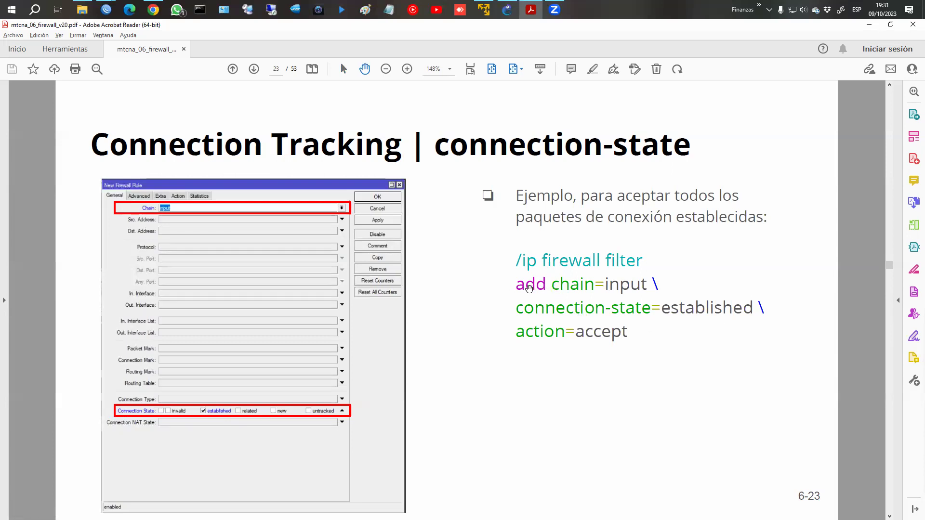
Box chain=input, connection-state=established and action=accept on the slide, then clear and advance to slide 24.
left_click_drag(563, 276, 646, 294)
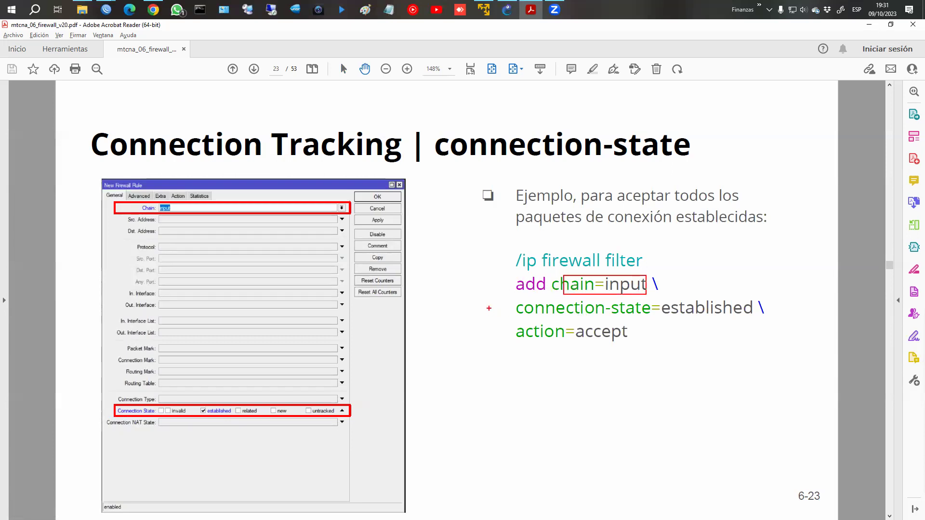
left_click_drag(510, 300, 779, 317)
left_click_drag(500, 318, 647, 357)
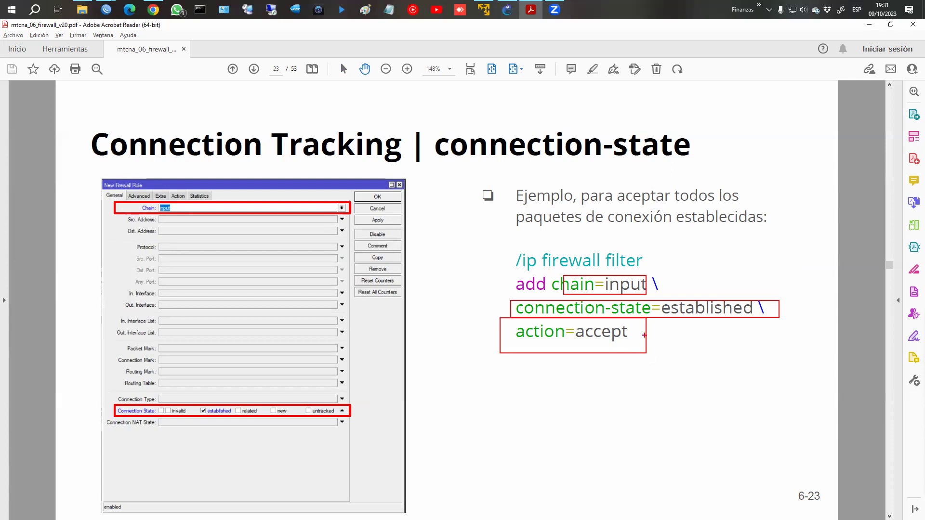
key("Escape")
key("Right")
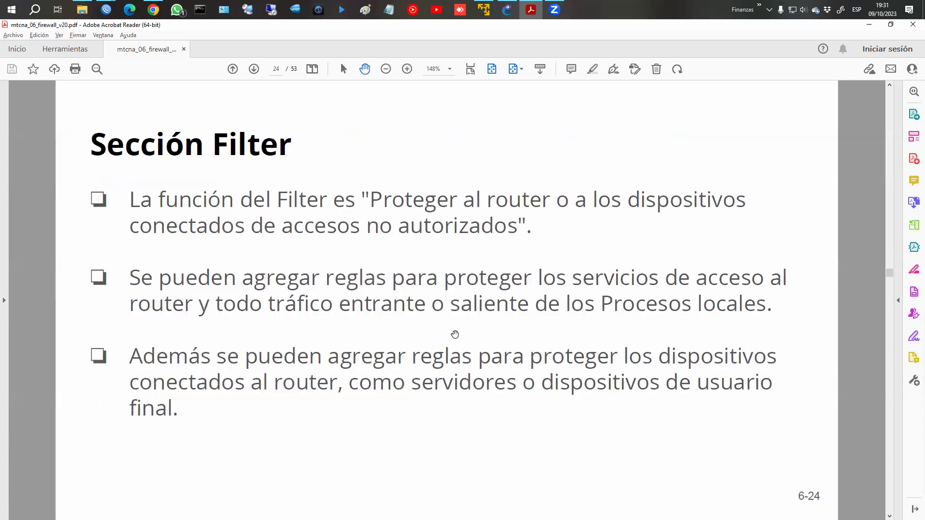
Bring WinBox to the front and show the IP Firewall Filter Rules list.
left_click(125, 13)
left_click(148, 51)
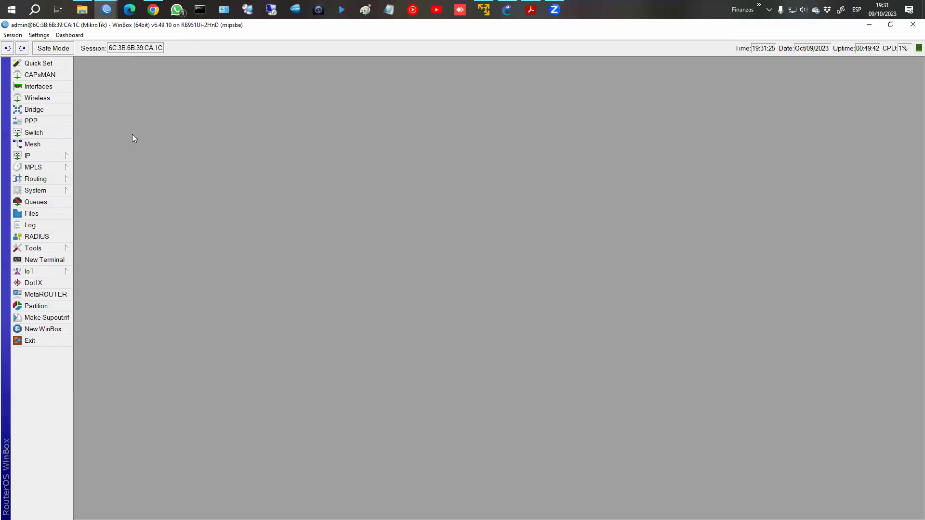
left_click(28, 156)
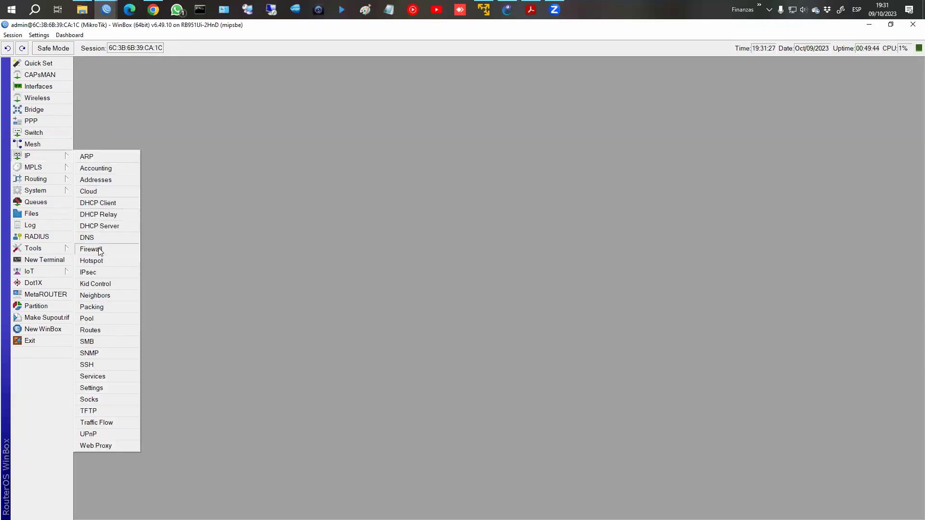
left_click(98, 250)
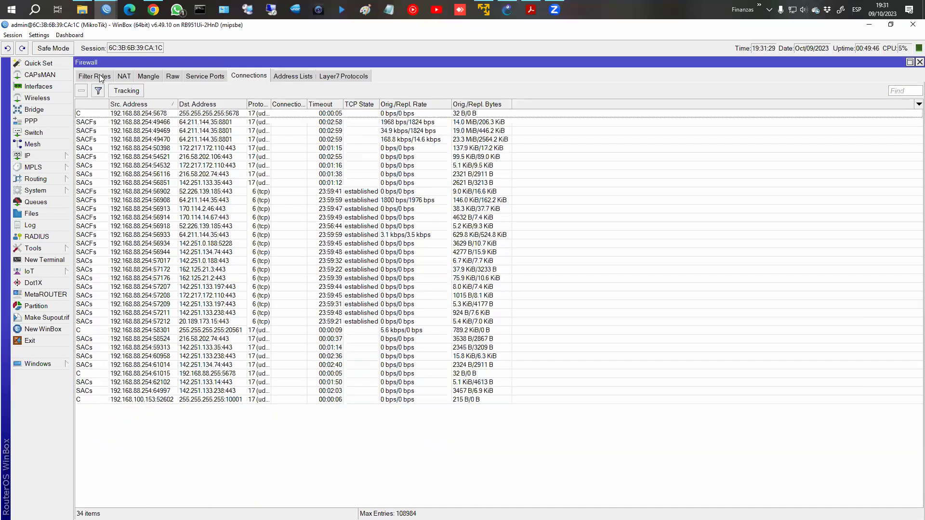
left_click(99, 76)
Delete the old 192.168.88.2 input rule and start a new rule on the input chain.
left_click(127, 131)
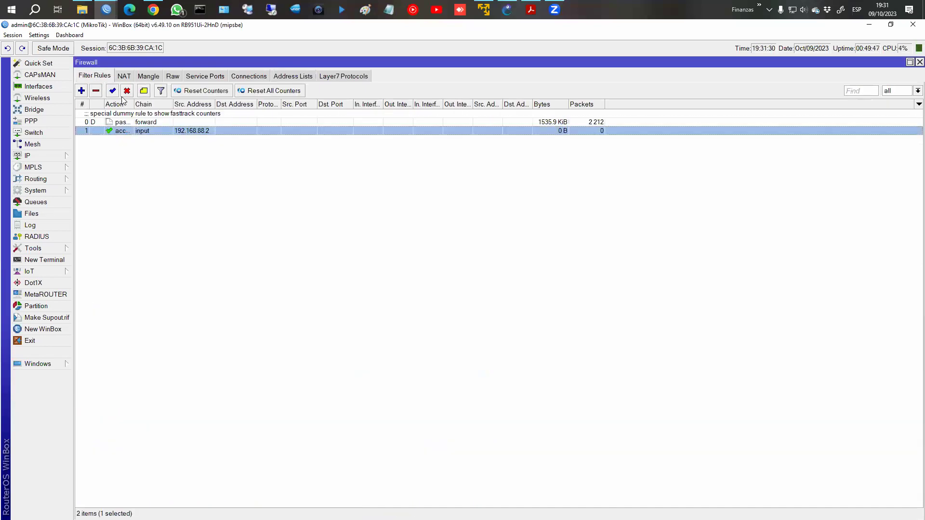
left_click(97, 92)
left_click(83, 91)
left_click(391, 160)
left_click(604, 174)
left_click(578, 192)
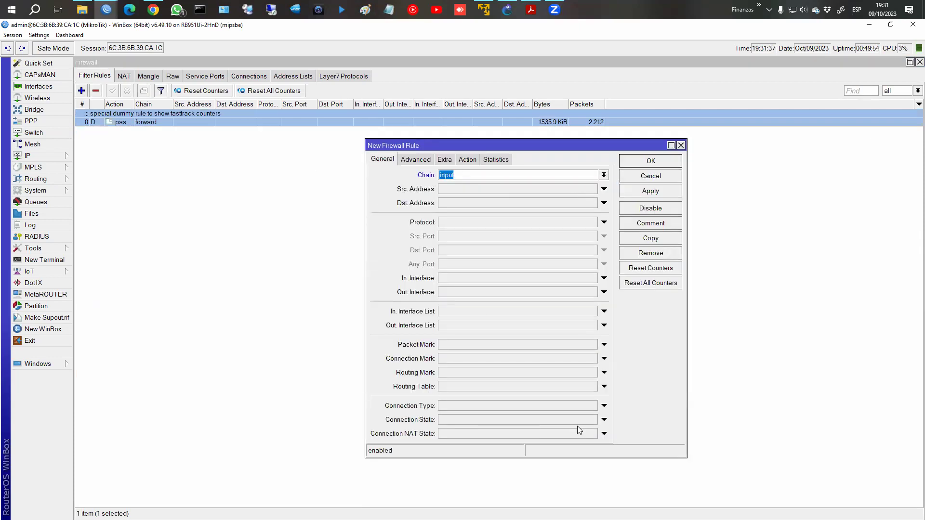
Match established connections, keep action accept, comment it 'Aceptar conex. ESTABLISHED', and save the rule.
left_click(604, 420)
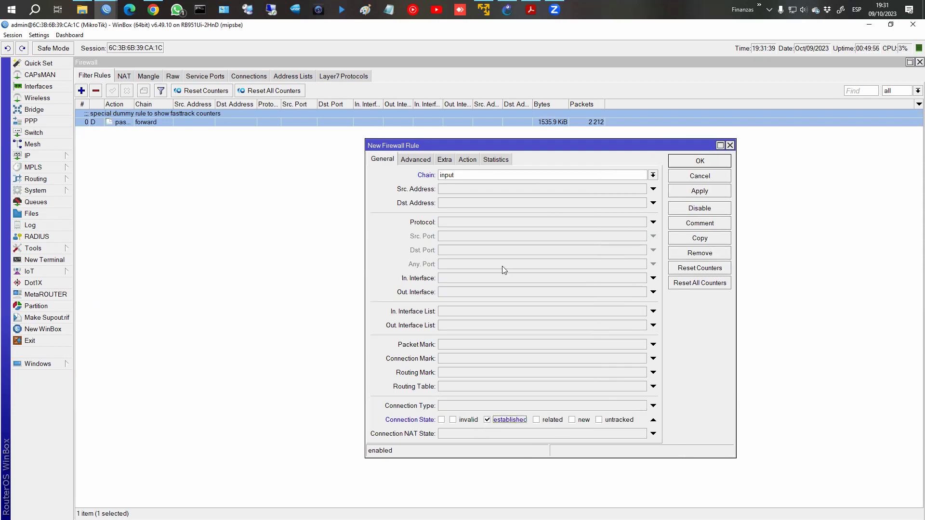
left_click(469, 159)
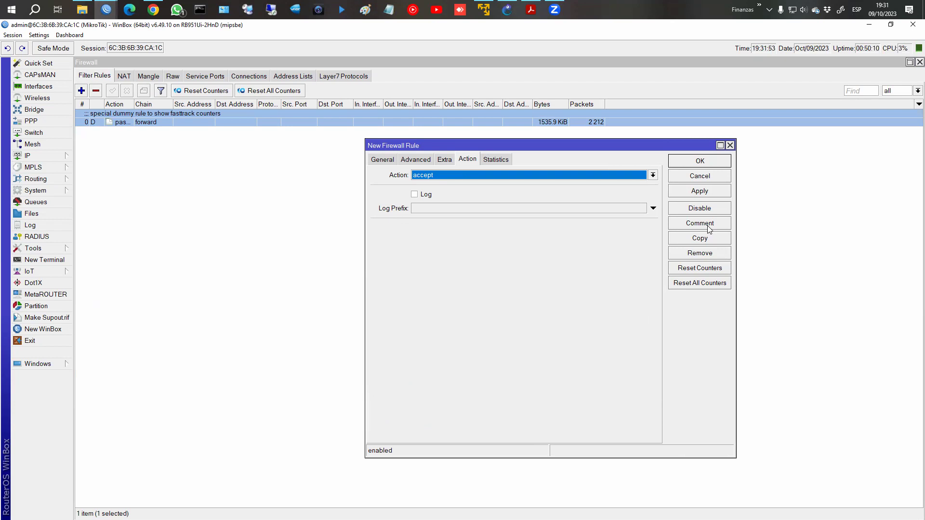
left_click(699, 224)
type("A")
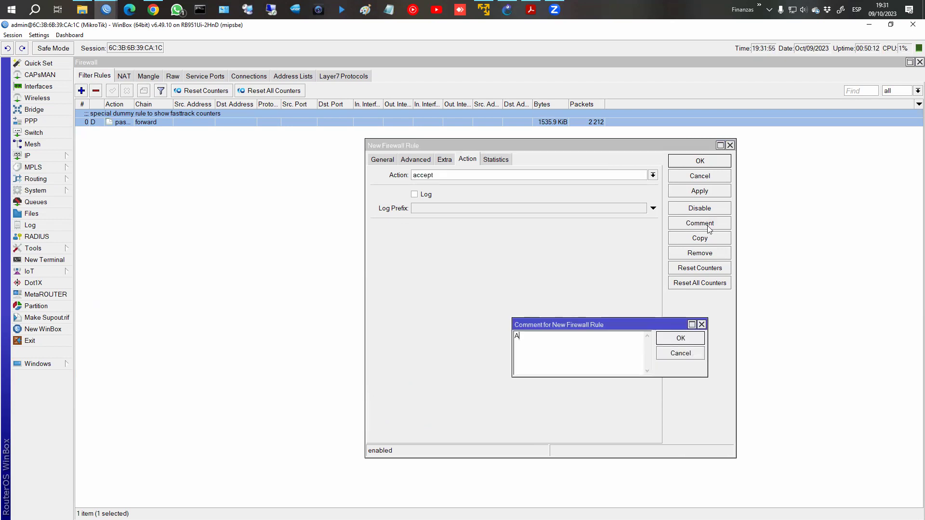
type("ceptar conex. ESTABLISHED")
key("Return")
left_click(715, 164)
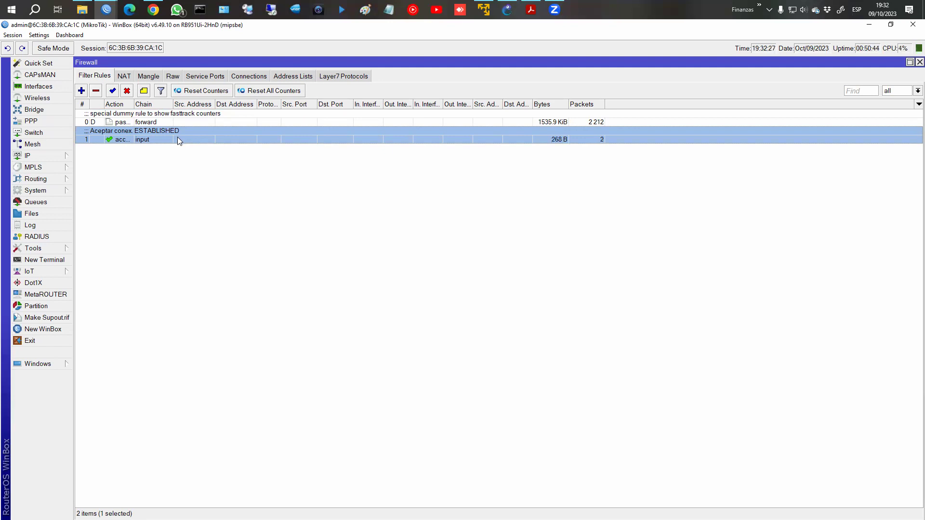
Check the new rule's General and Action settings, close it, and return to Acrobat Reader.
double_click(224, 139)
left_click(384, 161)
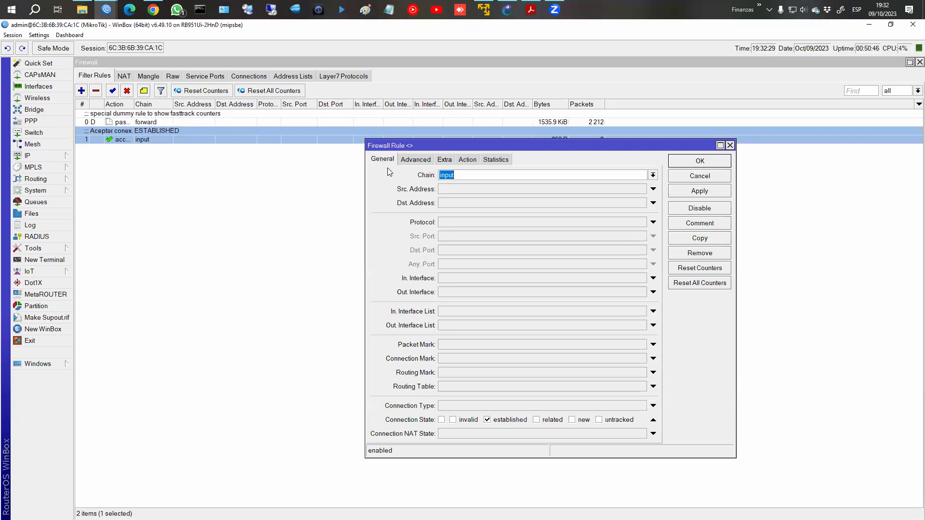
left_click(463, 160)
left_click(717, 163)
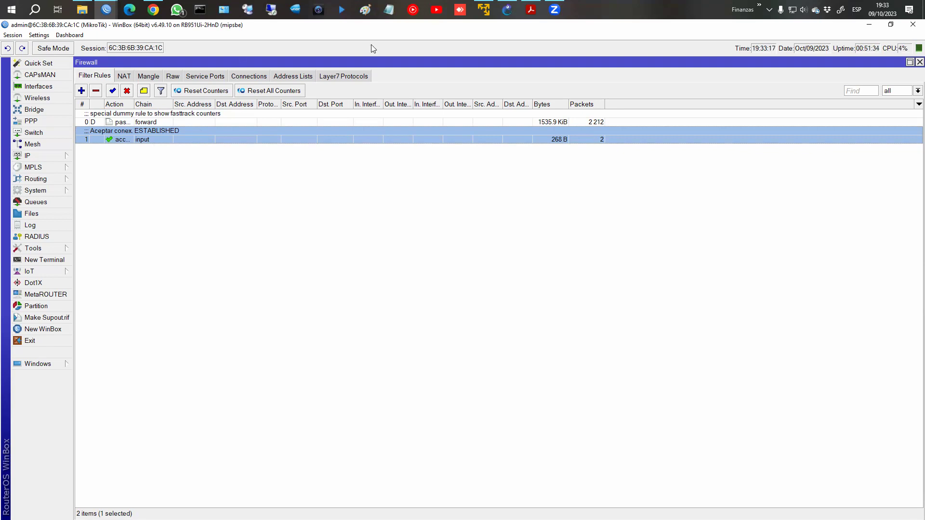
left_click(531, 9)
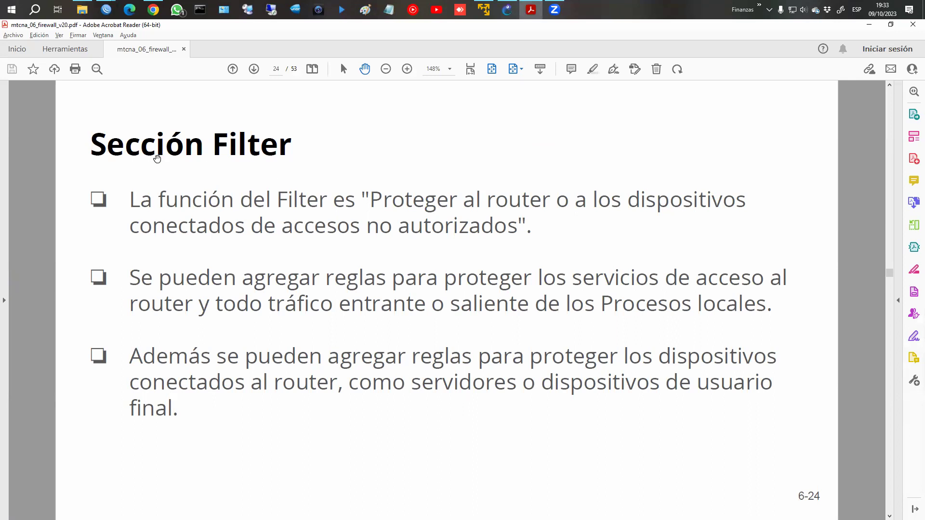
Box the Sección Filter title, clear it, and scroll down to slide 6-25.
left_click_drag(86, 124, 300, 162)
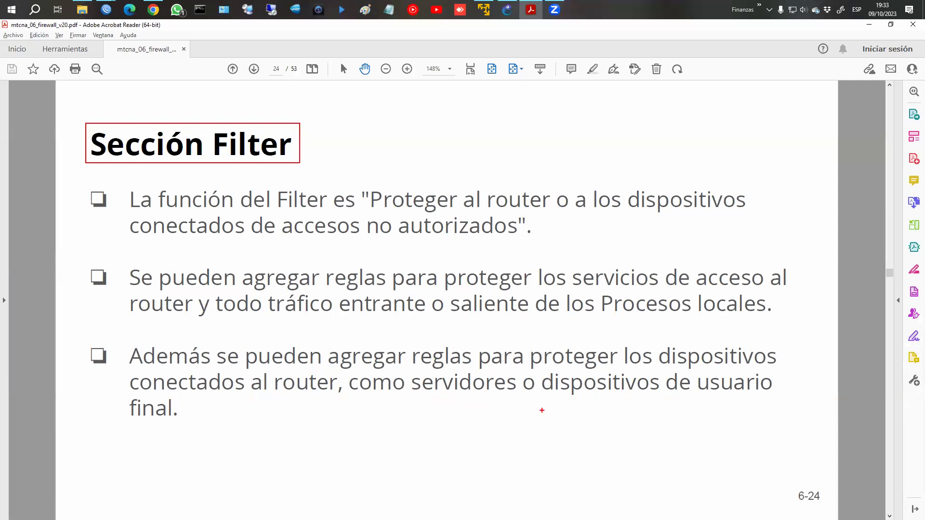
key("Escape")
scroll(542, 411, "down", 1)
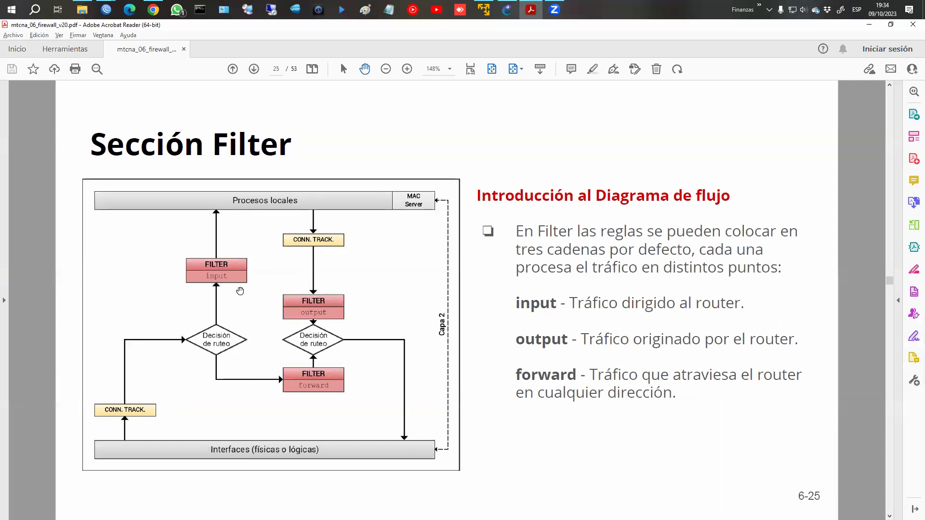
With the Ctrl+2 screen pen, circle the three FILTER boxes and arrow the routing decision into input.
key("ctrl+2")
mouse_move(241, 250)
left_mouse_down()
mouse_move(178, 248)
mouse_move(220, 294)
mouse_move(255, 260)
mouse_move(237, 247)
left_mouse_up()
mouse_move(318, 284)
left_mouse_down()
mouse_move(267, 290)
mouse_move(331, 326)
mouse_move(321, 285)
left_mouse_up()
mouse_move(326, 372)
left_mouse_down()
mouse_move(297, 363)
mouse_move(353, 398)
mouse_move(335, 359)
left_mouse_up()
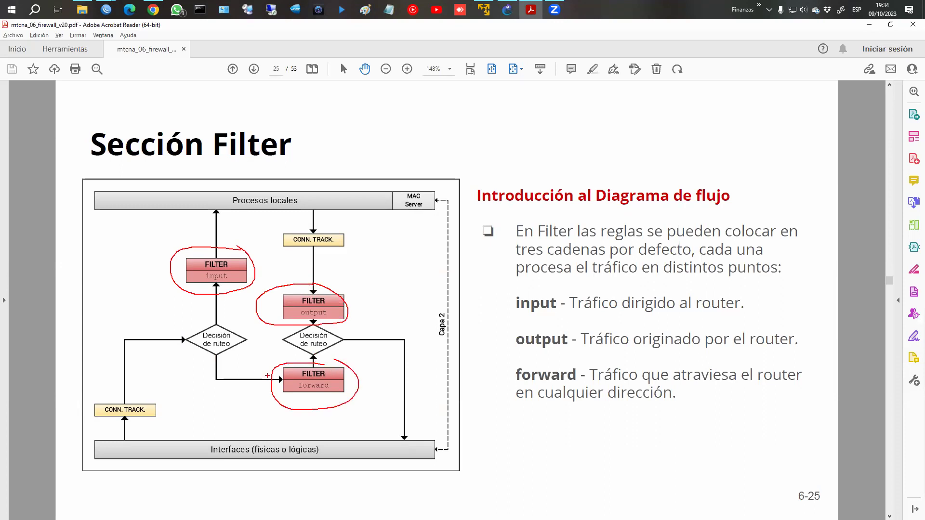
left_click_drag(184, 339, 198, 314)
mouse_move(201, 296)
left_mouse_down()
mouse_move(208, 312)
mouse_move(196, 310)
left_mouse_up()
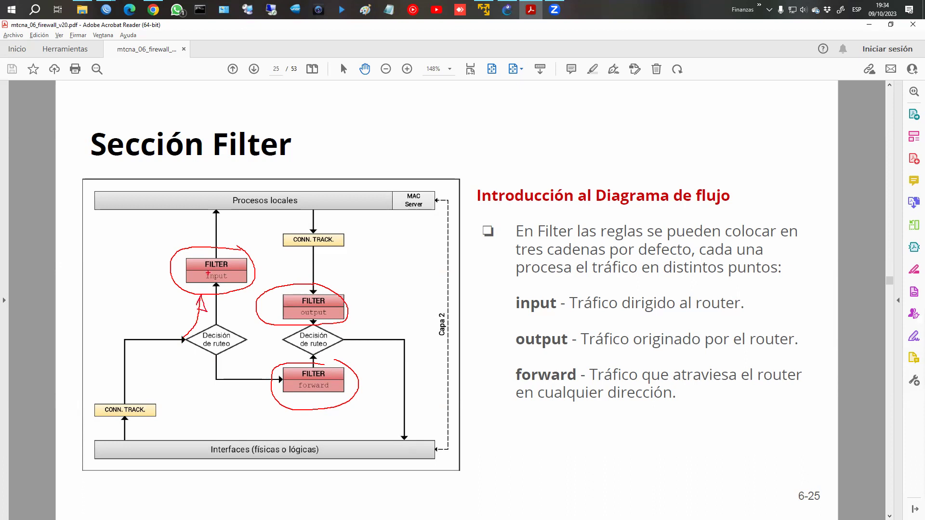
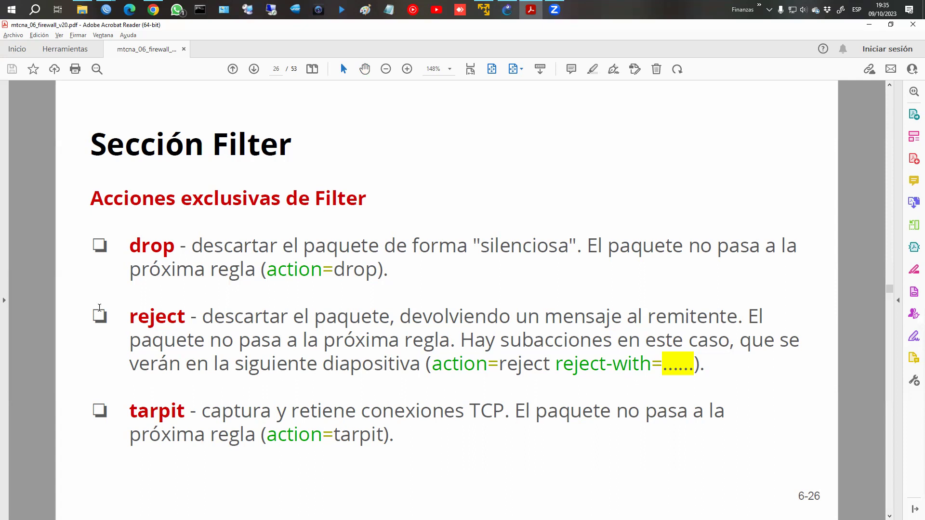
Highlight the words 'drop' and 'tarpit' on the reject subactions slide.
double_click(134, 247)
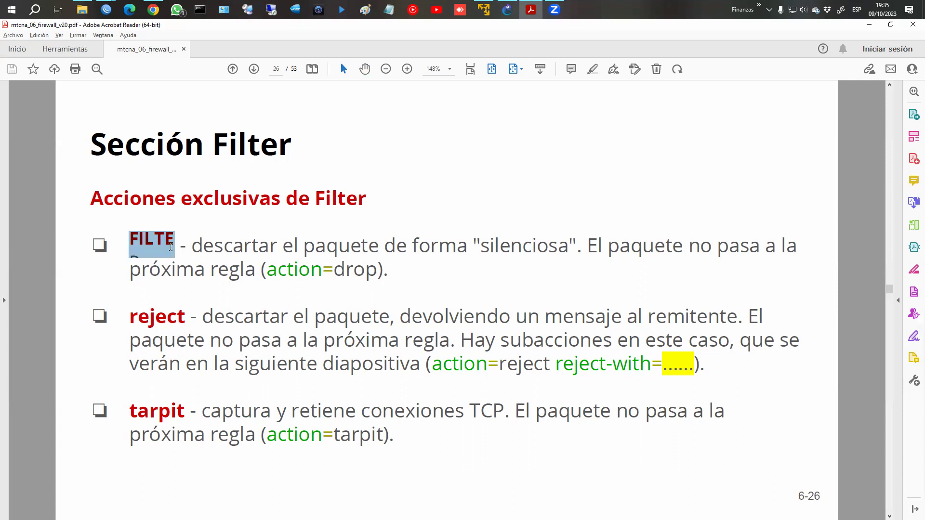
left_click(193, 264)
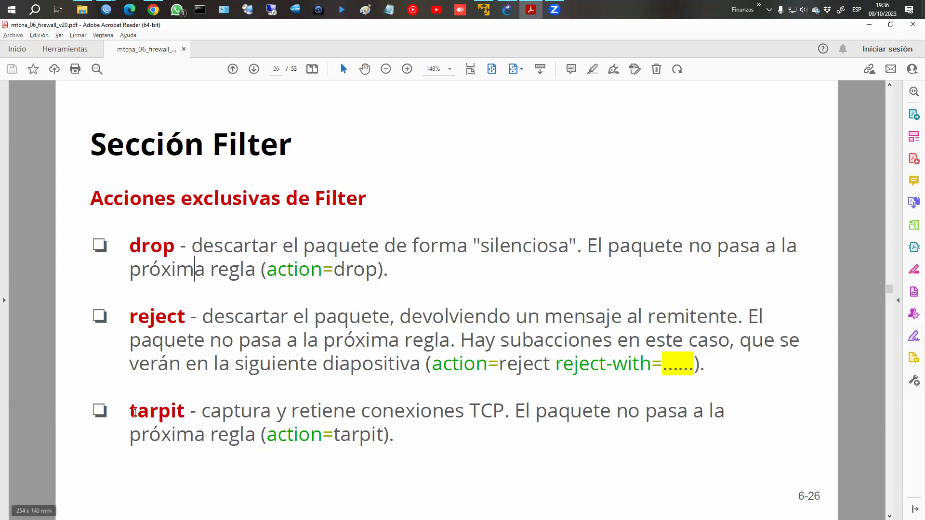
left_click_drag(129, 412, 161, 409)
left_click(208, 428)
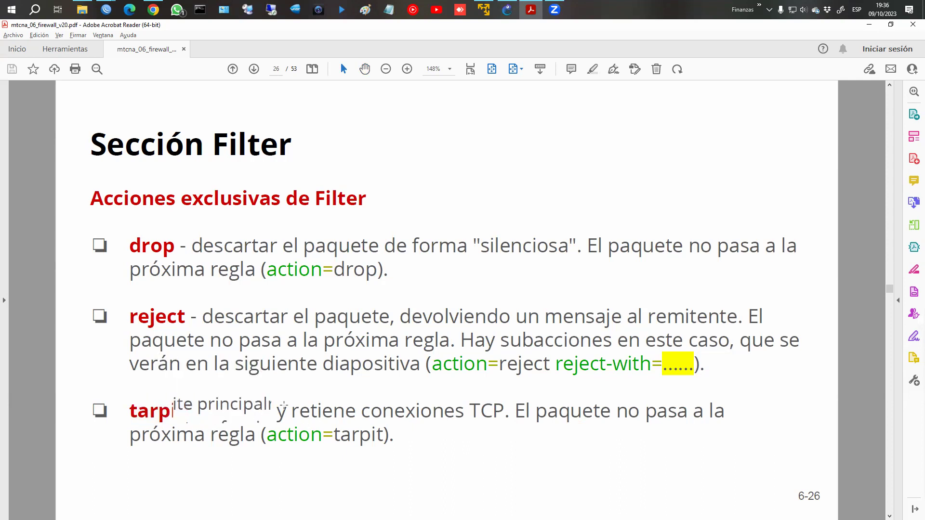
scroll(257, 415, "down", 3)
scroll(286, 402, "up", 2)
scroll(285, 403, "down", 1)
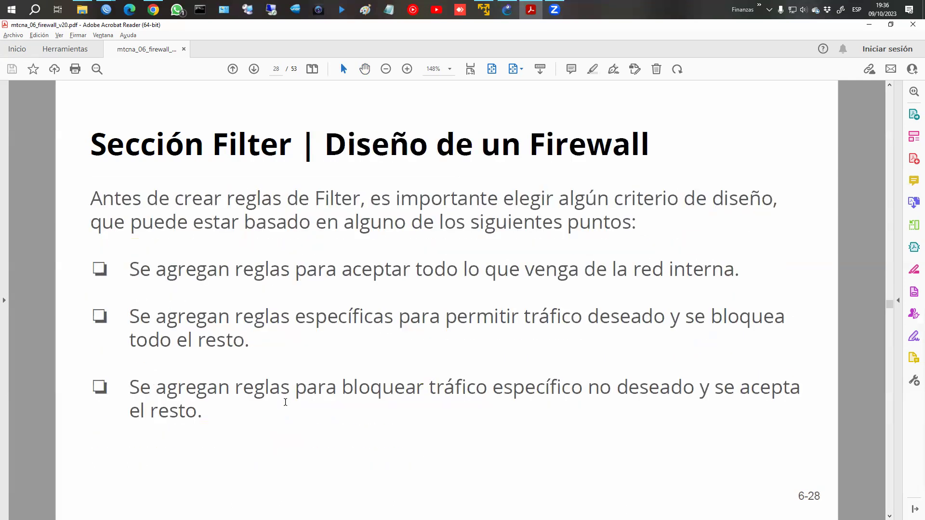
scroll(285, 402, "up", 2)
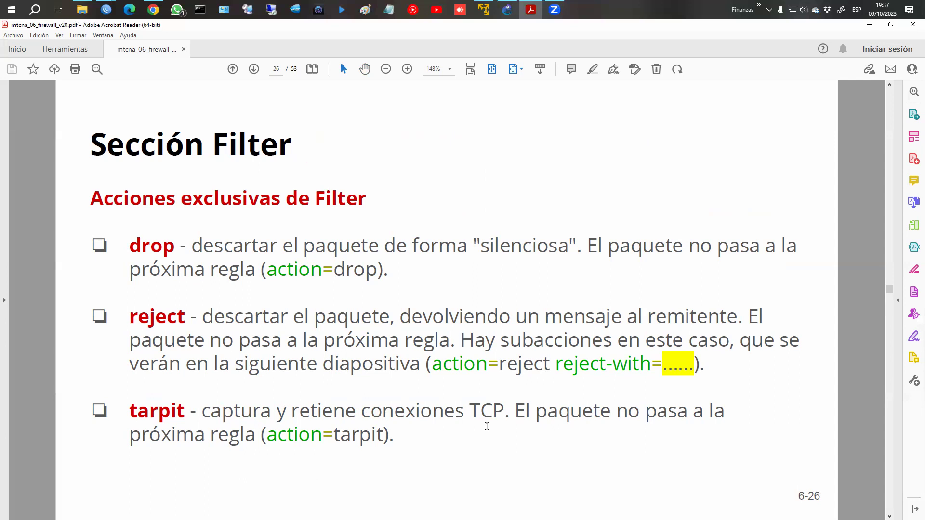
Go to page 27, highlight the ICMP messages bullet, then continue to page 28.
key("Page_Down")
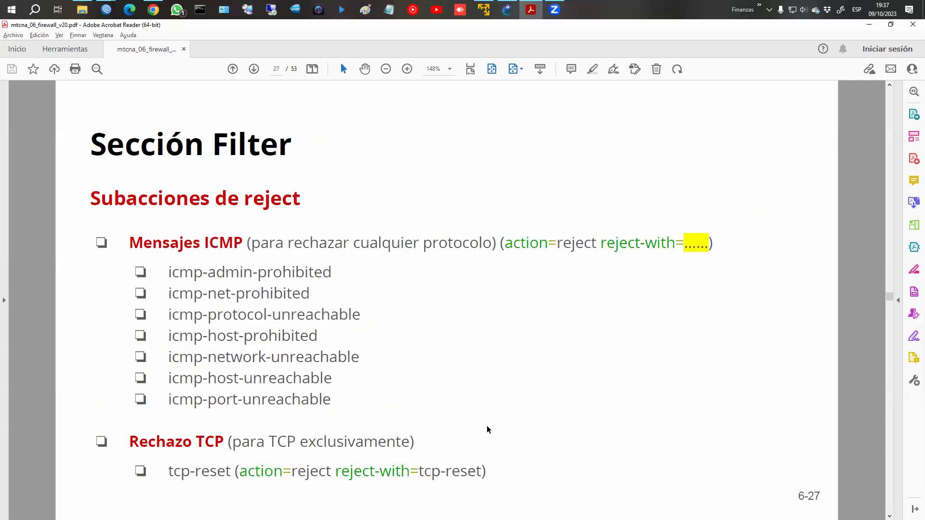
left_click_drag(130, 242, 291, 257)
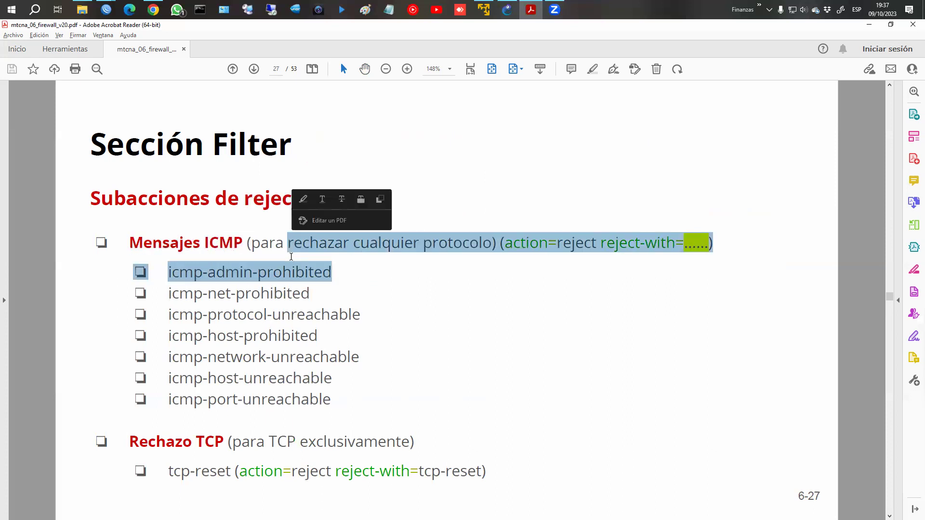
left_click(207, 316)
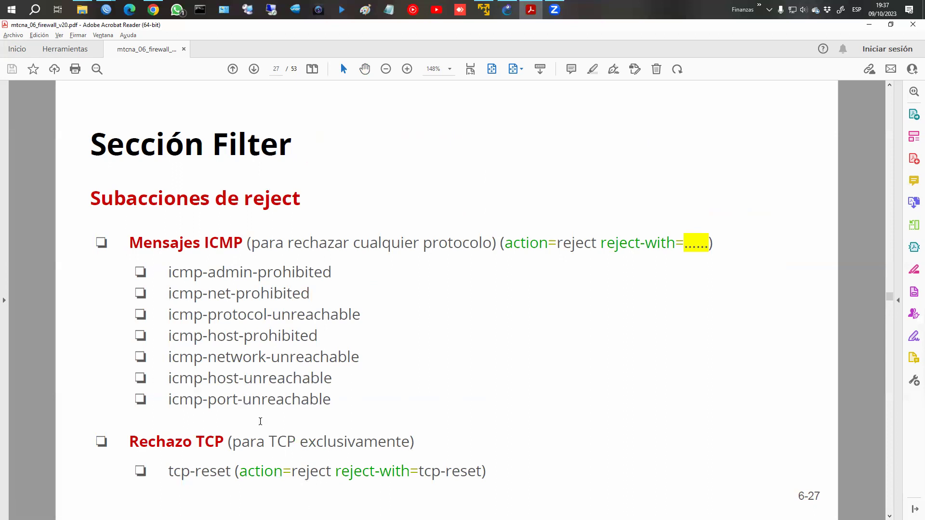
scroll(260, 422, "down", 2)
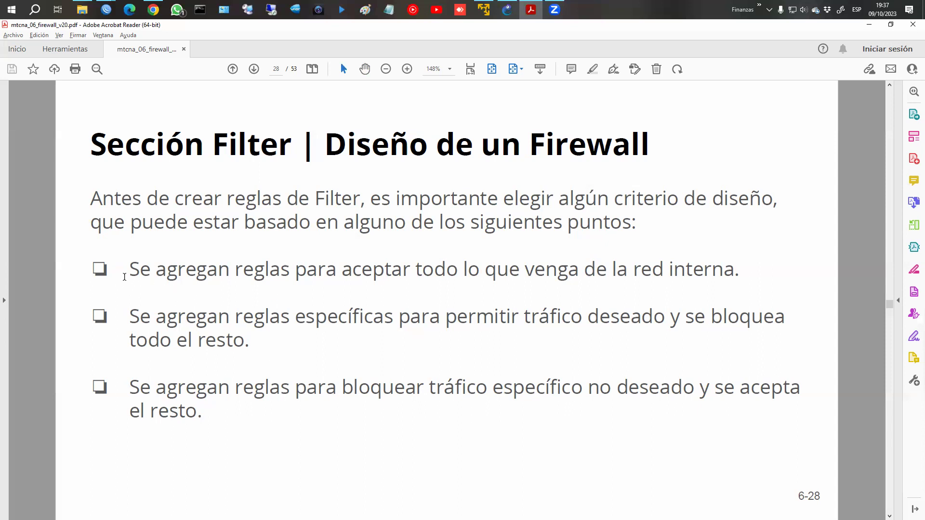
left_click_drag(122, 277, 290, 277)
left_click(297, 306)
left_click_drag(459, 318, 665, 319)
left_click(631, 369)
On page 29, mark 'Filter', 'input' and chain=input in red, then clear and go to page 30.
key("Right")
left_click(365, 69)
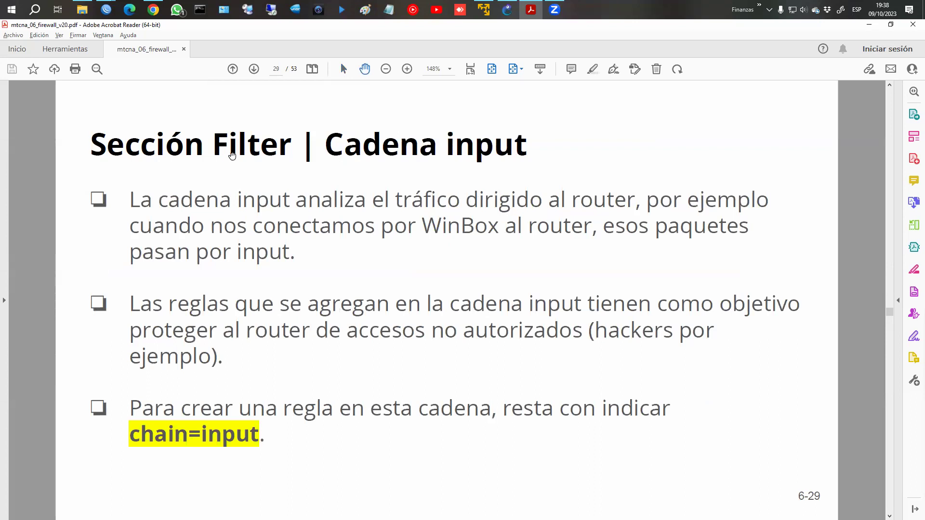
left_click_drag(211, 119, 288, 162)
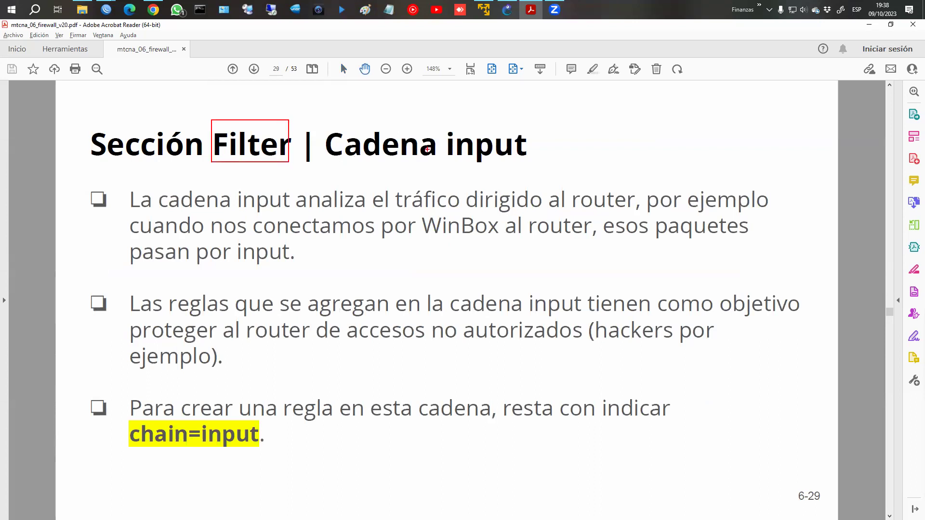
mouse_move(445, 123)
left_mouse_down()
mouse_move(458, 164)
mouse_move(538, 169)
left_mouse_up()
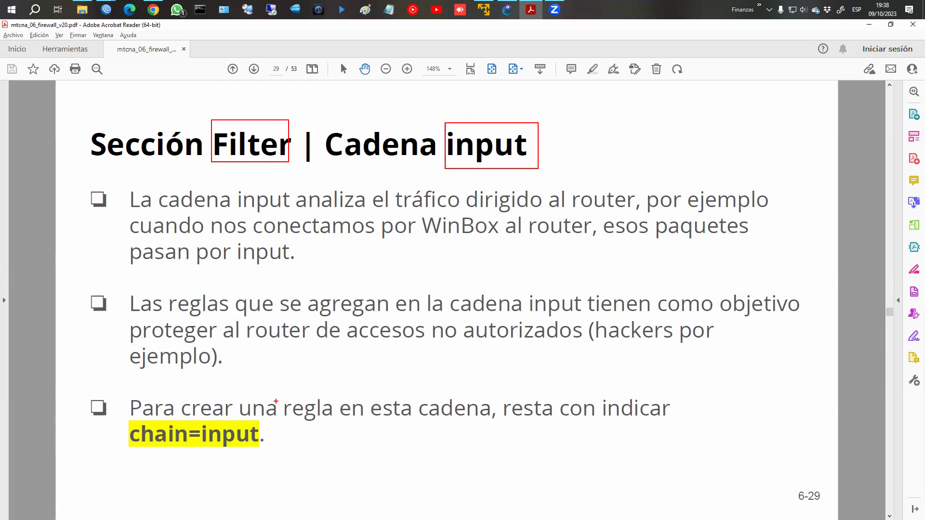
mouse_move(116, 426)
left_mouse_down()
mouse_move(156, 449)
mouse_move(256, 448)
mouse_move(263, 427)
mouse_move(116, 423)
left_mouse_up()
key("Escape")
key("Right")
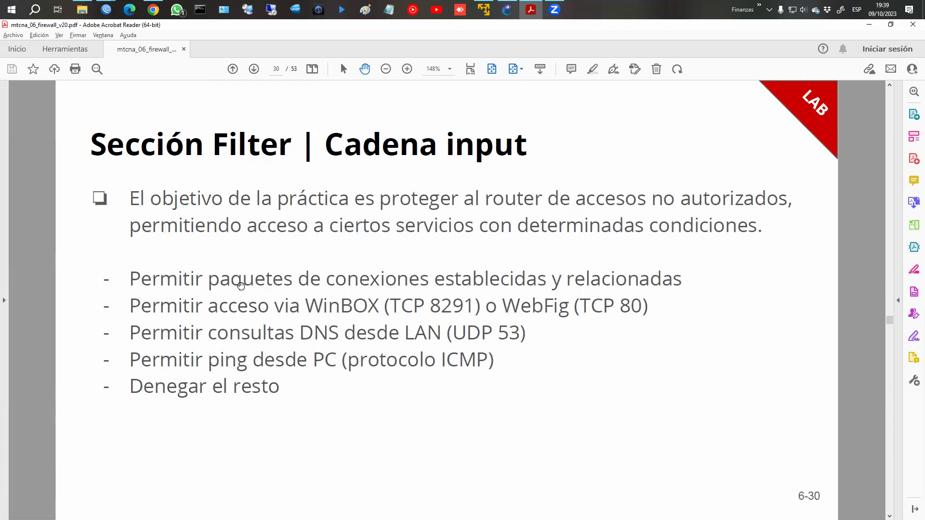
Restore Acrobat to a smaller window, shift it right, and switch to the GNS3 FIREWALL topology.
left_click(891, 24)
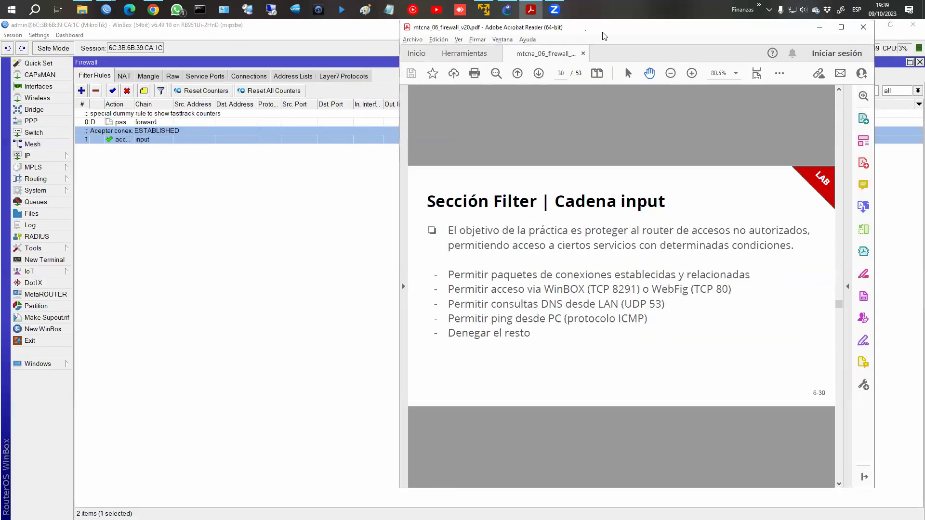
left_click_drag(584, 30, 635, 34)
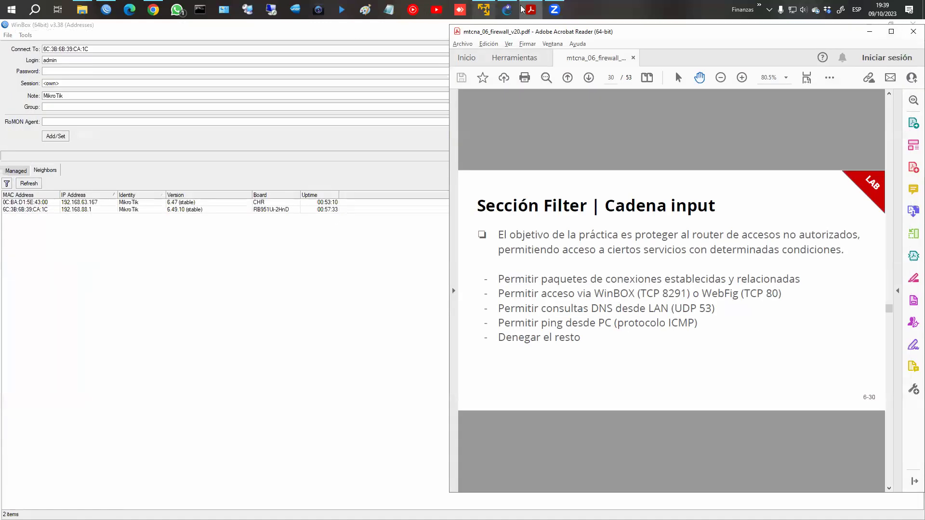
left_click(507, 9)
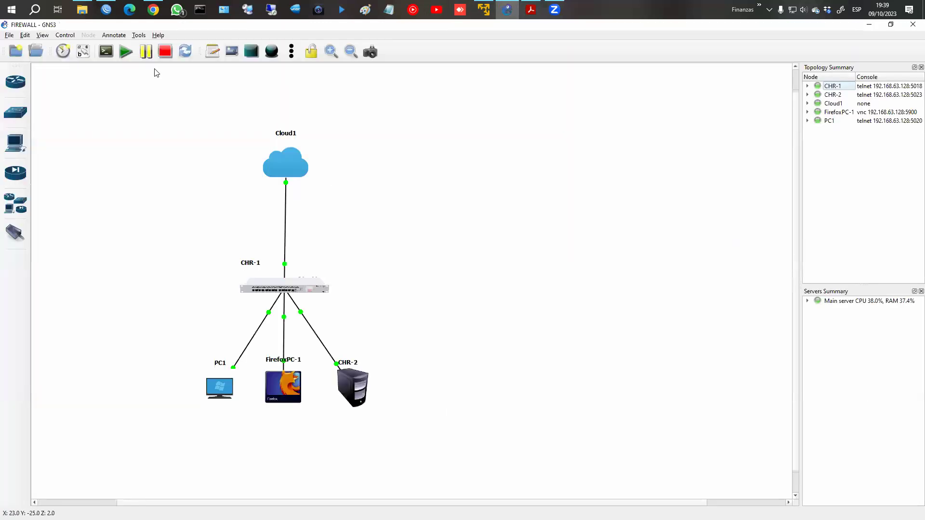
Connect WinBox to the router at 192.168.63.167.
left_click(106, 10)
left_click(82, 203)
left_click(841, 137)
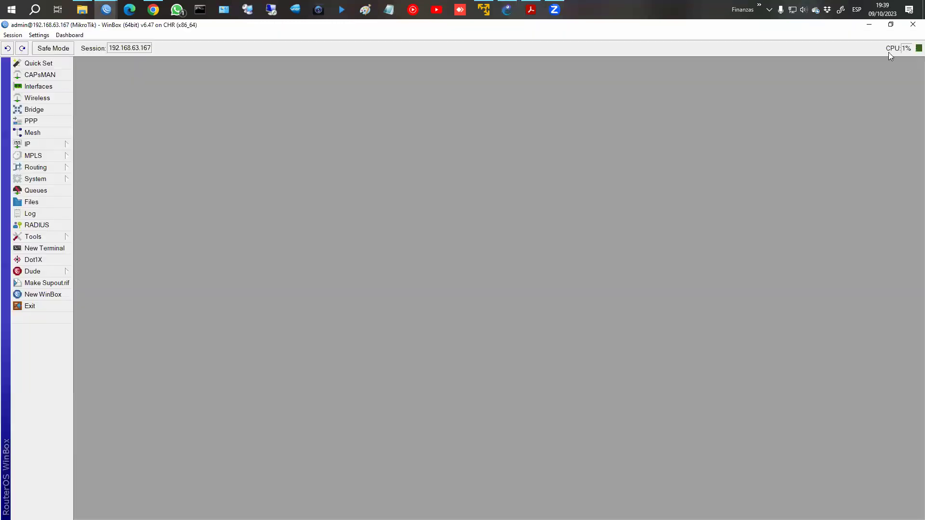
Open IP > Firewall Filter Rules, resize the window taller, and bring the lab slides alongside.
left_click(530, 9)
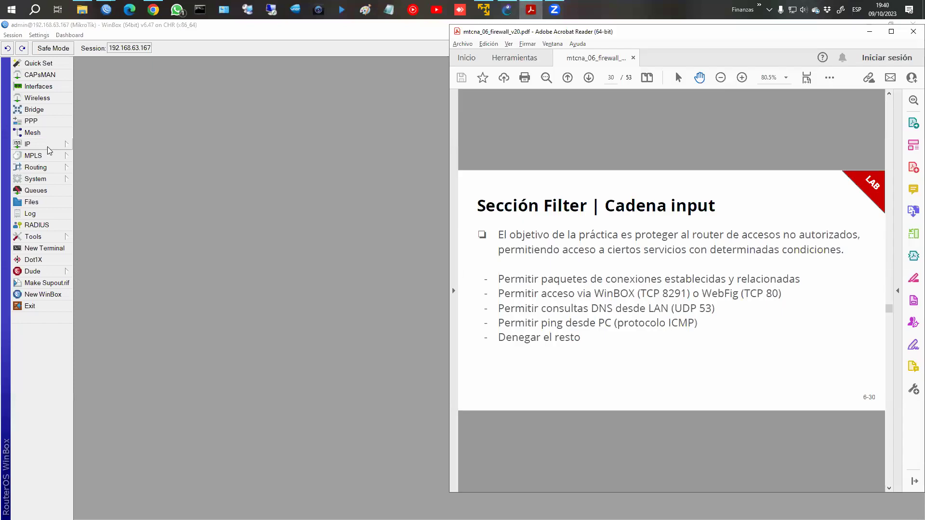
left_click(49, 145)
left_click(137, 234)
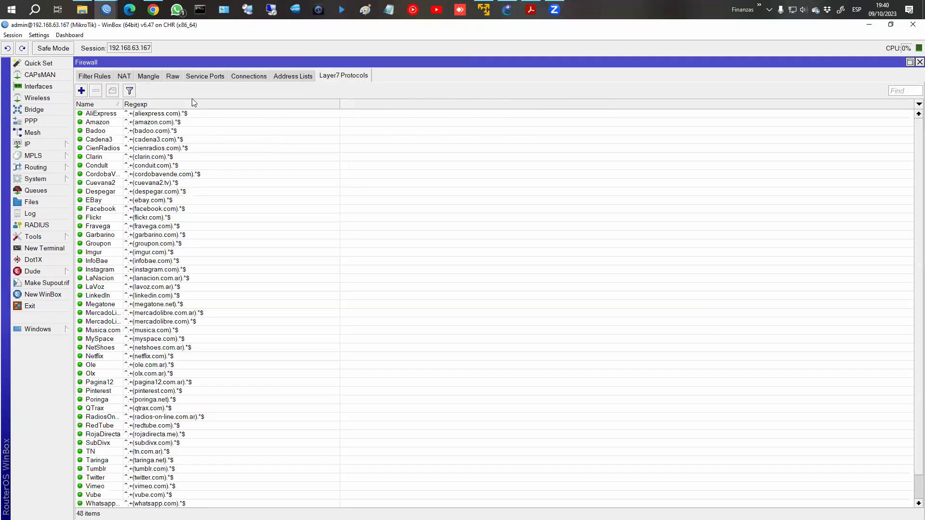
left_click(101, 76)
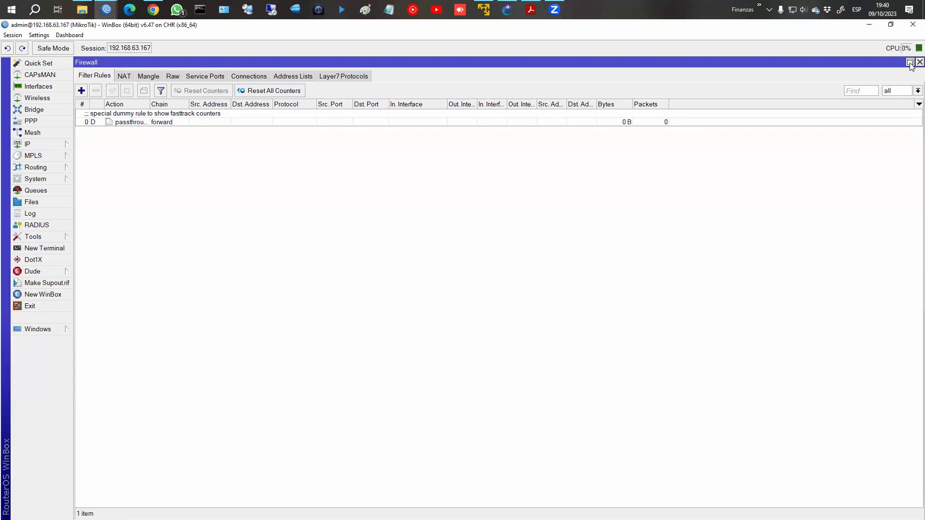
left_click(910, 62)
left_click_drag(350, 94, 348, 66)
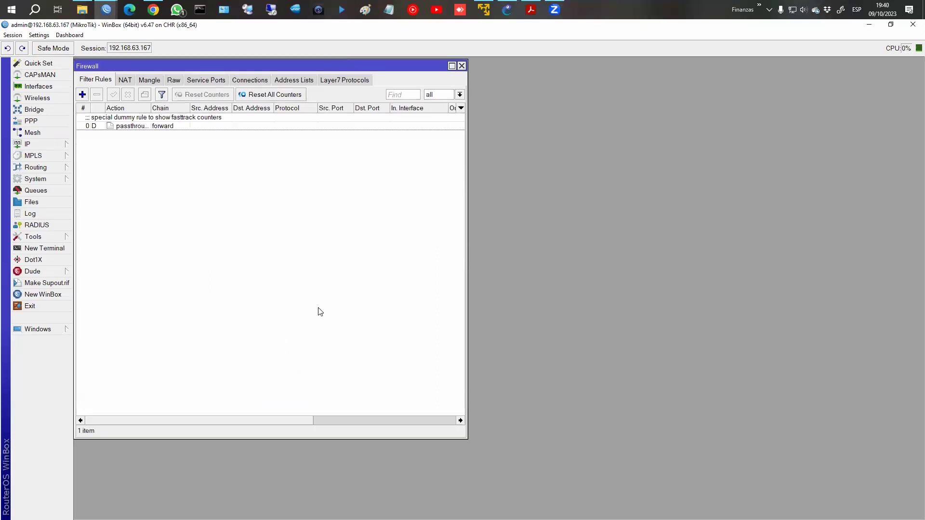
left_click_drag(320, 439, 320, 519)
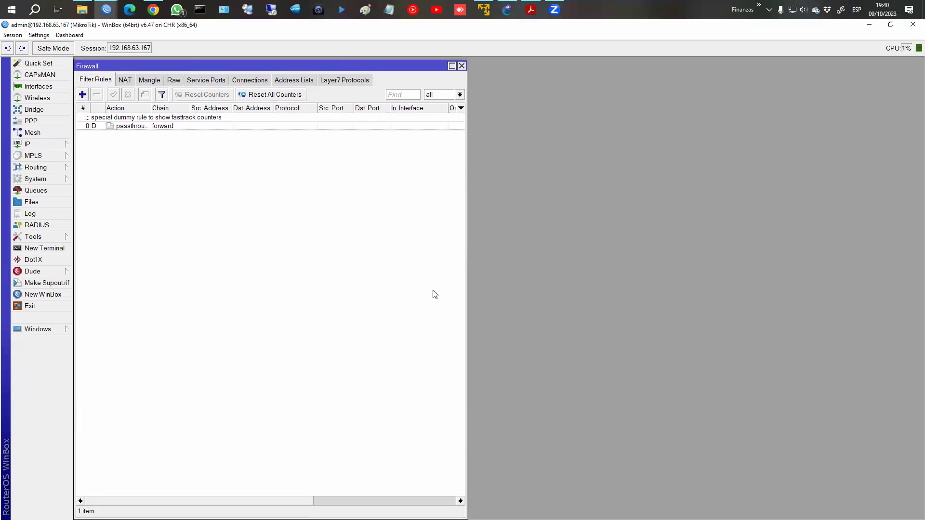
left_click(531, 10)
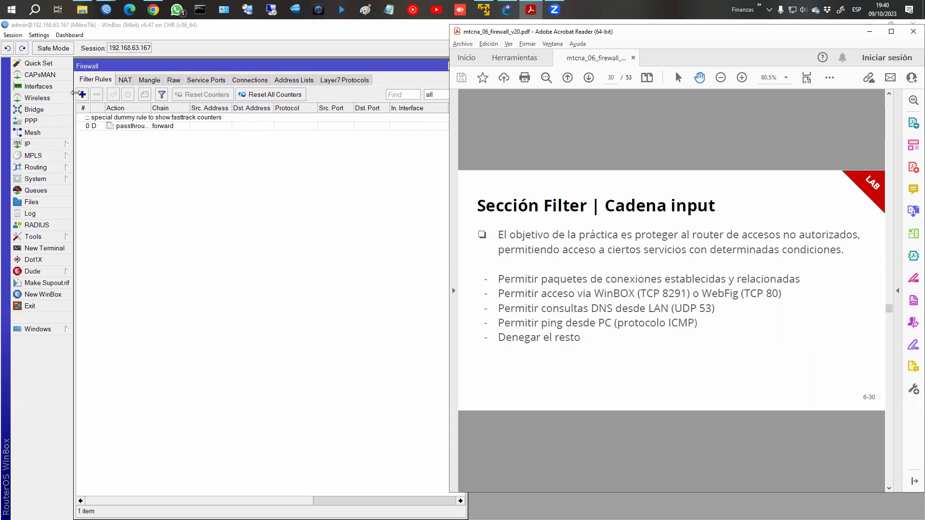
Create a new firewall filter rule with its chain set to input.
left_click(81, 96)
left_click(81, 96)
left_click(530, 10)
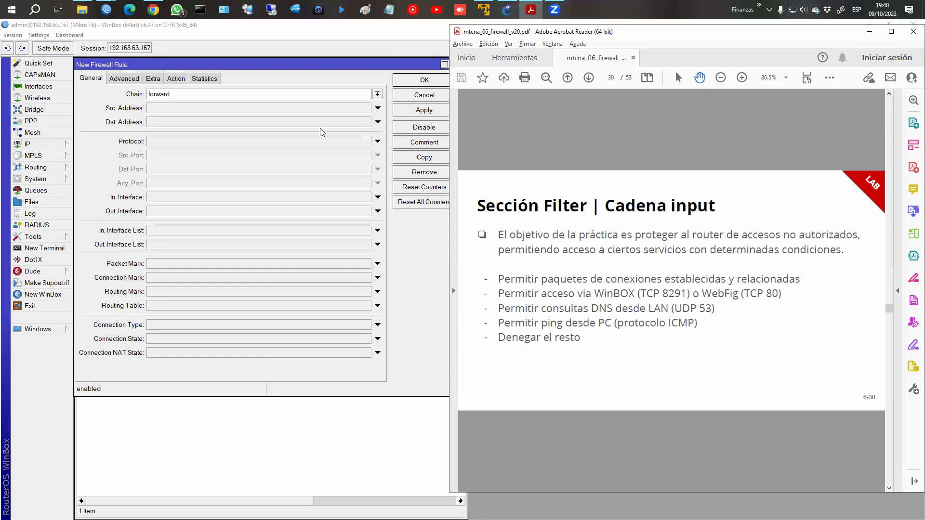
left_click(378, 94)
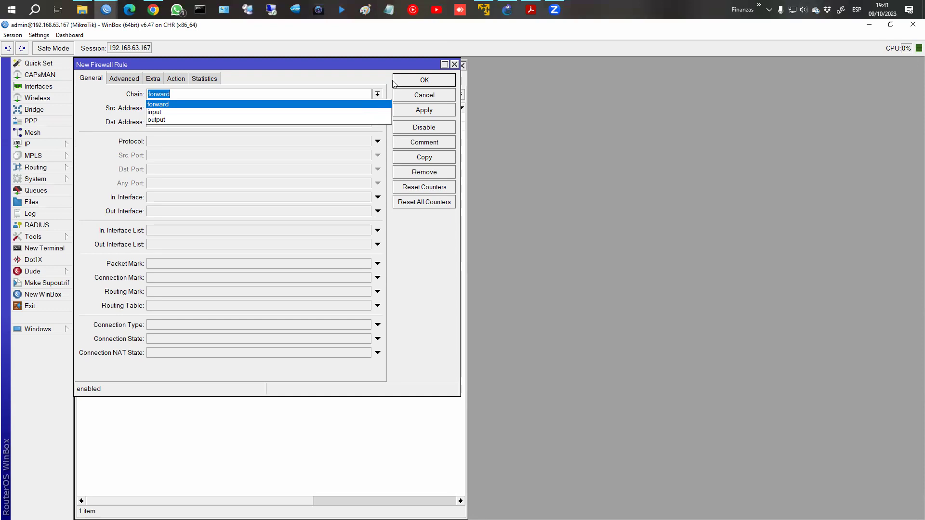
left_click(531, 10)
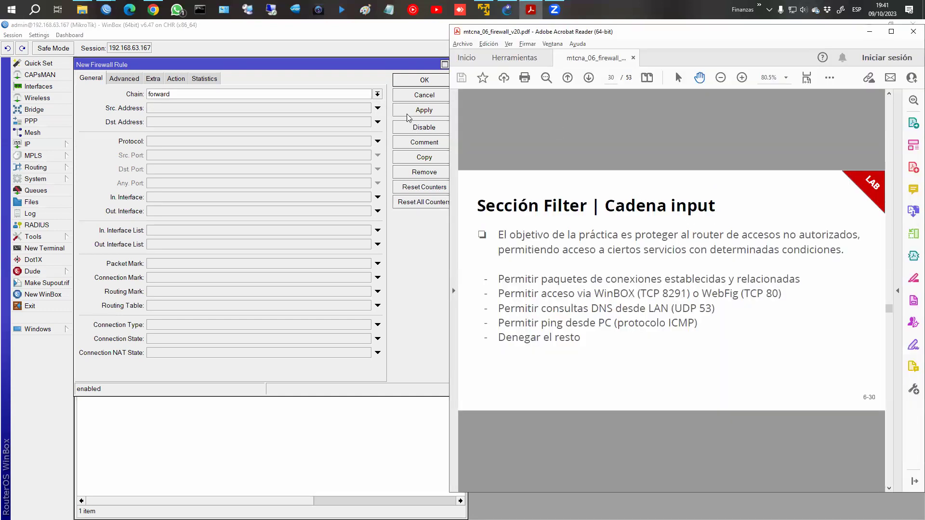
left_click(377, 93)
left_click(320, 113)
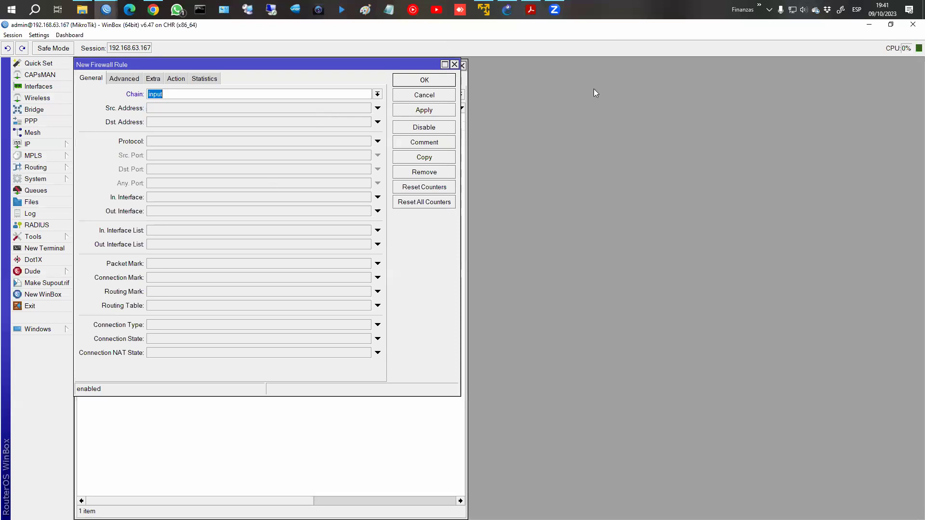
left_click(531, 9)
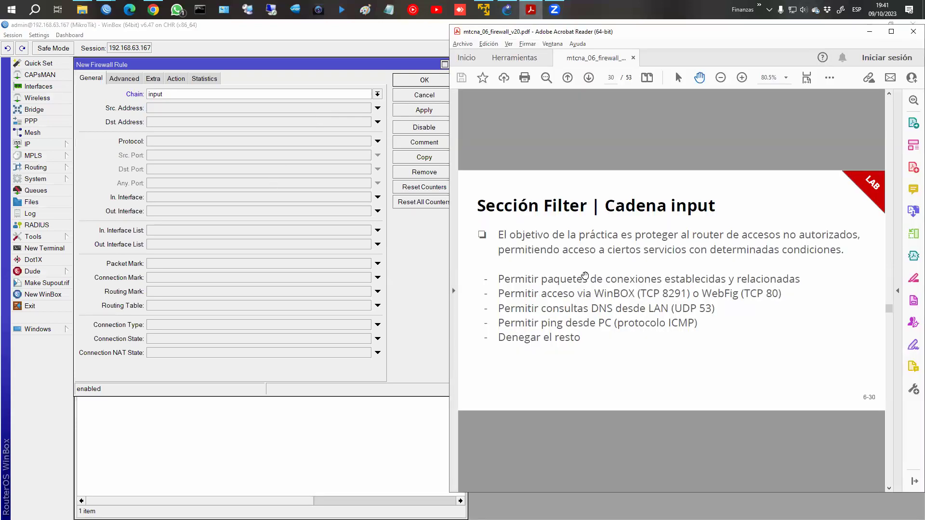
Shrink the router session window beside the PDF and bring the WinBox launcher forward.
left_click(891, 23)
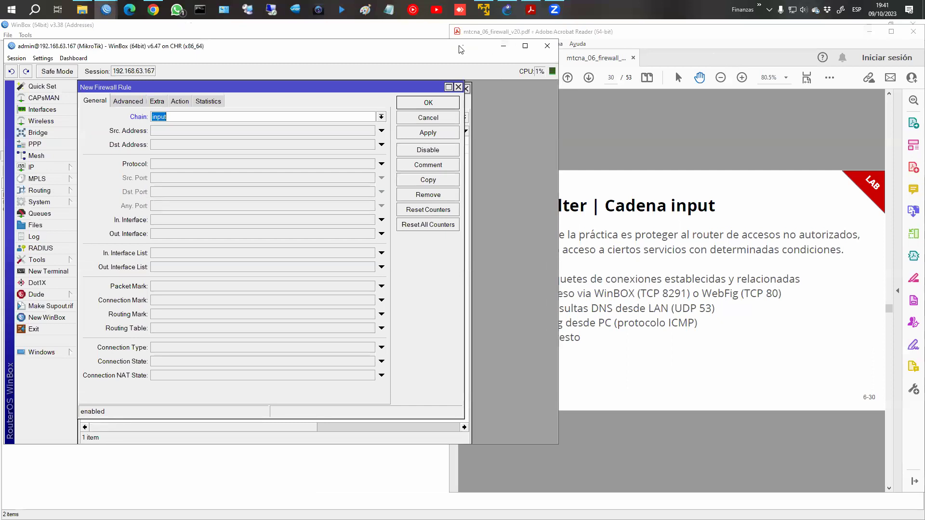
left_click_drag(460, 49, 533, 48)
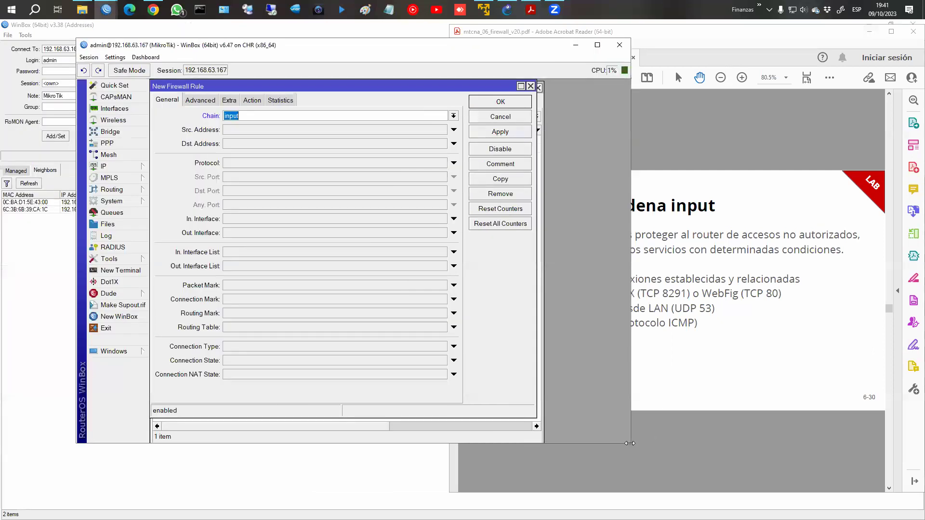
left_click_drag(630, 443, 448, 476)
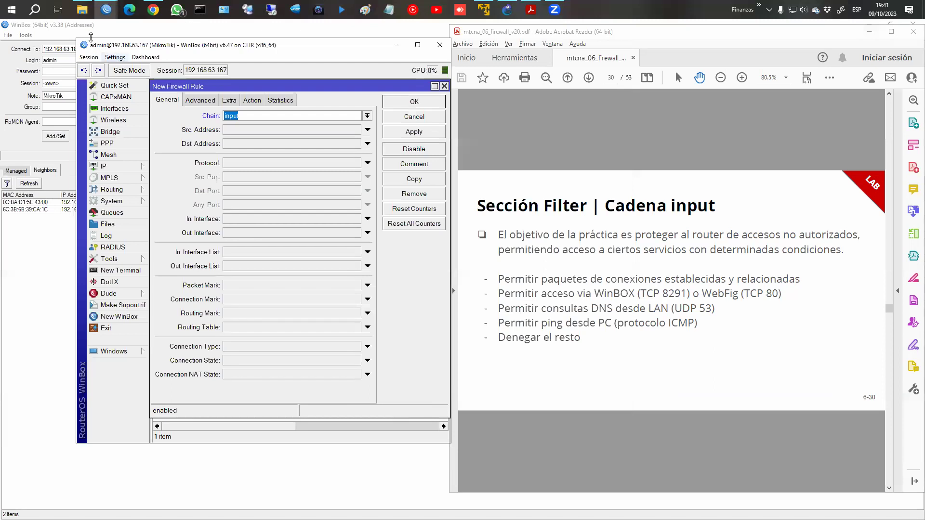
left_click(90, 34)
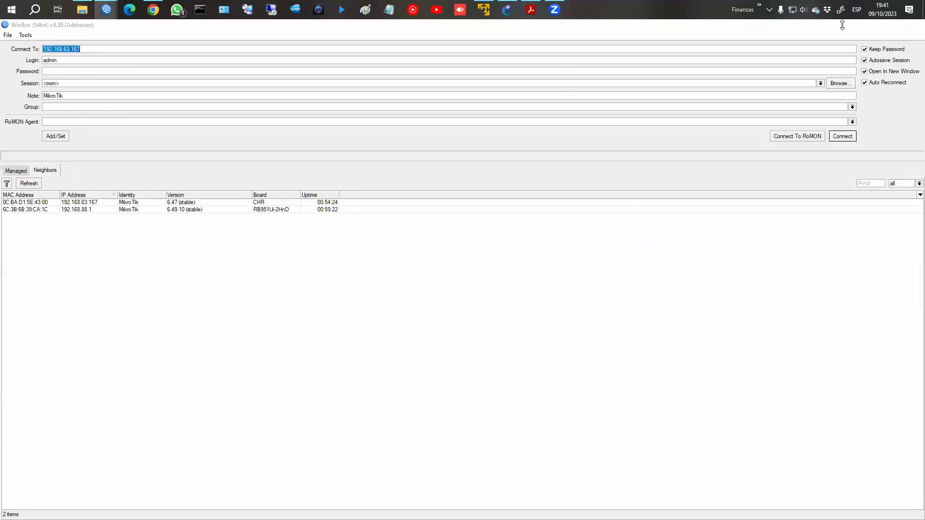
Enlarge the session window and match established and related connection states with action accept.
left_click(869, 24)
left_click_drag(129, 43, 61, 29)
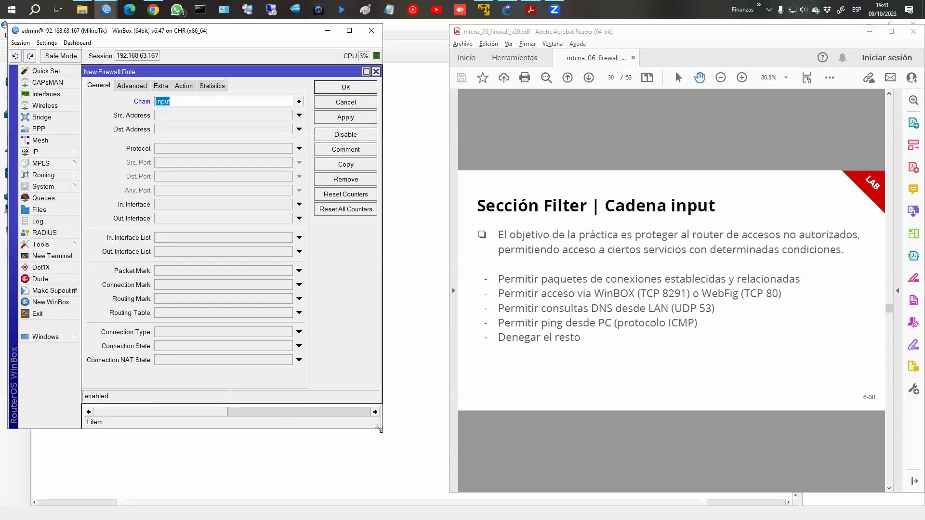
left_click_drag(378, 428, 439, 494)
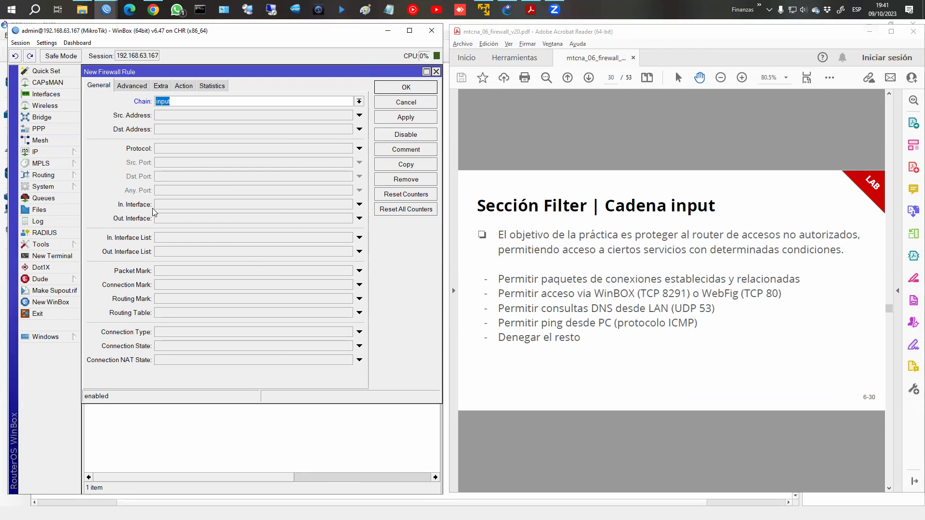
left_click(167, 348)
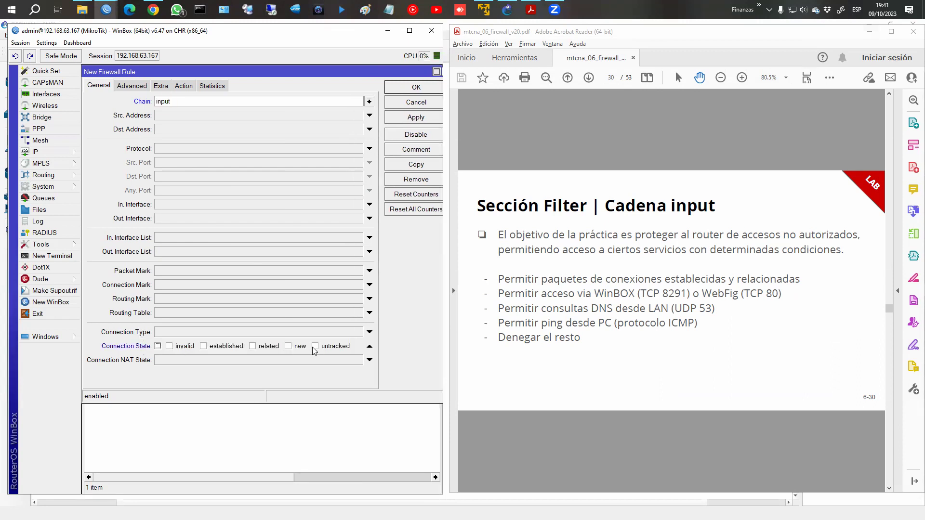
left_click(203, 347)
left_click(257, 350)
left_click(183, 86)
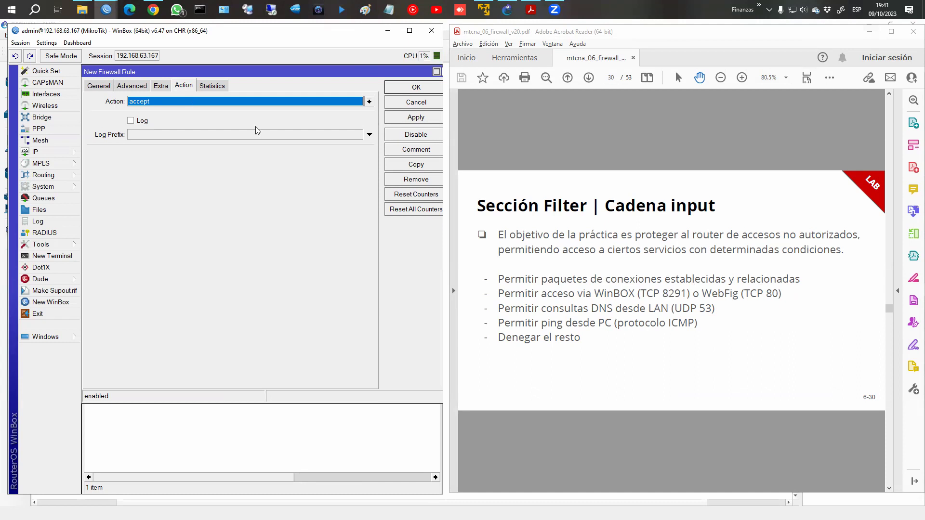
Comment the rule 'Permitir conex ESTABLISHED/RELATED', save it, and start another new rule.
left_click(401, 152)
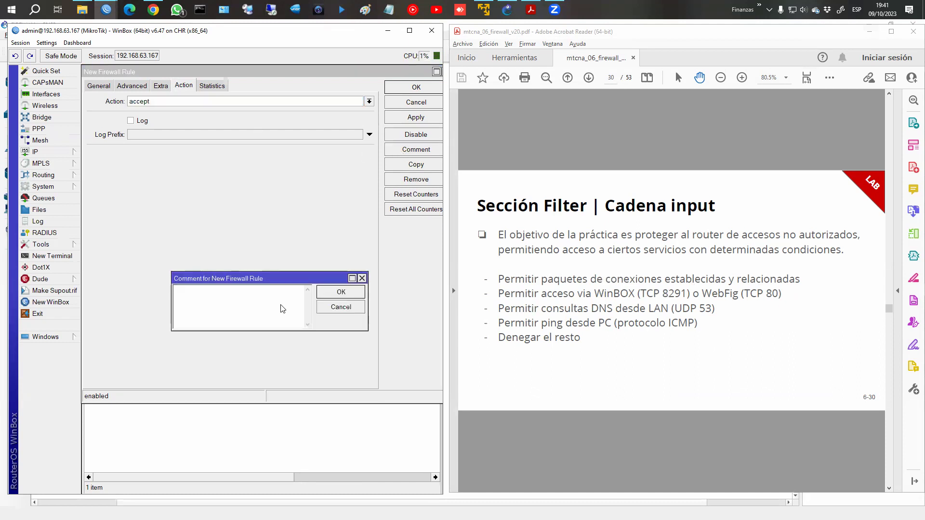
type("Permi")
type("tir")
type(" conex ESTA")
type("BL")
type("SEHD")
key("BackSpace")
key("BackSpace")
key("BackSpace")
type("HED/RELAD")
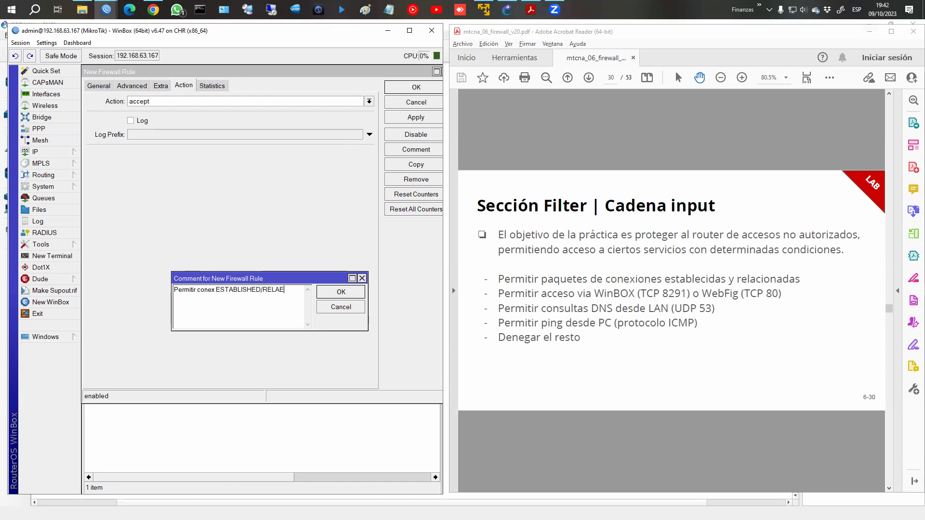
type("ED")
key("Return")
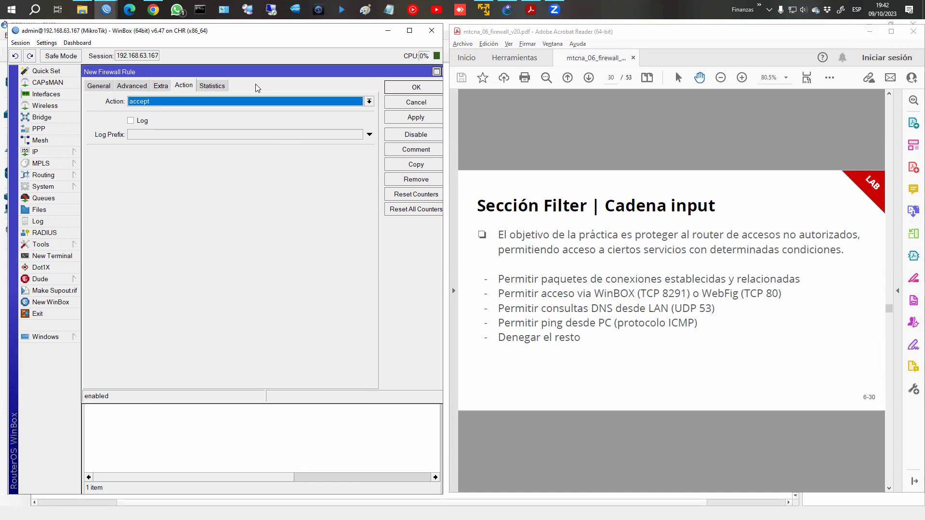
left_click(417, 88)
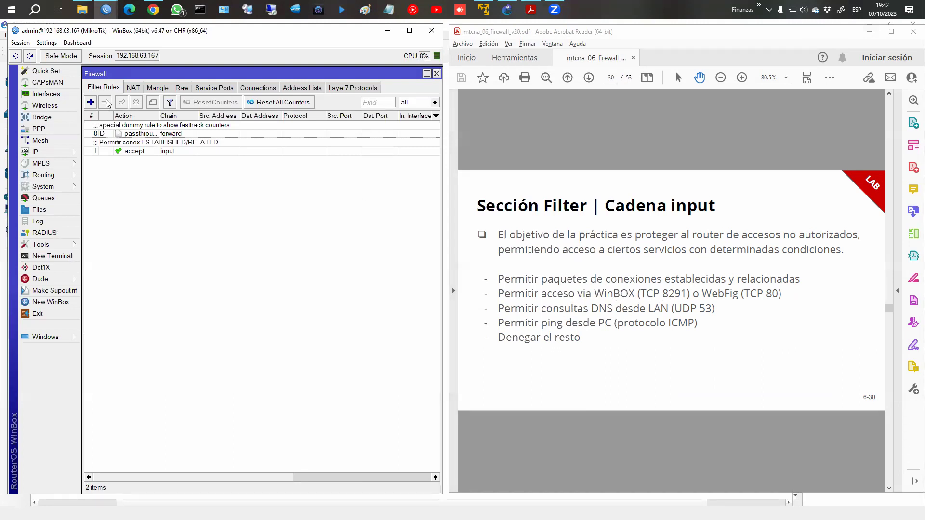
left_click(90, 102)
left_click(98, 86)
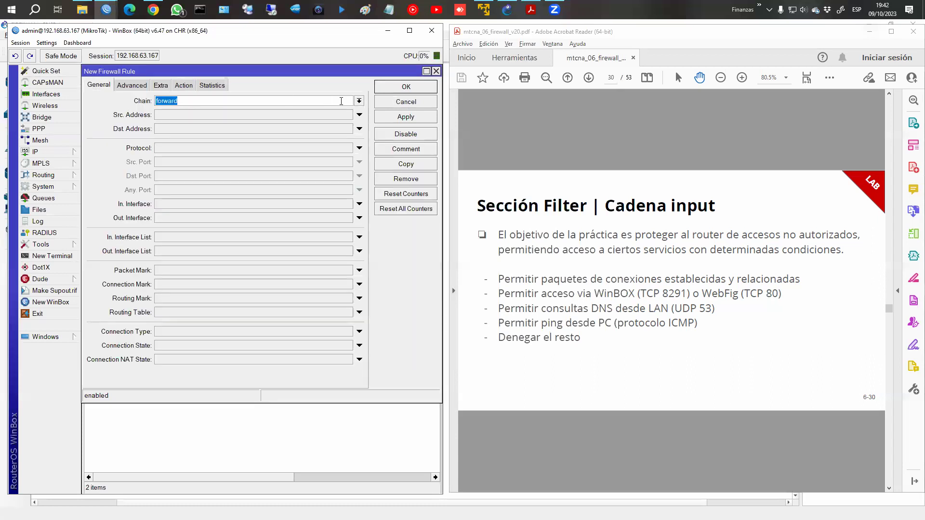
Set the new rule to chain input, protocol 6 (tcp), destination port 8291.
left_click(359, 102)
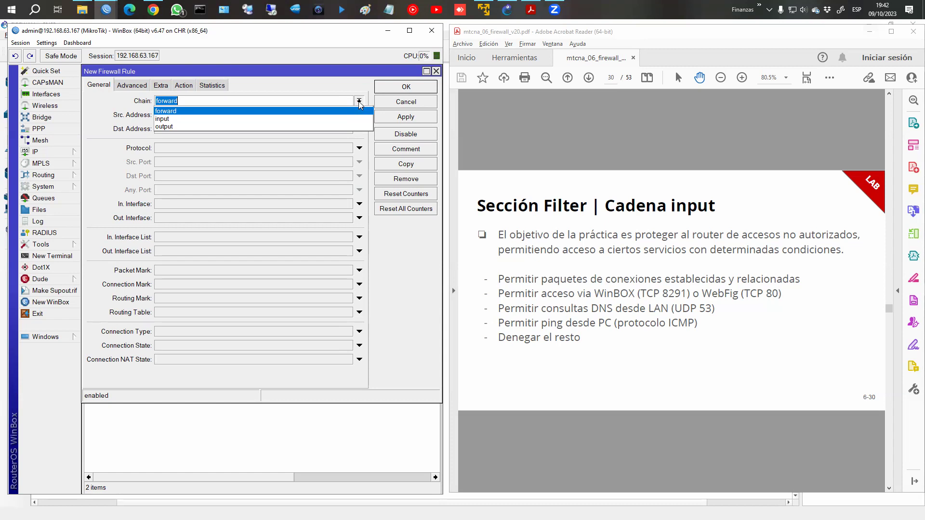
left_click(347, 119)
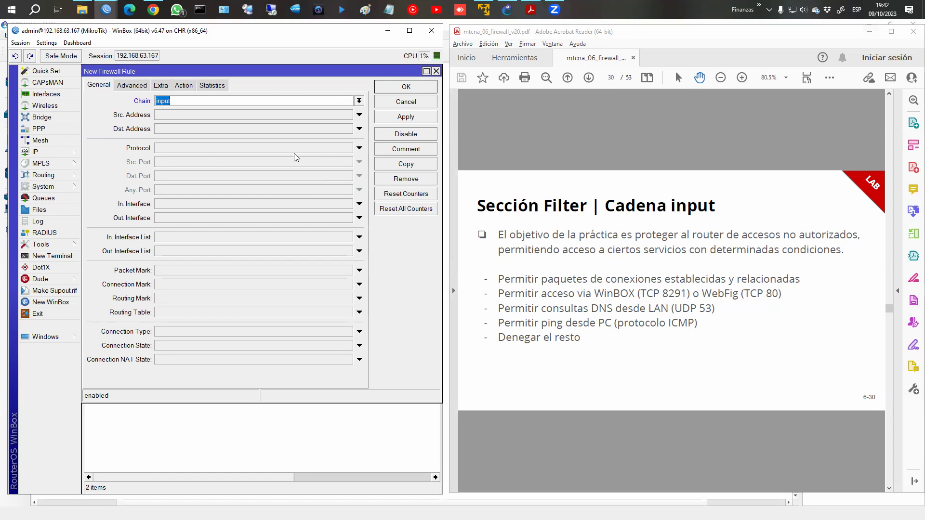
left_click(343, 147)
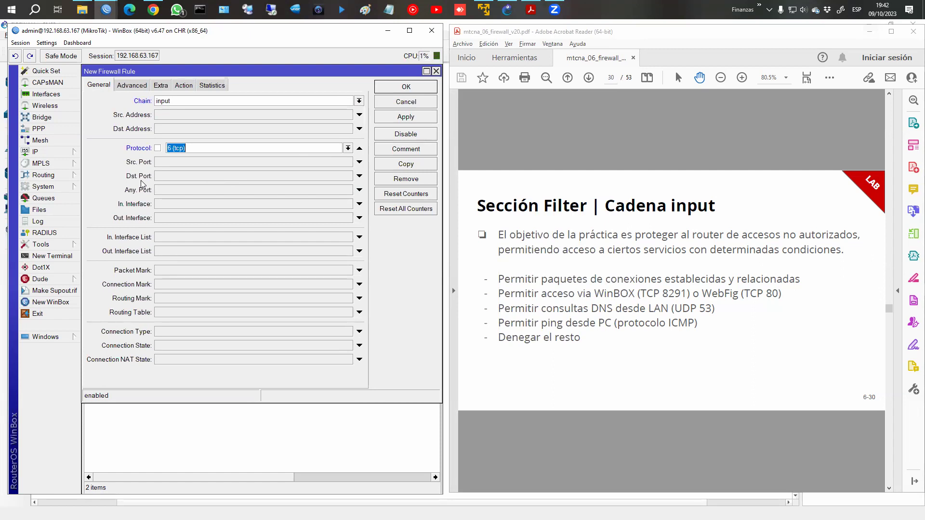
left_click(169, 181)
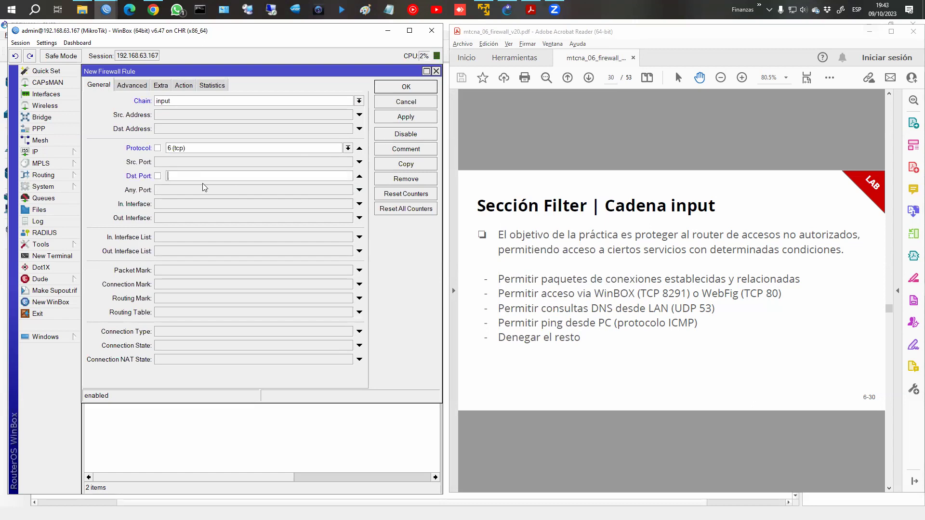
type("8291")
Keep the accept action and leave In. Interface empty so any interface matches.
left_click(184, 85)
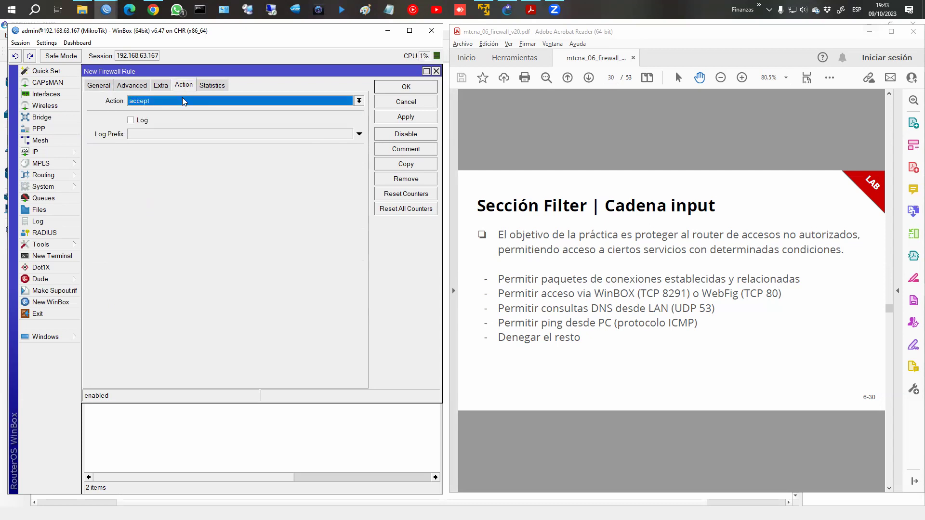
left_click(104, 87)
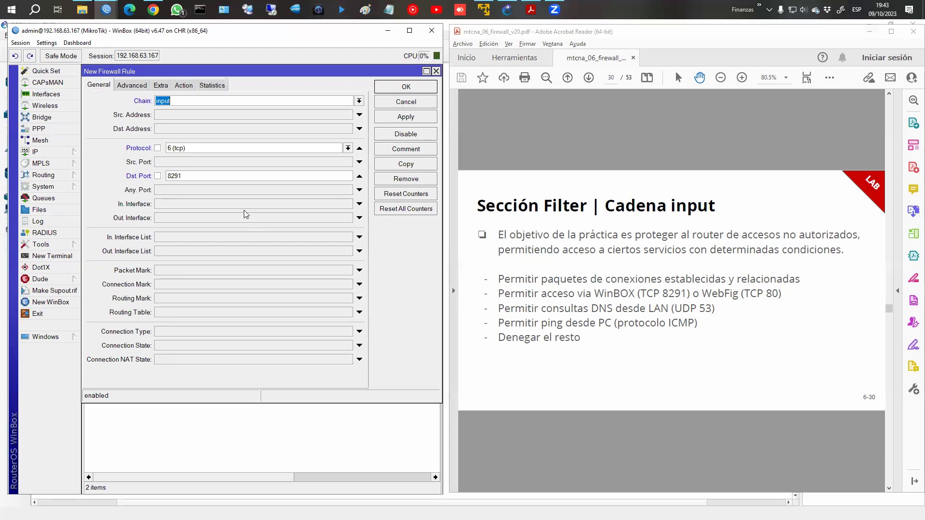
left_click(239, 206)
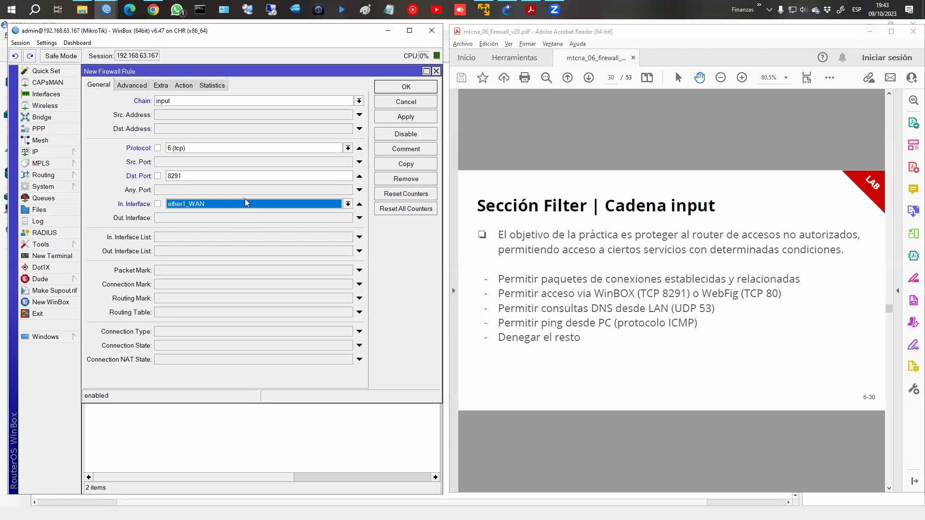
left_click(241, 204)
left_click(223, 214)
left_click(183, 207)
left_click(358, 205)
left_click(358, 205)
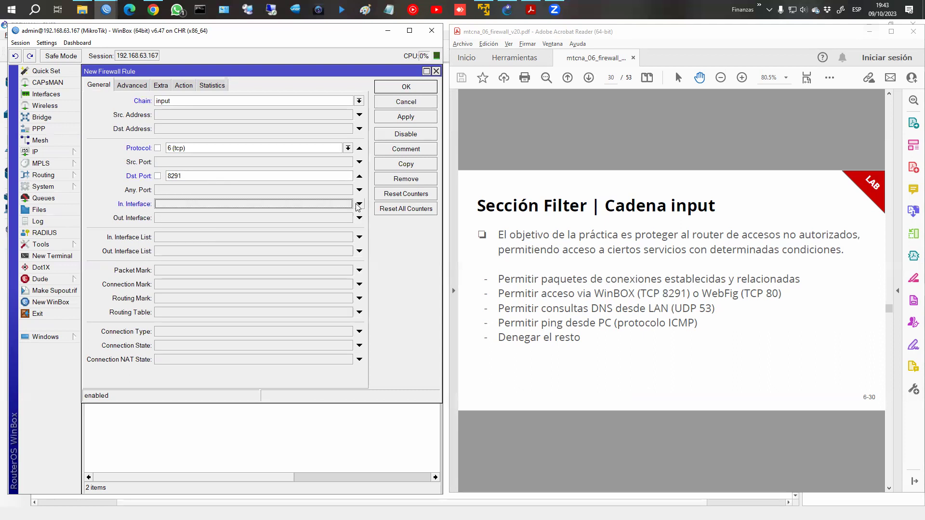
Comment the rule 'Permitir acceso winbox' and save it.
left_click(183, 90)
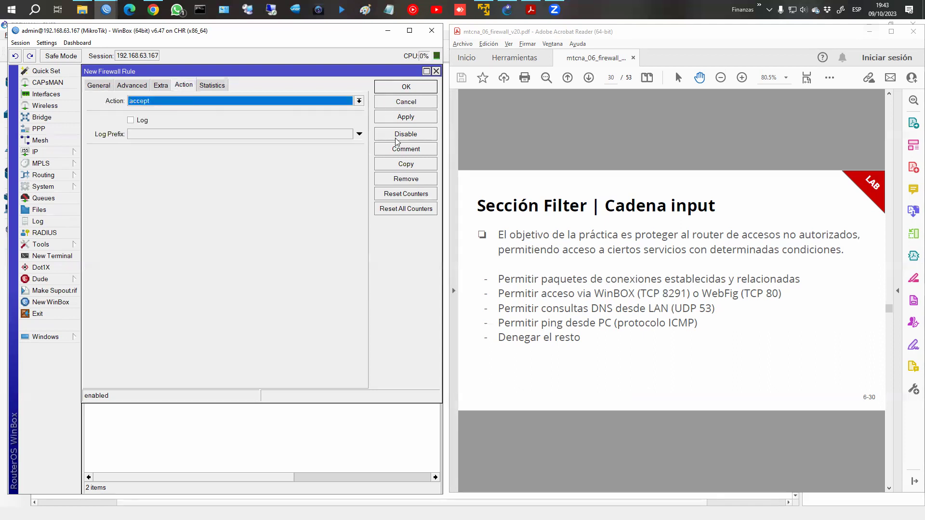
left_click(399, 151)
type("Pe")
key("BackSpace")
key("BackSpace")
type("Permitir acceso winbox")
key("Return")
left_click(412, 88)
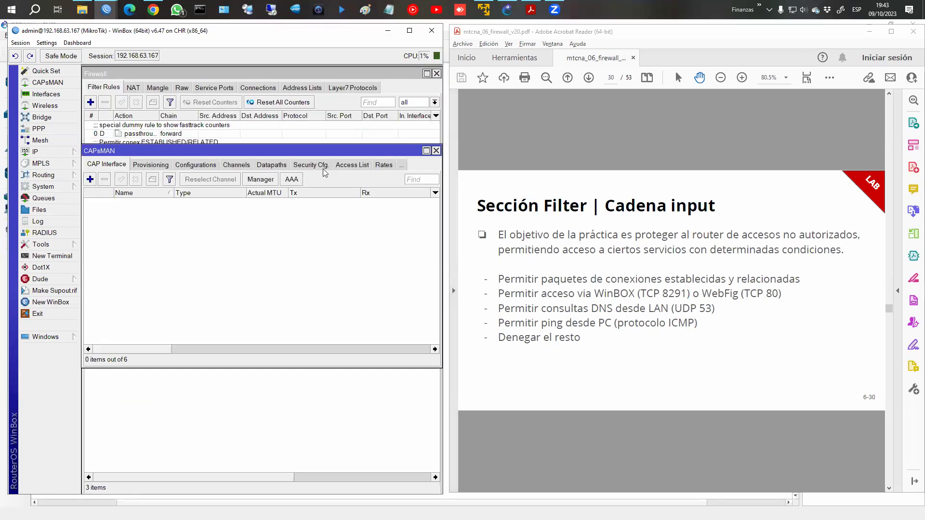
Maximize WinBox and Firewall, close CAPsMAN, inspect the port 8291 connection, and return to Filter Rules.
left_click(409, 32)
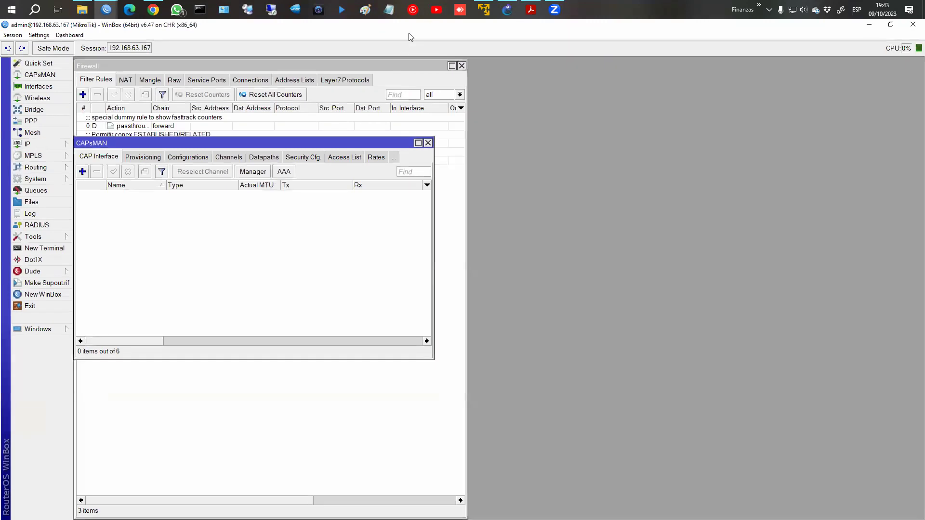
left_click(428, 143)
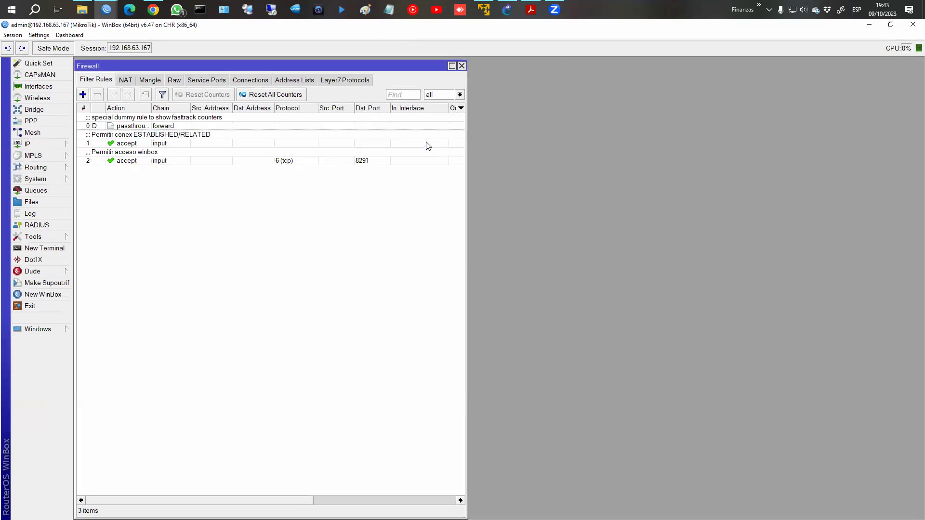
left_click(451, 66)
left_click(256, 76)
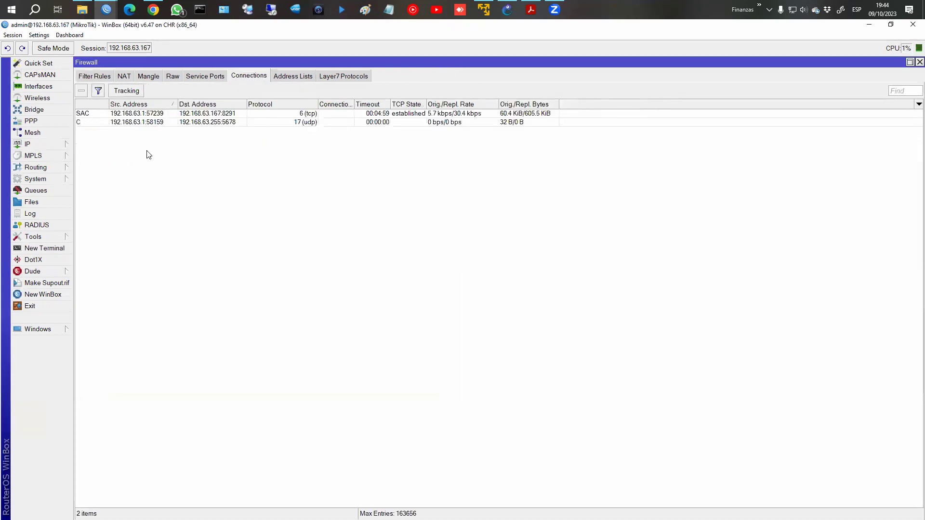
left_click(232, 116)
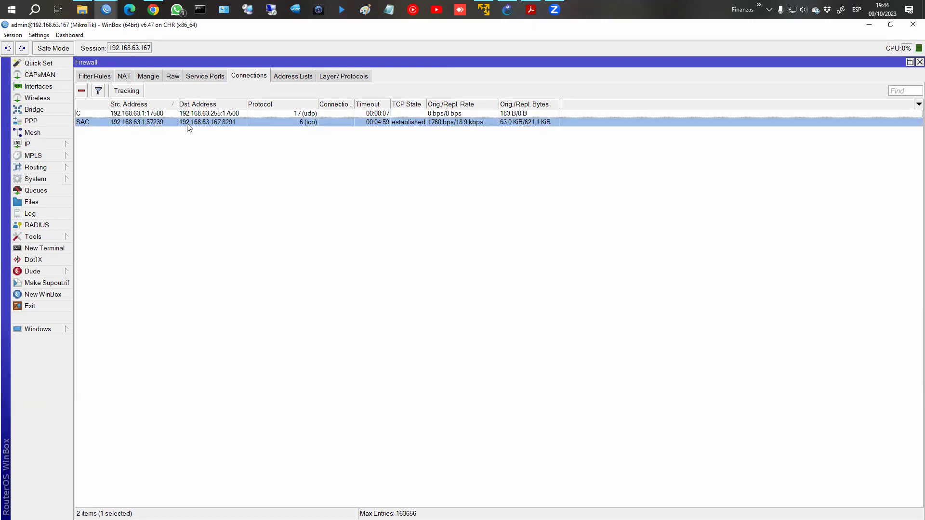
left_click(105, 75)
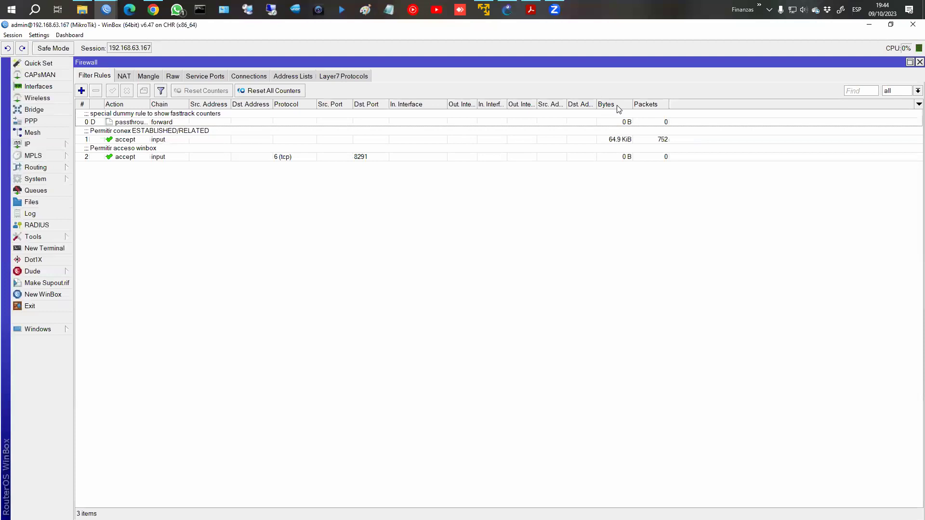
Watch rule 1's counters, review the TCP 8291 accept rule, then view tracked connections.
left_click(631, 141)
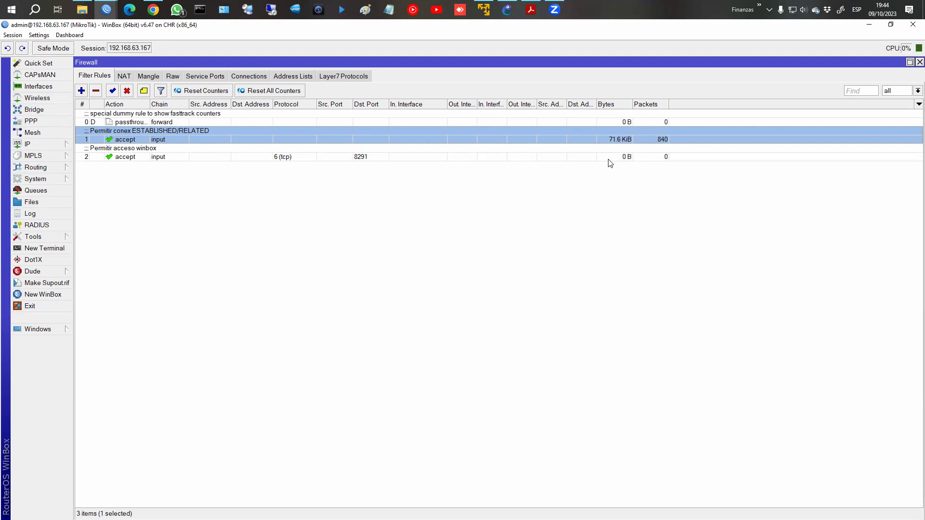
double_click(304, 158)
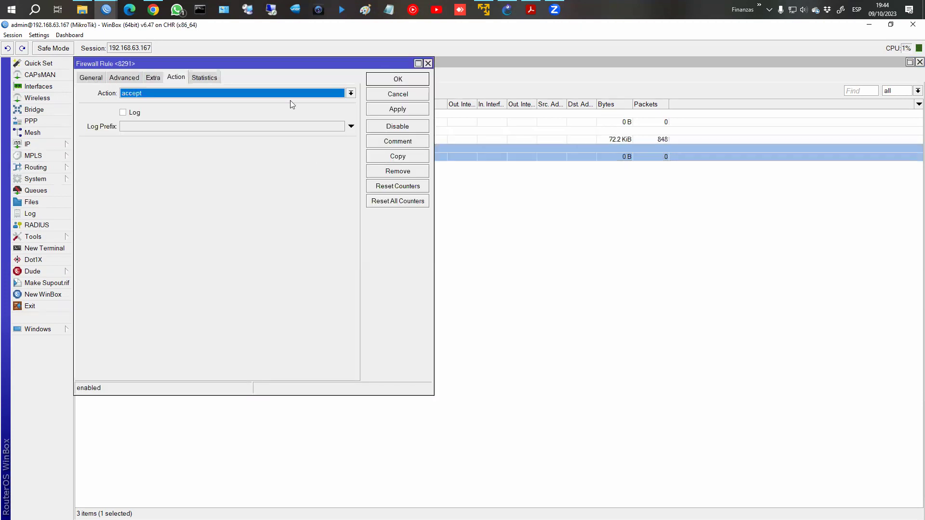
left_click(91, 78)
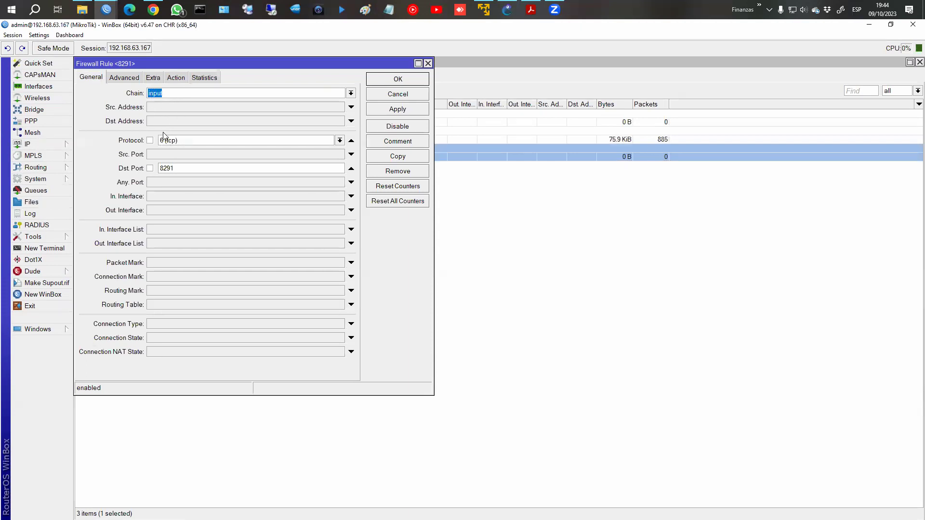
left_click(374, 84)
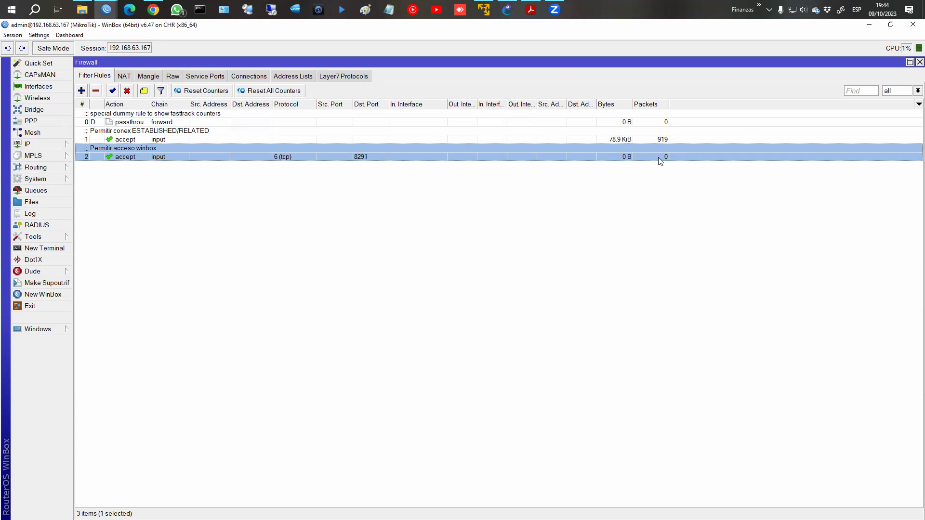
left_click(250, 76)
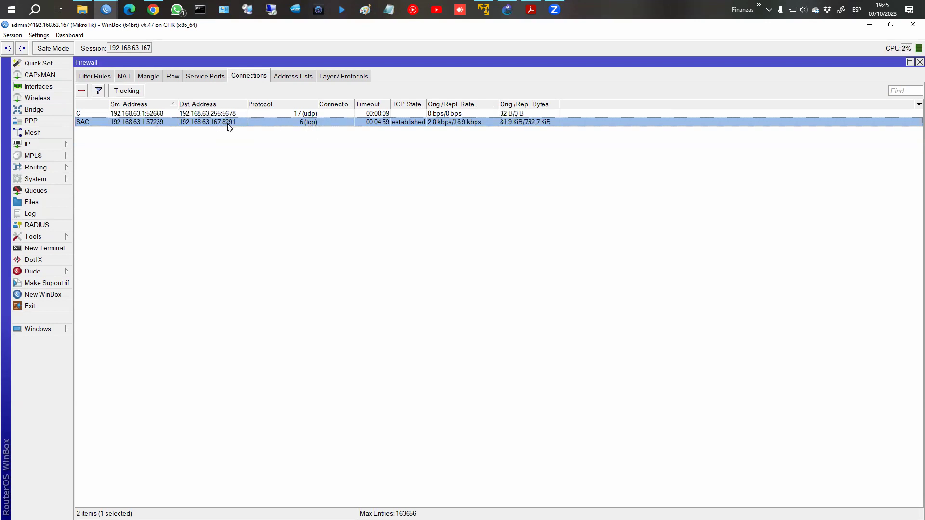
Switch back to the Filter Rules list to view its three firewall rules.
left_click(99, 78)
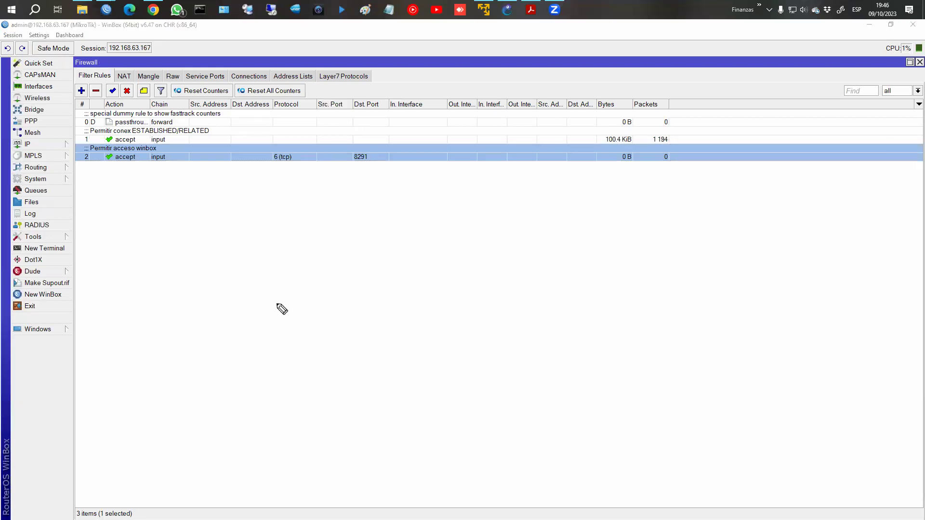
left_click_drag(266, 305, 267, 329)
mouse_move(269, 402)
left_mouse_down()
mouse_move(254, 419)
mouse_move(278, 406)
left_mouse_up()
left_click_drag(276, 407, 275, 413)
mouse_move(289, 365)
left_mouse_down()
mouse_move(269, 372)
mouse_move(316, 365)
mouse_move(299, 370)
mouse_move(306, 369)
left_mouse_up()
left_click_drag(304, 361, 315, 371)
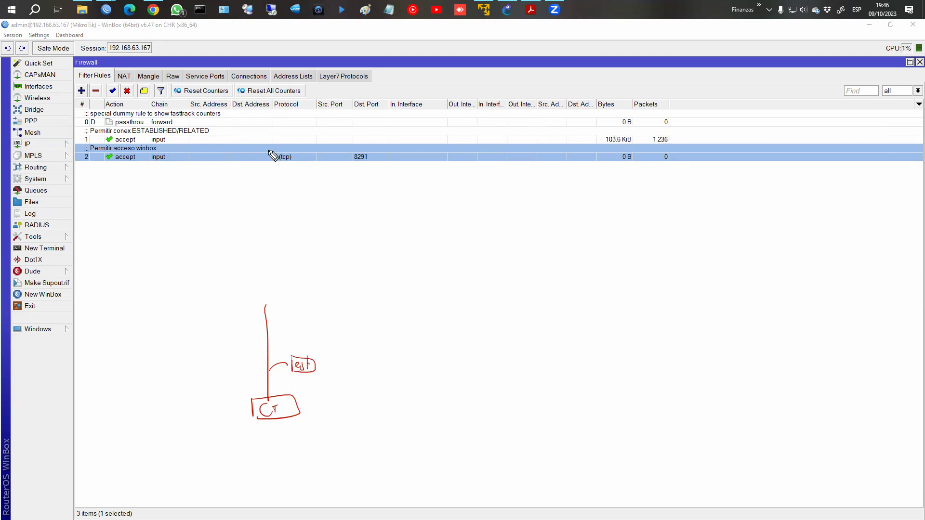
left_click_drag(242, 110, 239, 137)
left_click_drag(49, 133, 83, 139)
mouse_move(679, 141)
left_mouse_down()
mouse_move(704, 119)
mouse_move(696, 103)
mouse_move(710, 101)
left_mouse_up()
left_click_drag(618, 139, 613, 162)
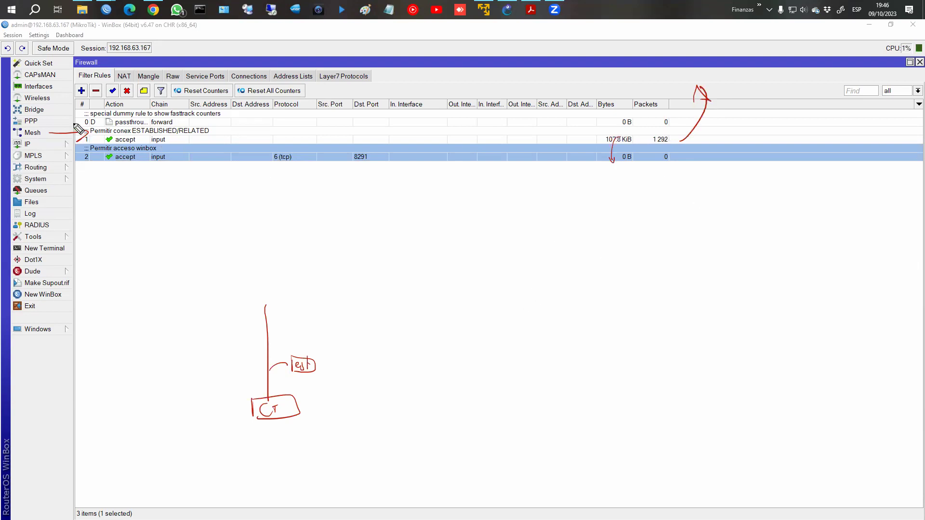
left_click_drag(91, 142, 111, 123)
left_click_drag(175, 124, 215, 140)
left_click_drag(91, 144, 212, 140)
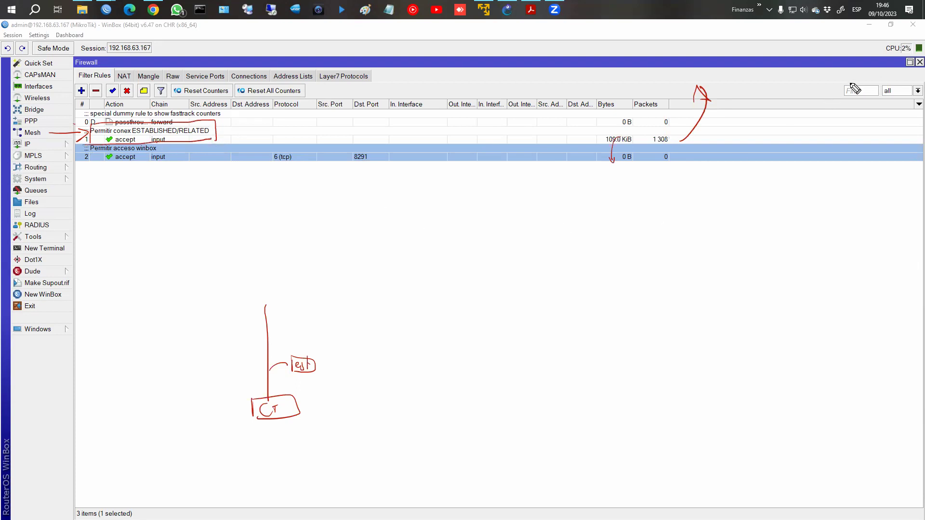
left_click_drag(241, 112, 239, 131)
left_click_drag(729, 143, 762, 124)
mouse_move(851, 82)
left_mouse_down()
mouse_move(874, 82)
mouse_move(891, 60)
mouse_move(884, 51)
mouse_move(905, 70)
left_mouse_up()
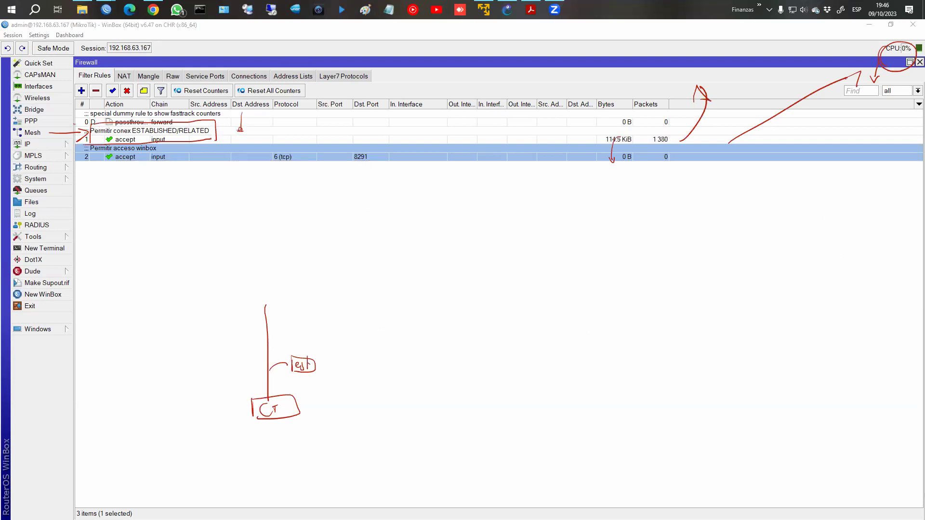
left_click(126, 138)
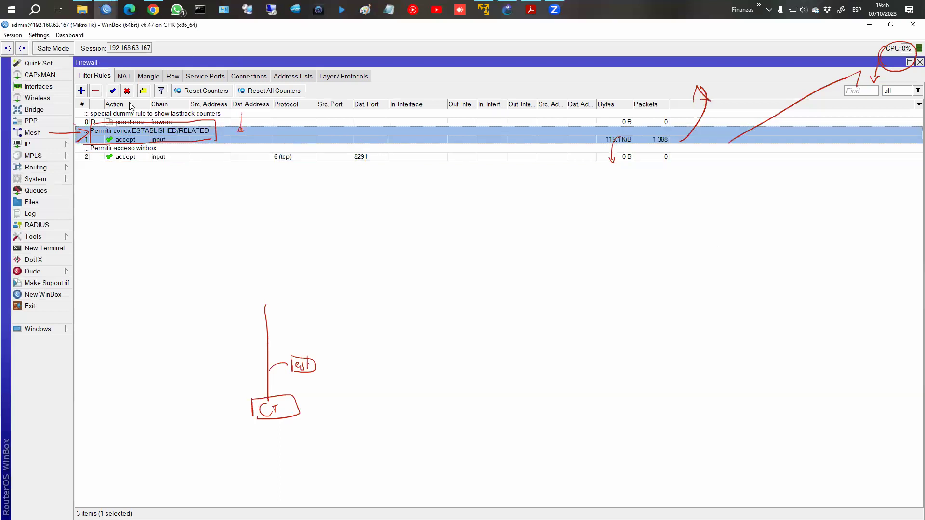
left_click(125, 92)
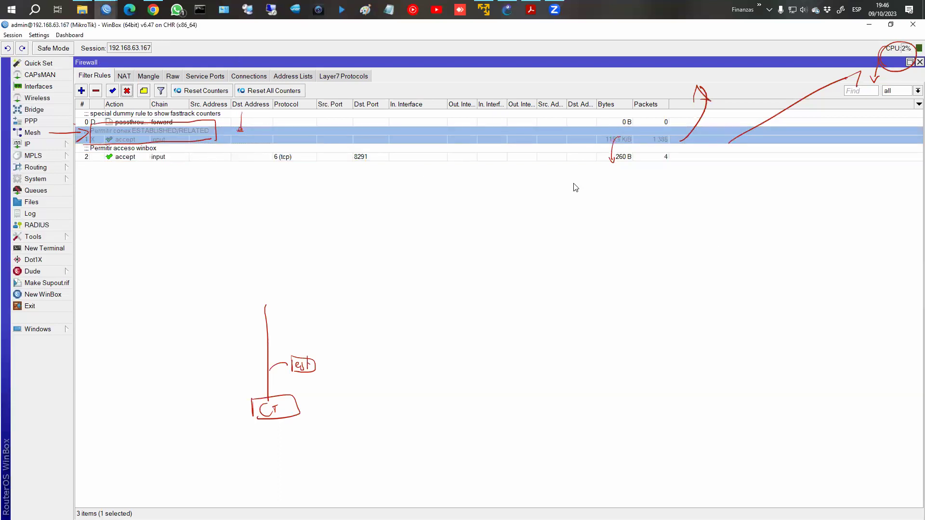
left_click(644, 157)
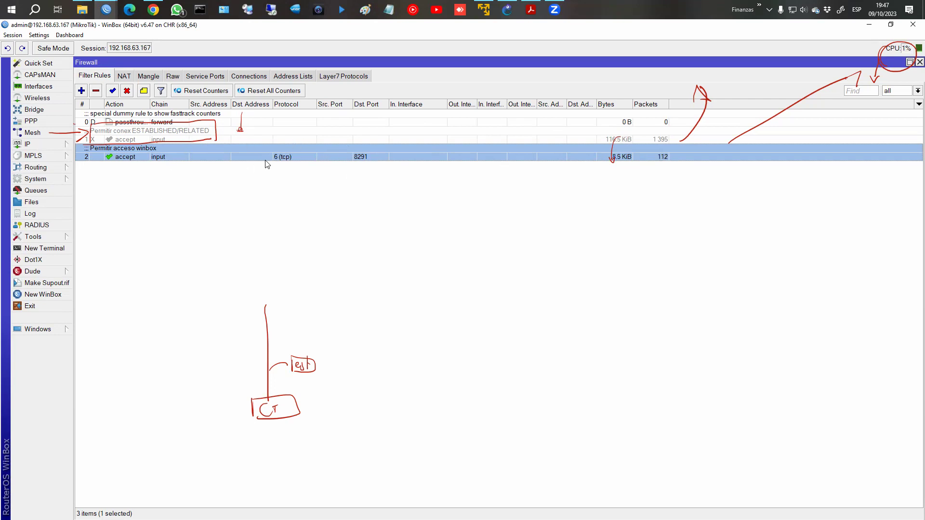
left_click(249, 77)
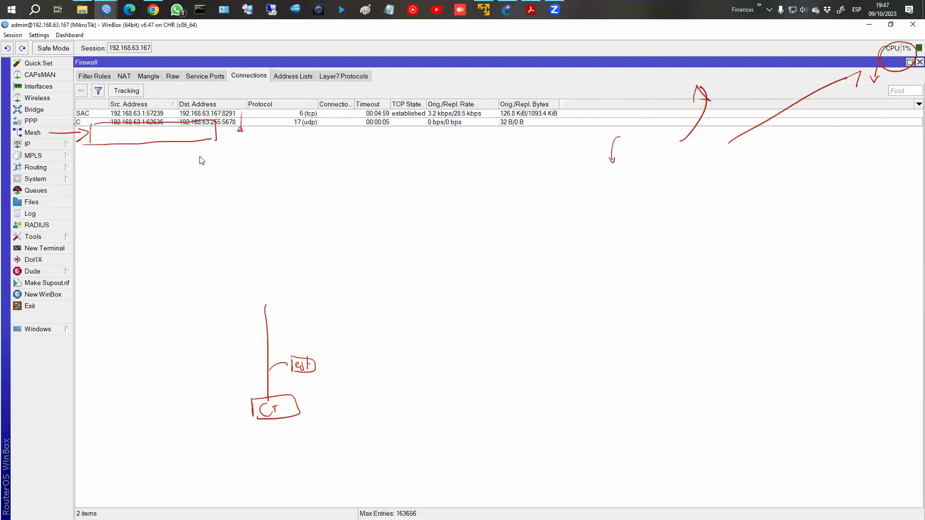
left_click(96, 77)
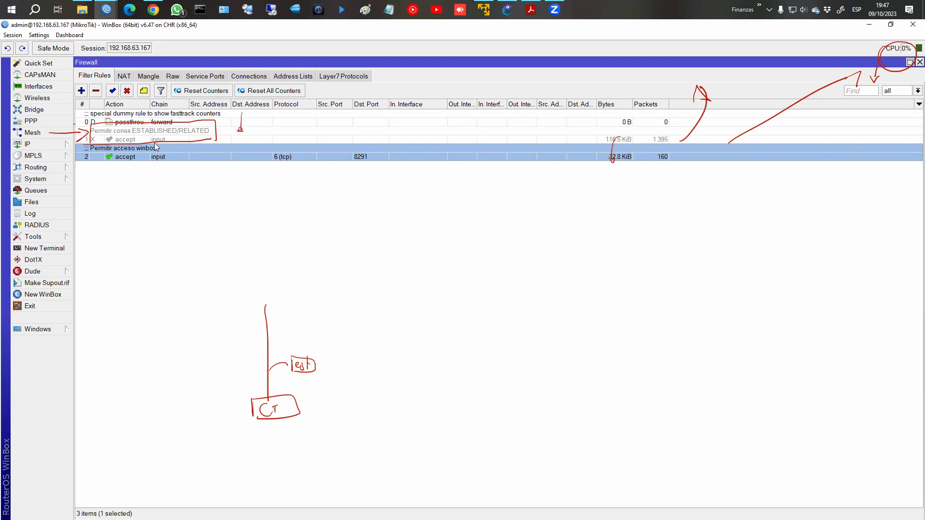
left_click(147, 137)
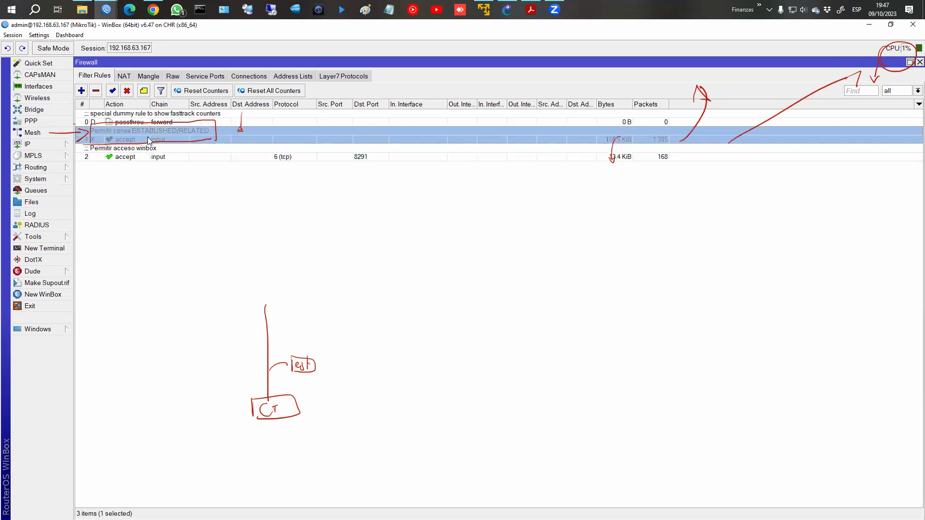
left_click(112, 91)
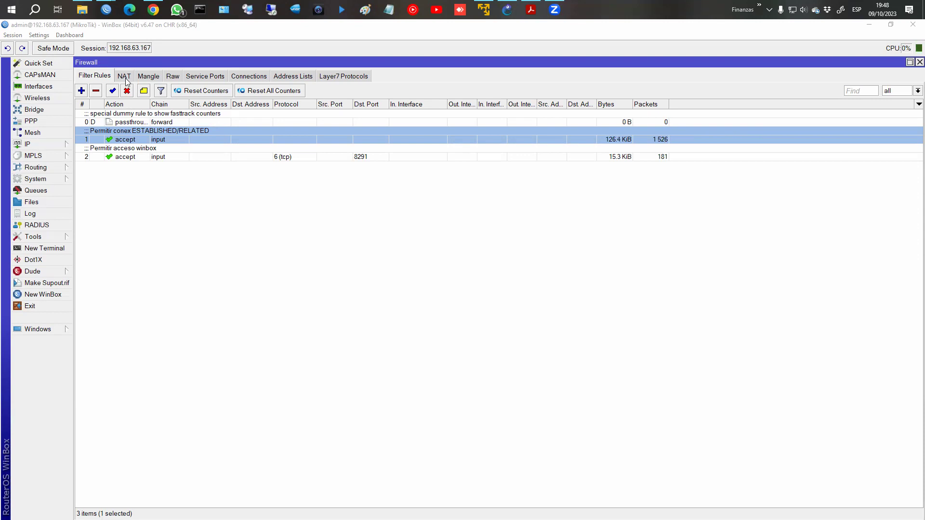
Bring WinBox forward and start a new filter rule on the input chain.
left_click(532, 10)
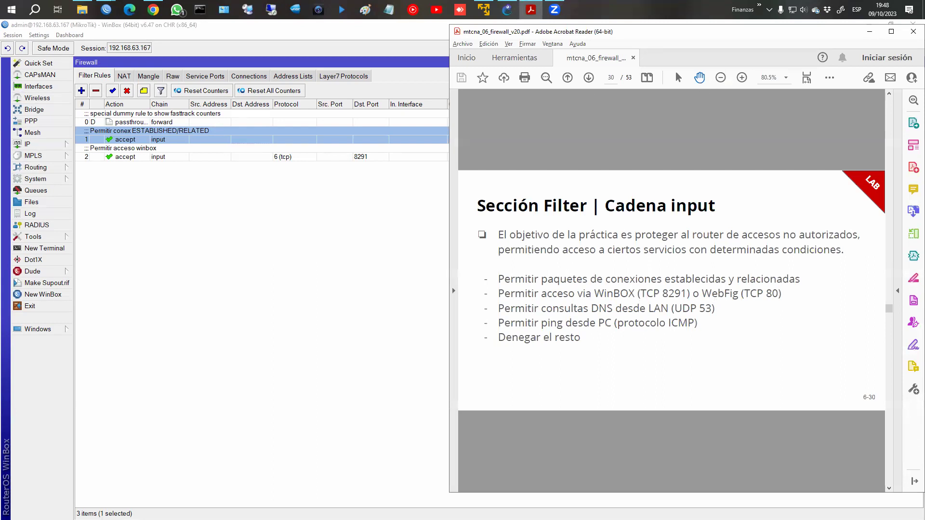
left_click(106, 9)
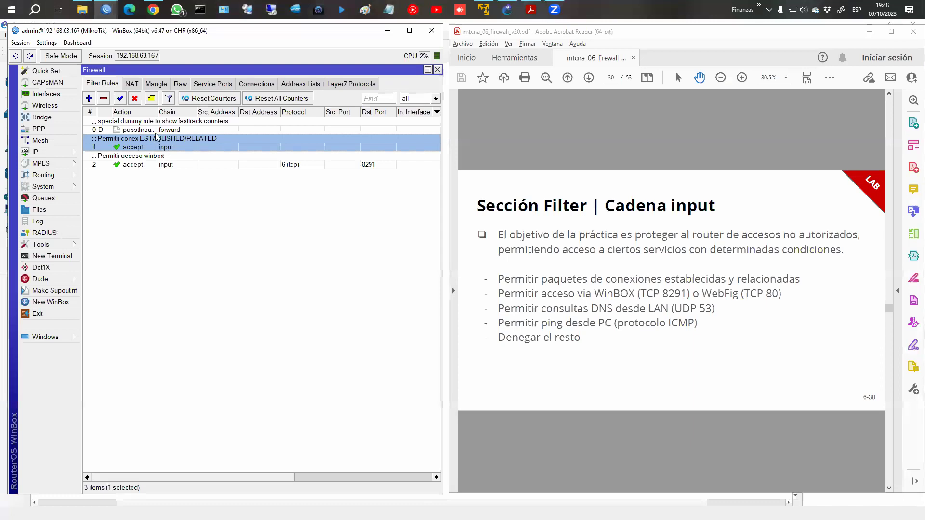
left_click(89, 98)
left_click(359, 101)
left_click(326, 119)
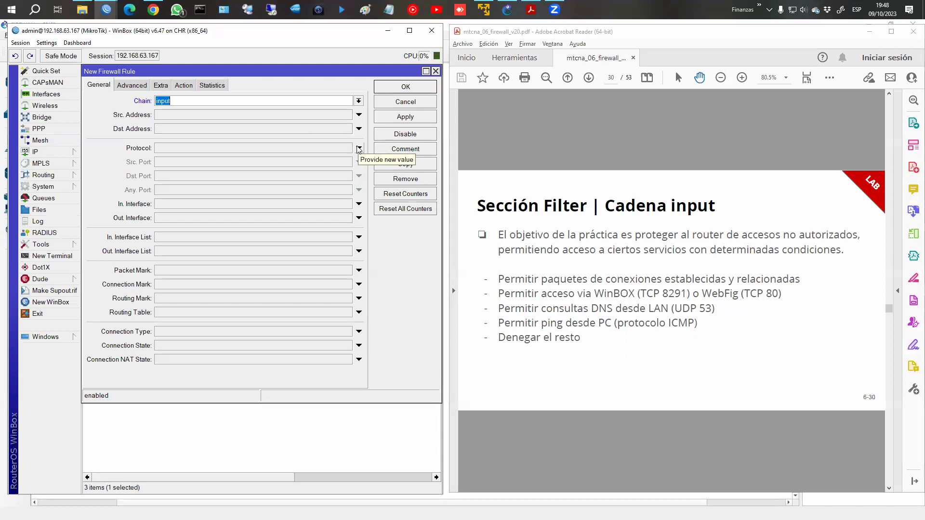
Make the new rule match protocol 6 (tcp) with destination port 80.
left_click(358, 148)
left_click(348, 148)
left_click(348, 148)
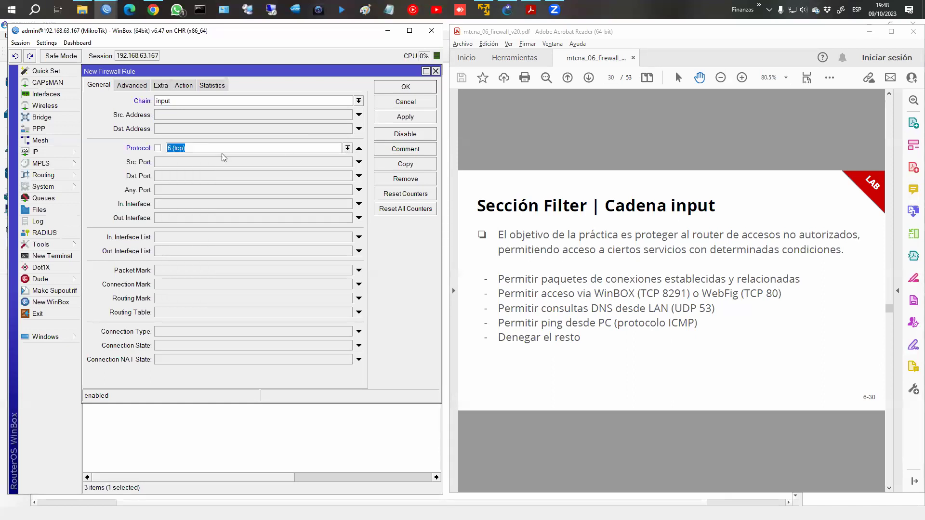
left_click(194, 176)
type("80")
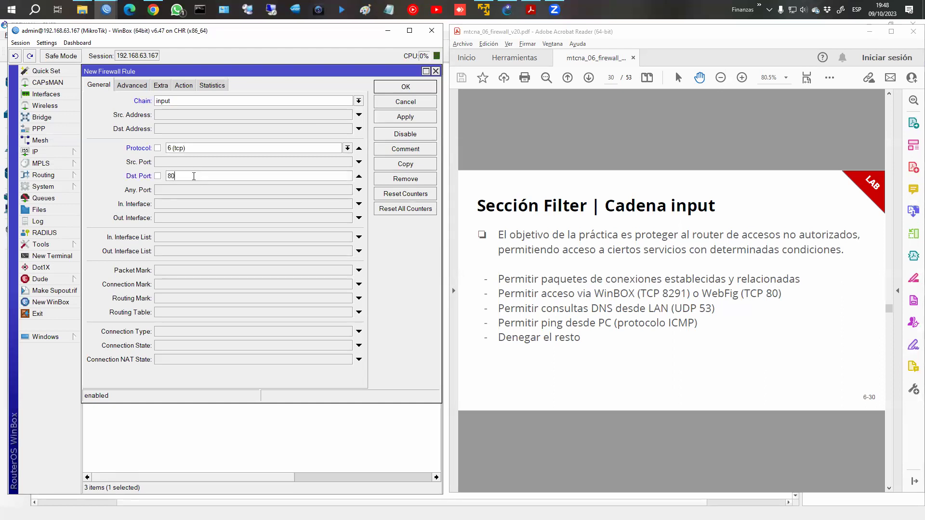
Set the action to accept and comment the rule 'Permitir acceso WEBFIG'.
left_click(184, 85)
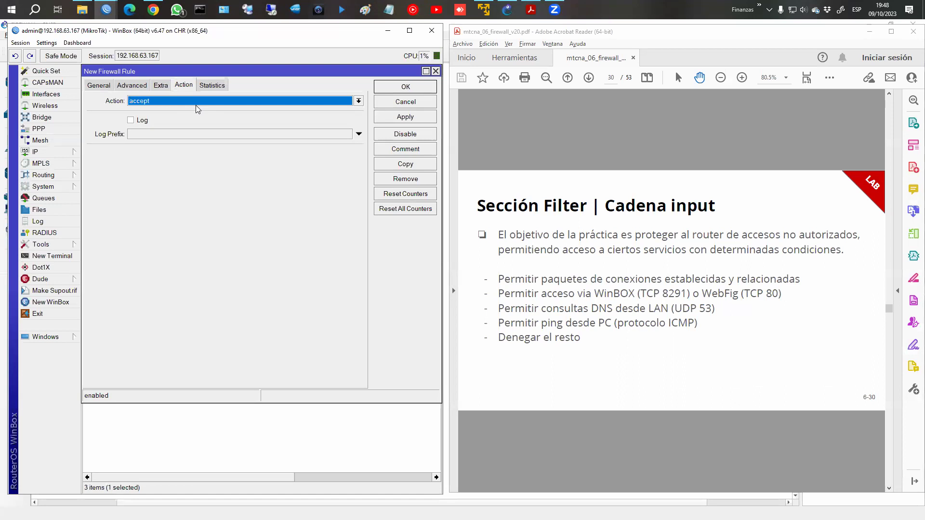
left_click(427, 152)
type("P")
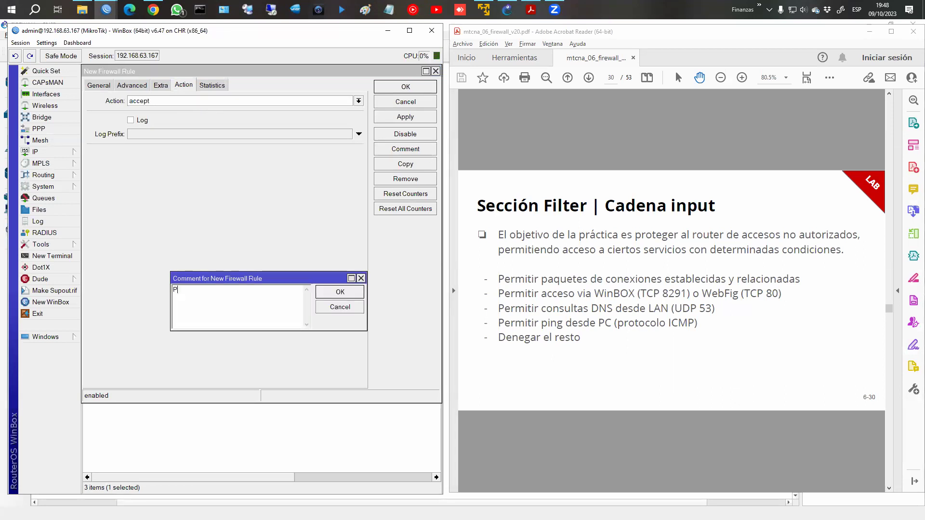
type("ermitir accso")
key("BackSpace")
key("BackSpace")
type("e")
key("BackSpace")
type("ceso WEB")
left_click(340, 291)
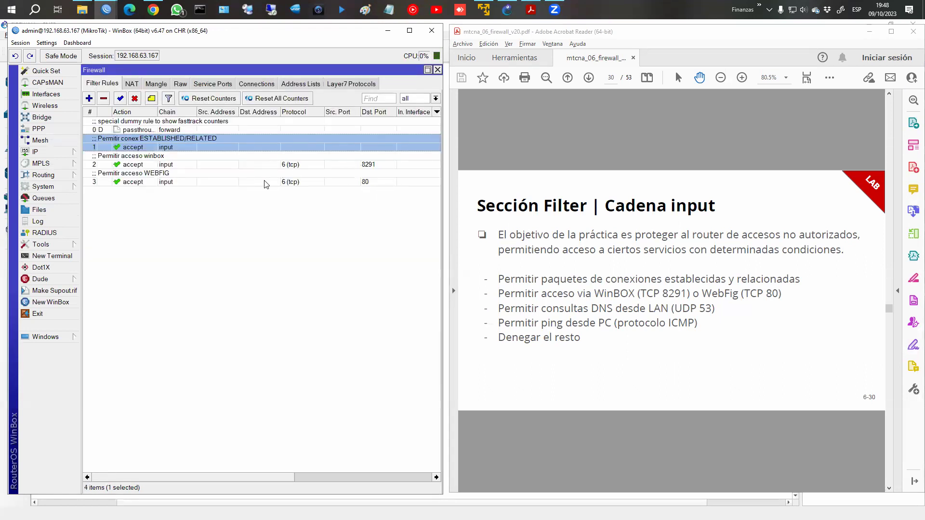
Add port 80 to the WinBox access rule so it matches 8291,80.
double_click(271, 166)
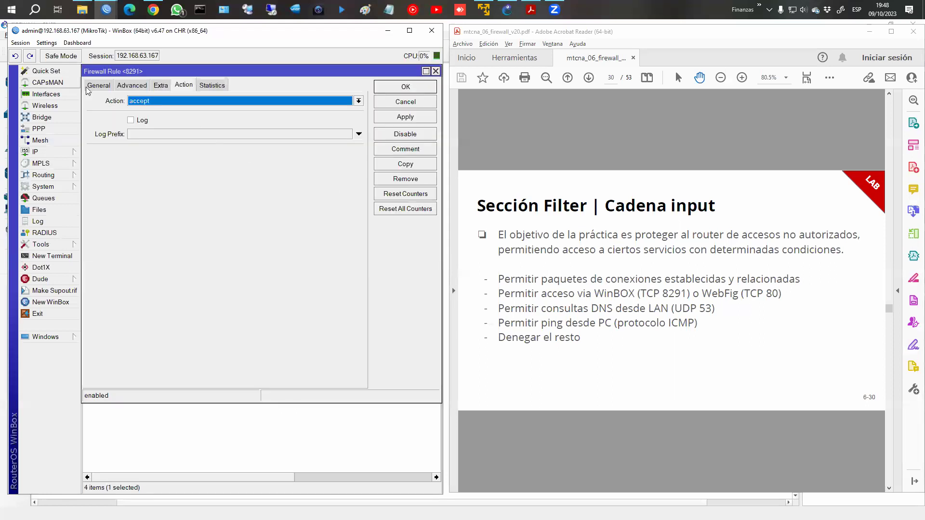
left_click(98, 85)
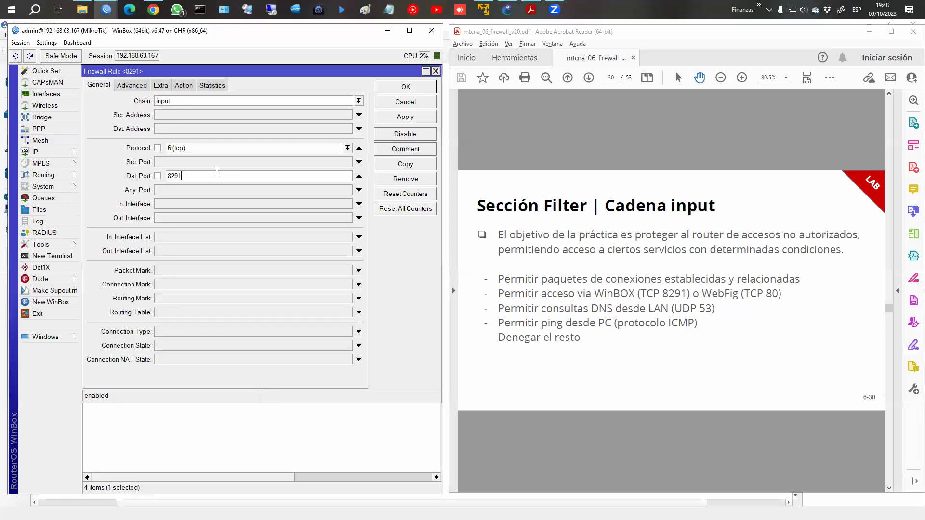
type("80")
key("Return")
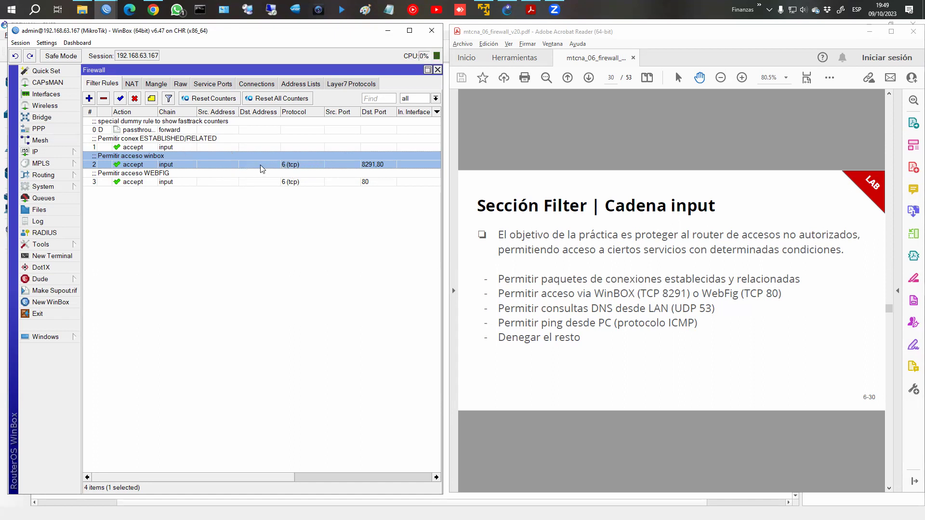
Recheck the 8291,80 rule and the WEBFIG rule, then save and return to the list.
double_click(260, 165)
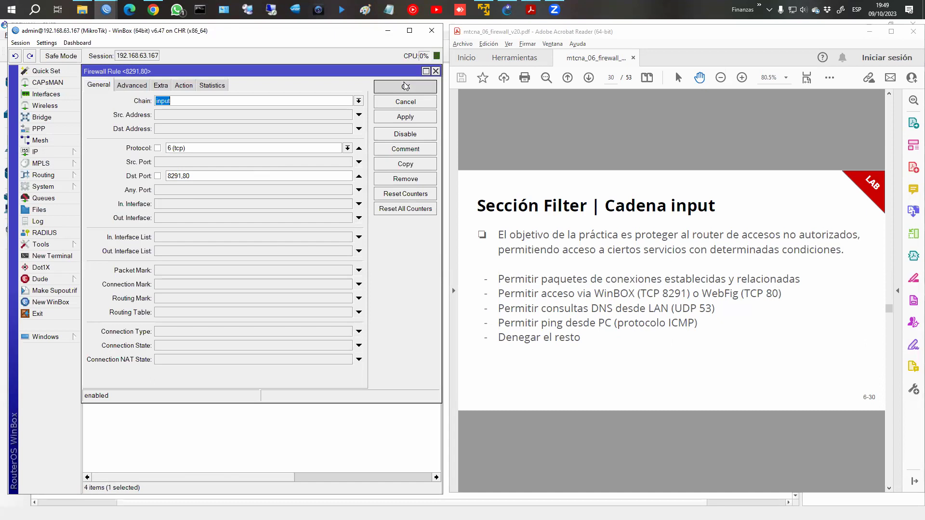
left_click(406, 87)
left_click(106, 184)
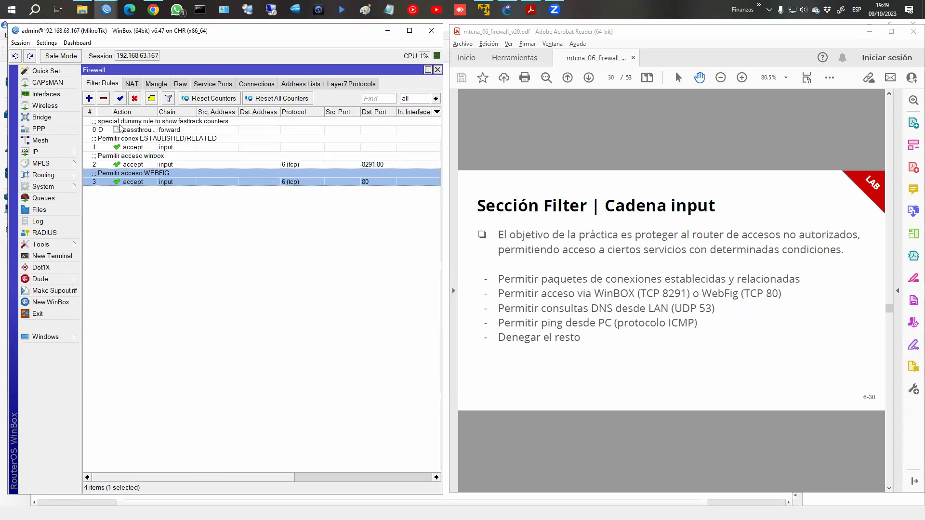
double_click(195, 174)
left_click(388, 103)
double_click(256, 157)
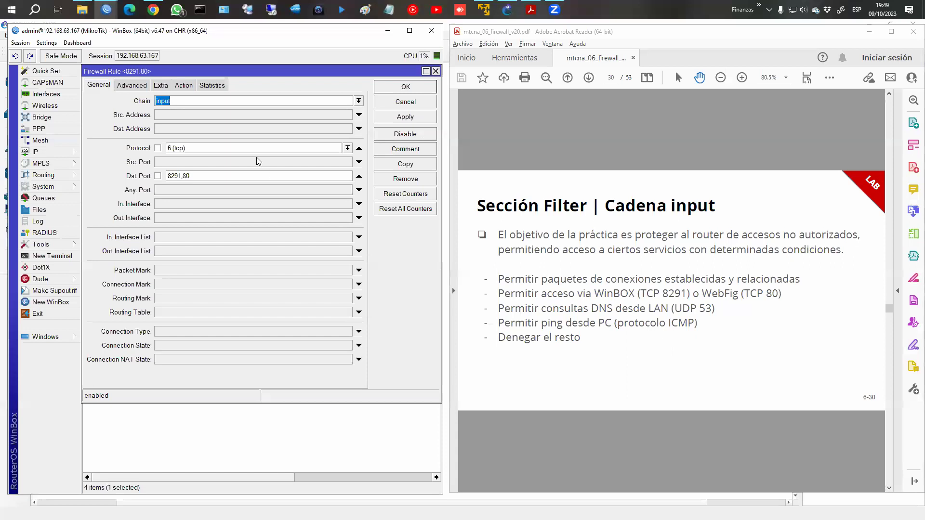
left_click(233, 172)
left_click(409, 104)
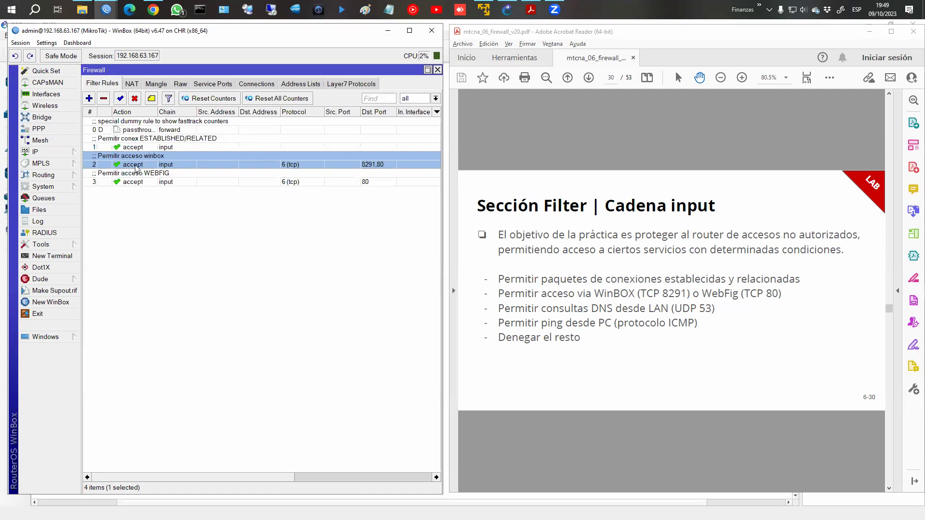
Start a new filter rule on the input chain.
left_click(89, 98)
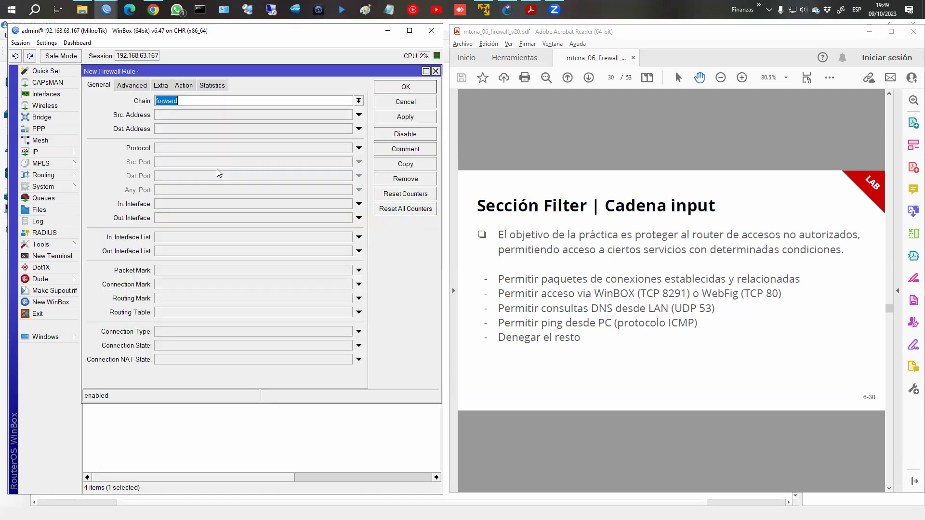
left_click(359, 101)
left_click(324, 118)
Check in IP > Addresses that the LAN address is 172.16.0.1/24.
left_click(35, 152)
left_click(110, 176)
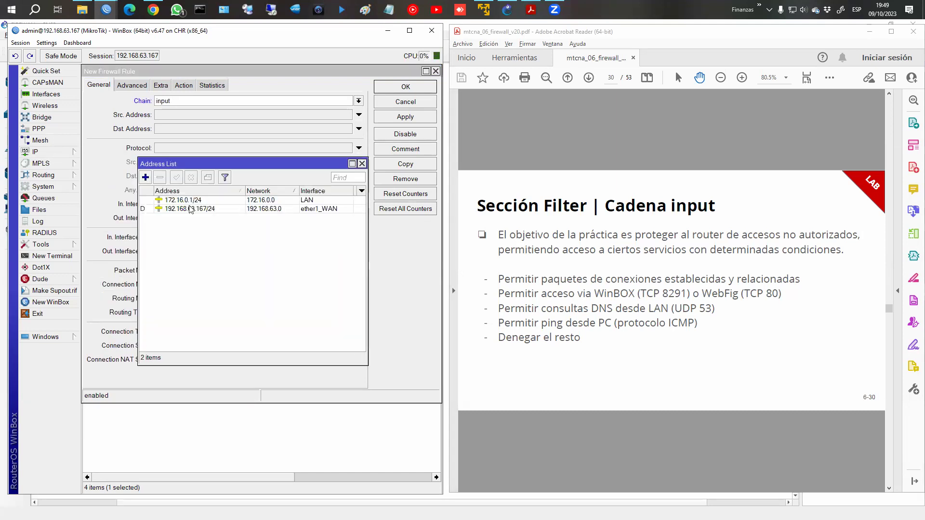
left_click(170, 202)
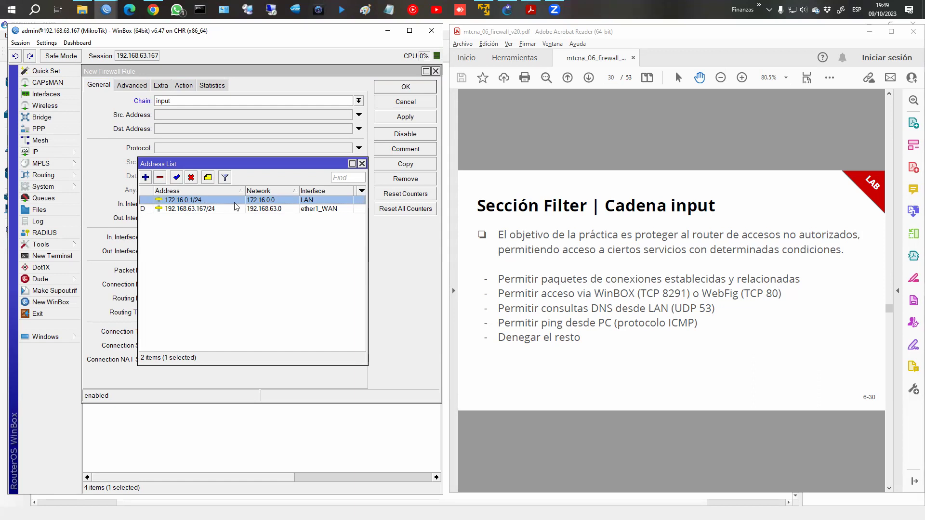
left_click(362, 164)
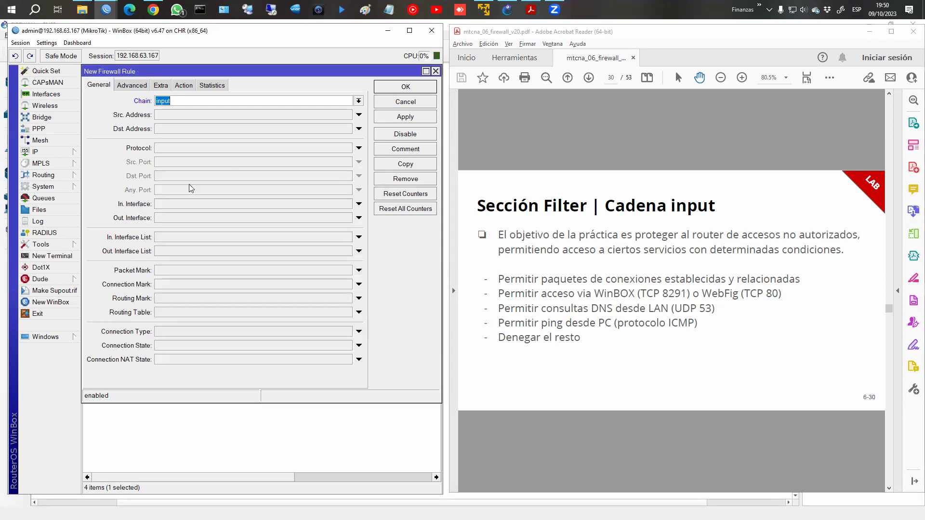
Match source 172.16.0.0/24, protocol udp and destination port 53 in the new rule.
left_click(179, 117)
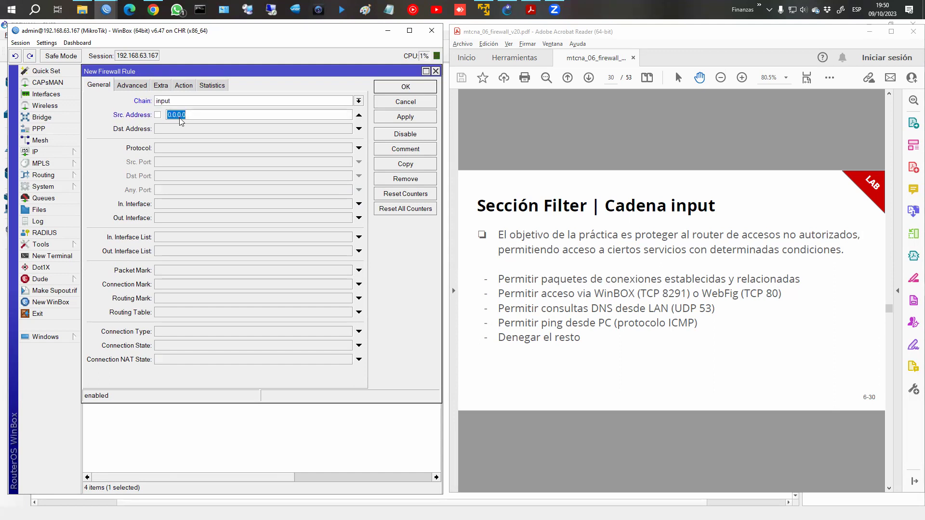
type("172.16.0.0/24")
left_click(177, 148)
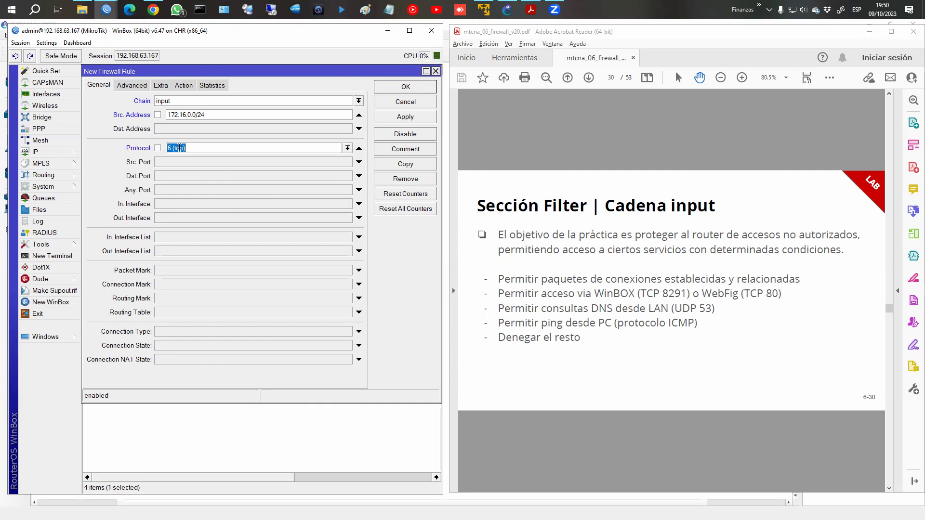
left_click(346, 148)
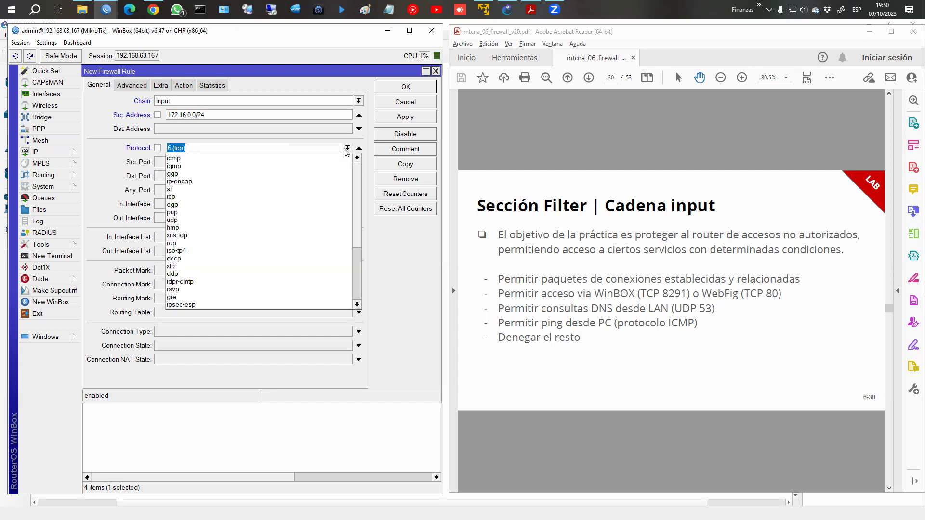
left_click(206, 220)
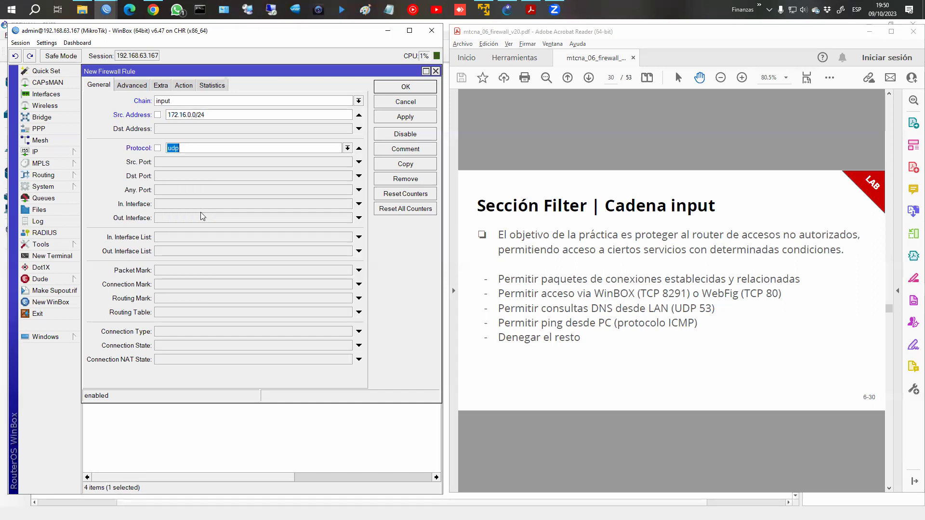
left_click(173, 176)
type("53")
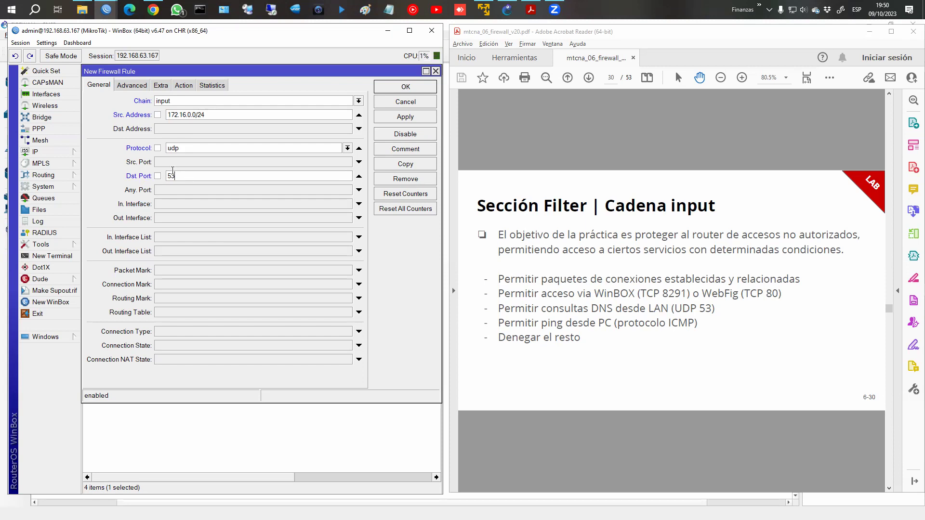
Set the action to accept with comment 'Permitir consultas DNS dsd LAN'.
left_click(191, 86)
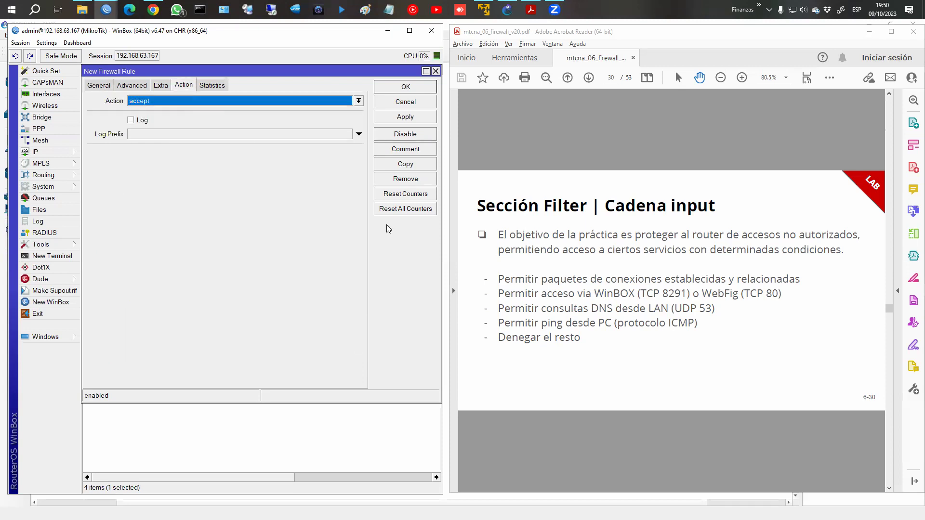
left_click(398, 153)
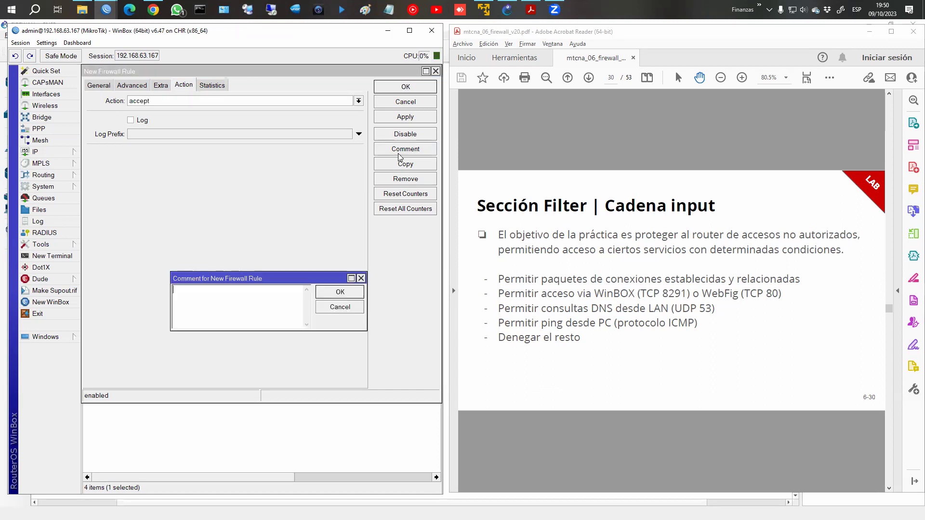
type("Permitir consultas DNS dsd LAN")
key("Return")
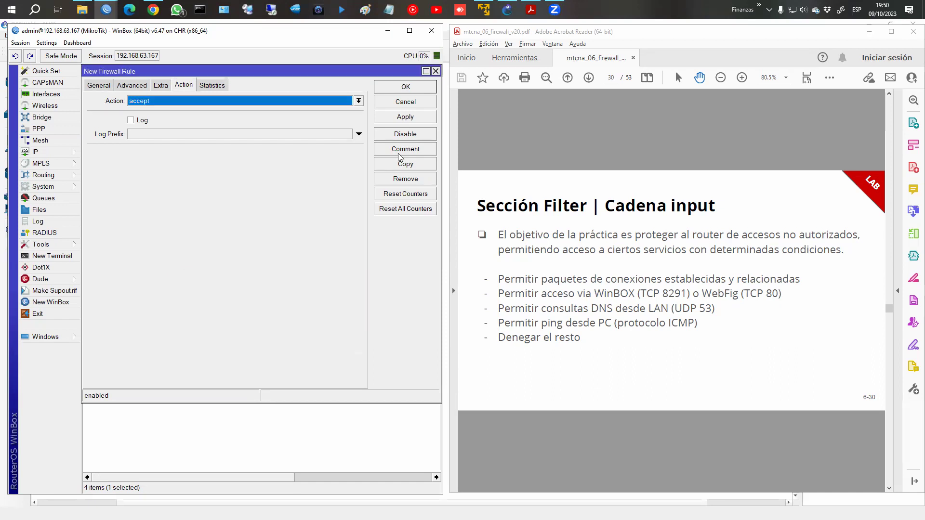
Match In. Interface LAN, remove the source address, and save the DNS rule.
left_click(99, 85)
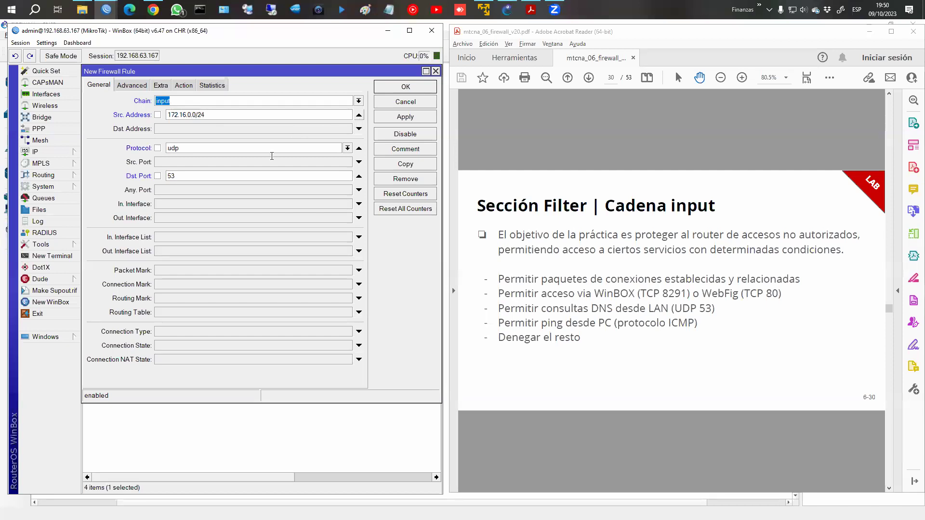
left_click(200, 205)
left_click(200, 206)
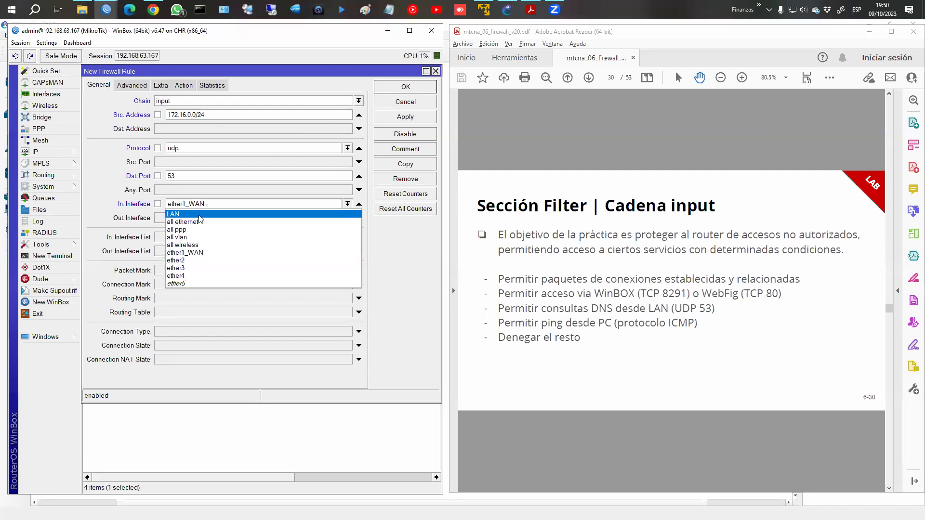
left_click(205, 215)
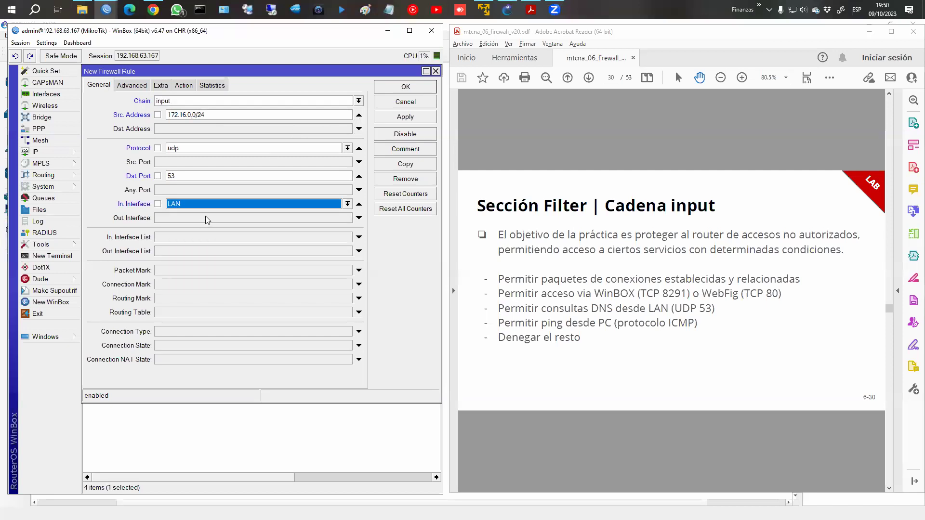
left_click(359, 114)
left_click(416, 120)
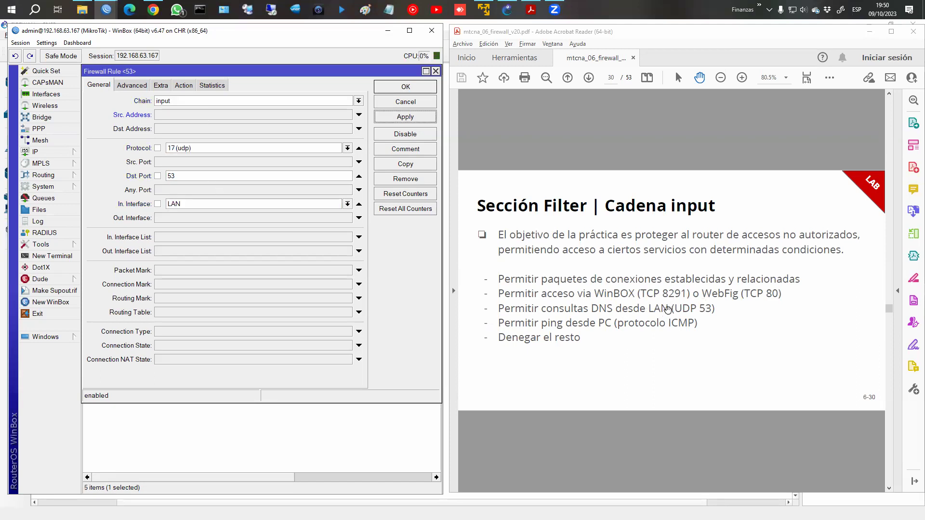
left_click(395, 87)
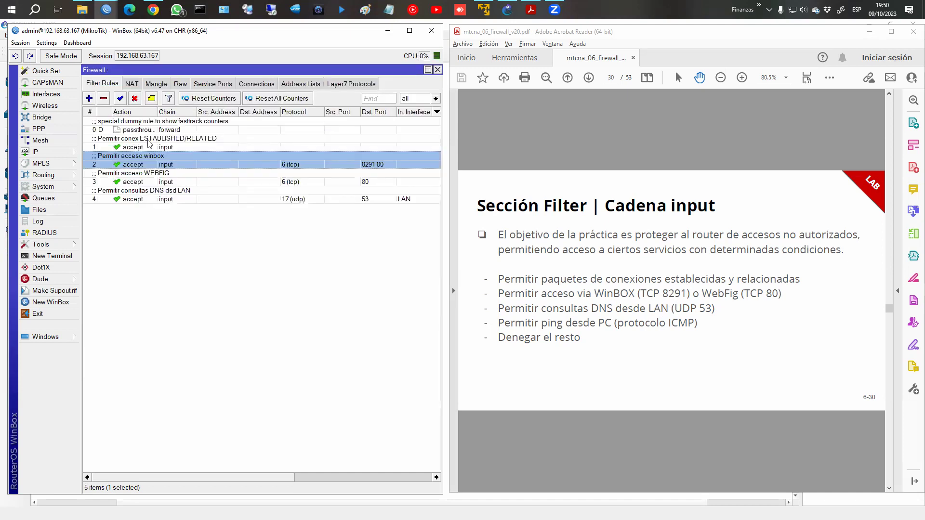
Switch to the GNS3 FIREWALL topology.
left_click_drag(281, 476, 435, 479)
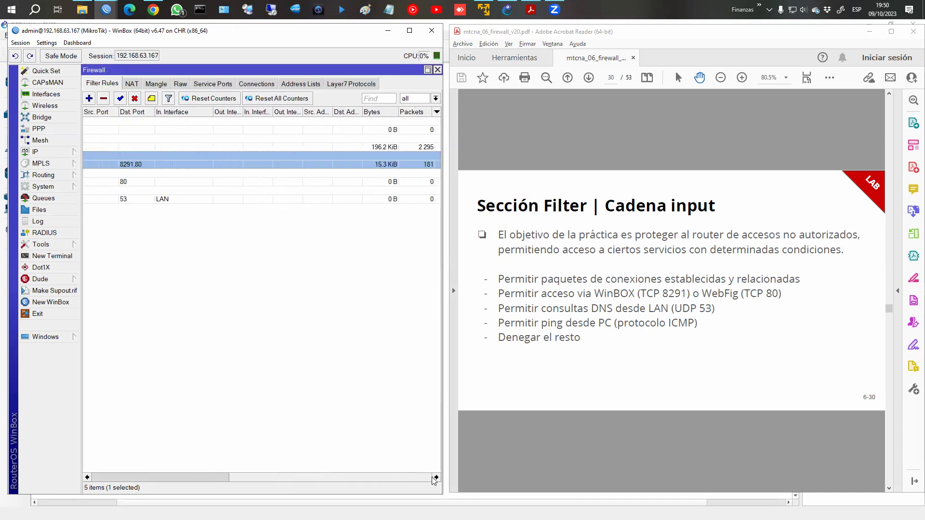
left_click_drag(435, 480, 298, 480)
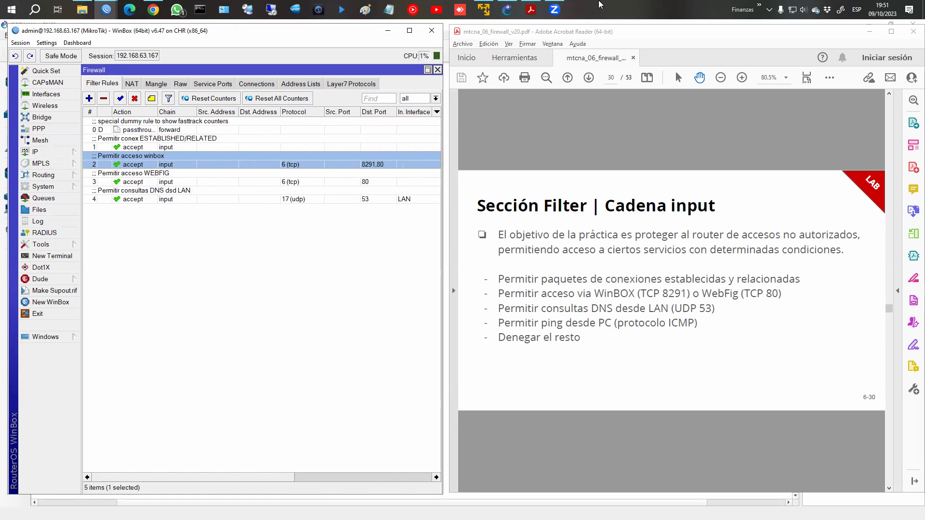
left_click(507, 12)
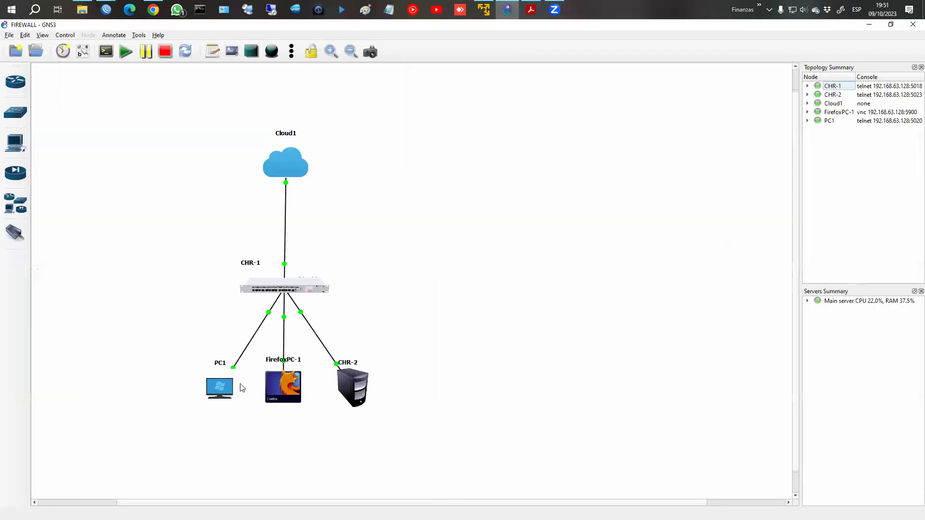
Run dhcp on PC1's console to get 172.16.0.252/24 via gateway 172.16.0.1, then quit.
right_click(223, 387)
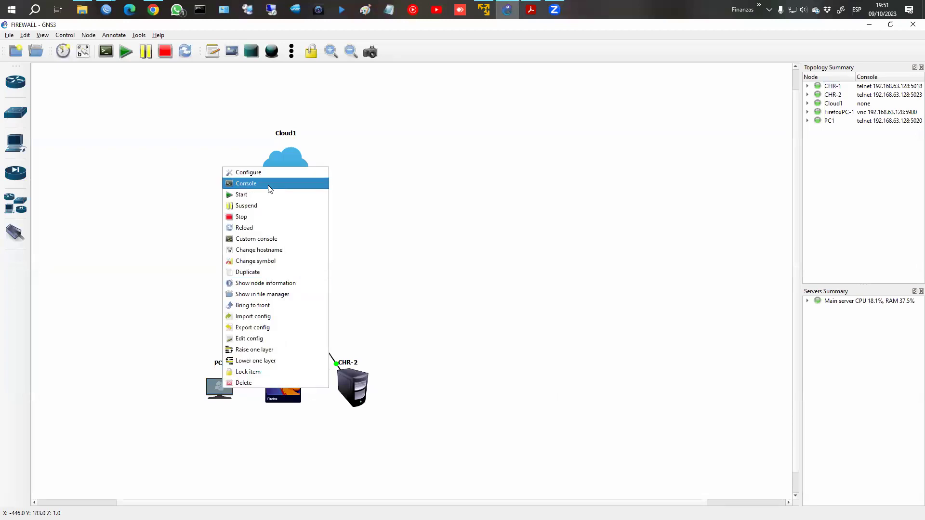
left_click(273, 184)
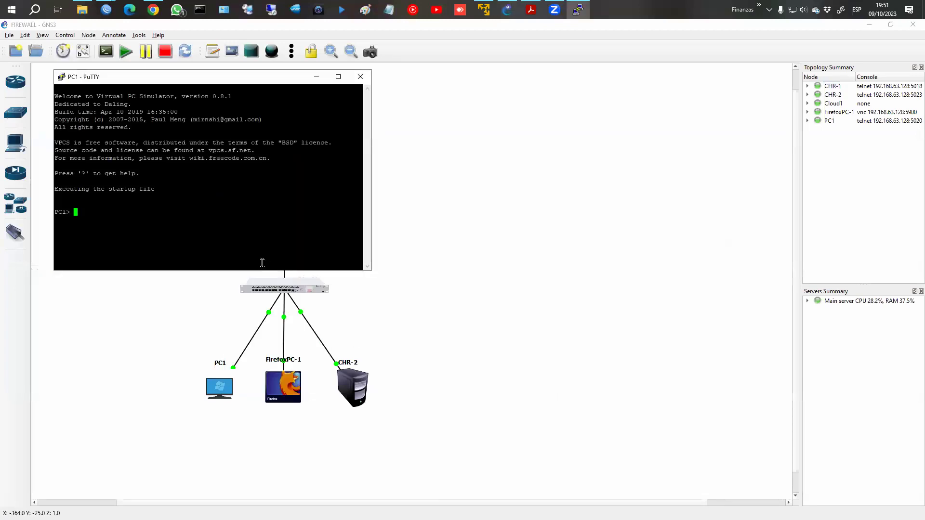
type("dhcp")
key("Return")
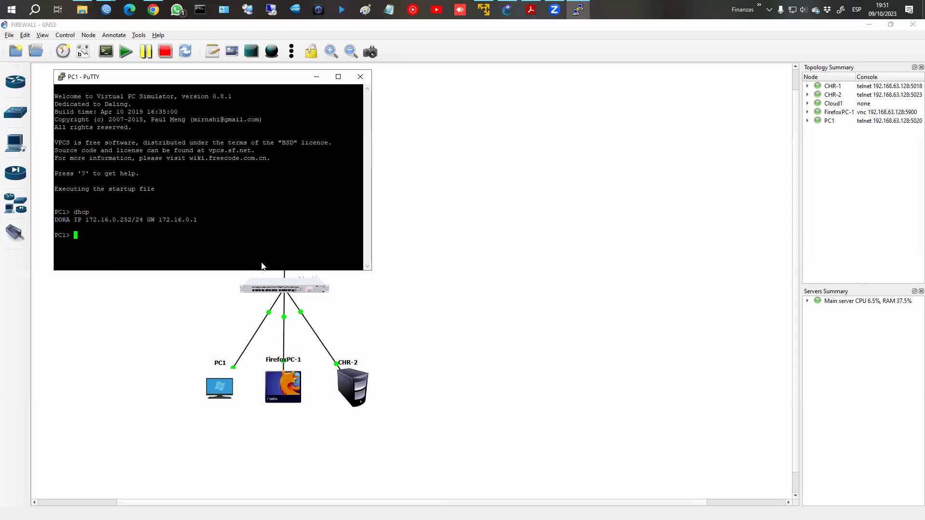
key("alt+Tab")
key("alt+Tab")
type("q")
key("Return")
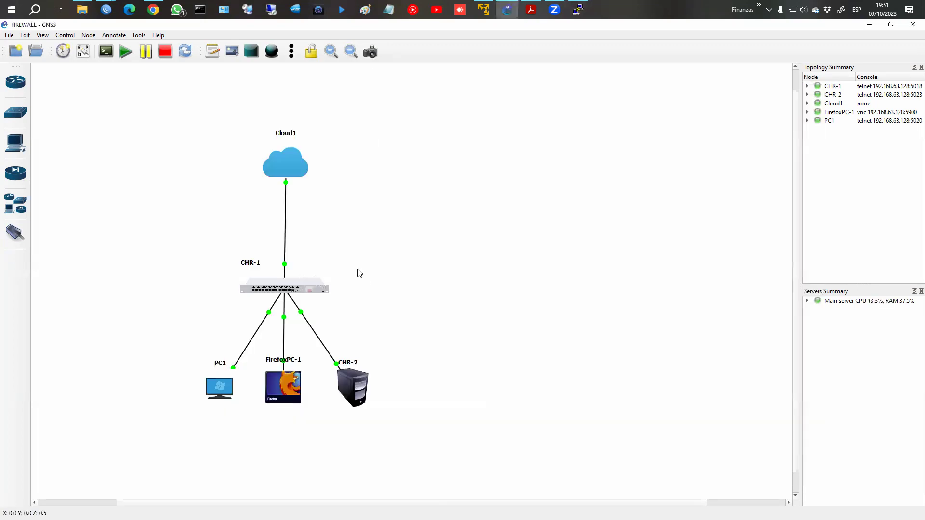
key("alt+Tab")
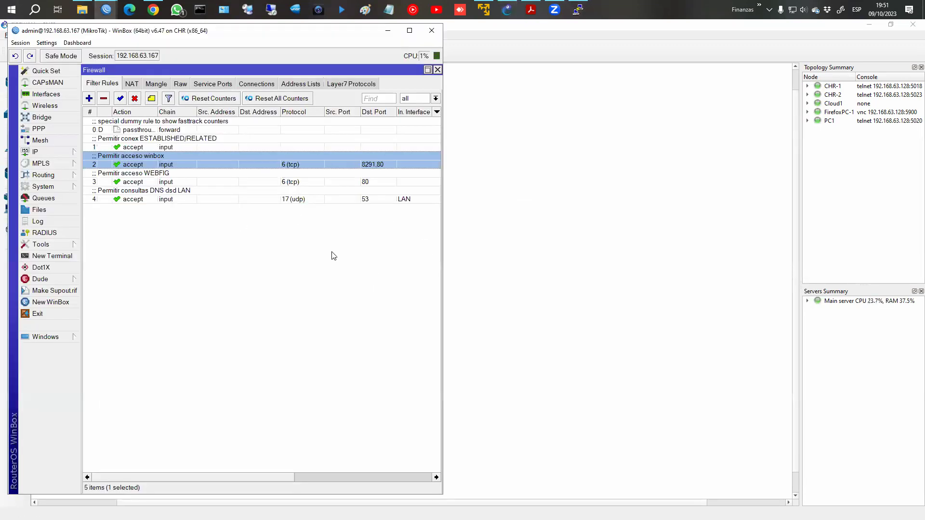
Start another new filter rule on the input chain.
left_click(540, 6)
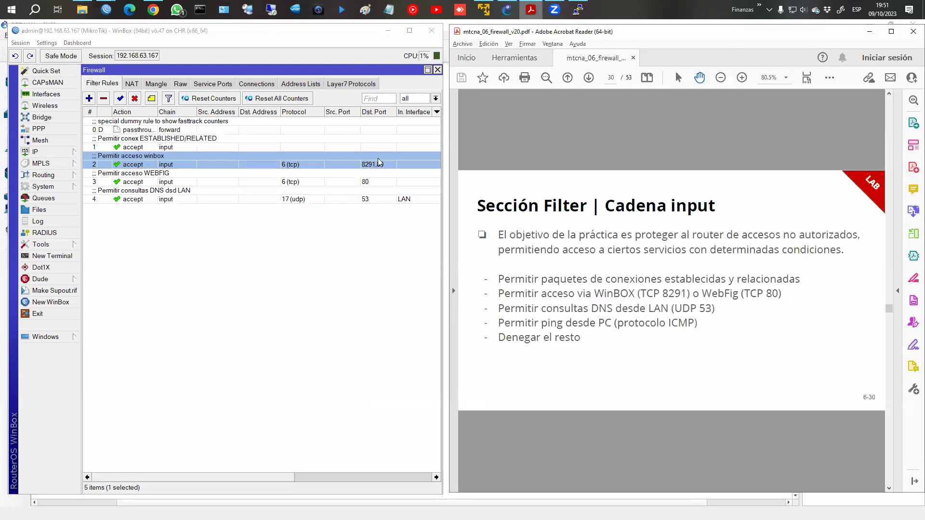
left_click(89, 98)
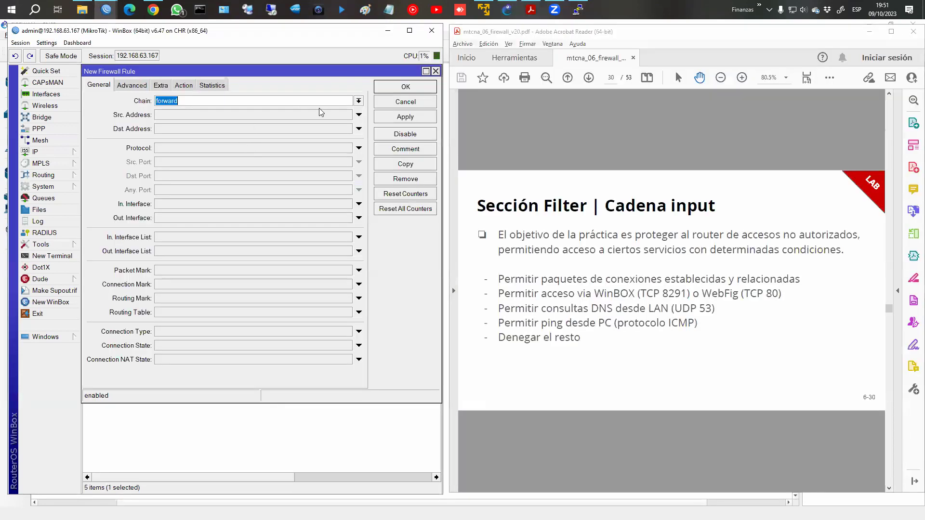
left_click(359, 101)
left_click(324, 119)
Match source address 172.16.0.252 and protocol icmp.
left_click(210, 116)
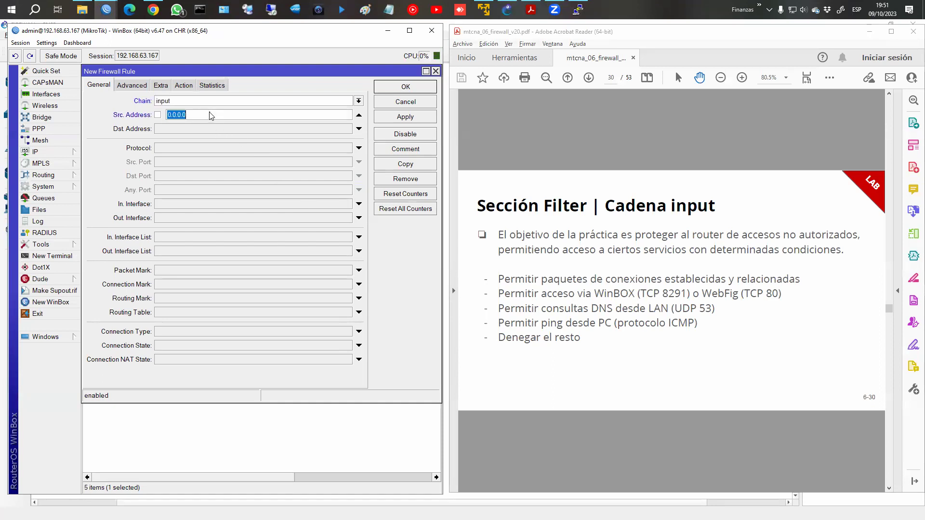
type("172.16.3")
key("BackSpace")
type("0.252")
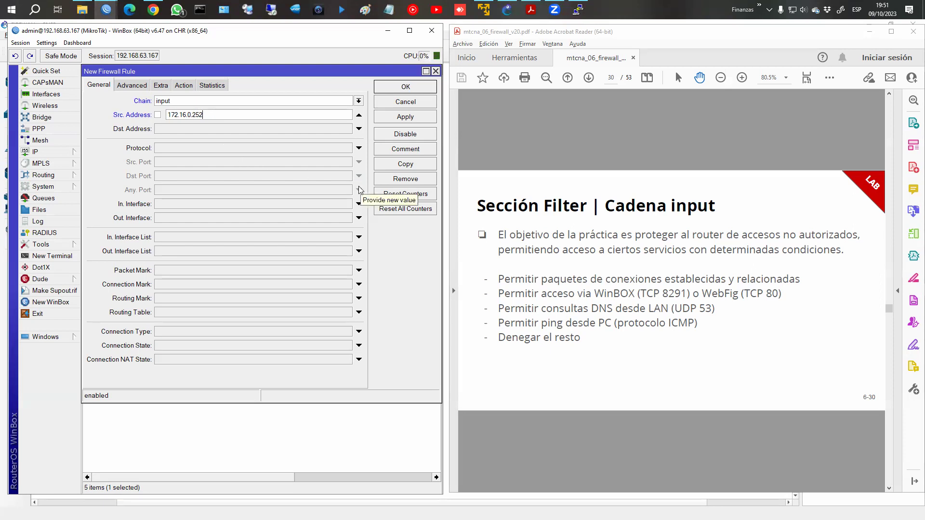
left_click(359, 150)
left_click(345, 150)
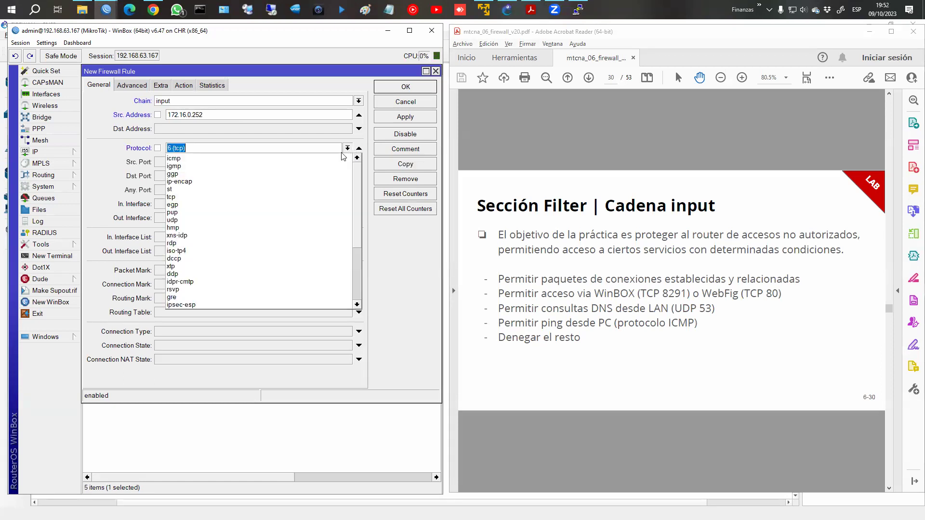
left_click(255, 158)
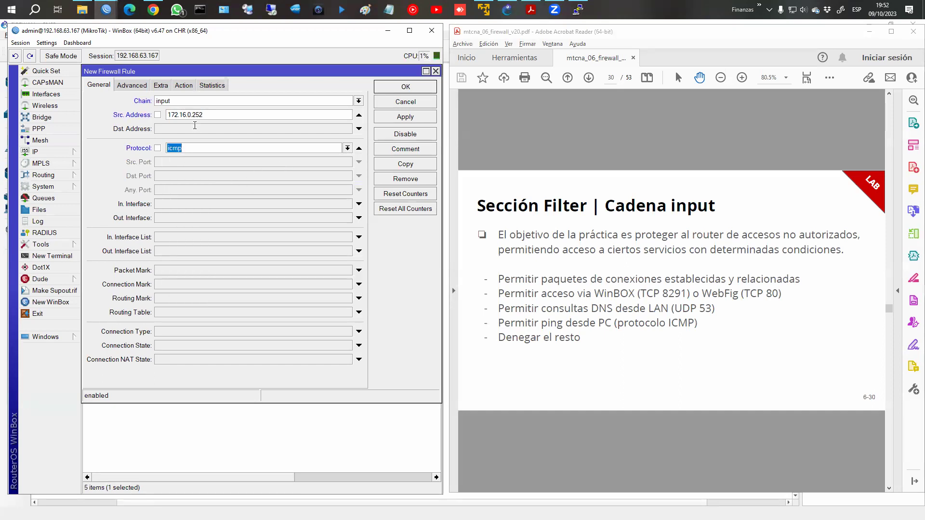
Set the action to accept, comment it 'Permitir ping dsd PC 172.16.0.252', and save.
left_click(187, 89)
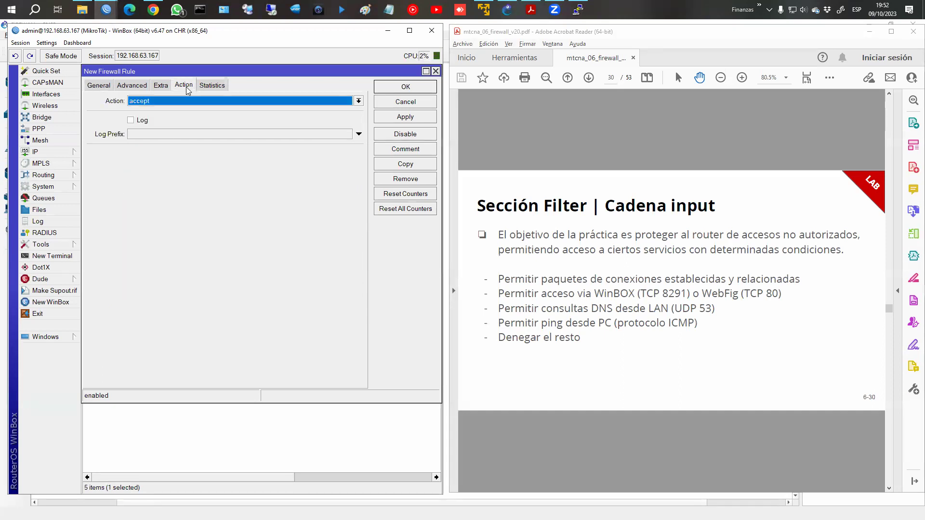
left_click(387, 150)
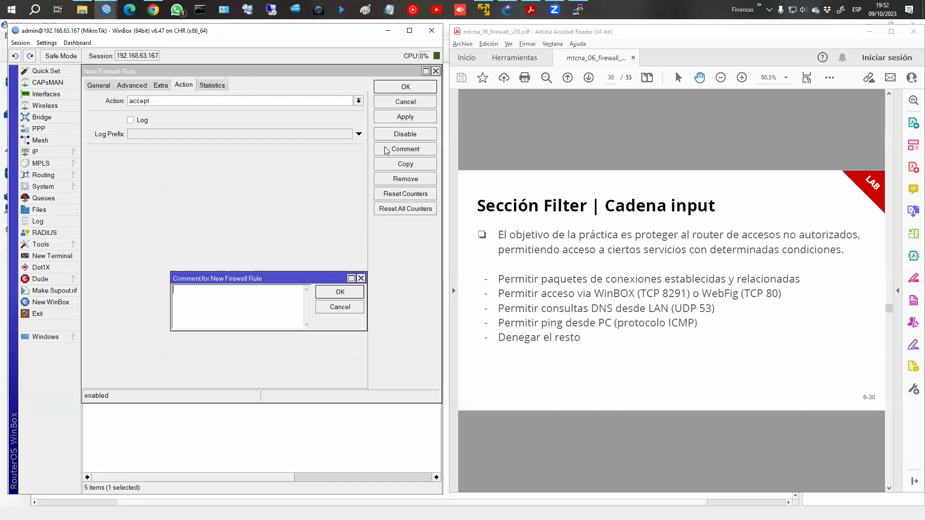
type("P")
type("tir ping dsds")
key("BackSpace")
type("PA")
type("X")
key("BackSpace")
key("BackSpace")
type("C 172.16.0.52")
left_click(340, 292)
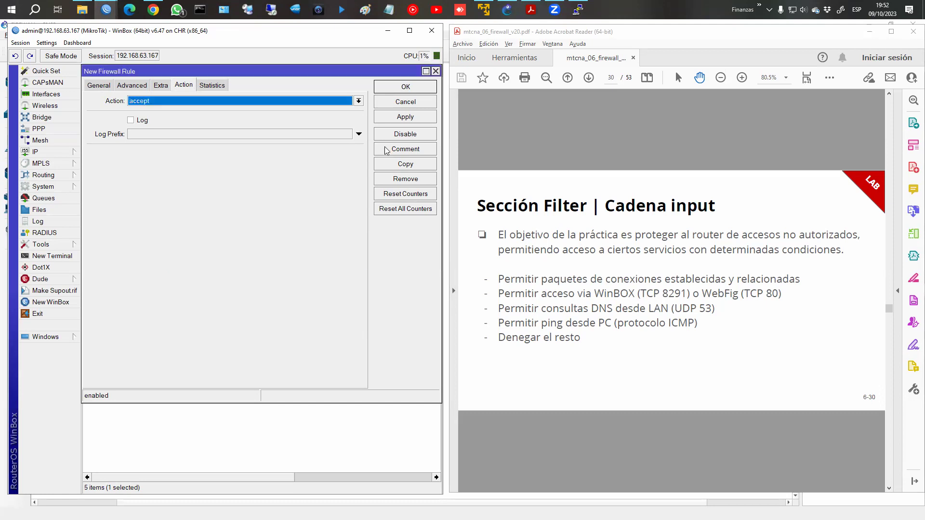
left_click(391, 86)
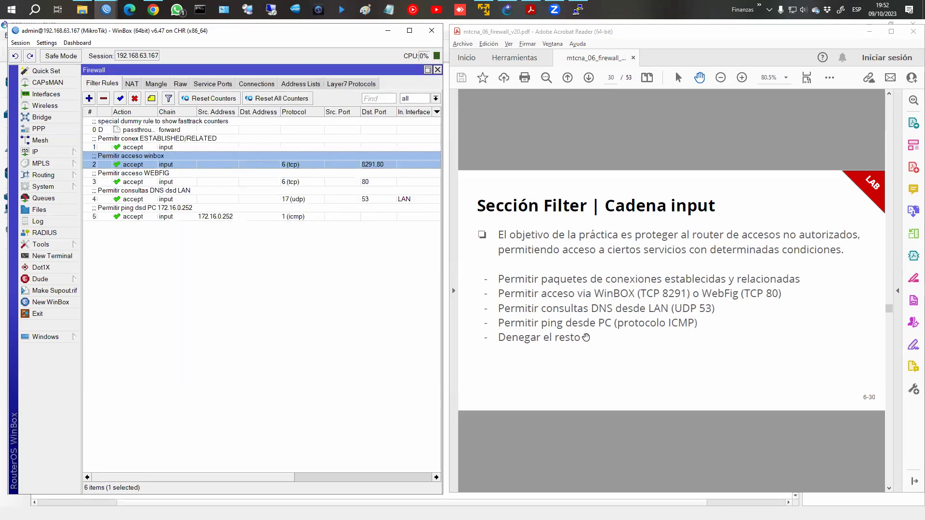
Start a new filter rule on the input chain.
left_click(89, 99)
left_click(92, 85)
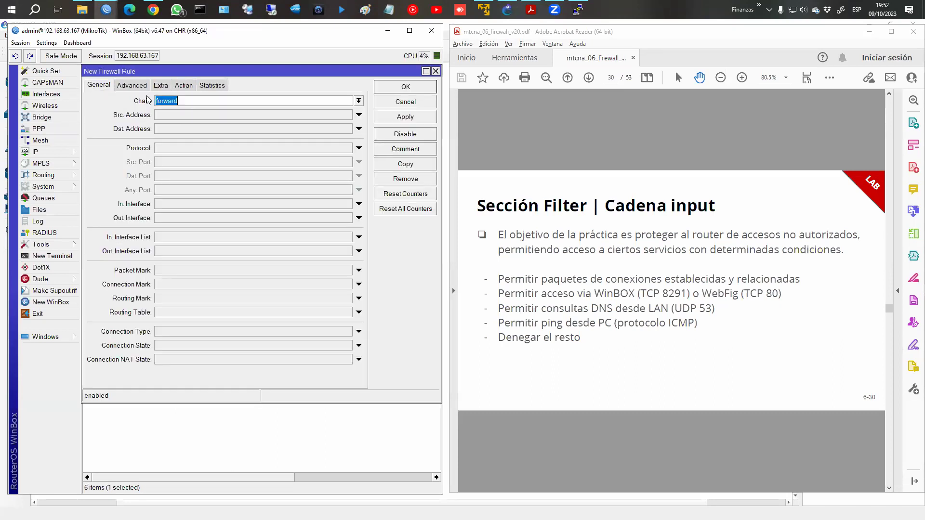
left_click(359, 101)
left_click(323, 119)
Set the action to drop, comment it 'Drop todo lo demás', and save the rule.
left_click(183, 85)
left_click(246, 105)
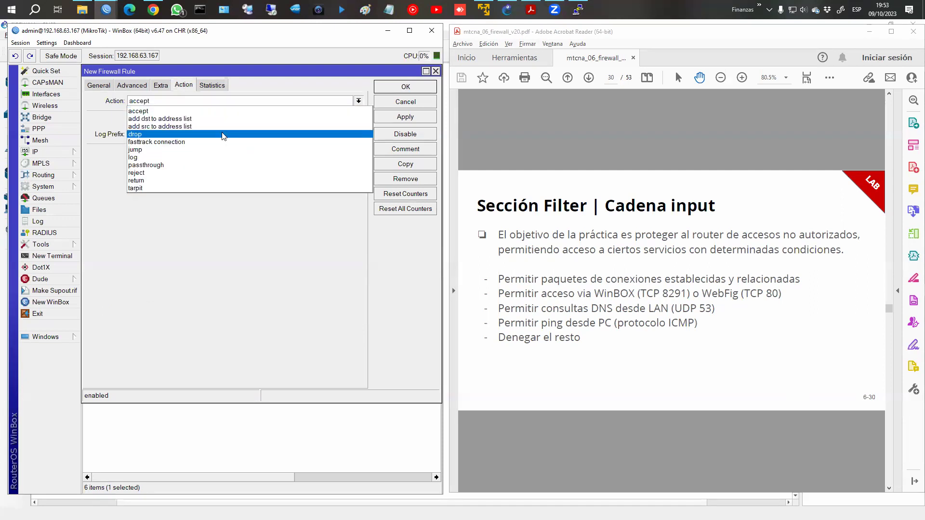
left_click(325, 136)
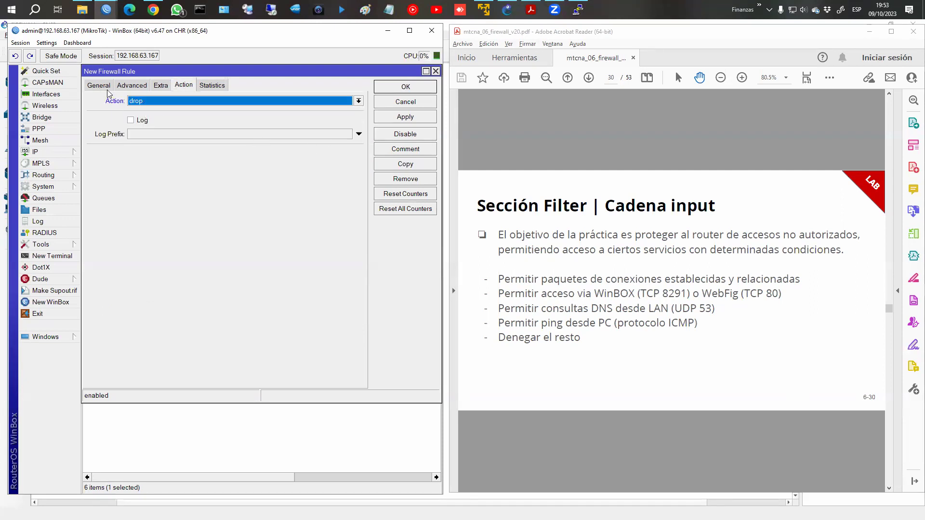
left_click(414, 153)
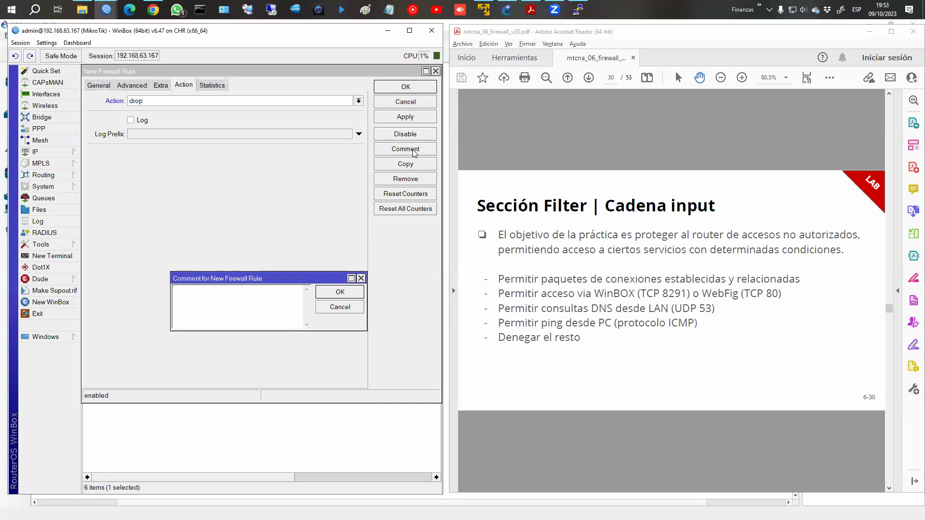
type("Drop todo lo demas")
key("Return")
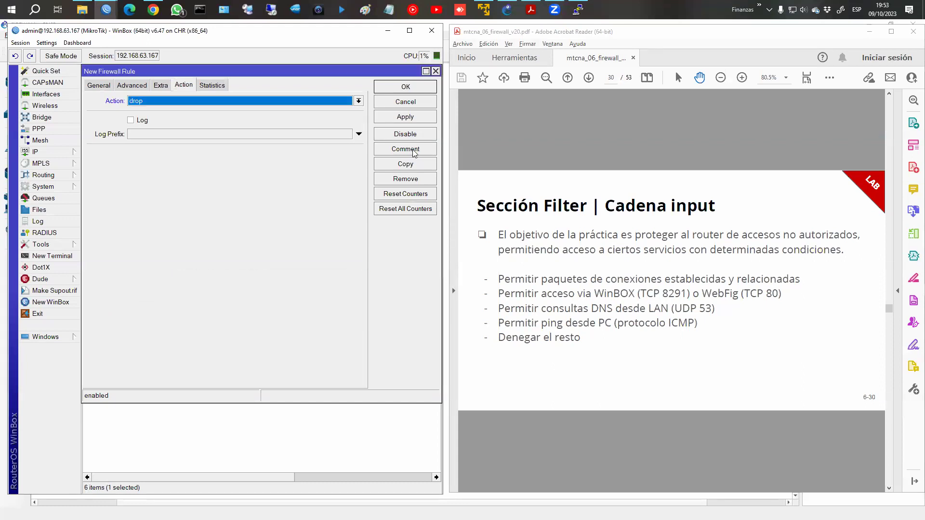
left_click(406, 89)
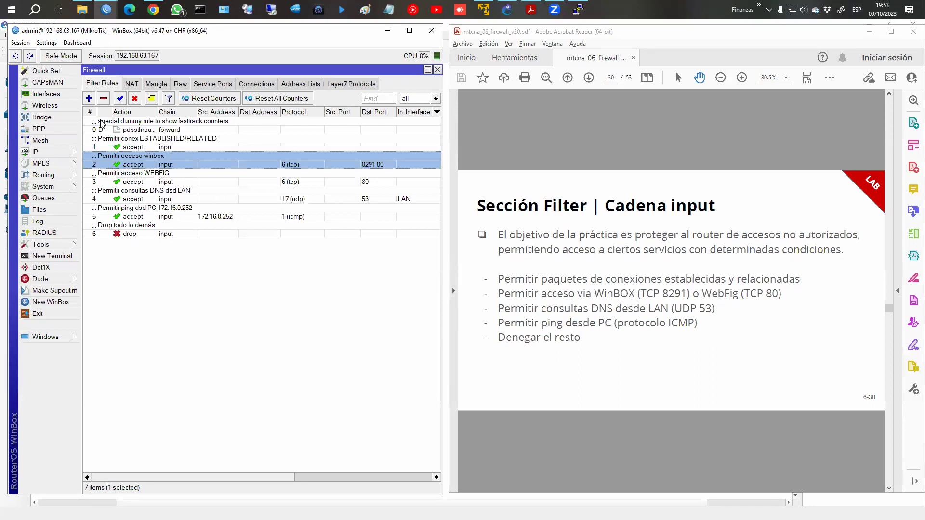
left_click(133, 145)
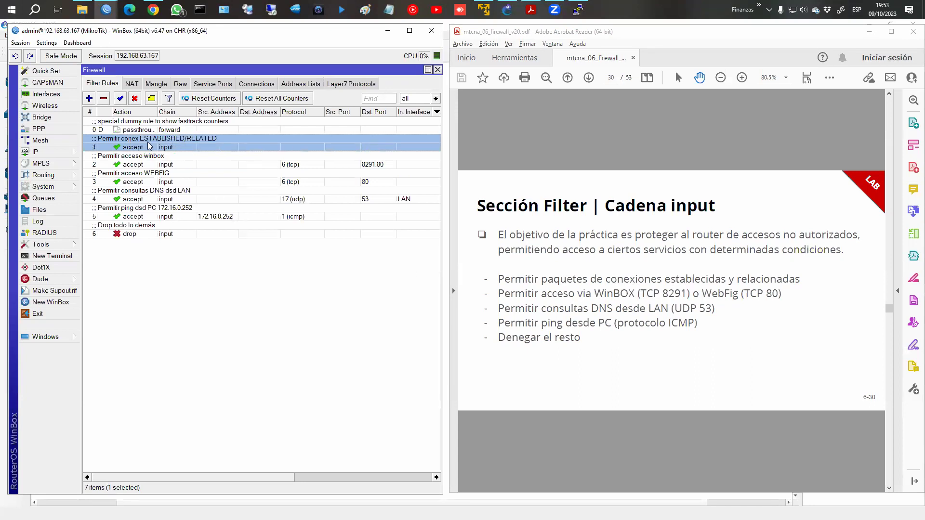
Start a new input-chain rule matching connection state invalid.
left_click(88, 98)
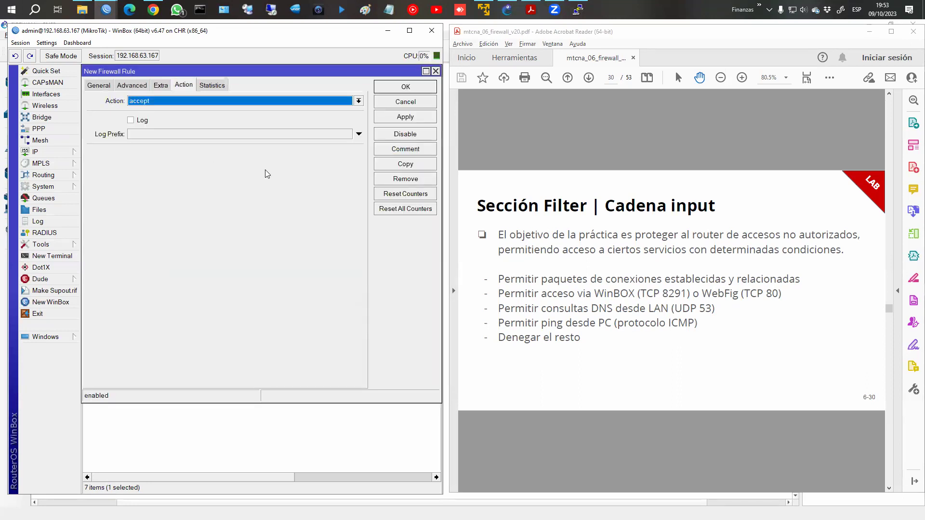
left_click(99, 86)
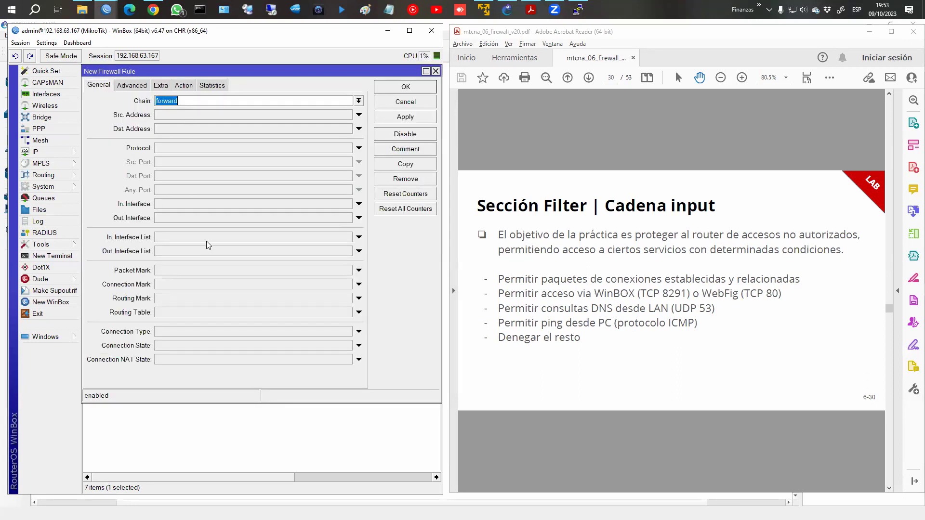
left_click(359, 101)
left_click(338, 120)
left_click(175, 347)
left_click(173, 347)
Set action drop with comment 'DROPear conex INVALID', save, and move it to position 2.
left_click(183, 86)
left_click(177, 102)
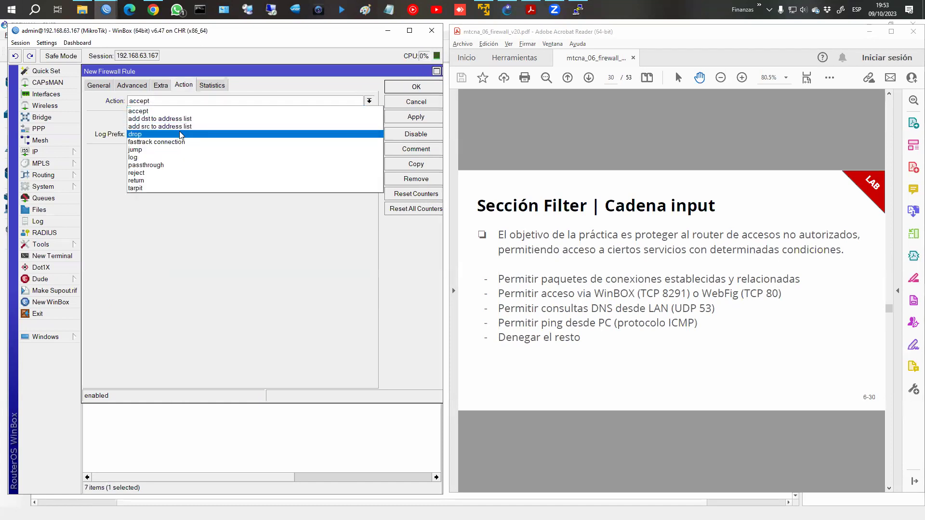
left_click(371, 134)
left_click(390, 151)
type("DRO")
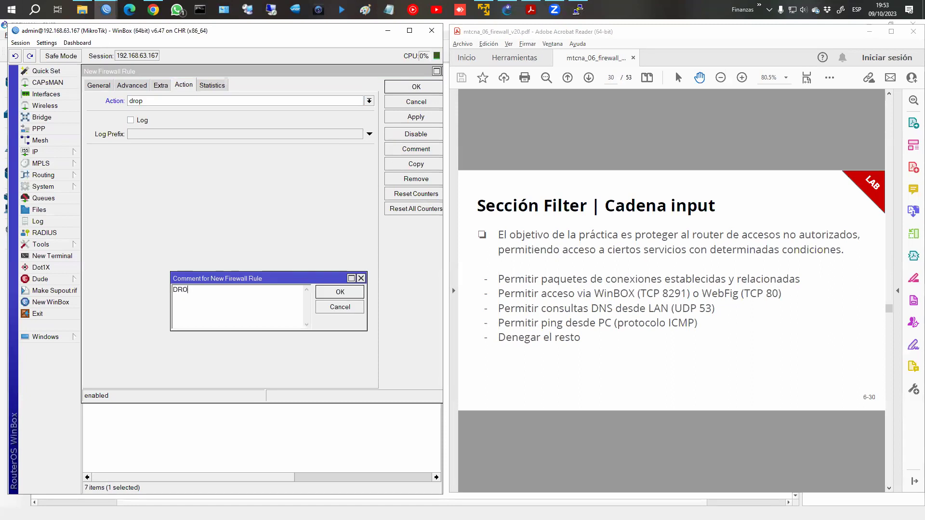
type("Pear conex INVALID")
key("Return")
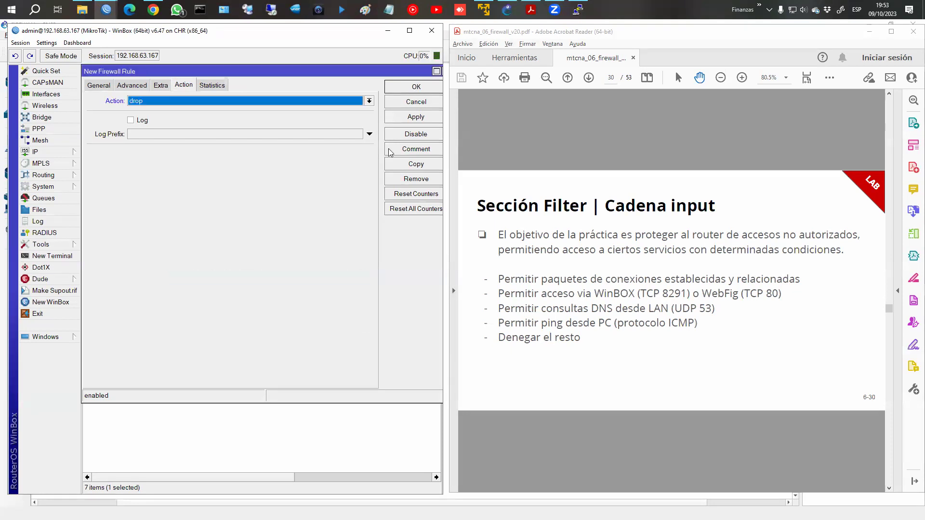
left_click(416, 87)
left_click_drag(152, 249, 181, 155)
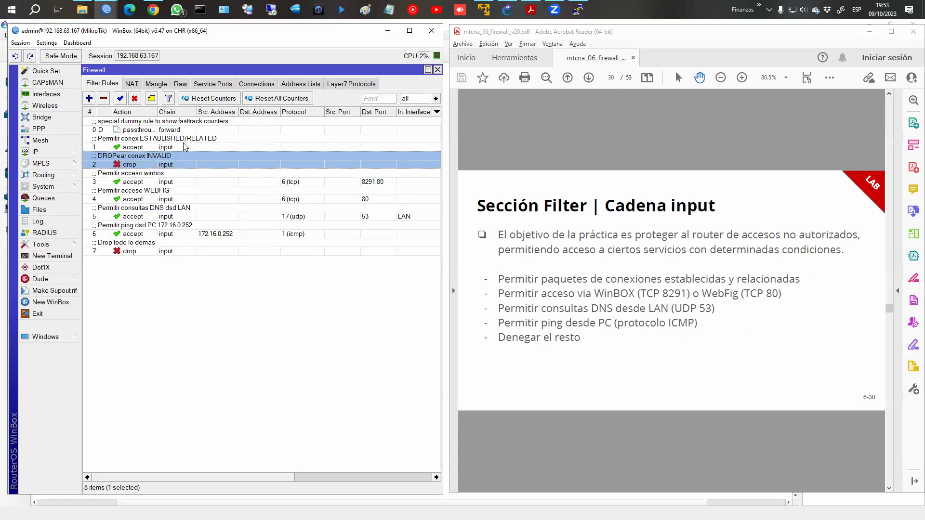
Settle the INVALID drop rule into second position and delete the Permitir acceso WEBFIG rule.
left_click(183, 150)
left_click(187, 162)
left_click(298, 183)
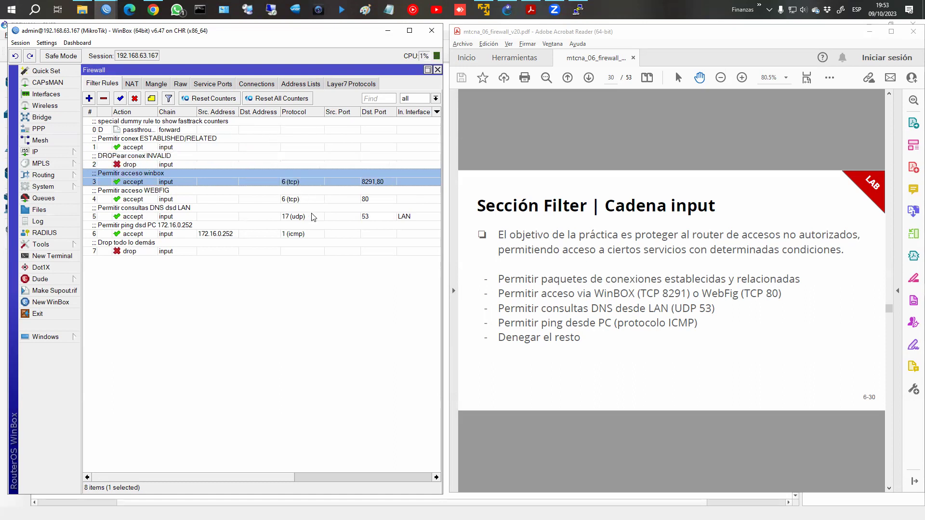
left_click(301, 227, "shift")
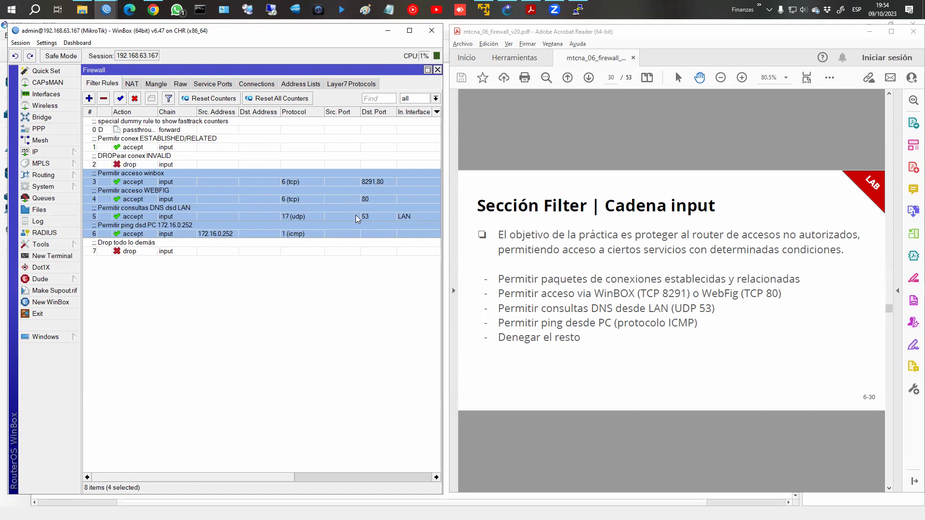
left_click(301, 199)
left_click(104, 99)
Review the winbox, LAN DNS, ping from 172.16.0.252 and Drop todo lo demás rules.
left_click(378, 203)
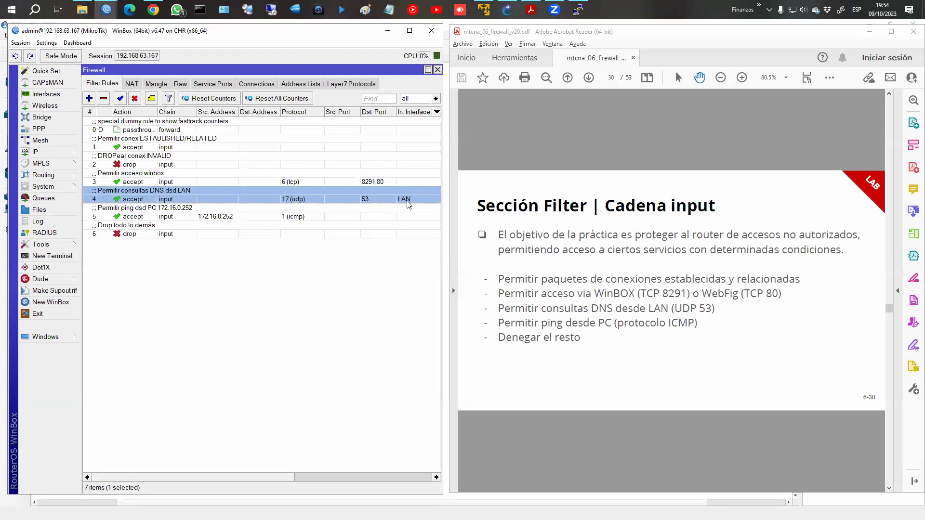
left_click(283, 218)
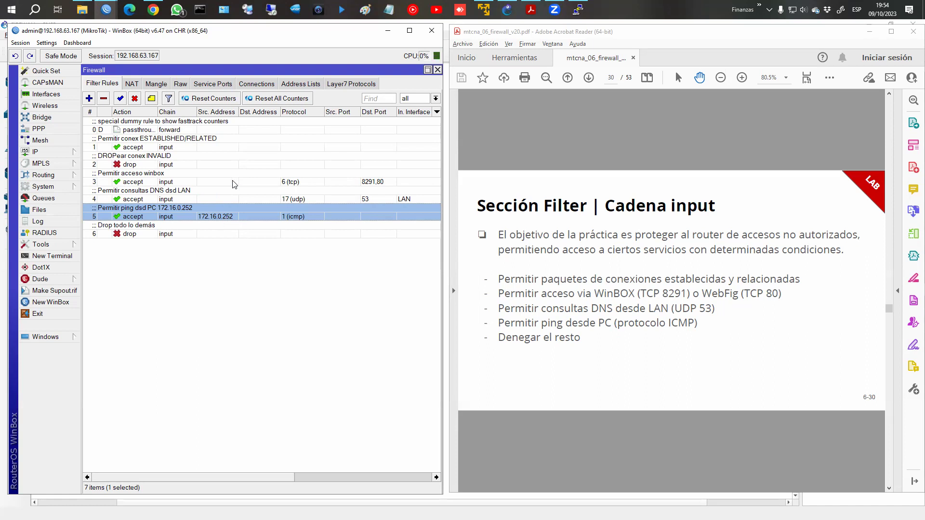
left_click(141, 230)
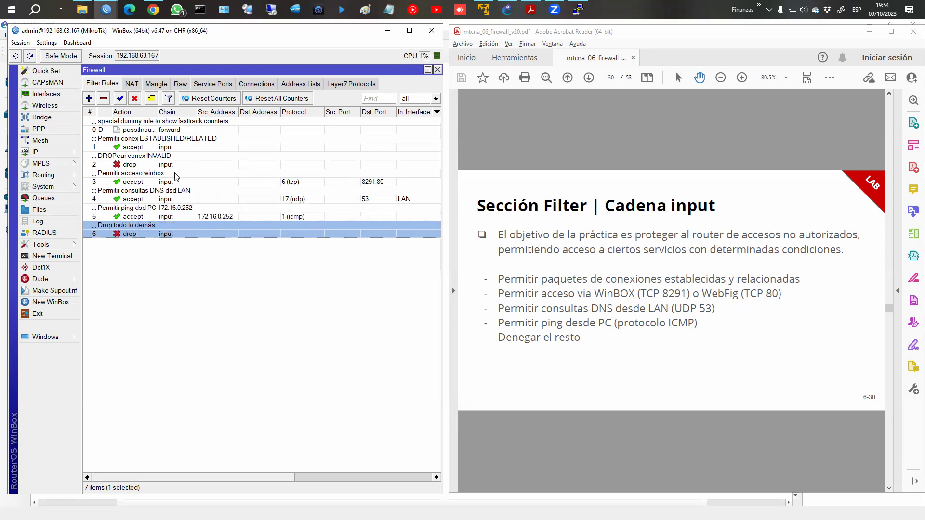
left_click(231, 180)
left_click(240, 197)
left_click(238, 213)
left_click(241, 192)
left_click(241, 182)
left_click(239, 200)
left_click(233, 214)
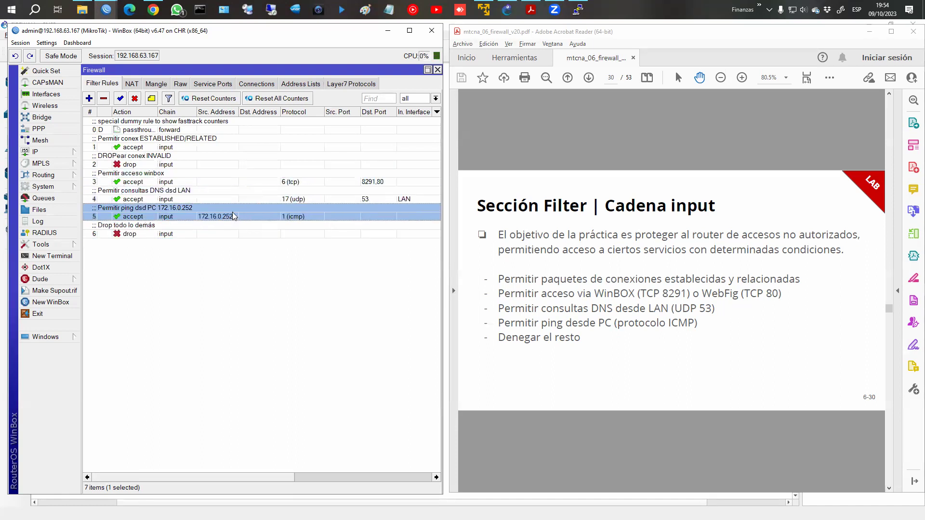
Step through the input rules from ESTABLISHED/RELATED down to Drop todo lo demás.
left_click(176, 146)
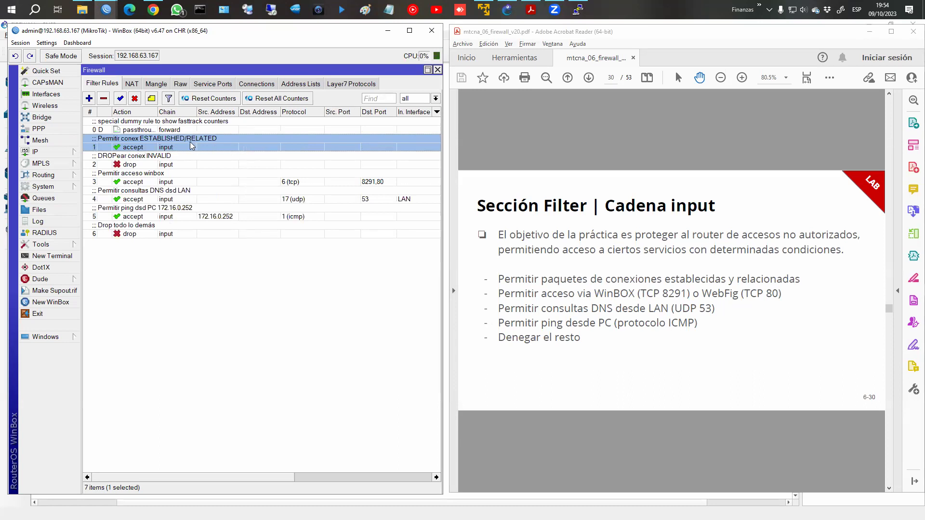
left_click(268, 182)
left_click(270, 200)
left_click(271, 217)
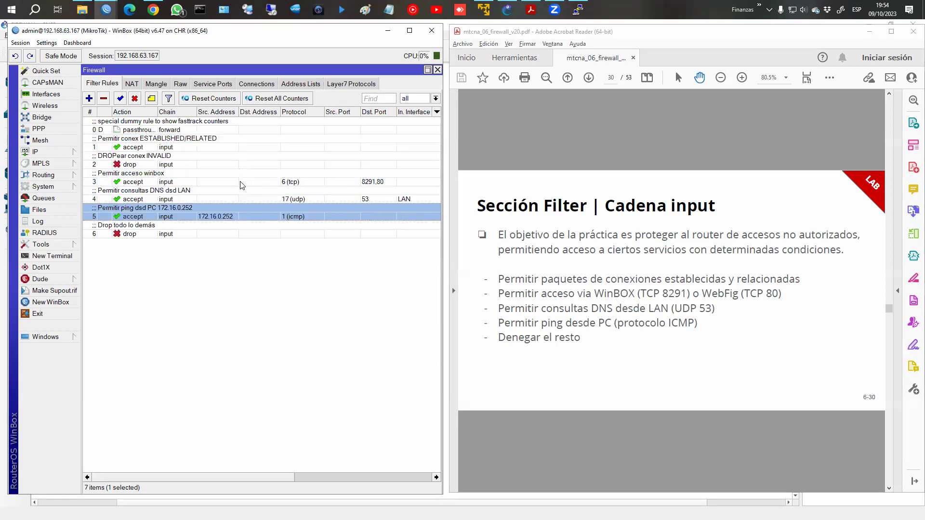
left_click(193, 233)
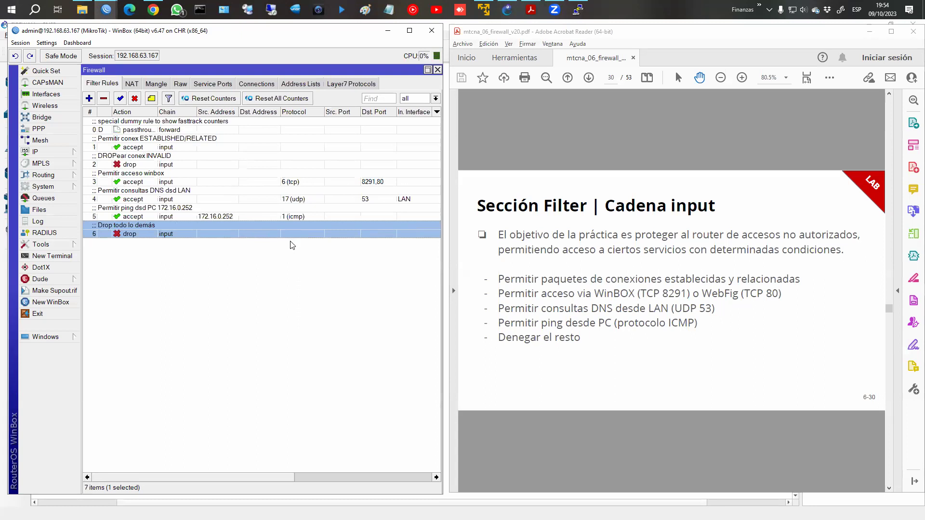
Deselect the drop-all rule and show the PDF full screen on slide 31.
left_click(278, 264)
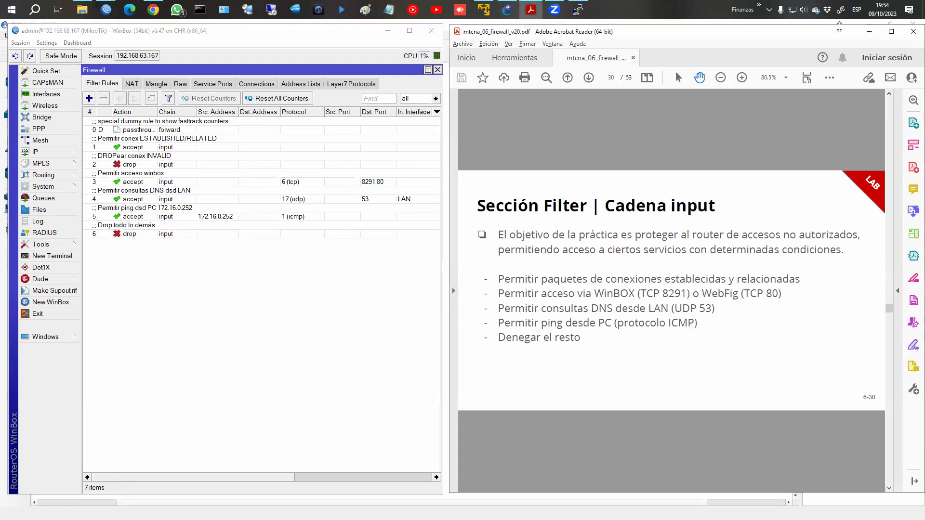
left_click(892, 31)
key("Right")
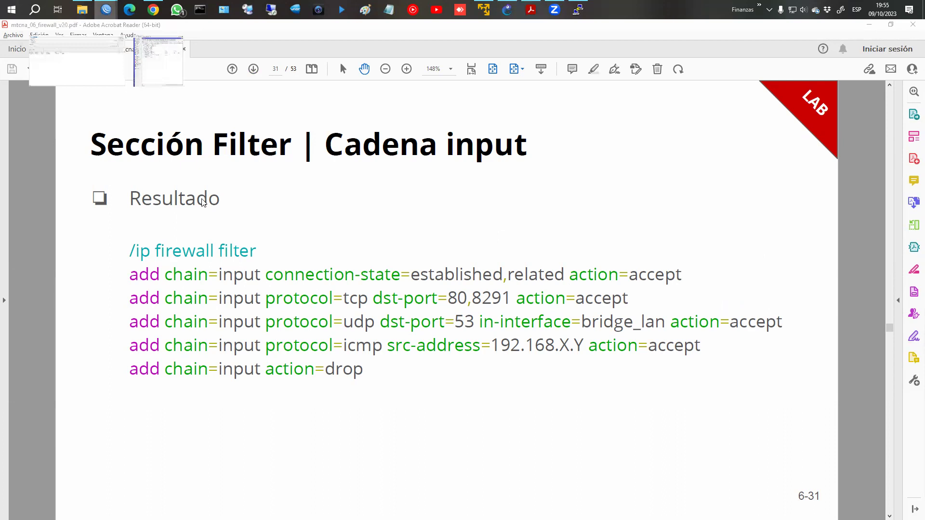
Maximize WinBox and run 'ip firewall filter export' in a new terminal.
left_click(154, 56)
left_click(410, 31)
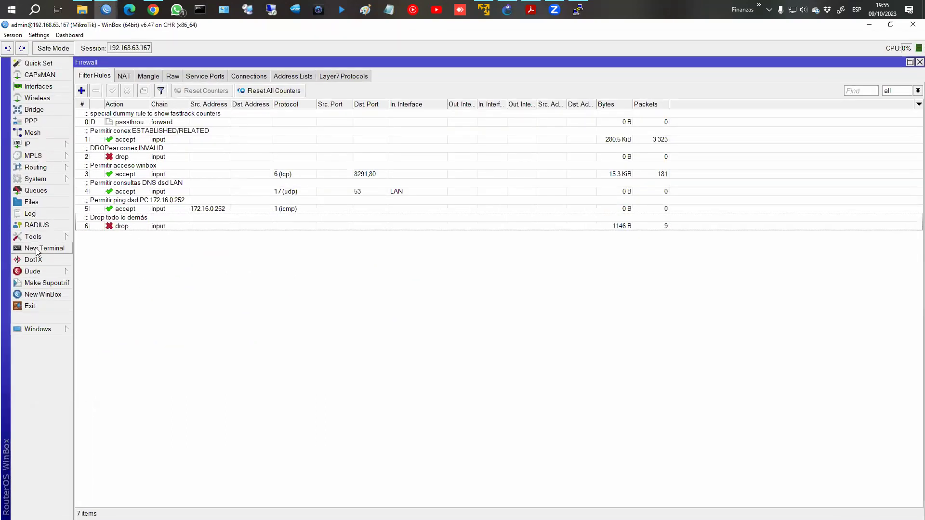
left_click(35, 249)
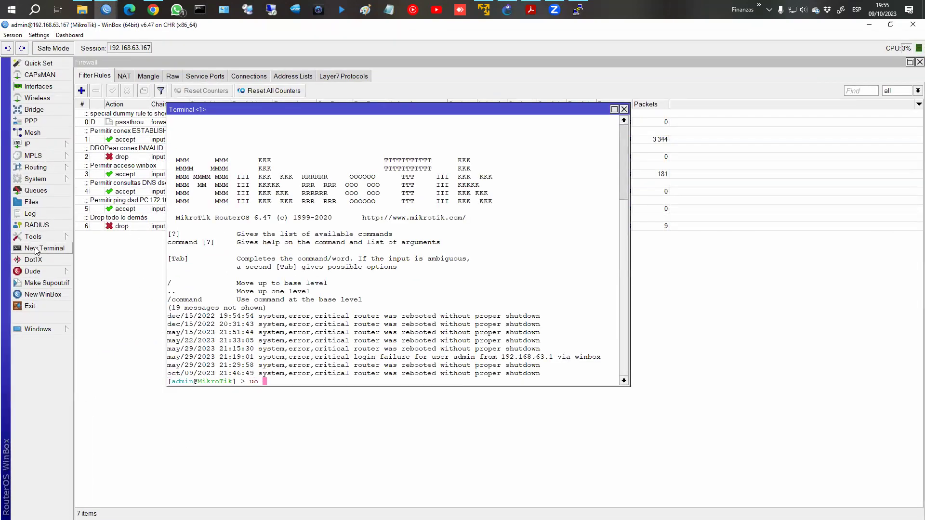
type("ip firewall e")
key("BackSpace")
type("fil")
key("Tab")
type("export")
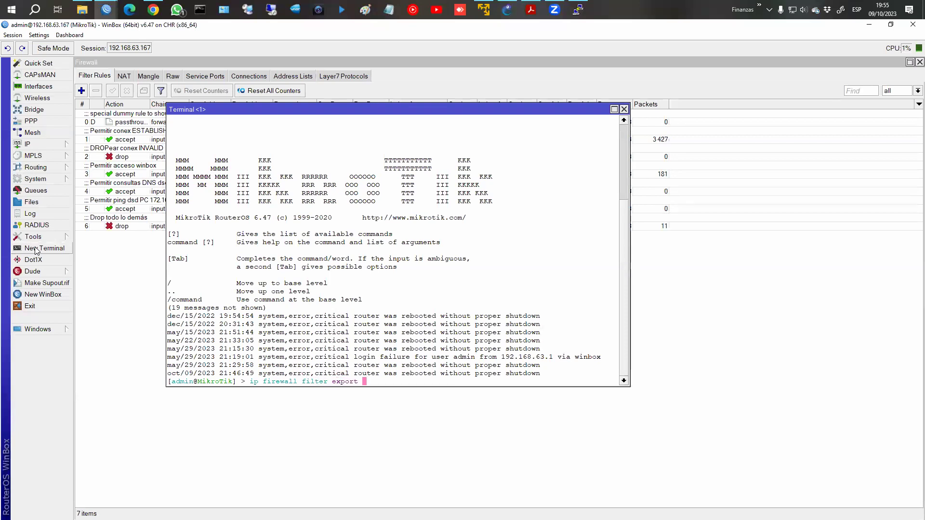
key("Return")
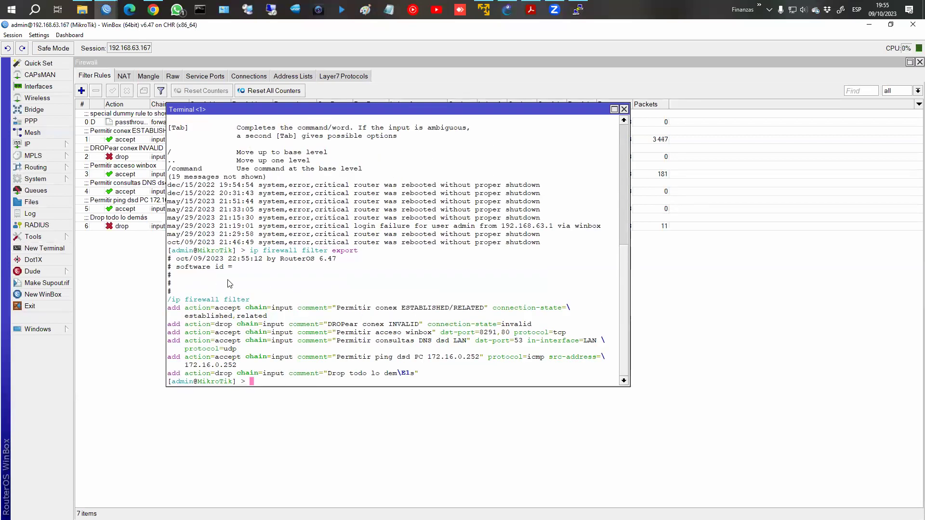
Run 'ip firewall filter print' for a numbered rule list, then return to the slides.
key("Up")
key("BackSpace")
key("BackSpace")
key("BackSpace")
key("BackSpace")
key("BackSpace")
key("BackSpace")
type("print")
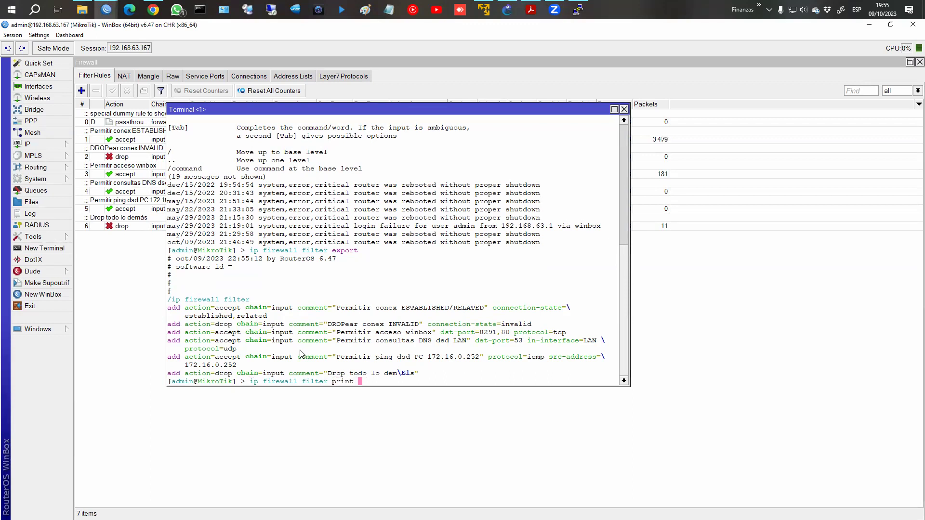
key("Return")
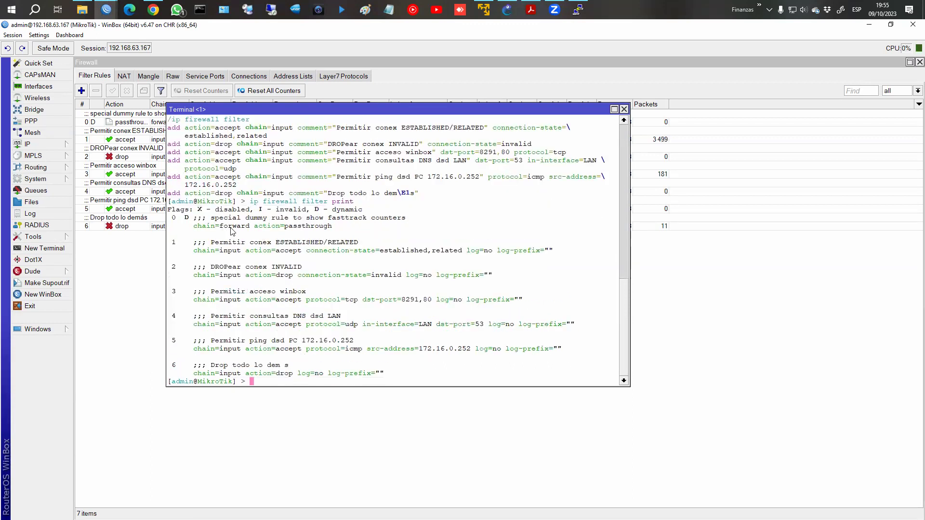
key("alt+Tab")
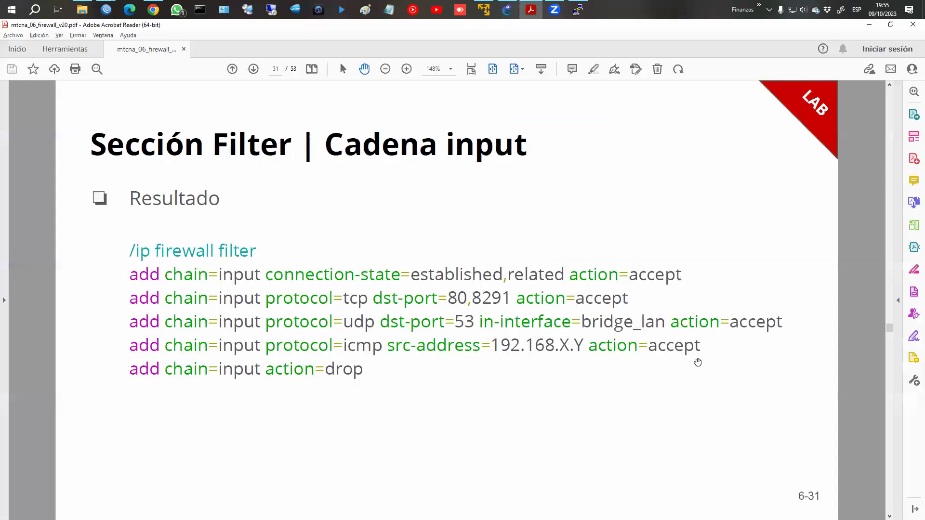
Scroll the PDF from page 31 to the Laboratorio 1 forward-chain slides.
scroll(637, 331, "down", 1)
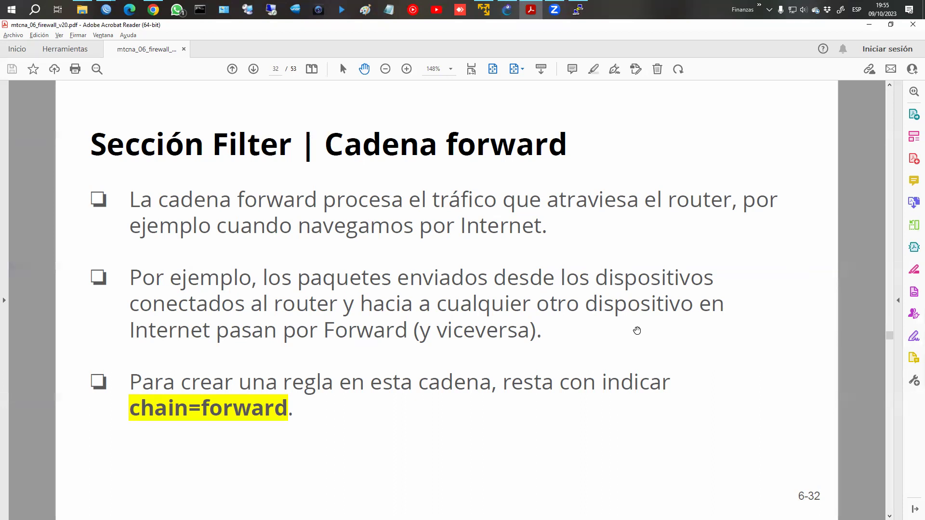
scroll(637, 330, "down", 1)
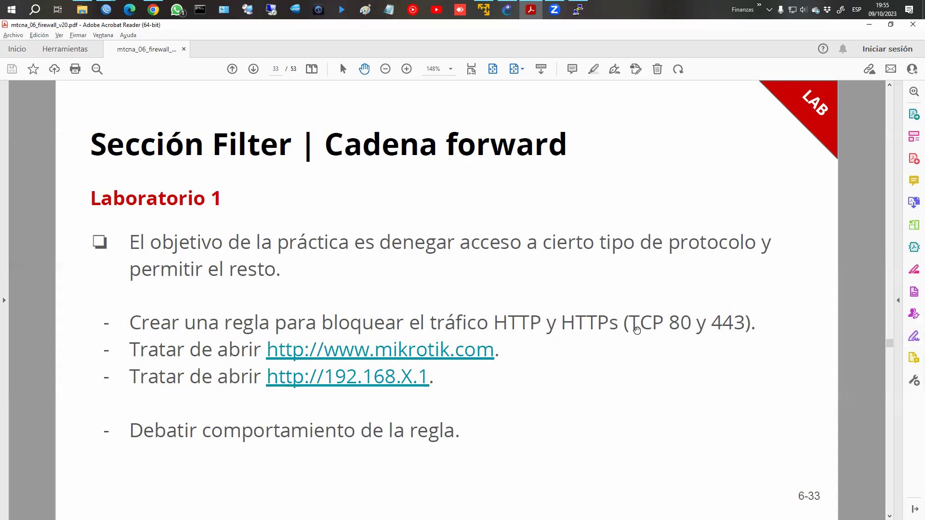
scroll(637, 331, "down", 1)
scroll(637, 330, "up", 1)
scroll(637, 331, "down", 1)
scroll(637, 331, "up", 1)
scroll(636, 331, "down", 1)
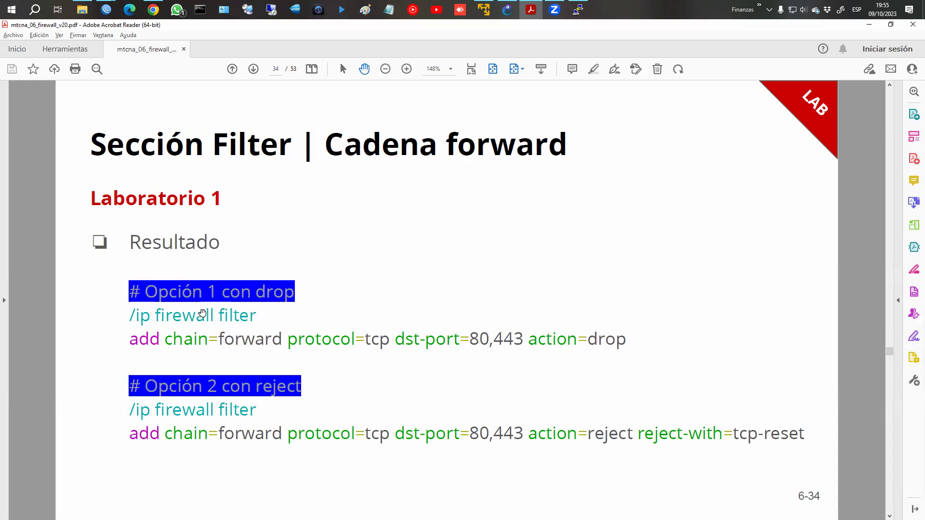
scroll(189, 293, "up", 1)
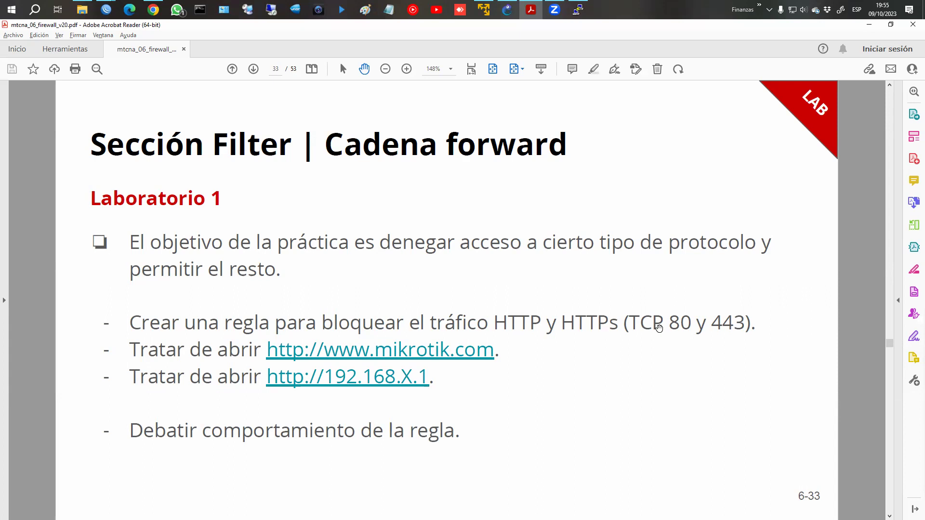
scroll(658, 328, "down", 1)
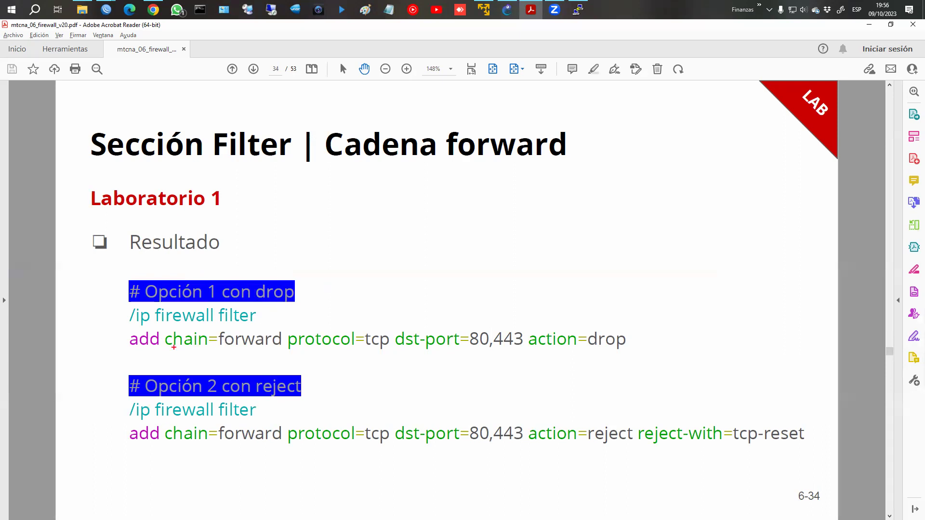
Mark /ip firewall filter, chain=forward and action=reject in red ink on both options, then clear.
mouse_move(125, 312)
left_mouse_down()
mouse_move(211, 331)
mouse_move(253, 324)
mouse_move(255, 312)
left_mouse_up()
mouse_move(163, 339)
left_mouse_down()
mouse_move(162, 357)
mouse_move(265, 357)
mouse_move(279, 343)
mouse_move(356, 355)
mouse_move(659, 346)
left_mouse_up()
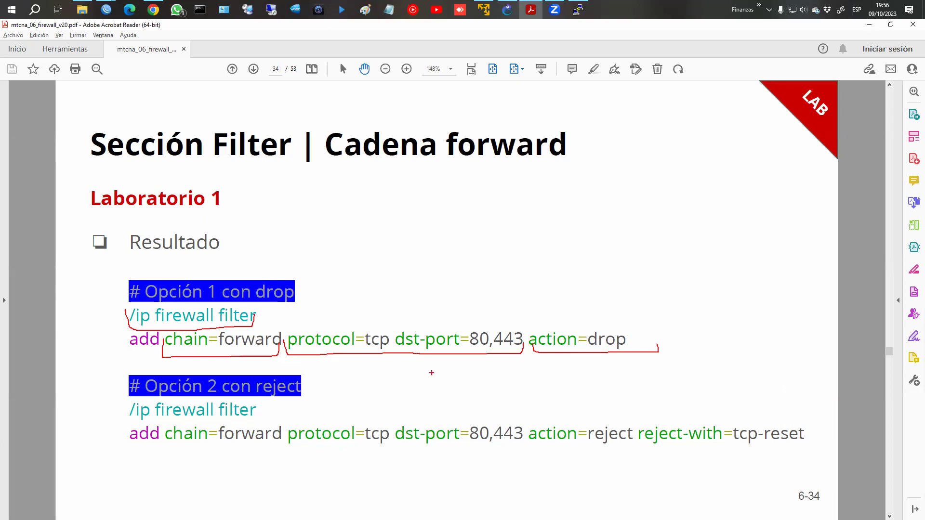
mouse_move(122, 406)
left_mouse_down()
mouse_move(119, 420)
mouse_move(256, 418)
left_mouse_up()
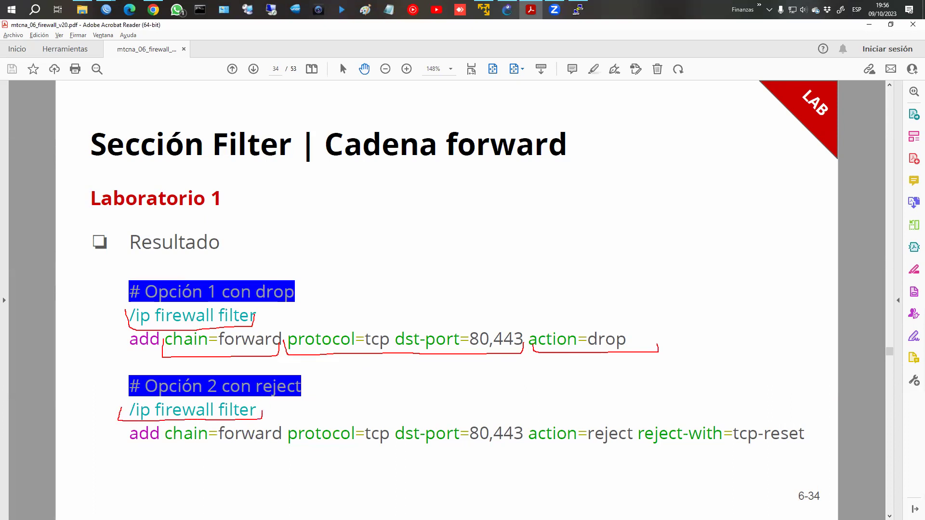
mouse_move(161, 436)
left_mouse_down()
mouse_move(162, 448)
mouse_move(525, 451)
left_mouse_up()
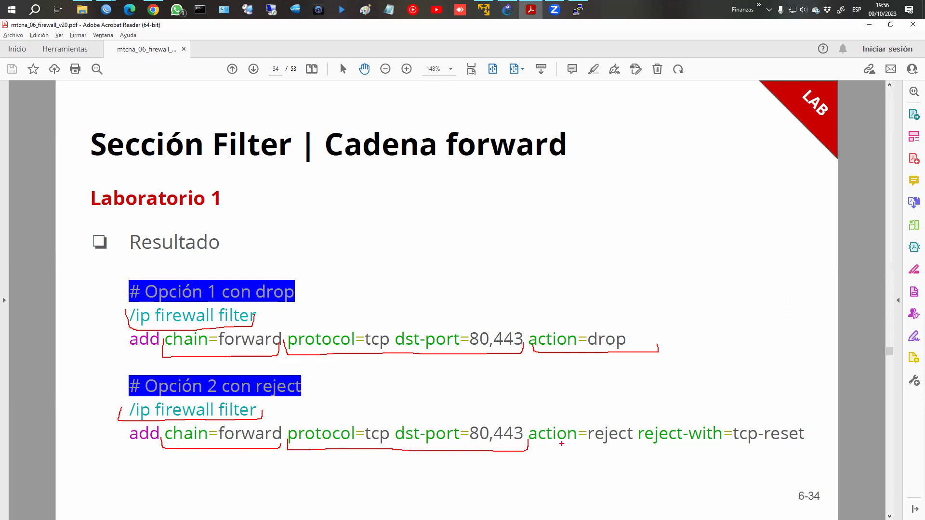
left_click_drag(529, 447, 808, 442)
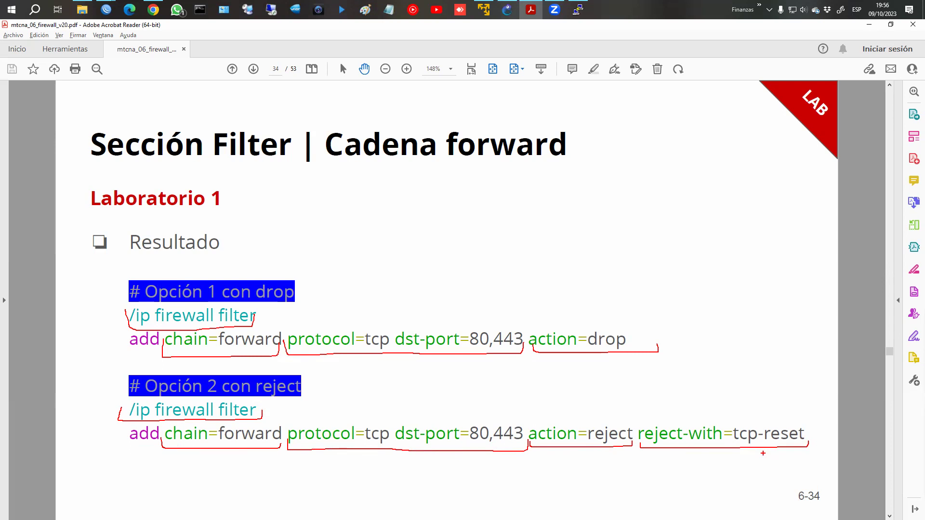
key("Escape")
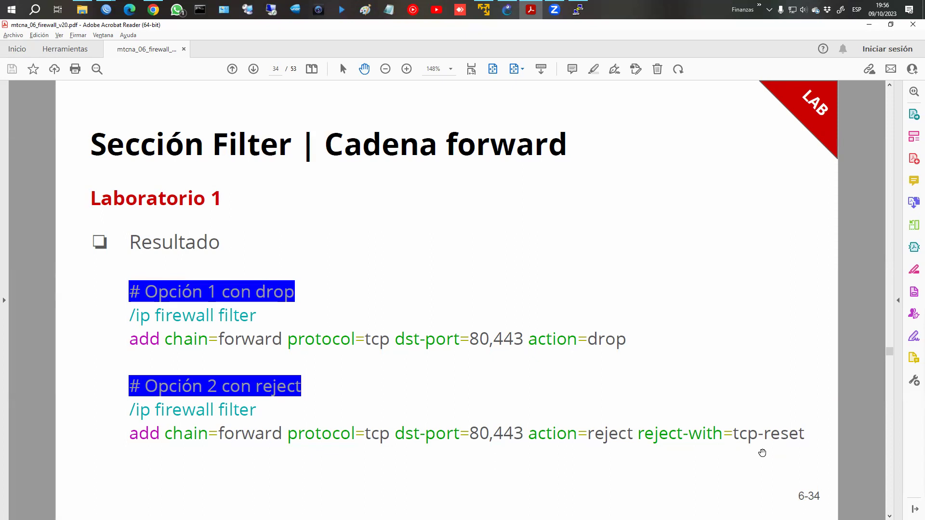
Advance to the Laboratorio 2 slide and bring the WinBox terminal back.
scroll(763, 453, "down", 1)
scroll(762, 453, "down", 1)
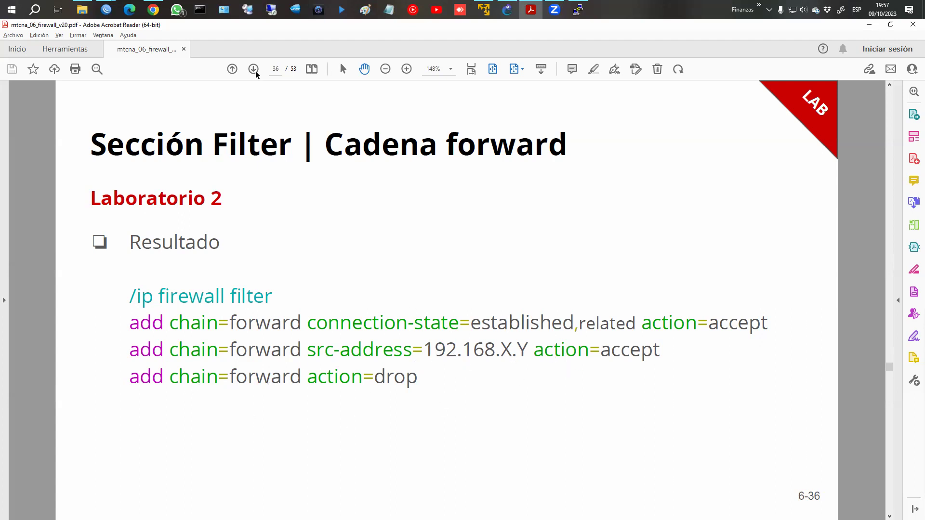
mouse_move(106, 10)
left_click(172, 69)
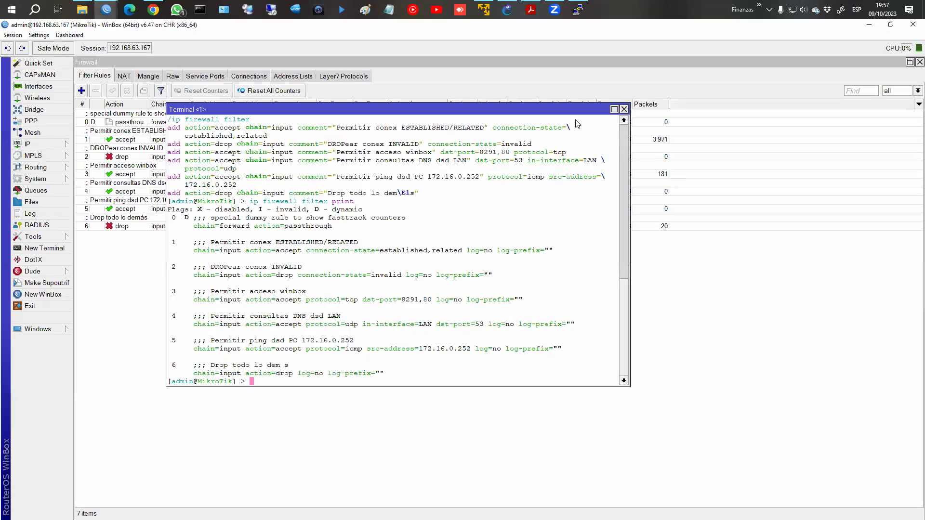
Start a new filter rule commented 'CADENA FORWARD ::::: Aceptar conex ESTABLISHED + RELATED'.
left_click(624, 109)
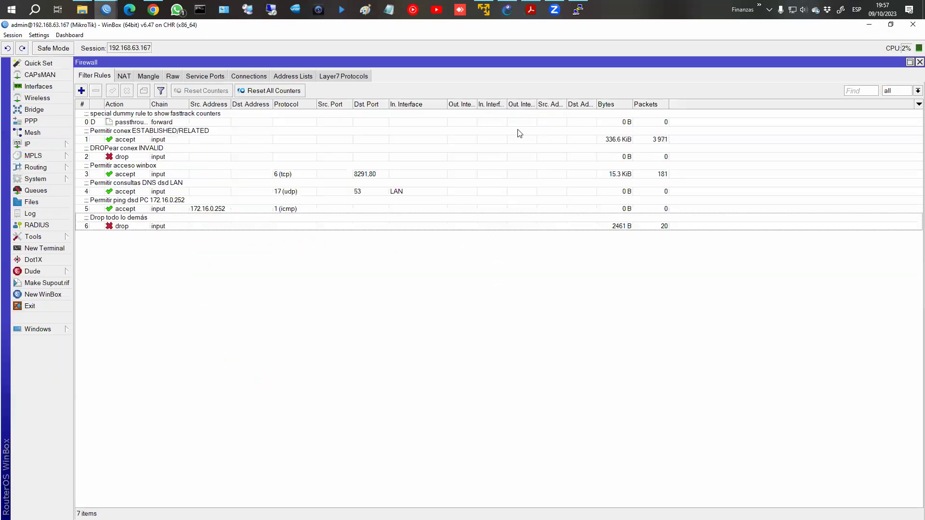
left_click(81, 92)
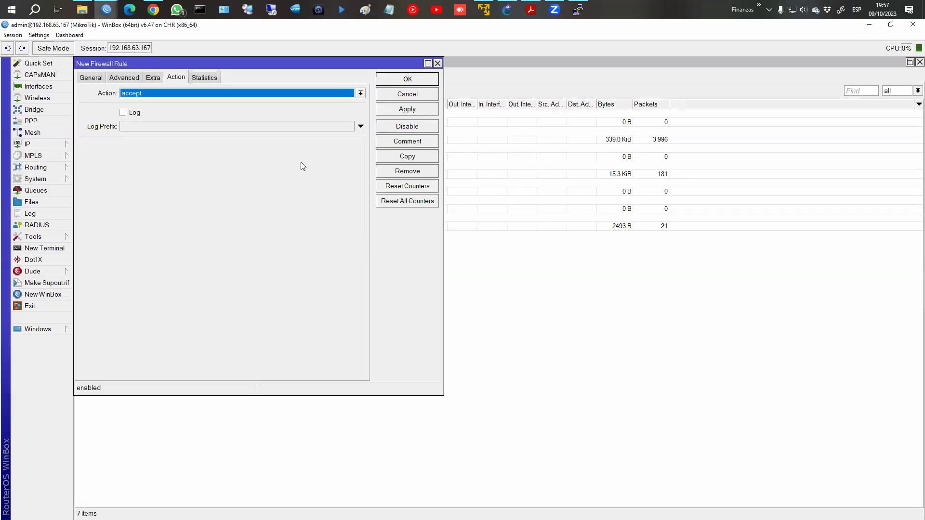
left_click(87, 79)
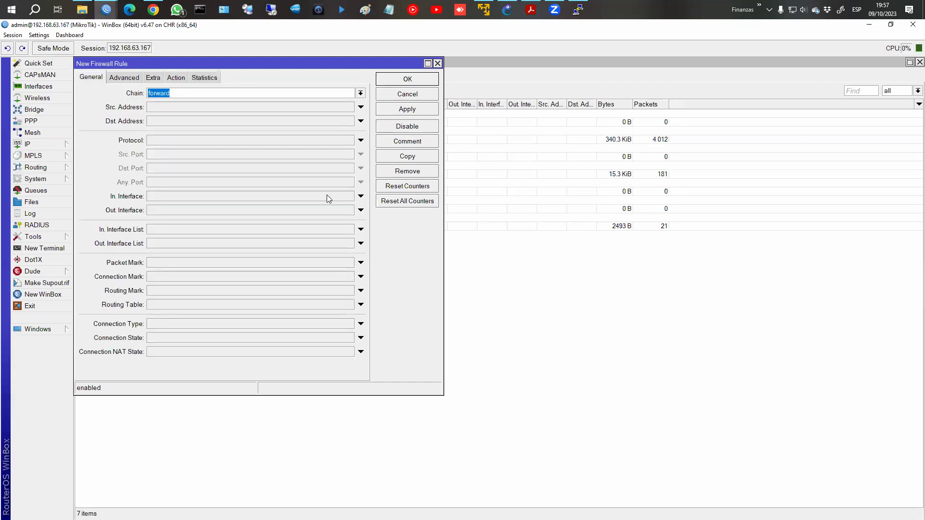
left_click(398, 144)
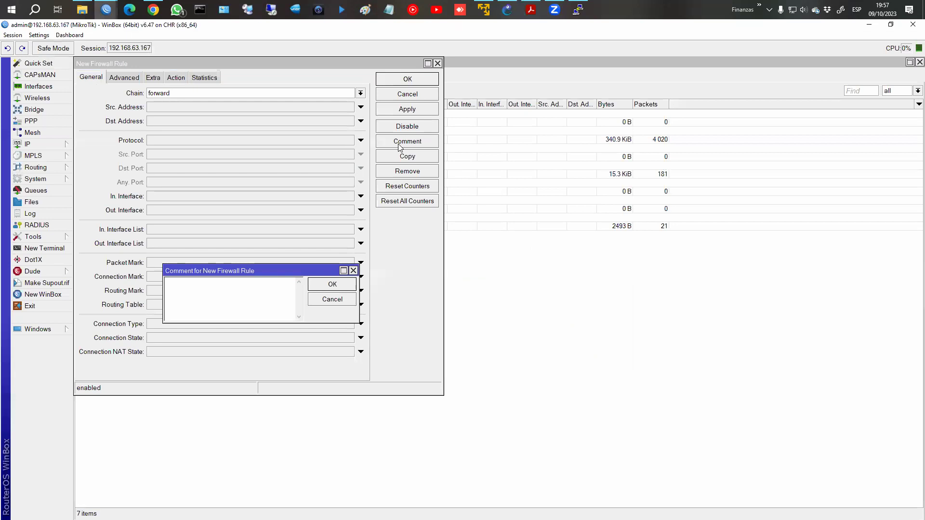
type("::::")
type("CADENA FORWARD ::::: Aceptar conex")
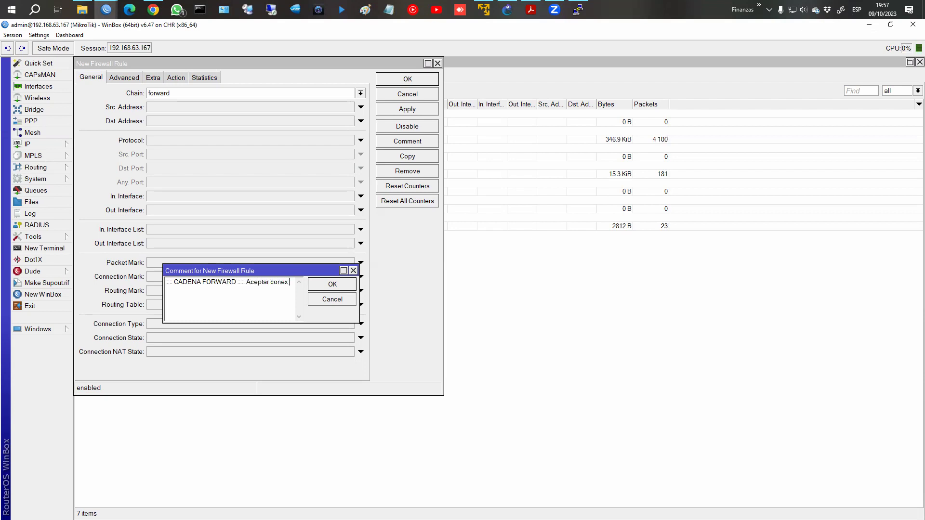
type(" ESTABLISHED + RELATED")
key("Return")
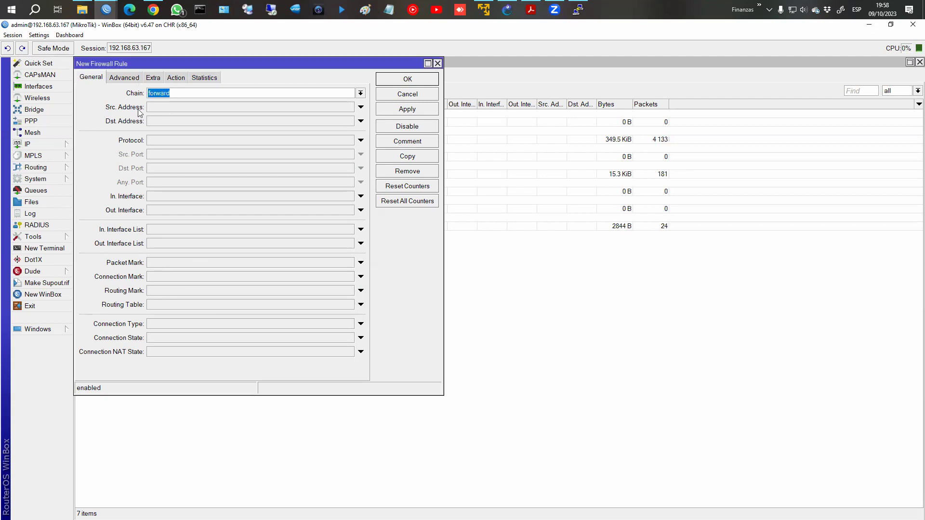
Match established and related connection states with action accept, save, and return to the slides.
left_click(187, 337)
left_click(206, 339)
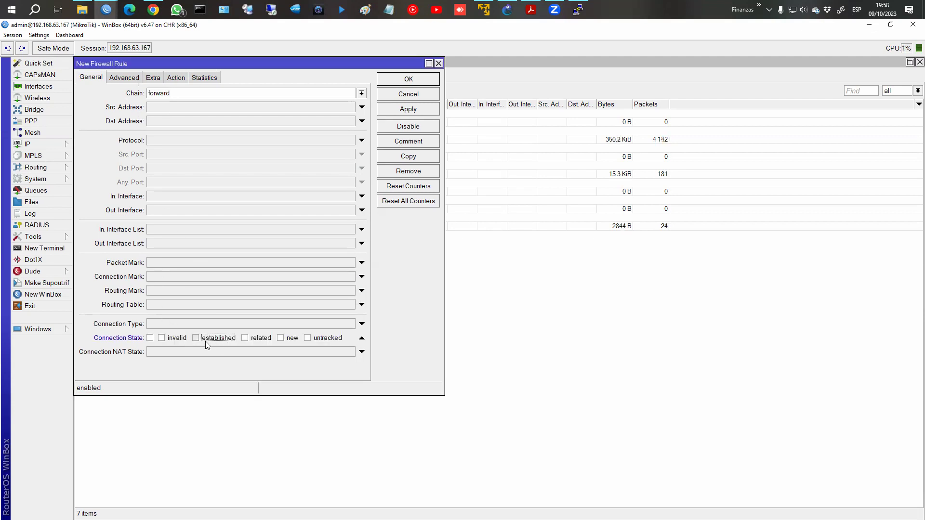
left_click(260, 339)
left_click(175, 78)
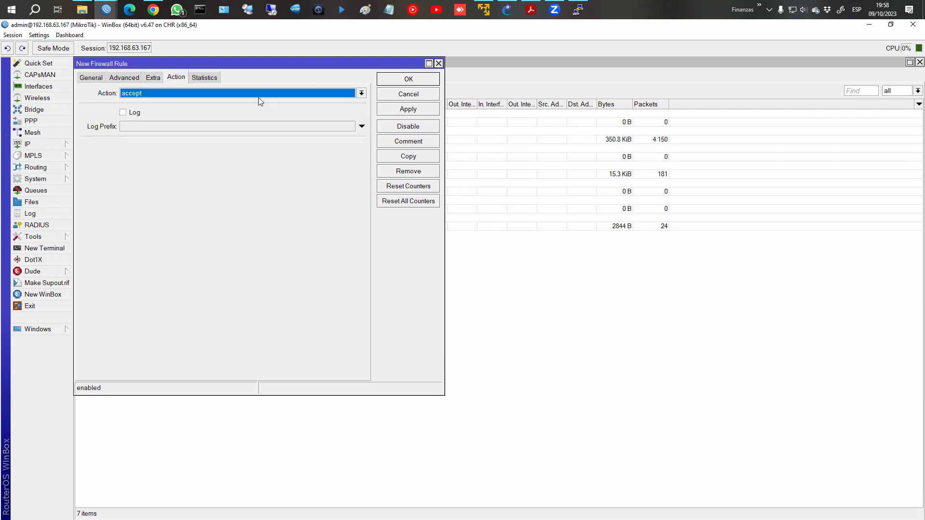
left_click(426, 82)
key("alt+Tab")
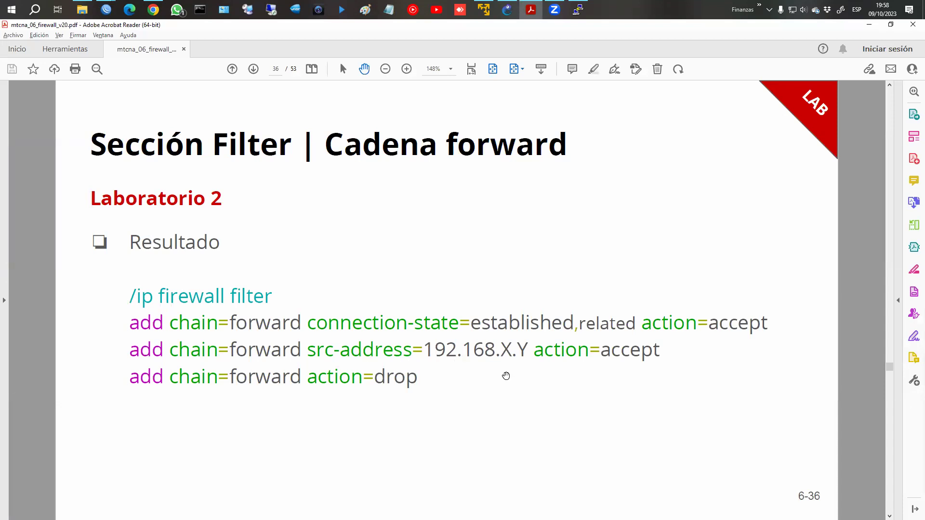
Set the new forward rule's source address to 172.16.0.0/24, checking the router's IP addresses.
key("alt+Tab")
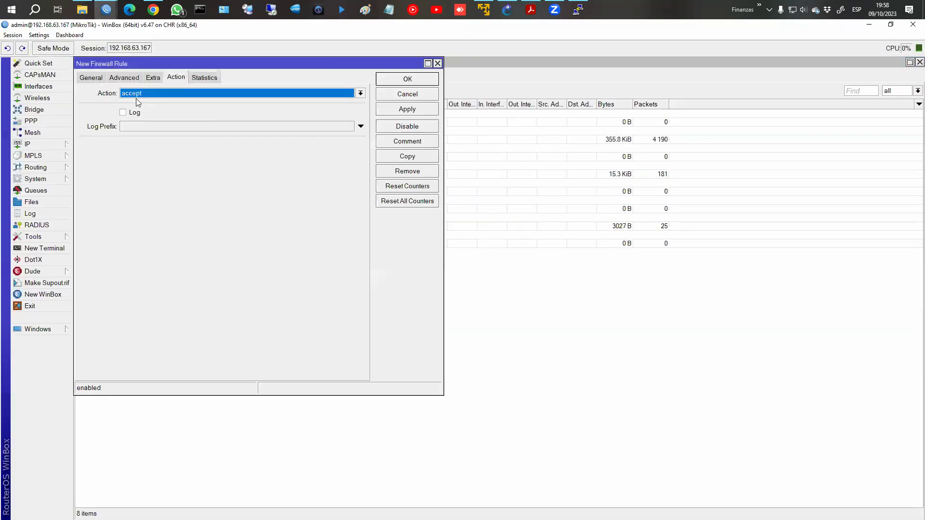
left_click(91, 78)
left_click(159, 108)
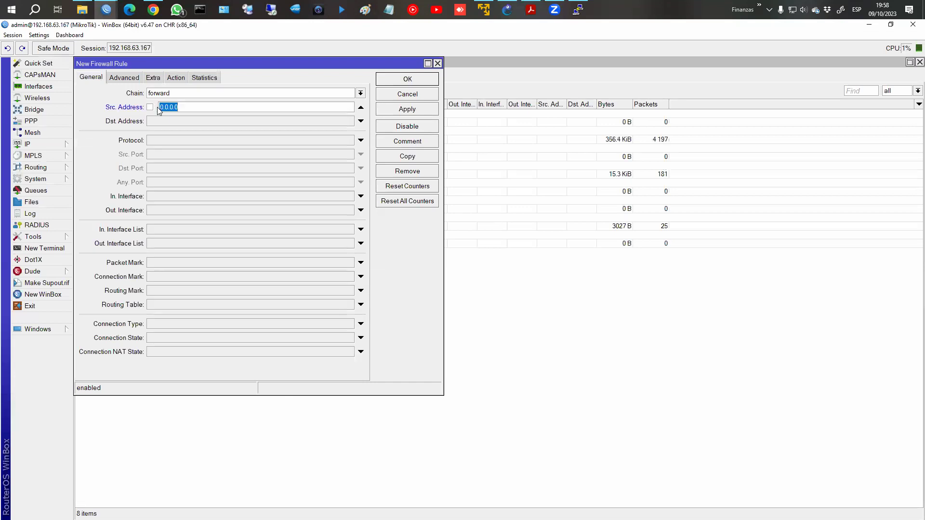
type("172.")
left_click(28, 144)
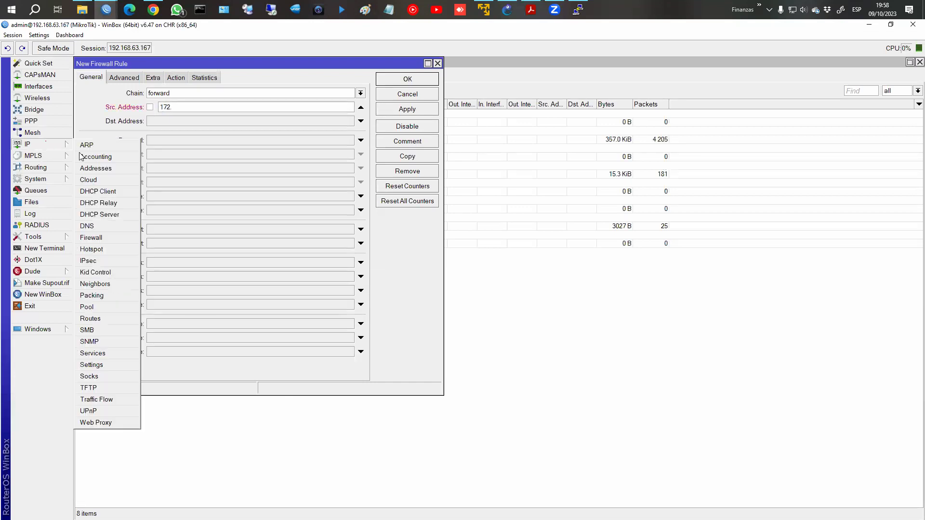
left_click(93, 167)
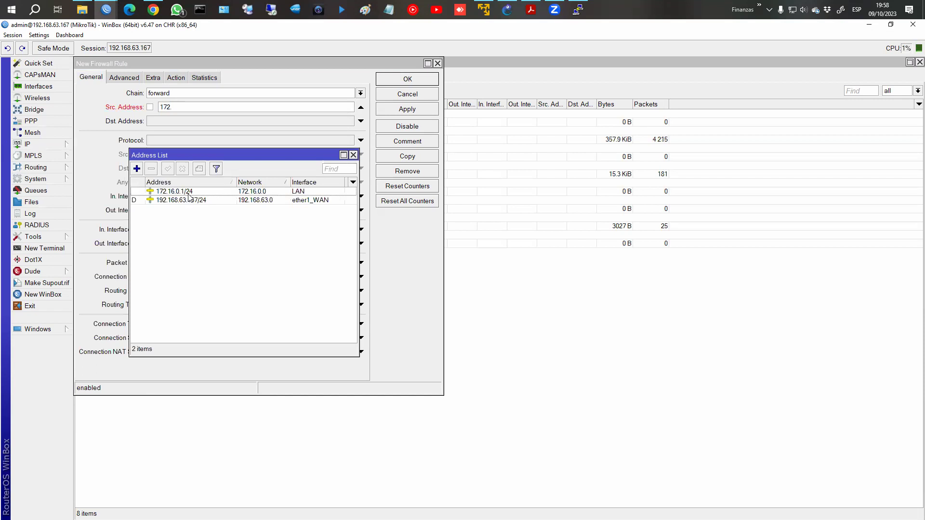
left_click(353, 155)
left_click(236, 108)
type("16.0.0.")
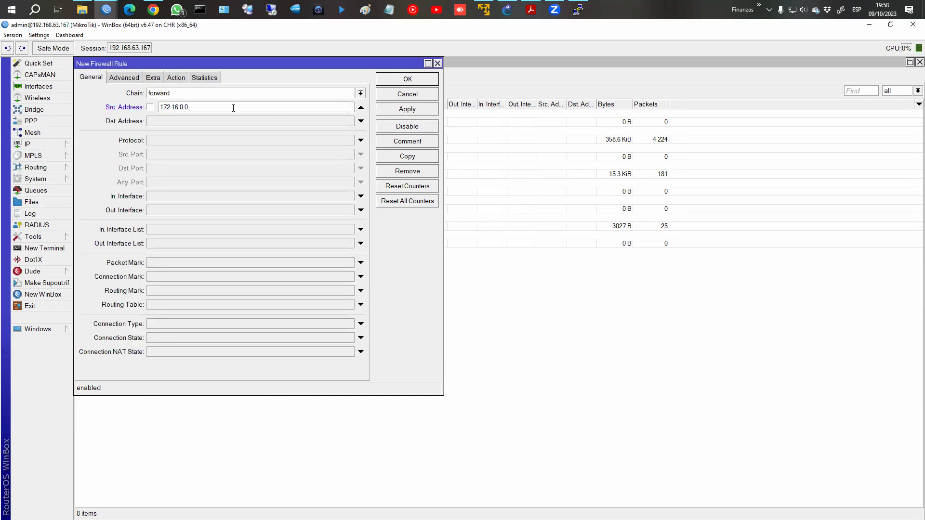
key("BackSpace")
type("/24")
Comment the rule 'Aceptar tráfico dsd red 172.16.0.0/24', save it, and return to the slides.
left_click(415, 146)
type("Aceptar")
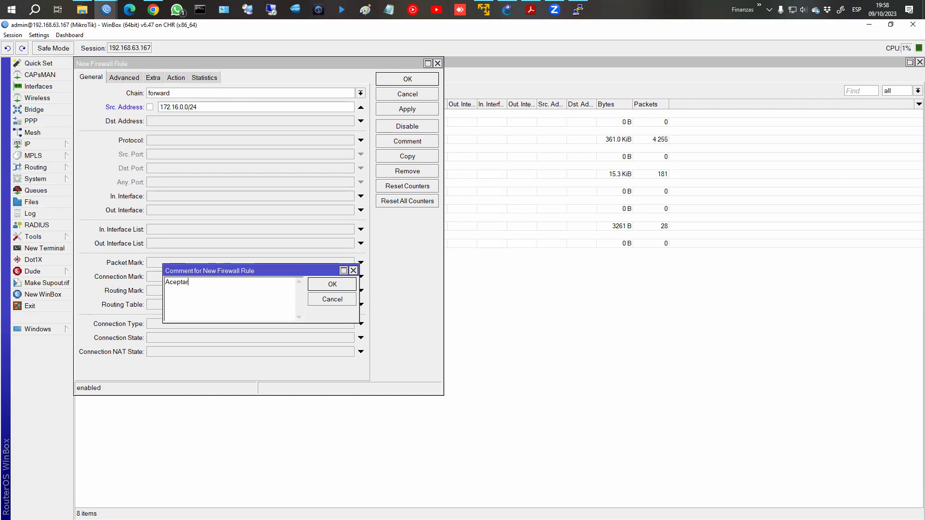
type(" tráfico des")
key("BackSpace")
key("BackSpace")
type("sd")
type(" red")
type(" 172.16.0.0")
type("/24")
left_click(353, 285)
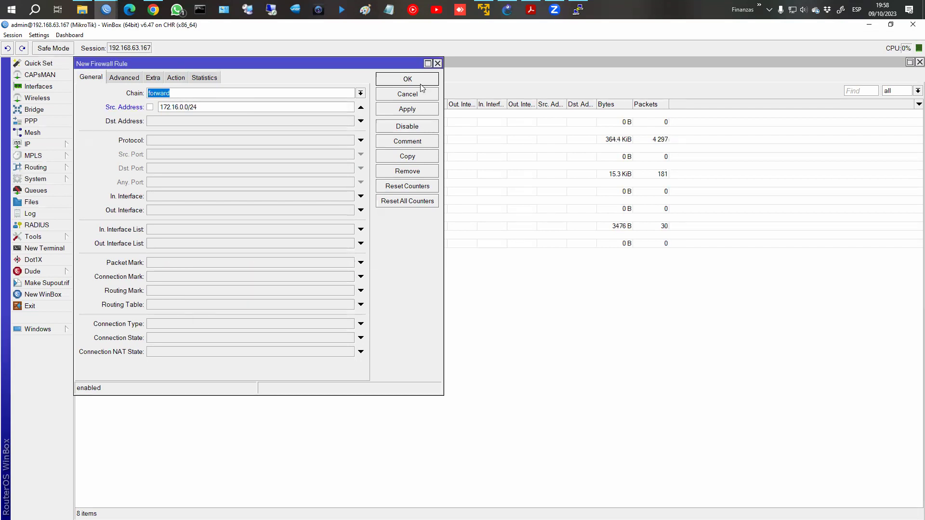
left_click(421, 85)
key("alt+Tab")
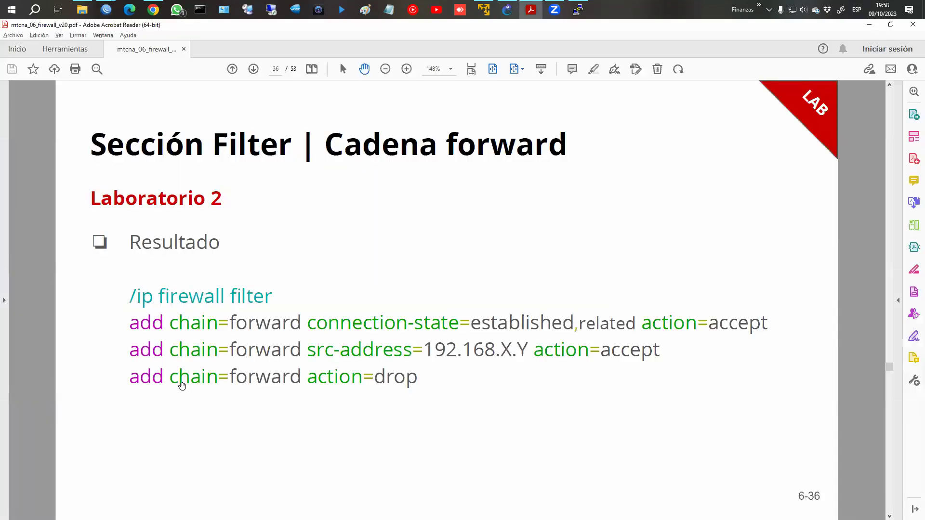
Add a drop rule commented 'Denegar el resto del tráfico FORWARD' and save it.
key("alt+Tab")
left_click(81, 92)
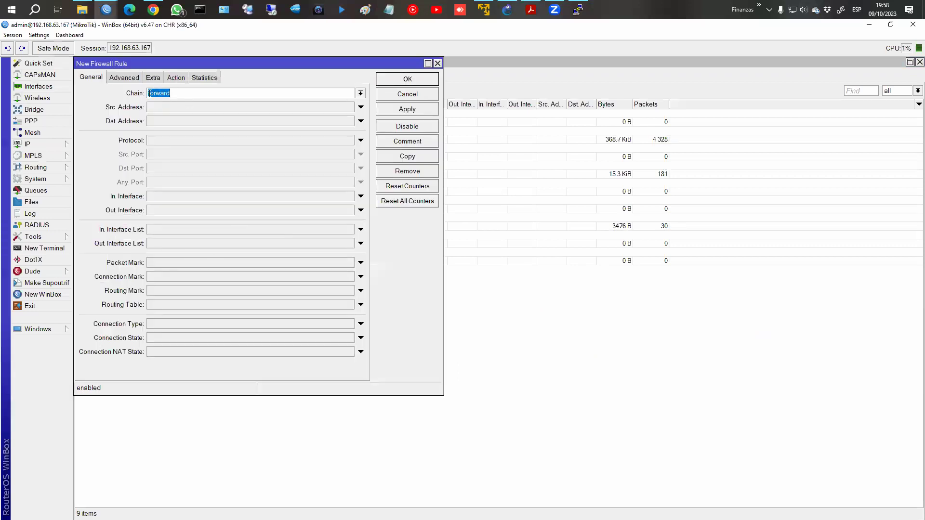
left_click(179, 78)
left_click(175, 93)
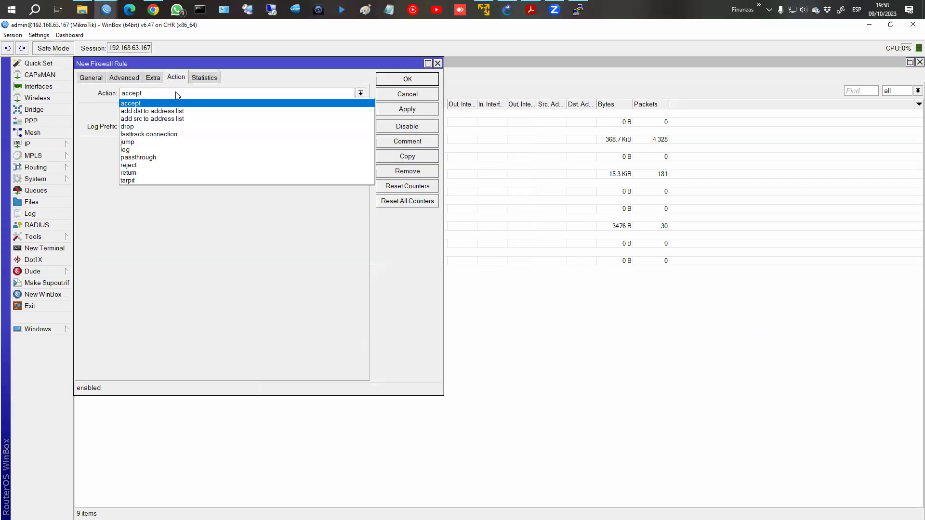
left_click(171, 126)
left_click(418, 141)
type("D")
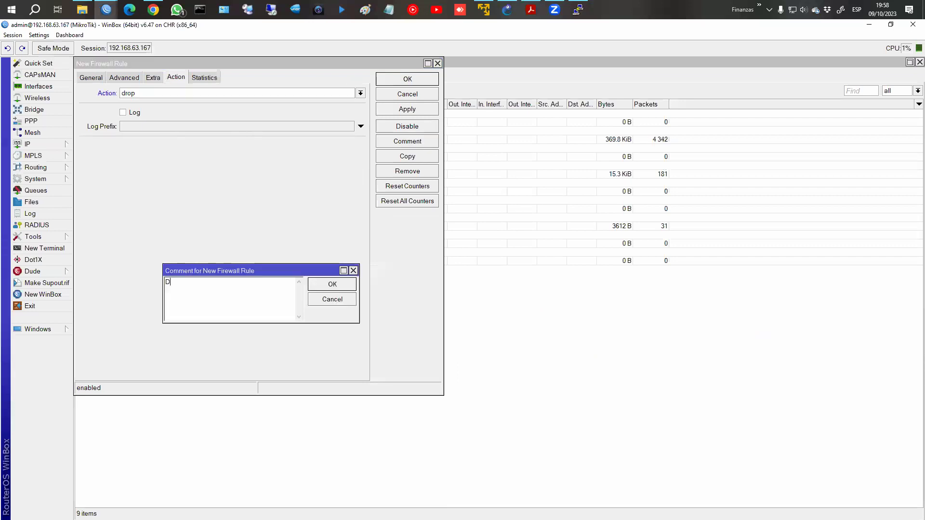
type("enegar el resto del tráfico FORWARD")
key("Return")
left_click(428, 80)
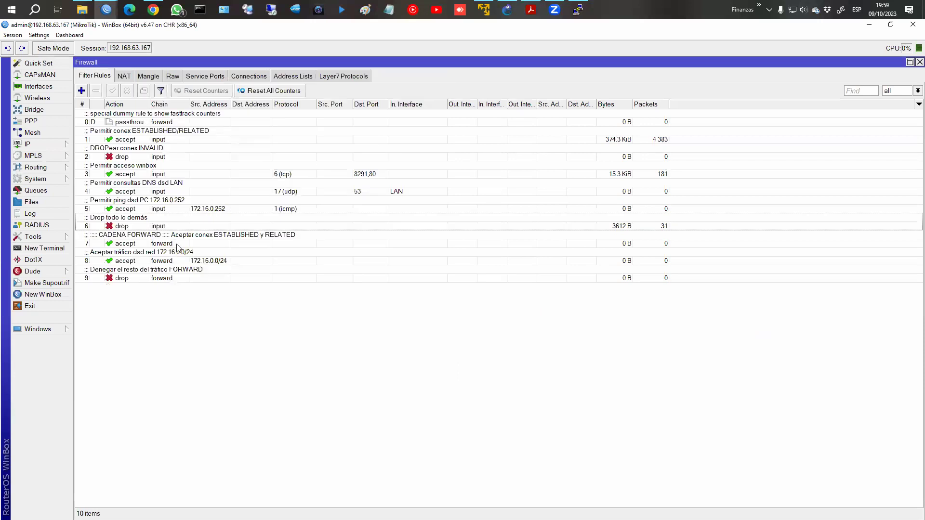
left_click(144, 141)
Start a new forward rule matching the invalid connection state.
left_click(155, 154)
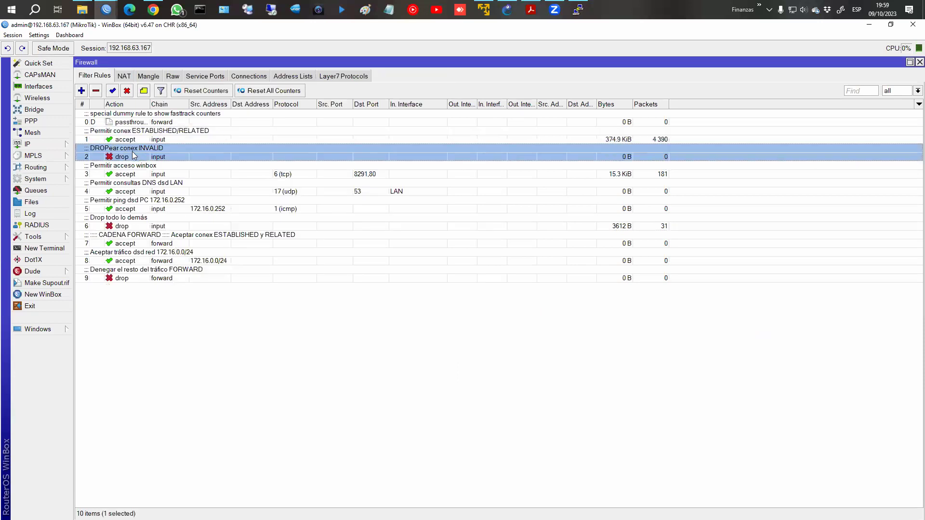
left_click(151, 241)
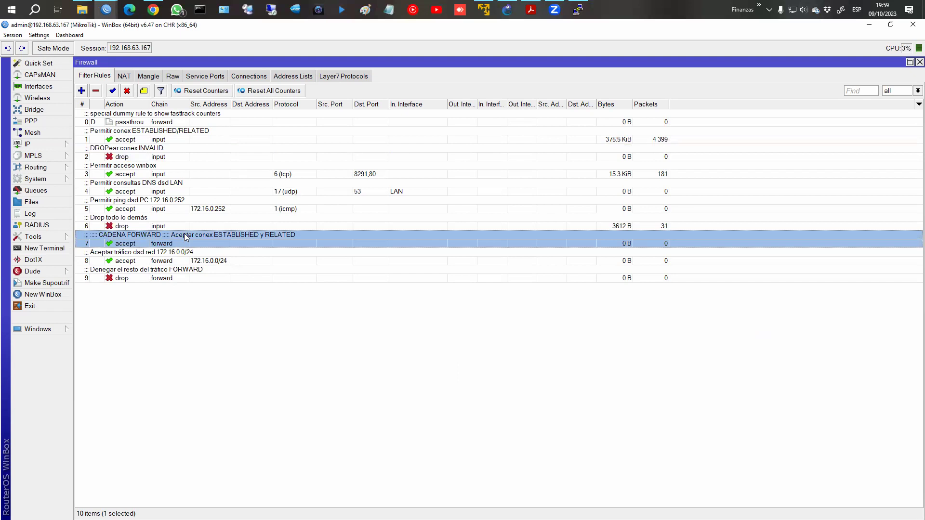
left_click(81, 93)
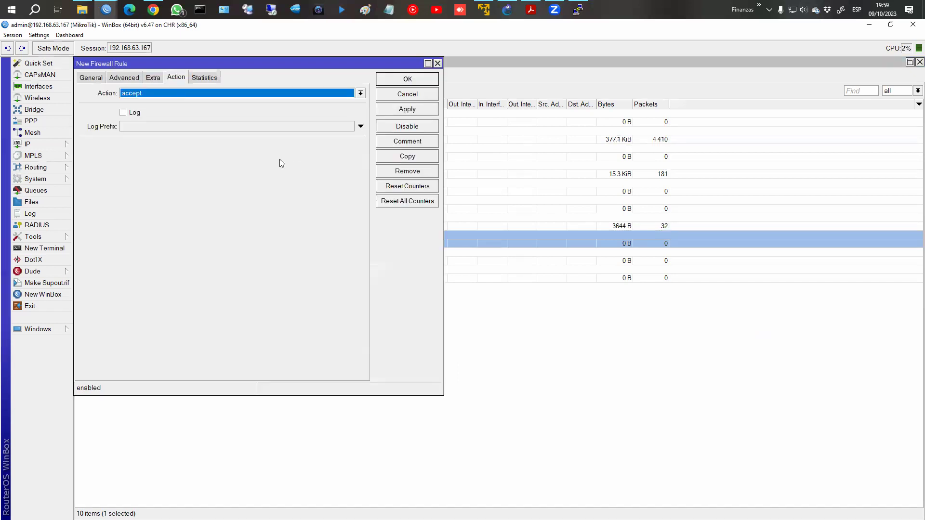
left_click(164, 93)
left_click(126, 103)
left_click(91, 78)
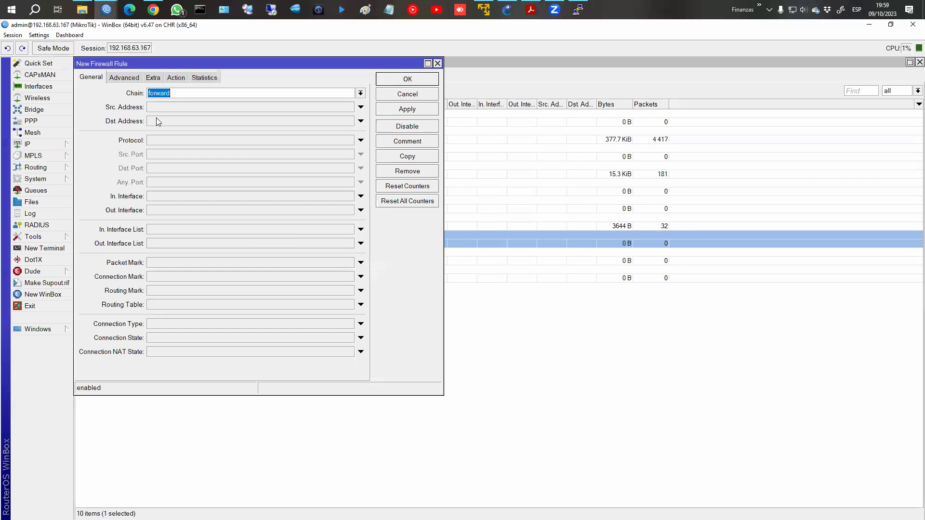
left_click(159, 338)
left_click(178, 340)
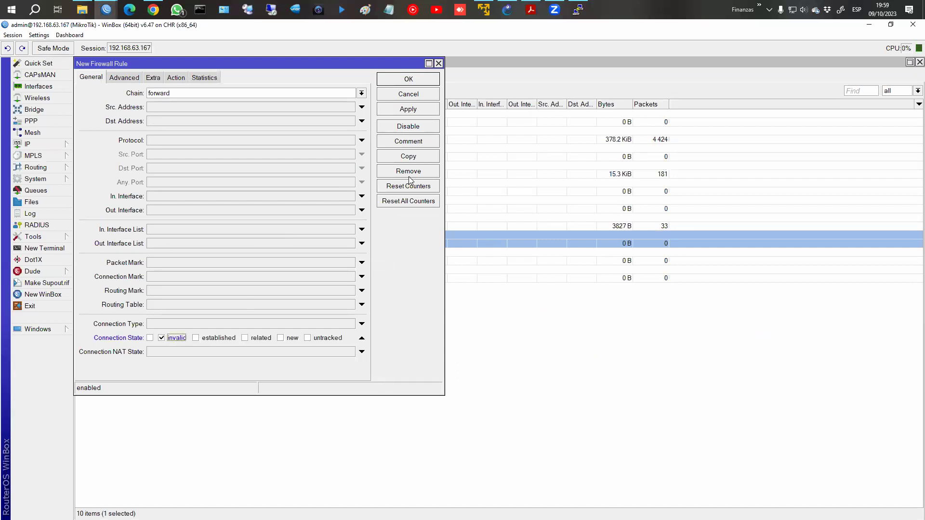
Comment it 'Denegar conex INVALID', save, and drag it just below rule 7.
left_click(414, 143)
type("Dene")
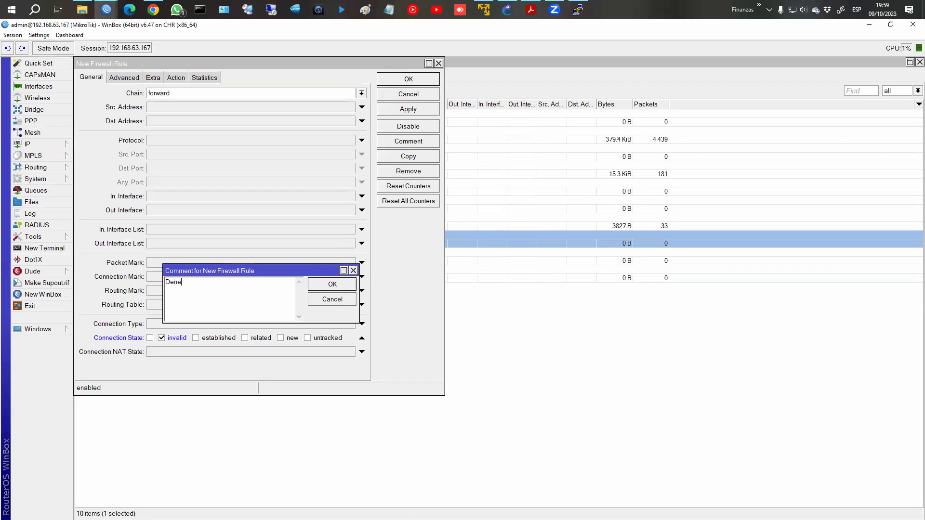
type("gar conex INVALID")
key("Return")
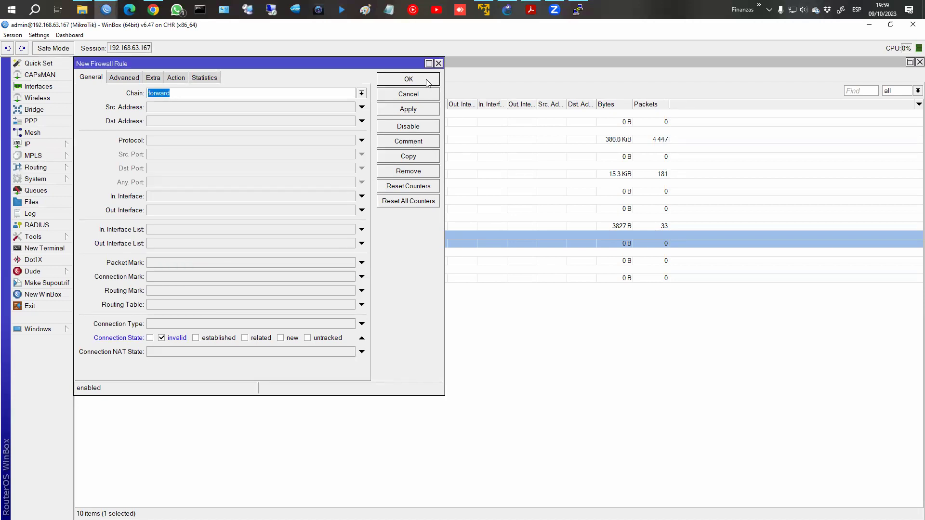
left_click(427, 80)
left_click_drag(157, 296, 183, 266)
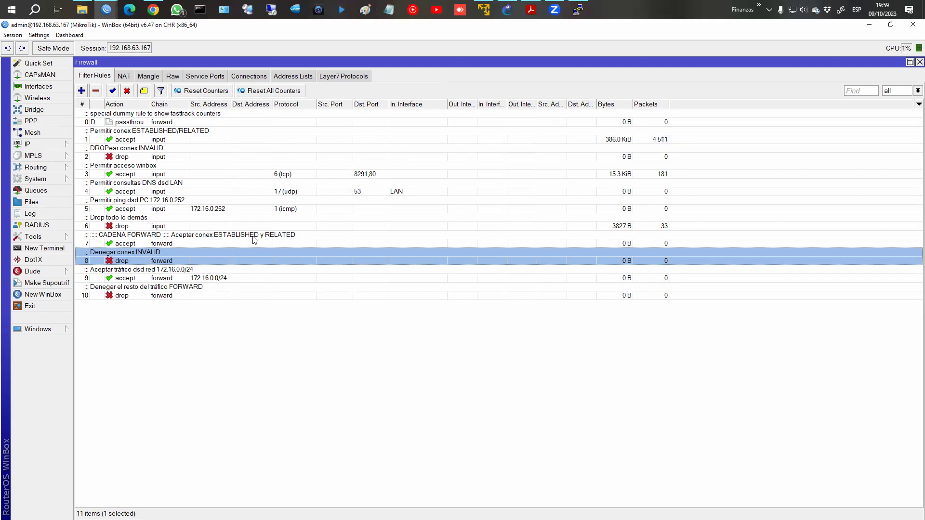
left_click(531, 9)
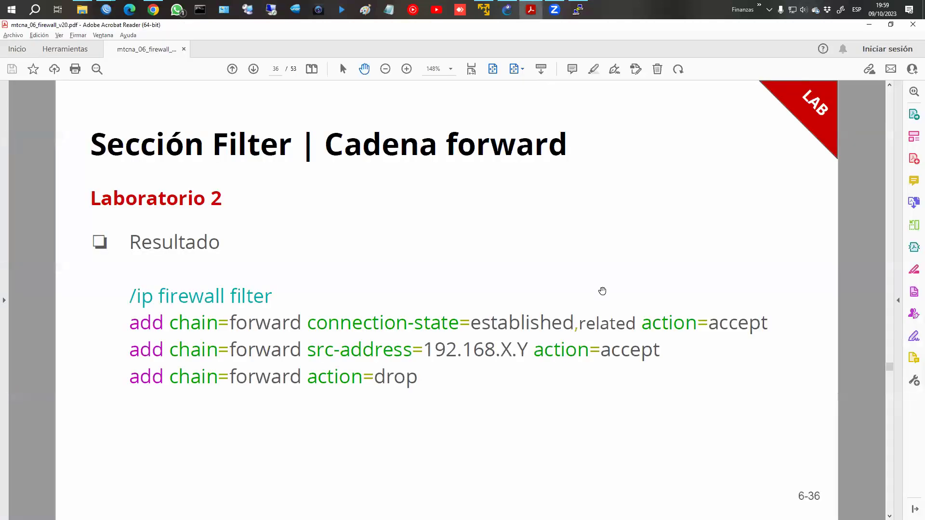
Scroll the slides to the Sección NAT page and bring WinBox's Filter Rules back.
scroll(602, 291, "down", 1)
scroll(602, 291, "down", 3)
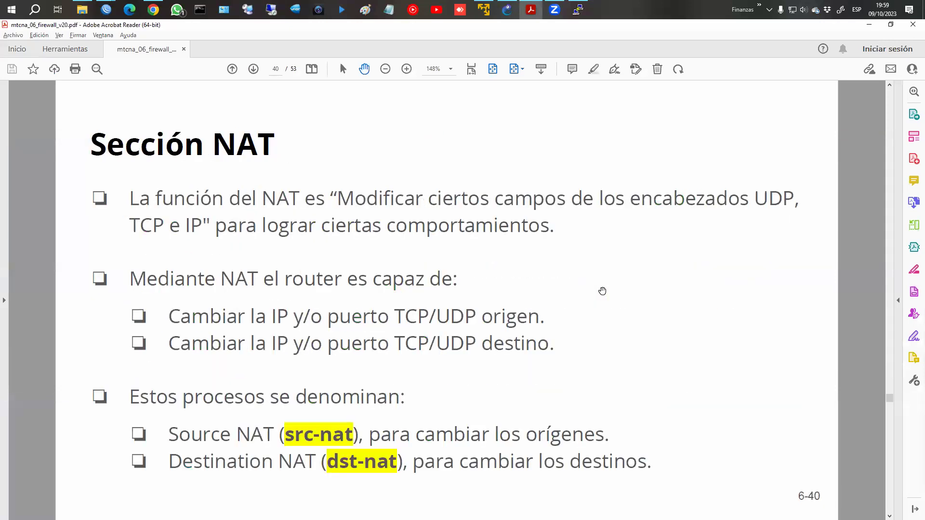
mouse_move(106, 9)
left_click(115, 80)
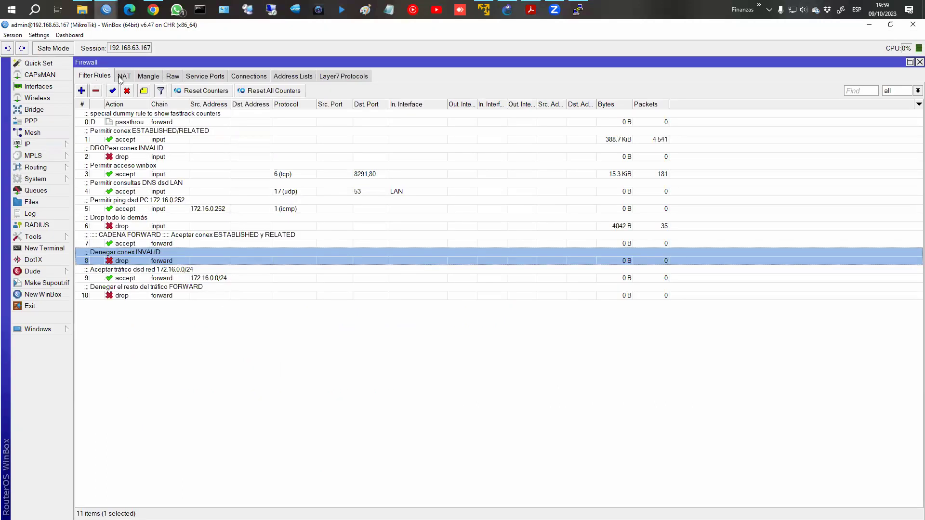
Show the empty NAT rules list, then page ahead in the PDF slides.
left_click(122, 77)
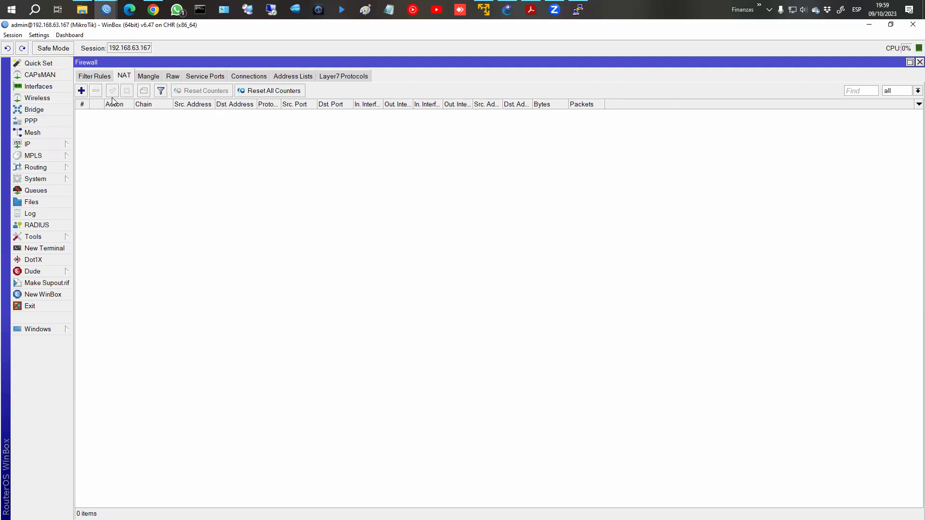
key("alt+Tab")
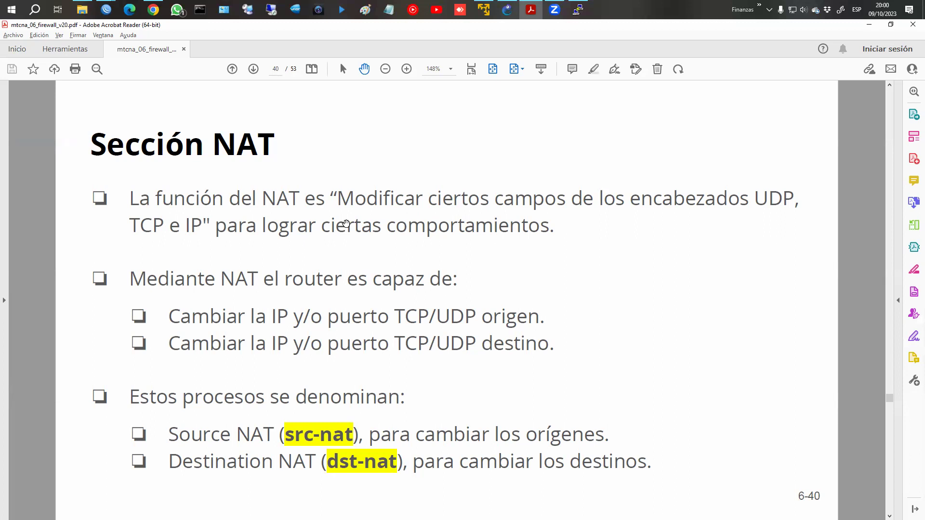
key("Page_Down")
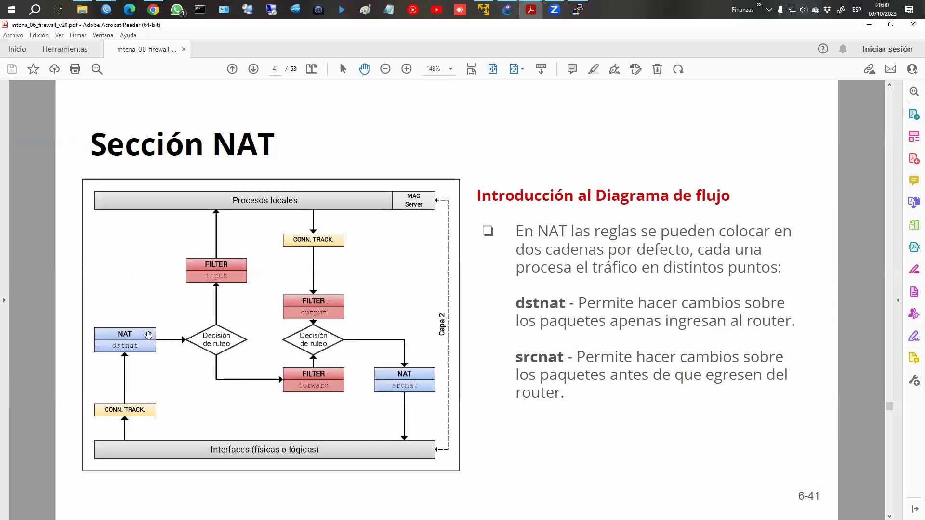
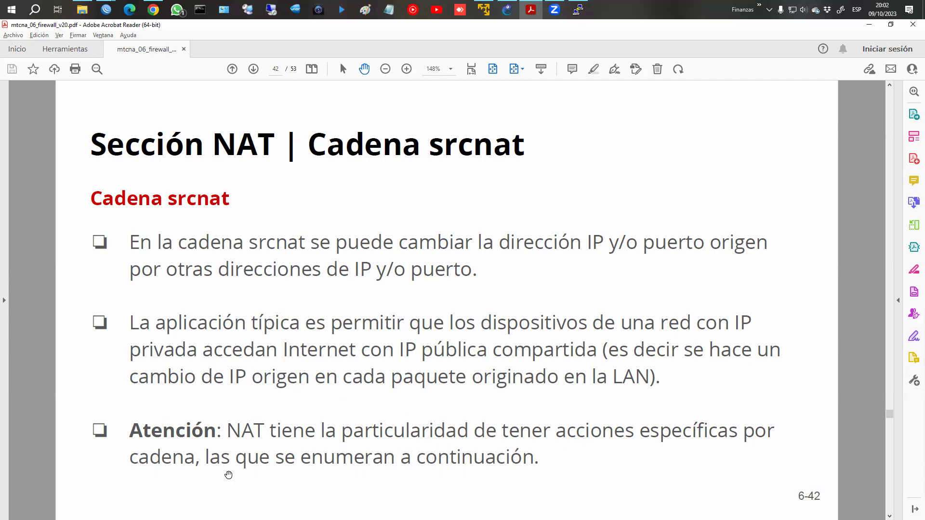
Scroll the PDF to slide 43, covering srcnat's src-nat and masquerade actions.
scroll(269, 473, "down", 1)
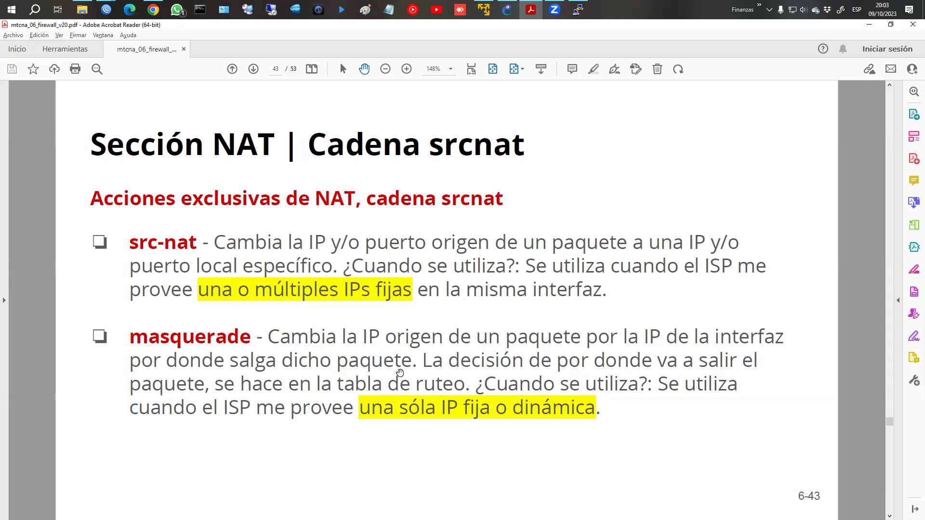
scroll(400, 373, "down", 1)
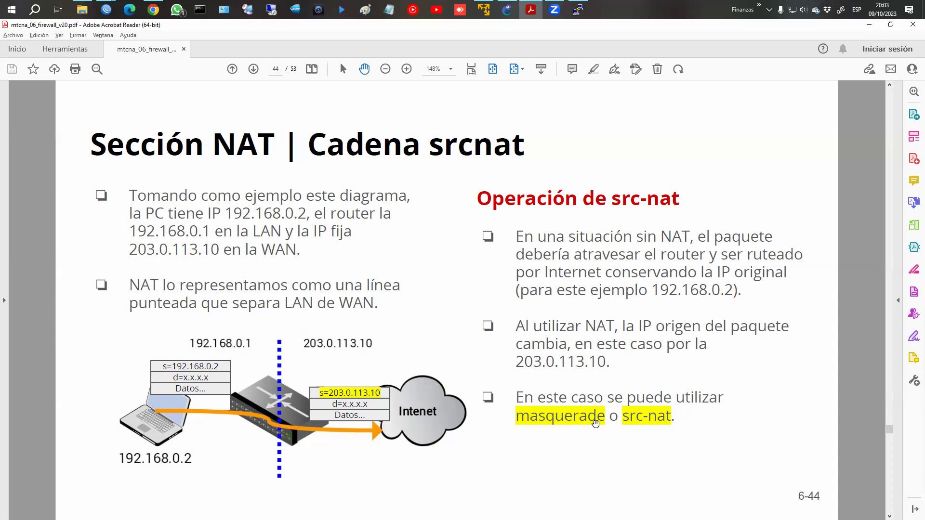
Scroll ahead to slide 45, with the masquerade on ether1 and src-nat to 203.0.113.10 examples.
scroll(595, 423, "down", 1)
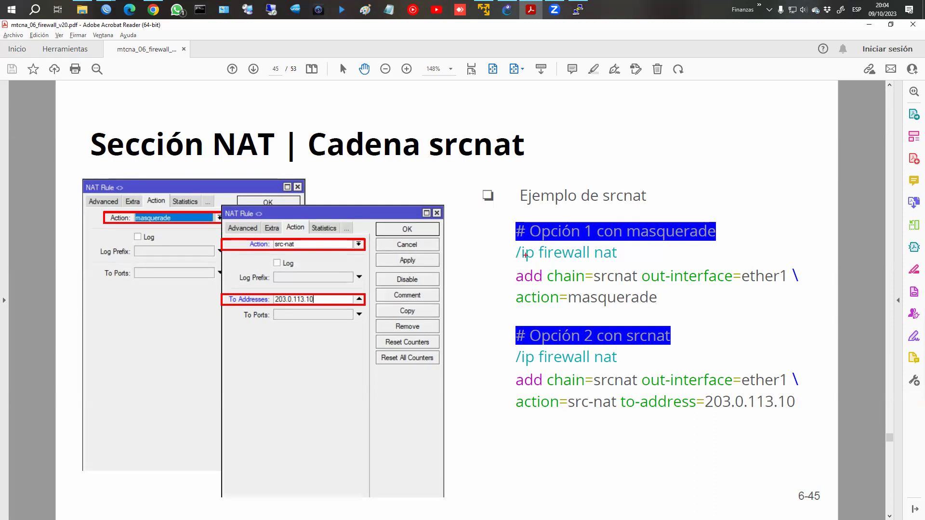
mouse_move(512, 243)
left_mouse_down()
mouse_move(547, 260)
mouse_move(624, 261)
mouse_move(612, 263)
left_mouse_up()
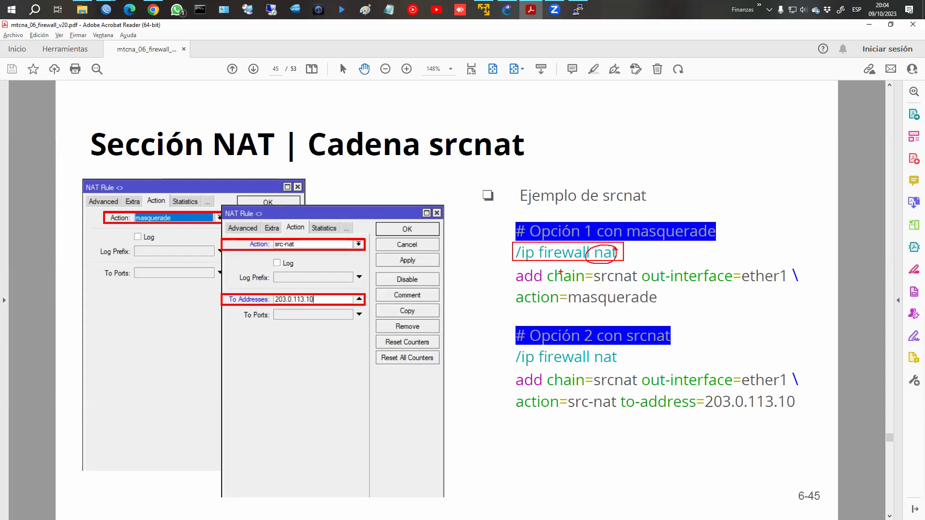
mouse_move(548, 269)
left_mouse_down()
mouse_move(550, 284)
mouse_move(794, 284)
left_mouse_up()
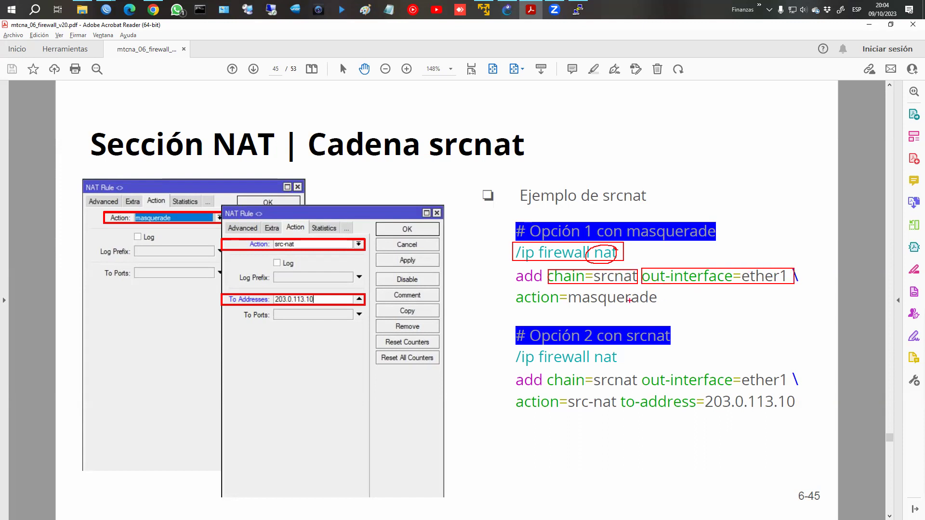
left_click_drag(508, 290, 664, 306)
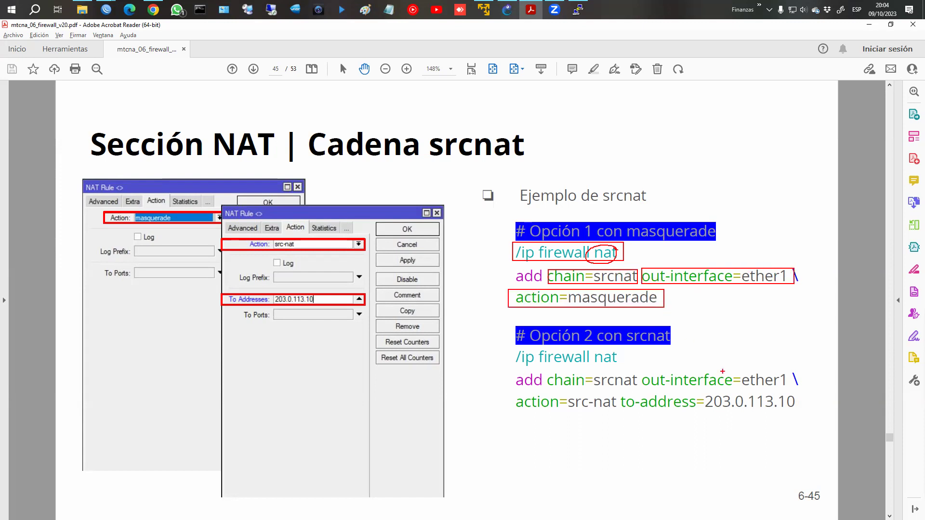
mouse_move(544, 371)
left_mouse_down()
mouse_move(582, 387)
mouse_move(811, 388)
mouse_move(793, 387)
left_mouse_up()
mouse_move(512, 394)
left_mouse_down()
mouse_move(617, 411)
mouse_move(808, 412)
left_mouse_up()
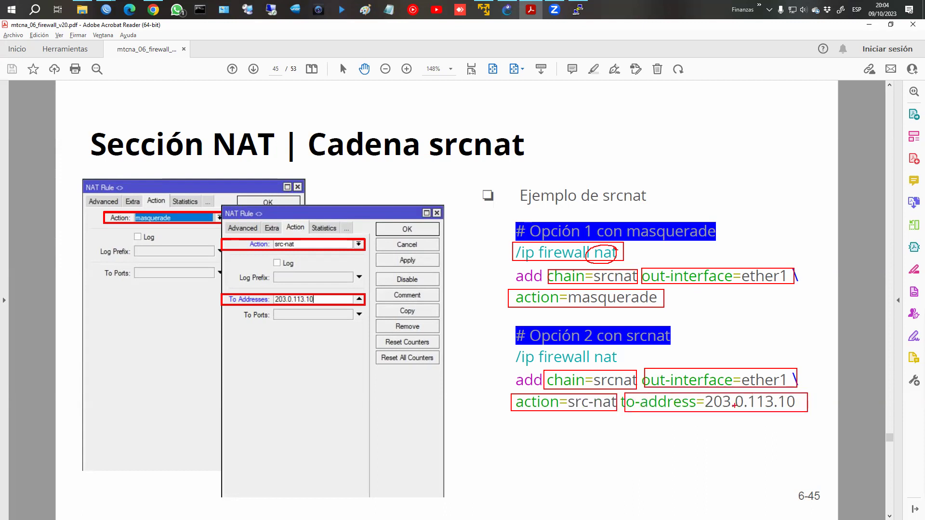
key("Escape")
Run 'ping 8.8.8.8' in PC1's PuTTY terminal and see it time out.
left_click(111, 9)
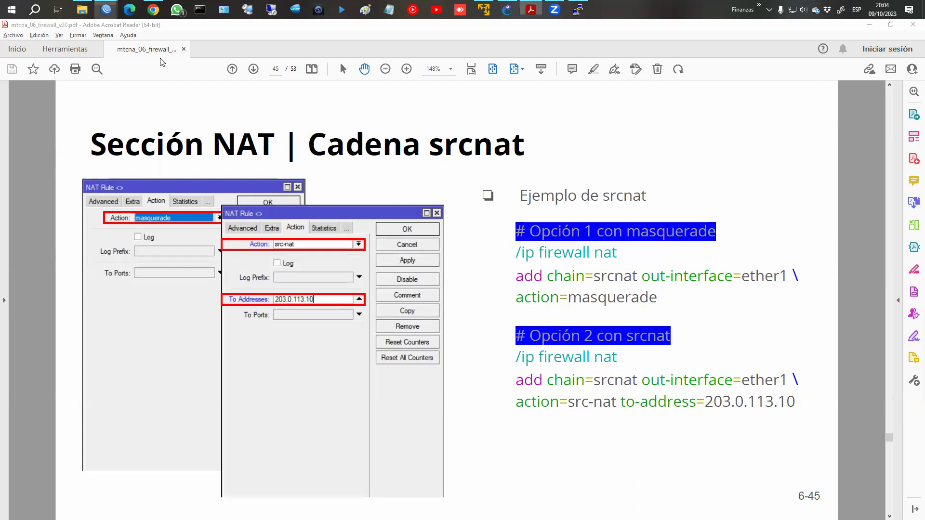
left_click(161, 59)
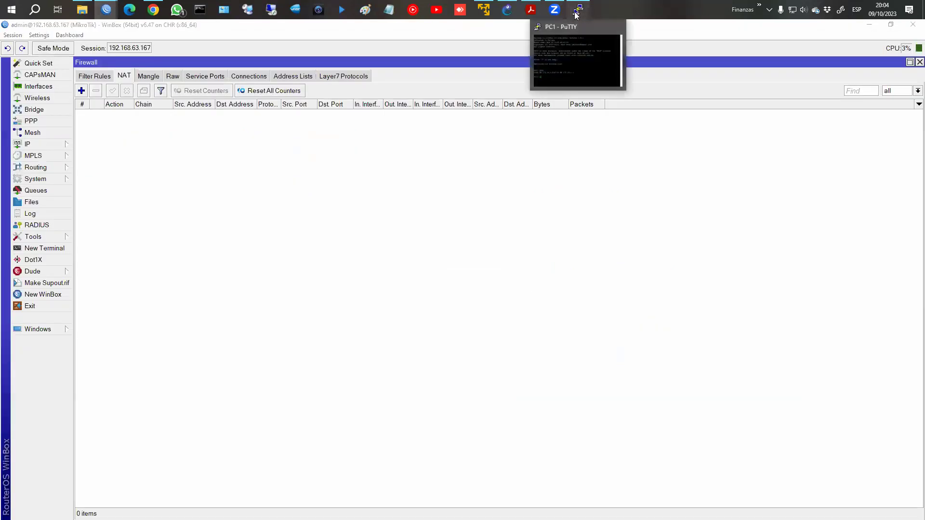
left_click(578, 10)
triple_click(275, 185)
type("ping")
type("8.8.8.8")
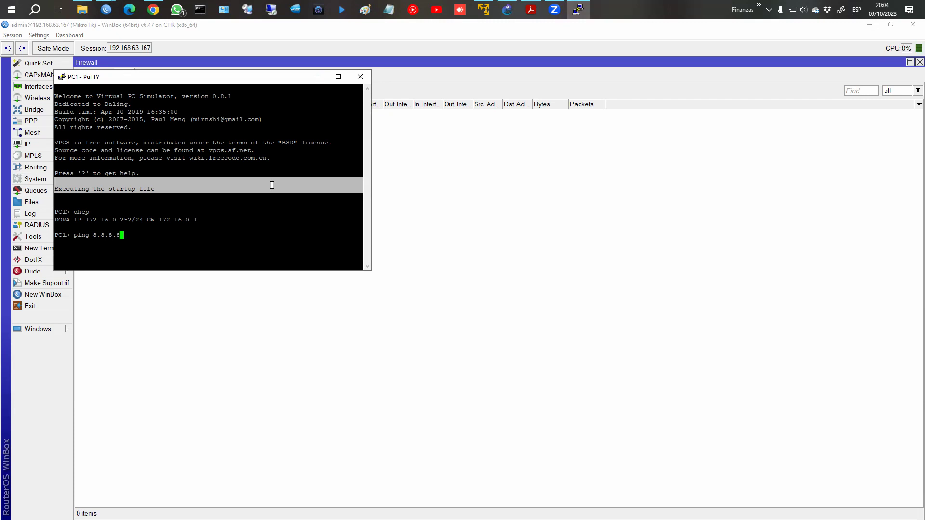
key("Return")
Add a srcnat NAT rule with out-interface ether1_WAN and action masquerade.
left_click(377, 234)
left_click(81, 91)
left_click(146, 128)
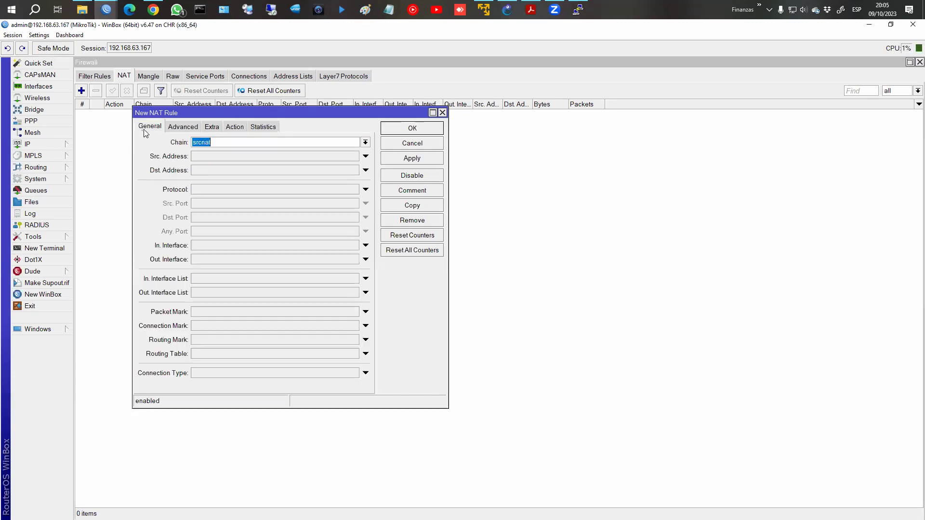
left_click(211, 259)
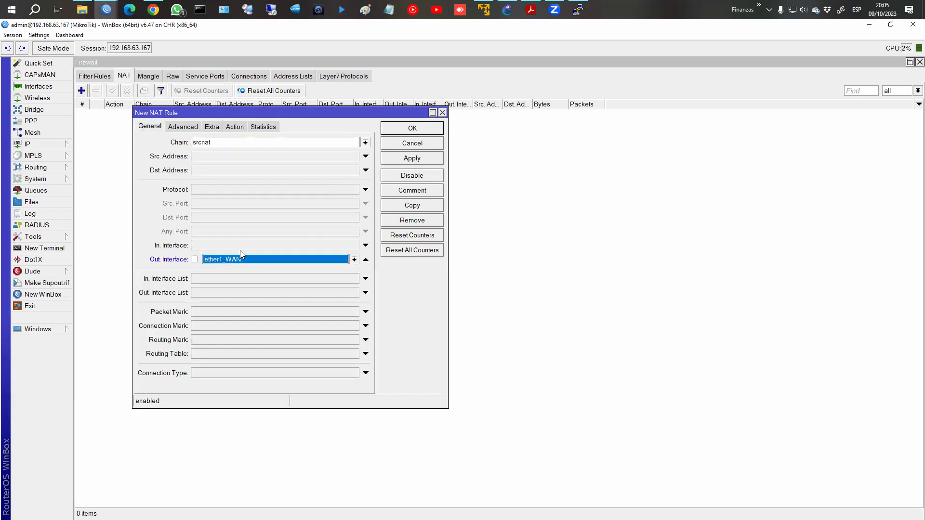
left_click(230, 130)
left_click(220, 142)
left_click(220, 199)
left_click(416, 162)
Rerun PC1's ping to 8.8.8.8 to confirm replies now arrive.
left_click(578, 9)
key("Up")
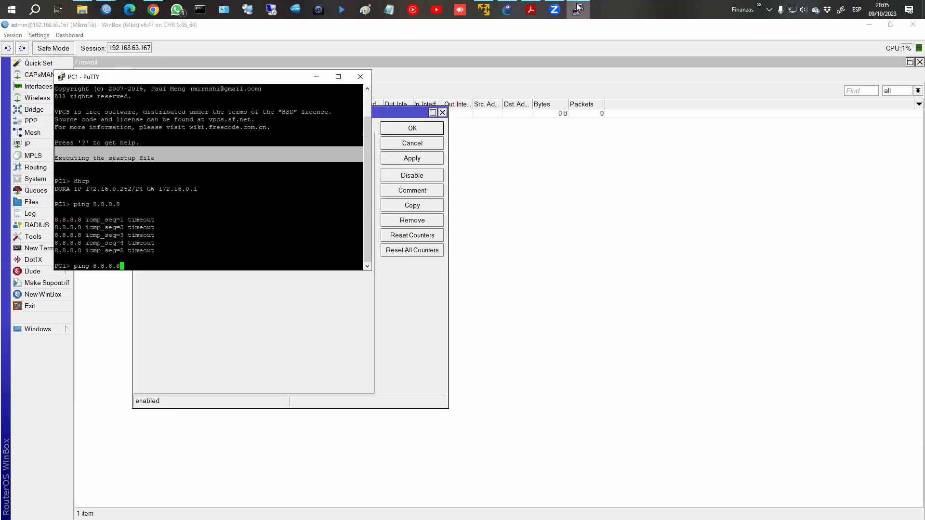
key("Return")
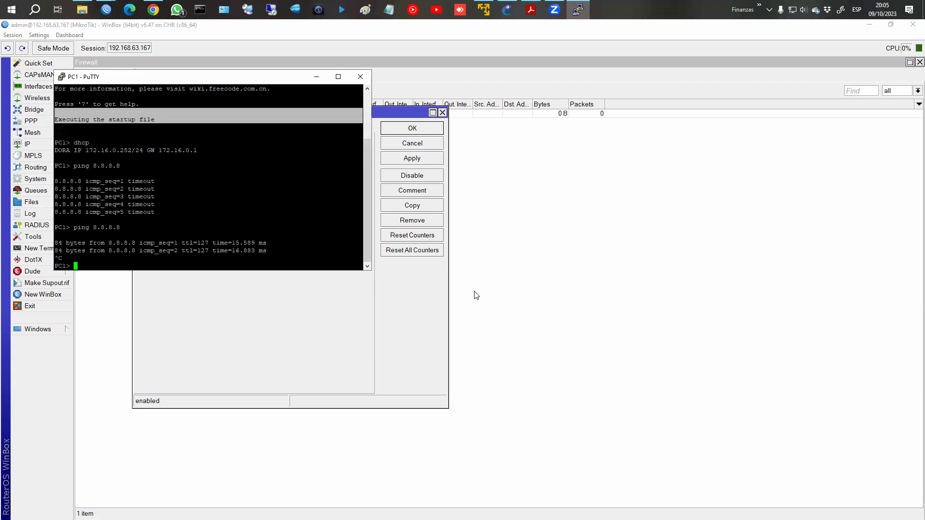
left_click(232, 188)
Switch the rule's action to src-nat and look up the WAN address in IP > Addresses.
left_click(234, 142)
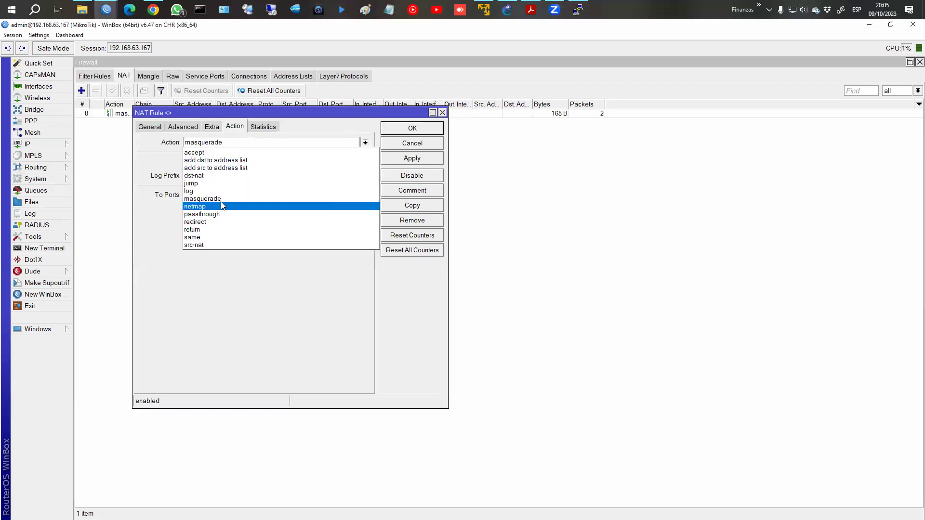
left_click(217, 245)
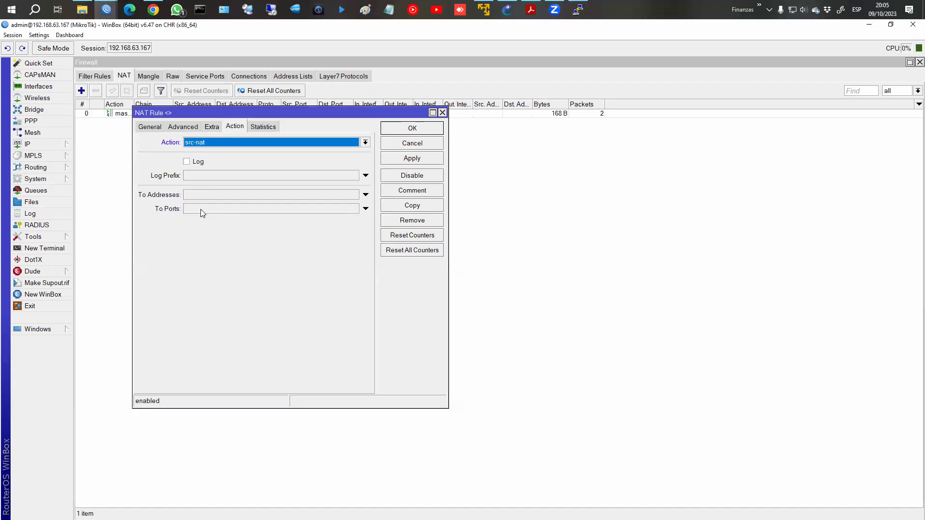
left_click(198, 195)
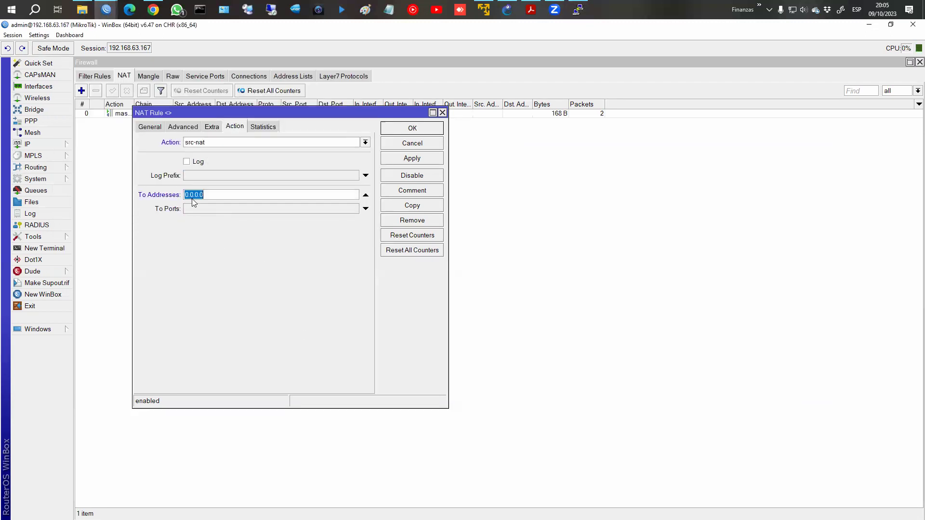
left_click(41, 145)
left_click(84, 167)
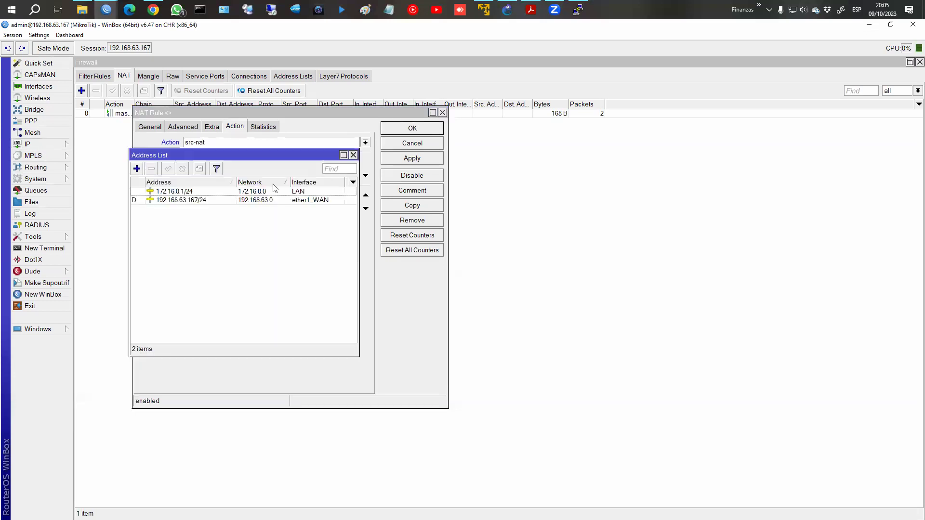
left_click_drag(239, 155, 640, 142)
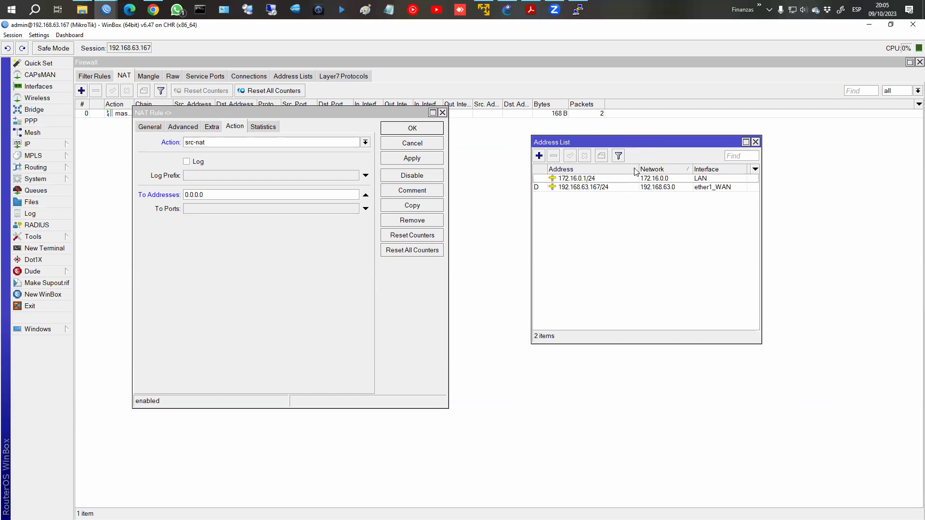
Enter 192.168.63.167 as the To Address and save the src-nat rule.
left_click(304, 199)
type("192.168.6.")
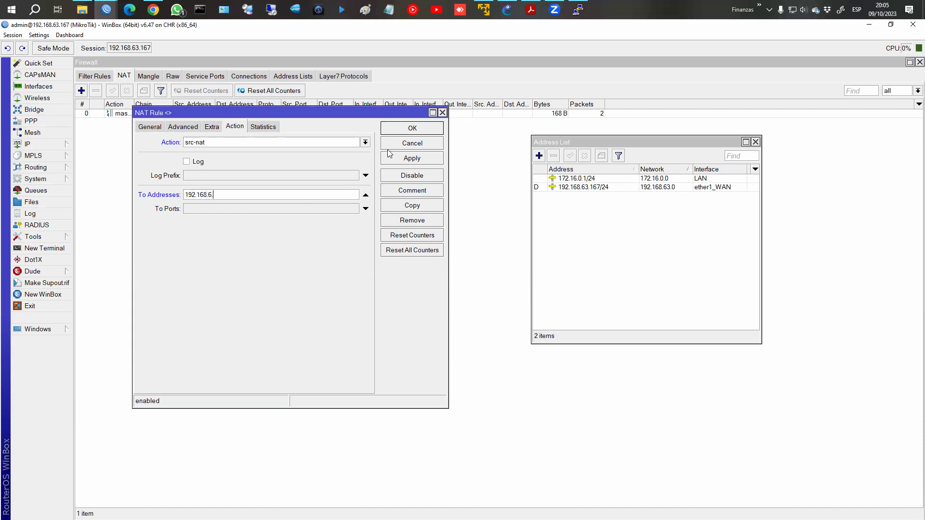
type("3.167")
left_click(412, 158)
left_click(412, 128)
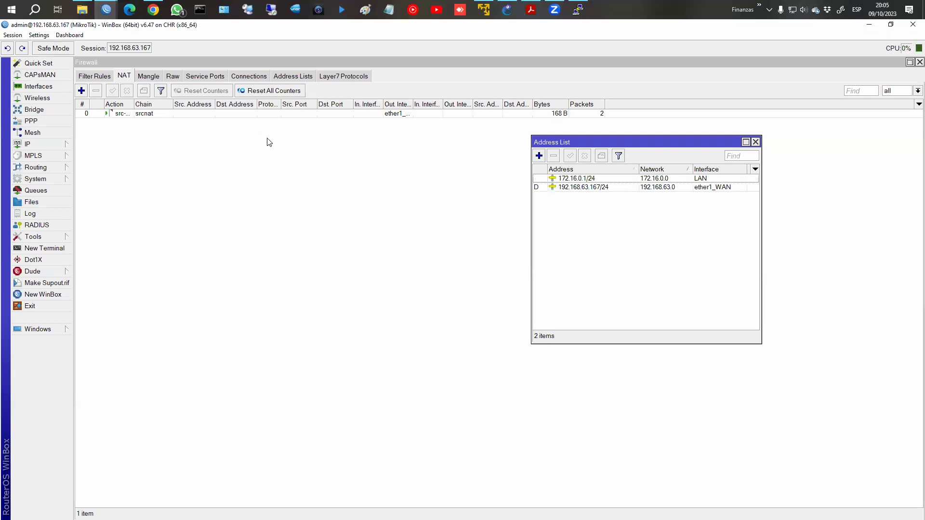
left_click(580, 17)
Rerun the ping to 8.8.8.8 under src-nat, then page the PDF to the dstnat slide 46.
key("Up")
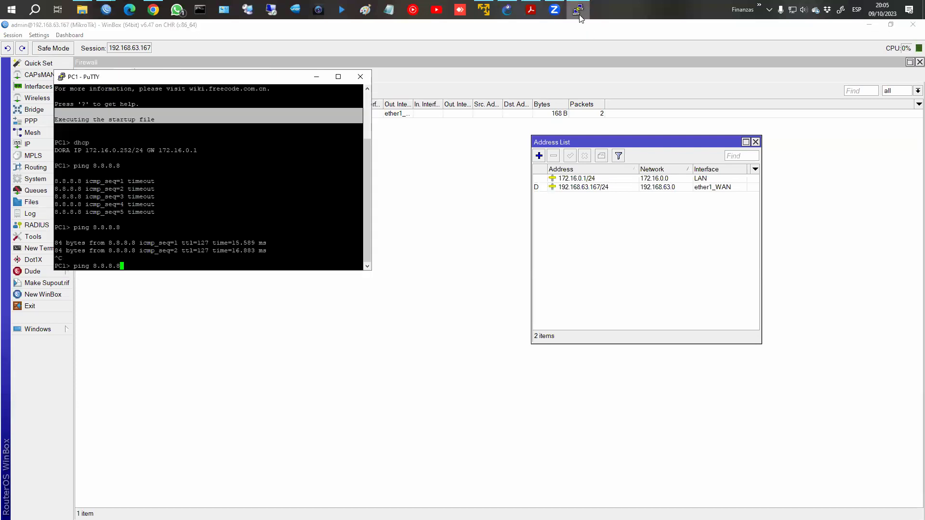
key("Return")
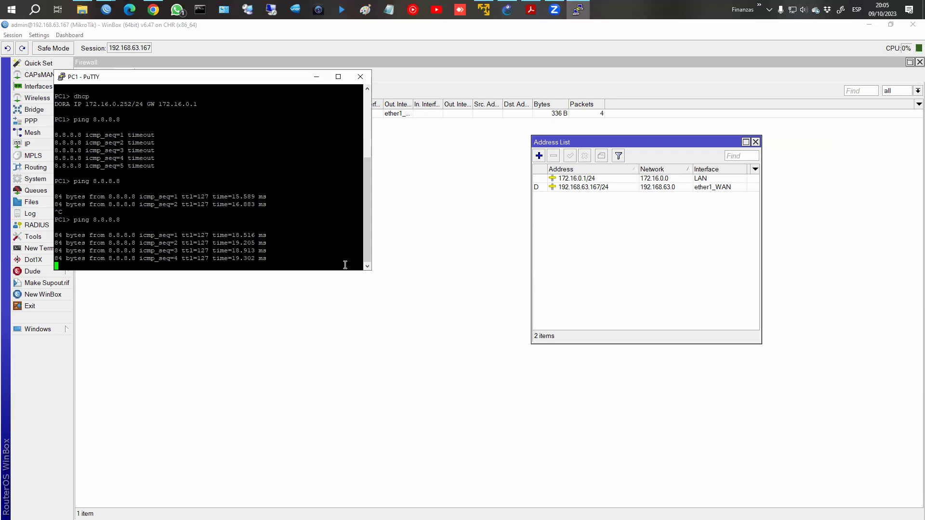
left_click(786, 177)
left_click(536, 10)
key("Page_Down")
key("Page_Down")
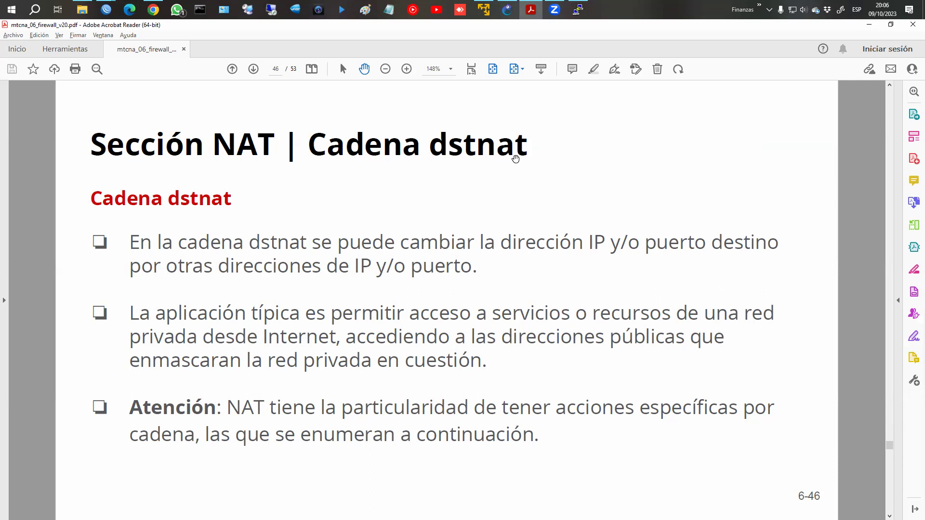
Page ahead to slide 47 on dstnat's exclusive actions, dst-nat and redirect.
key("Page_Down")
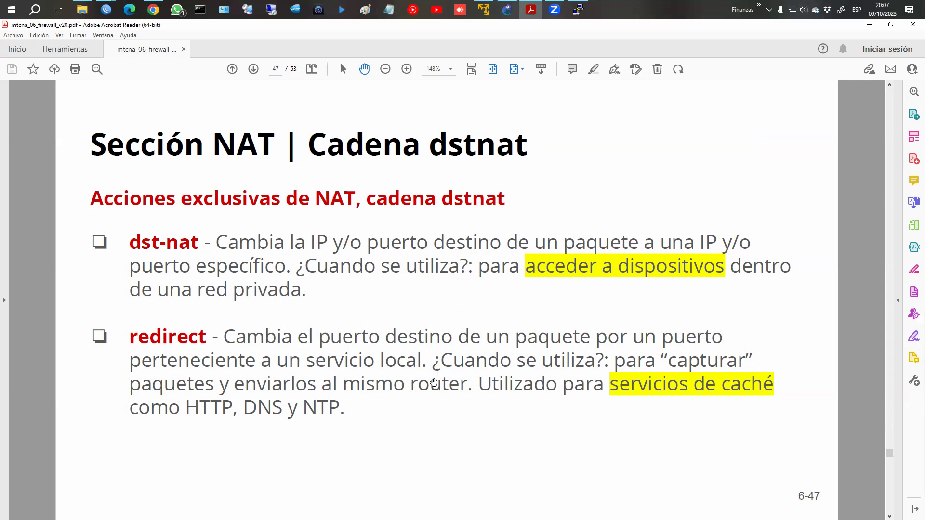
scroll(433, 383, "down", 1)
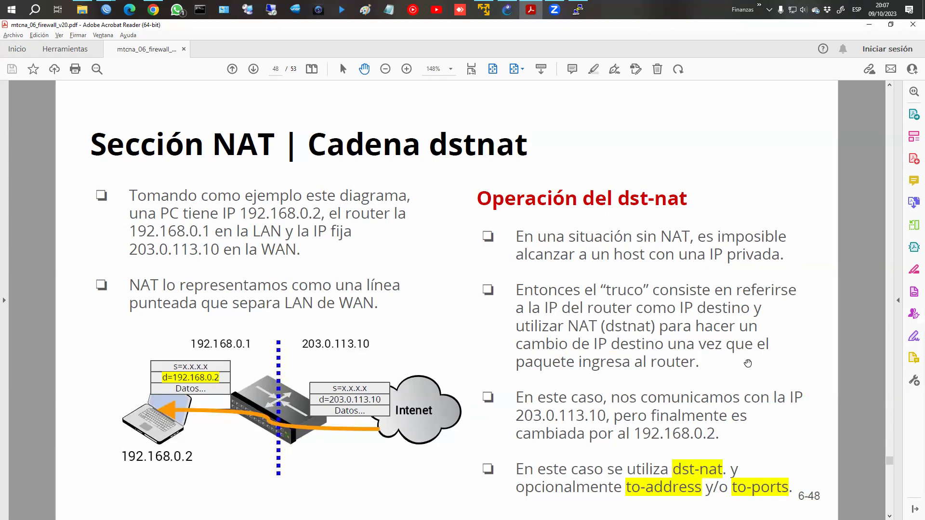
Circle 203.0.113.10 and 192.168.0.2 on the dst-nat operation diagram, then scroll to slide 49.
scroll(747, 363, "down", 2)
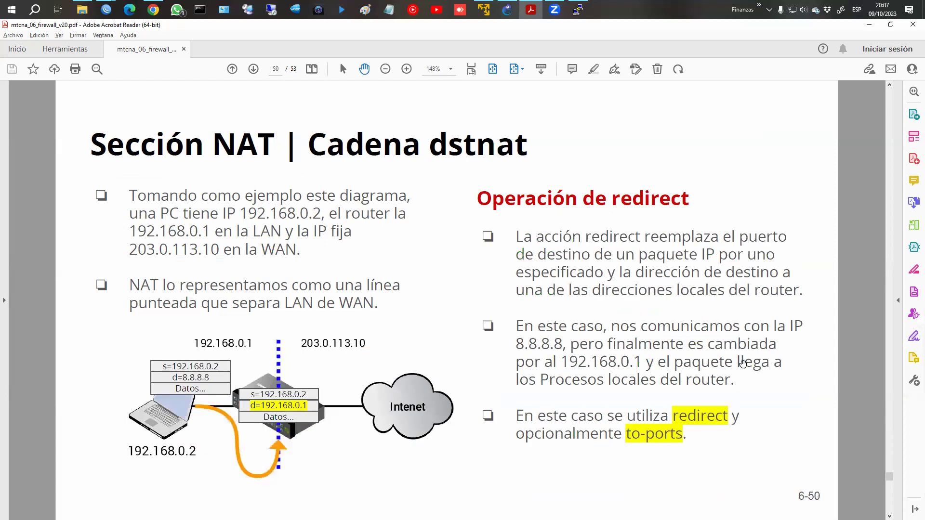
scroll(681, 350, "up", 1)
scroll(680, 350, "down", 2)
scroll(681, 353, "up", 3)
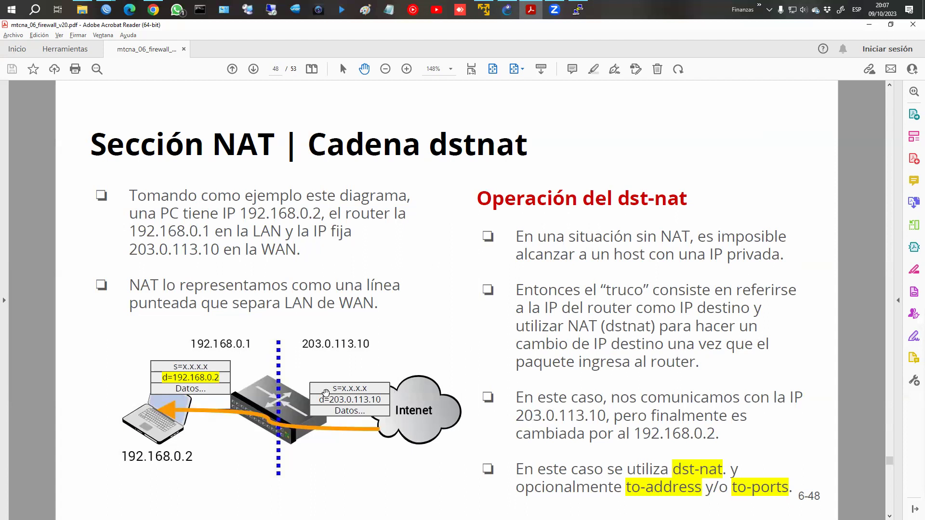
mouse_move(365, 335)
left_mouse_down()
mouse_move(293, 346)
mouse_move(372, 351)
mouse_move(365, 334)
left_mouse_up()
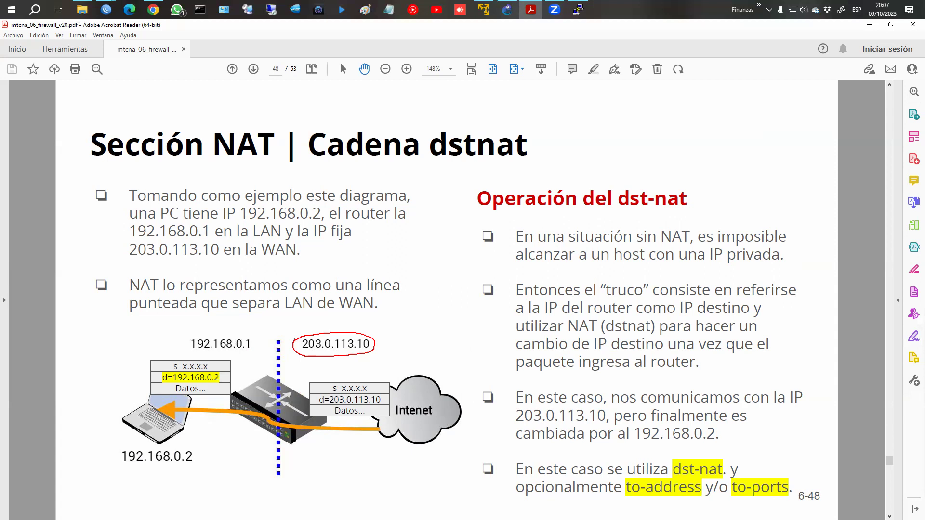
mouse_move(125, 460)
left_mouse_down()
mouse_move(195, 450)
mouse_move(275, 381)
left_mouse_up()
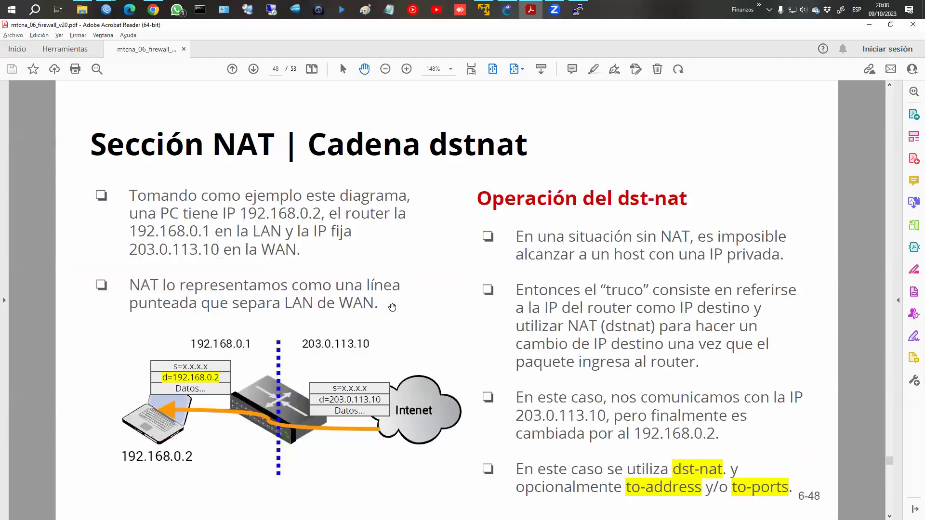
scroll(522, 332, "down", 1)
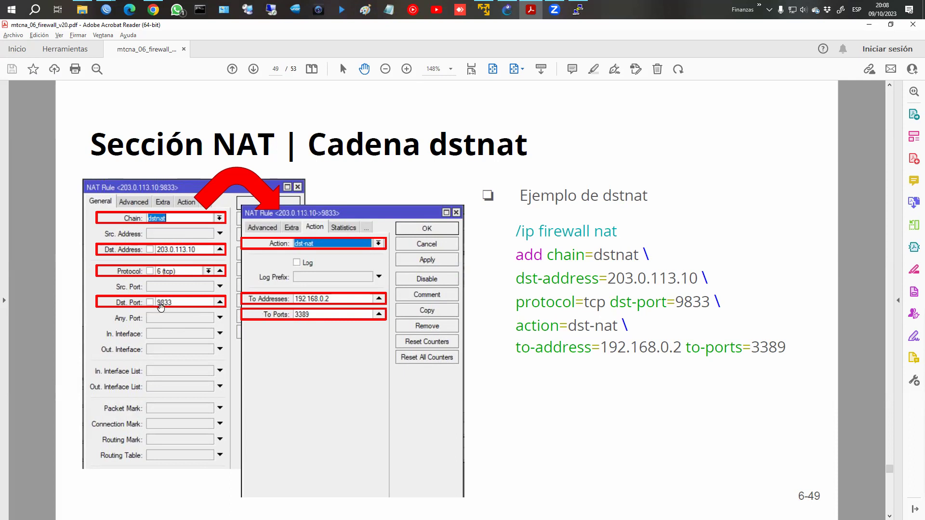
Switch to the GNS3 FIREWALL project topology.
left_click(507, 10)
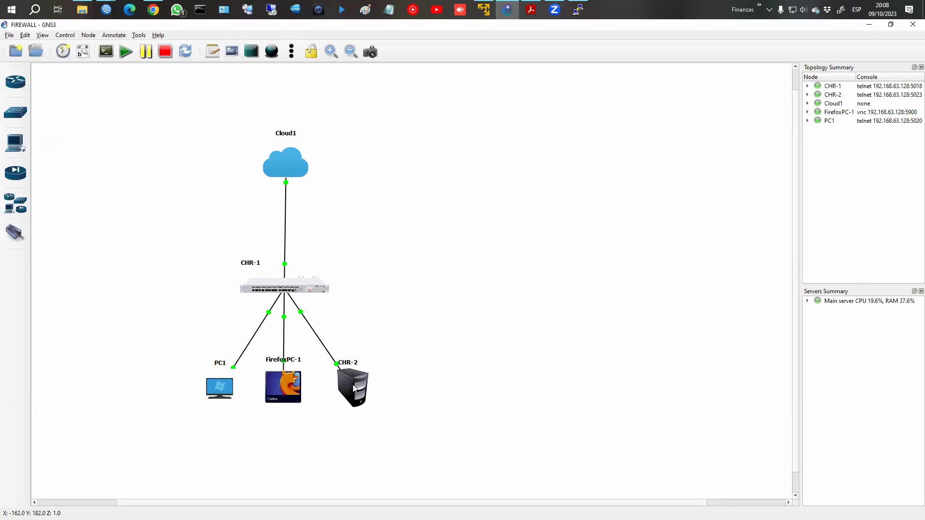
Log into CHR-2's console as admin and run 'ip address print', showing 172.16.0.254/24 on ether1.
left_click(420, 410)
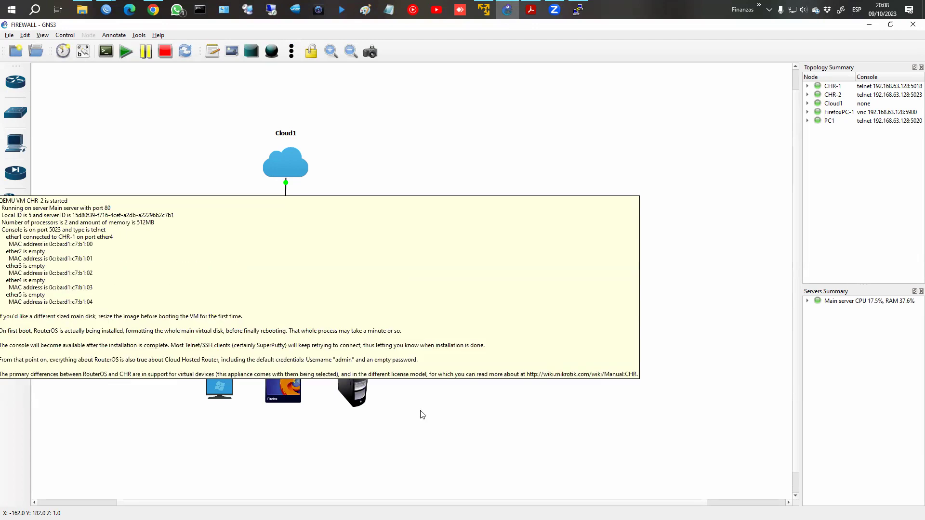
right_click(361, 394)
left_click(403, 225)
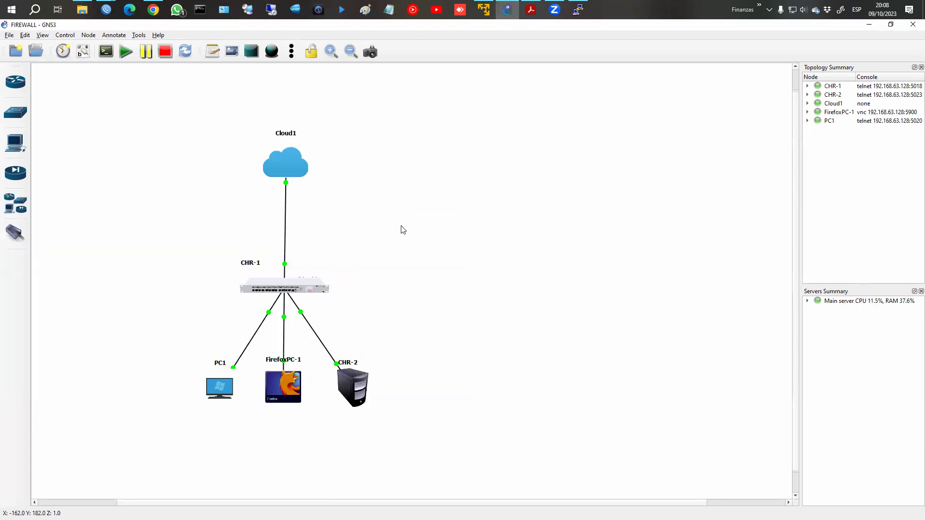
type("admin")
key("Return")
key("Return")
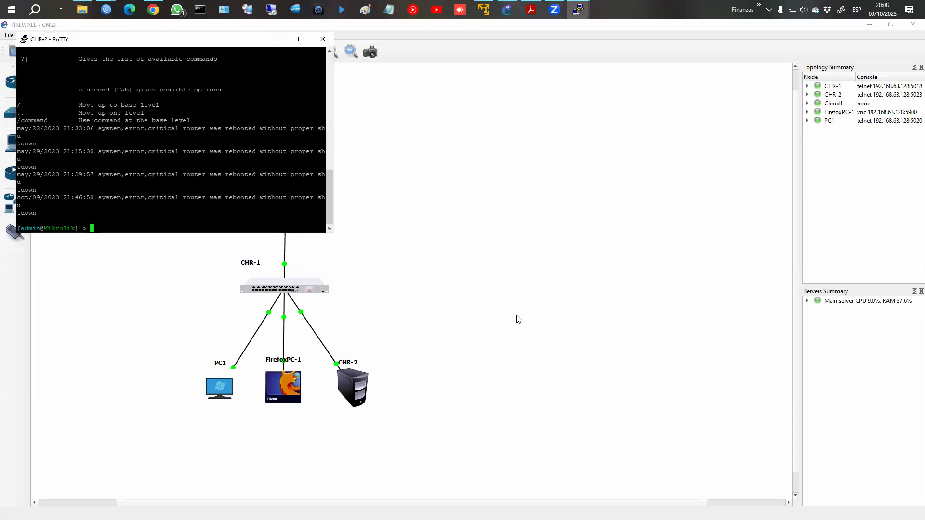
type("ip address print")
key("Return")
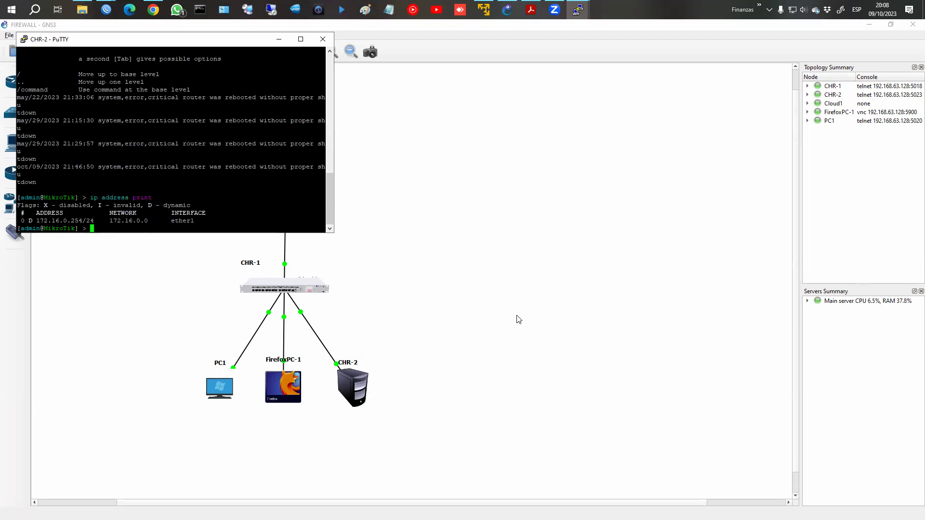
left_click(323, 39)
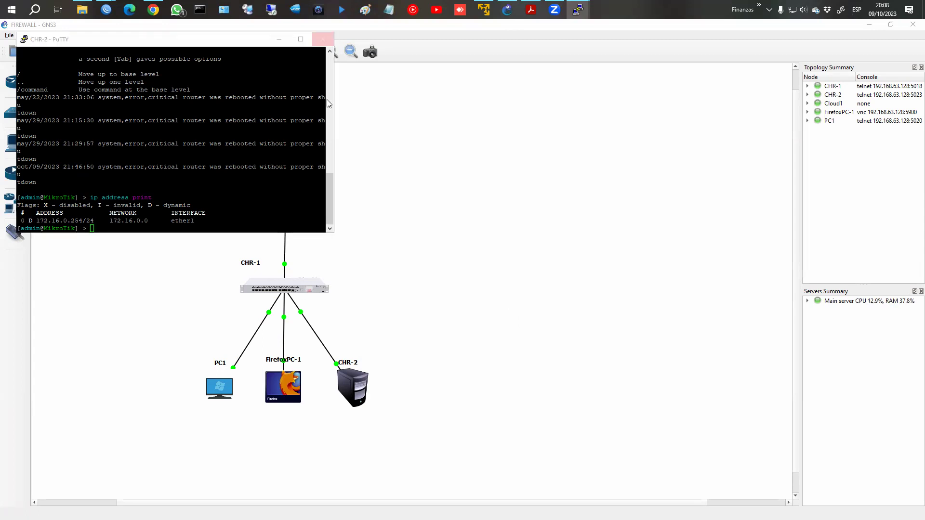
Close the CHR-2 PuTTY console and circle the Cloud1 node on the GNS3 topology.
left_click(478, 308)
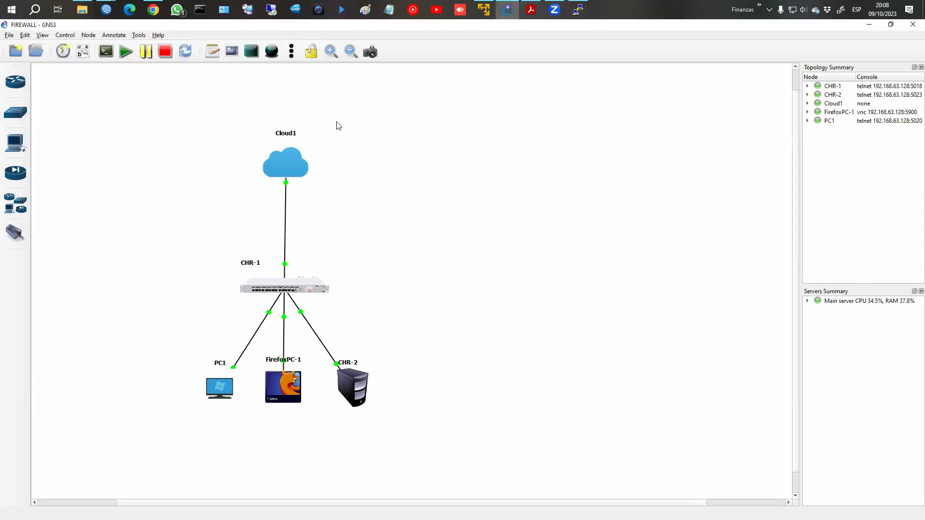
left_click_drag(277, 125, 324, 344)
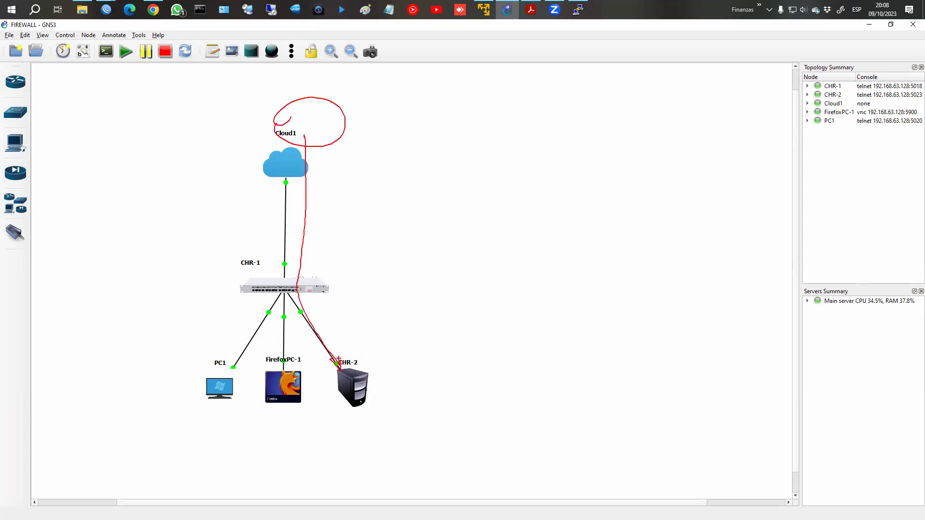
key("Escape")
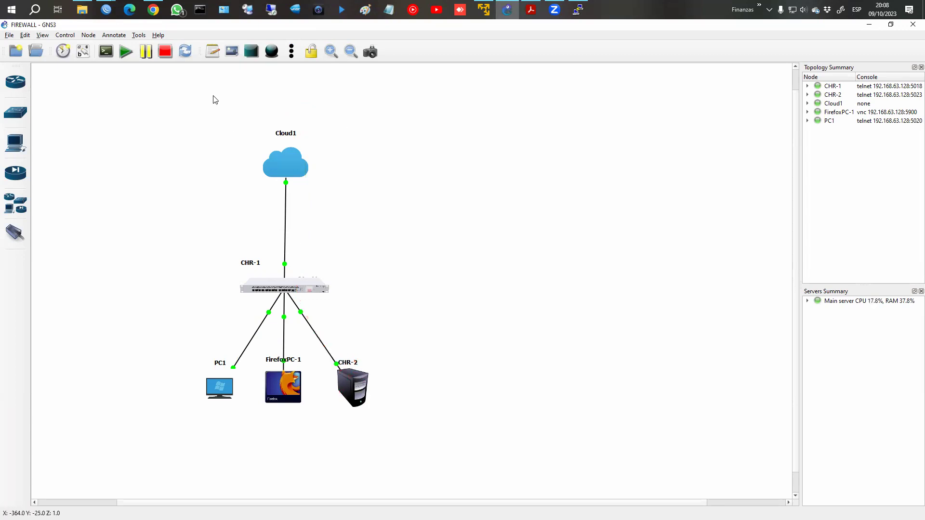
left_click(153, 9)
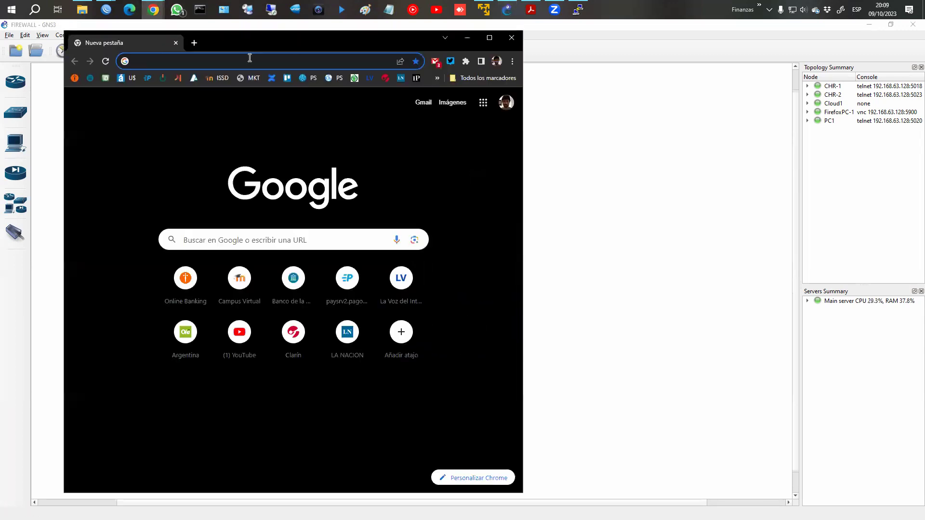
Load the router address 172.16.0.254 in Chrome.
left_click(249, 59)
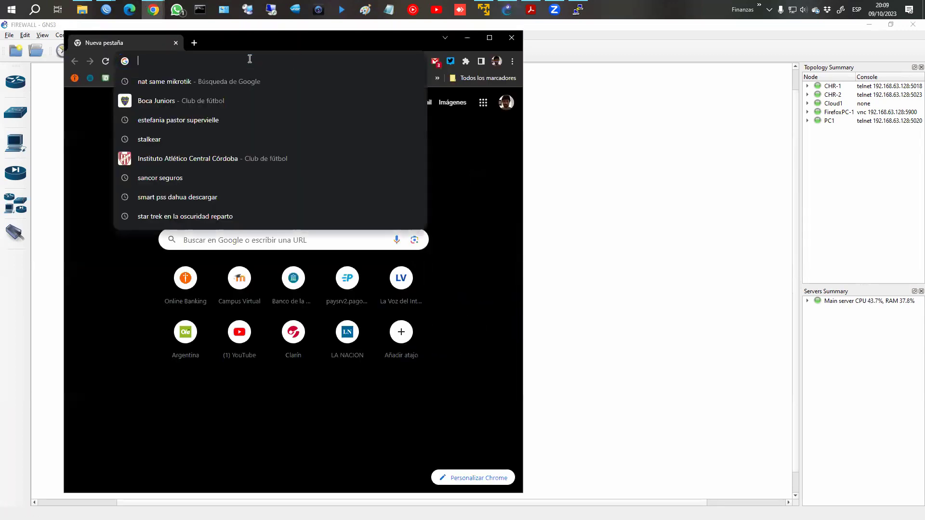
type("172.16.0.254")
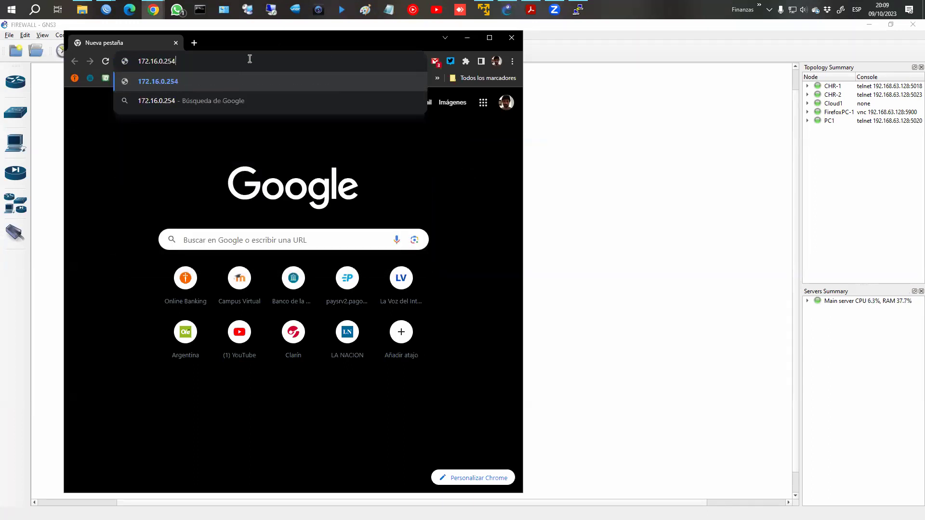
key("Return")
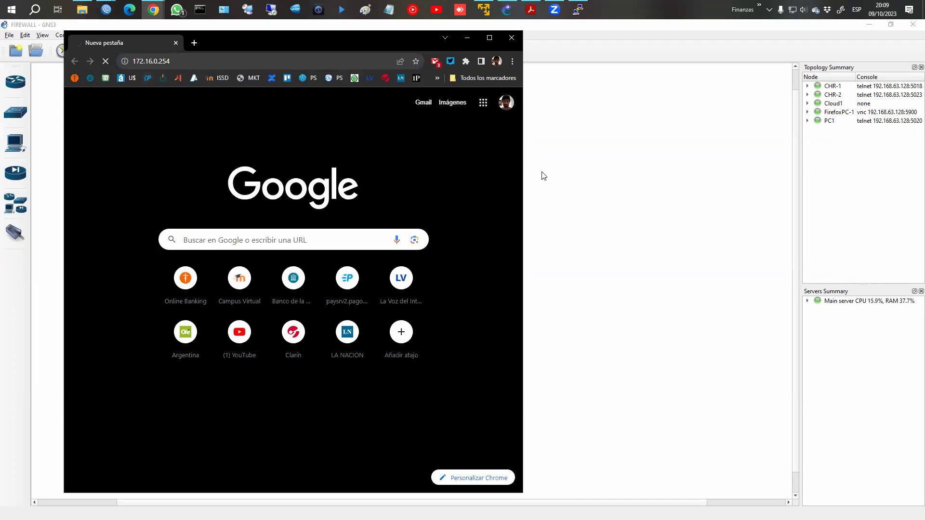
Return to WinBox and show the 11 firewall filter rules.
left_click(651, 187)
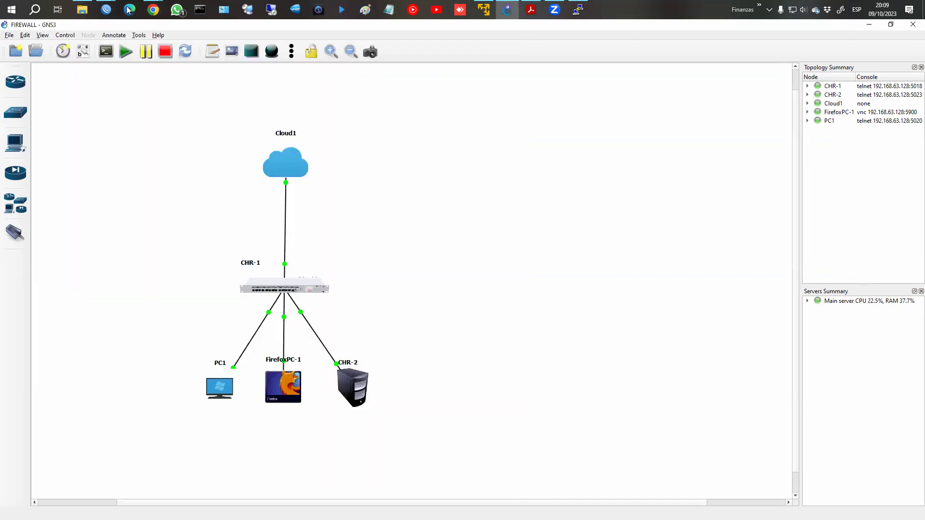
mouse_move(106, 10)
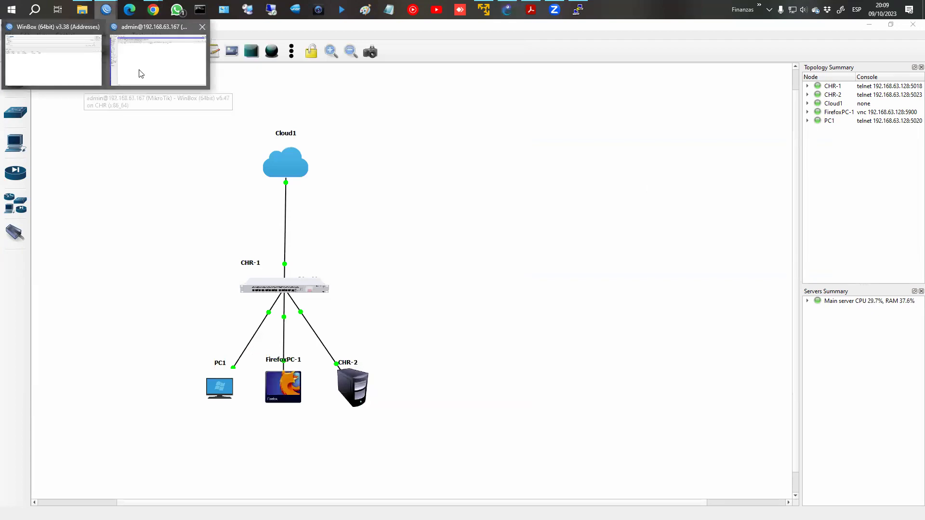
key("alt+Tab")
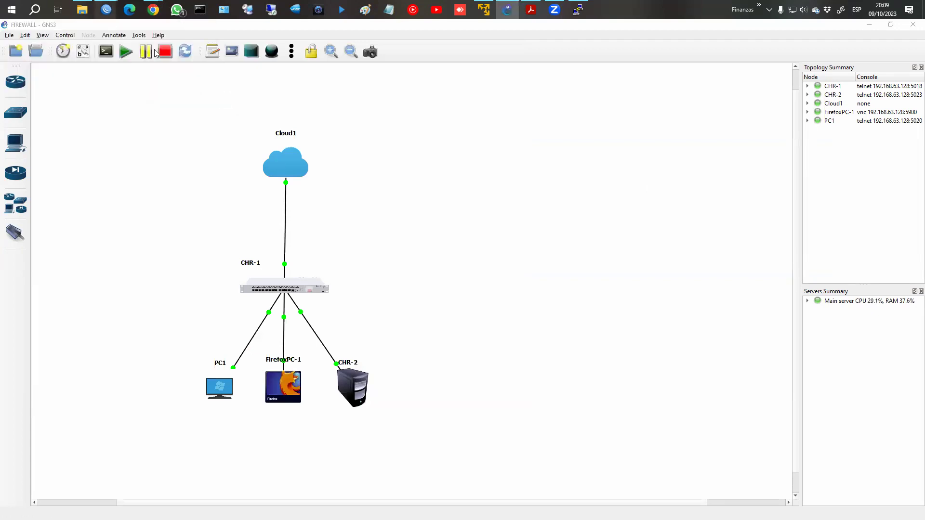
left_click(99, 75)
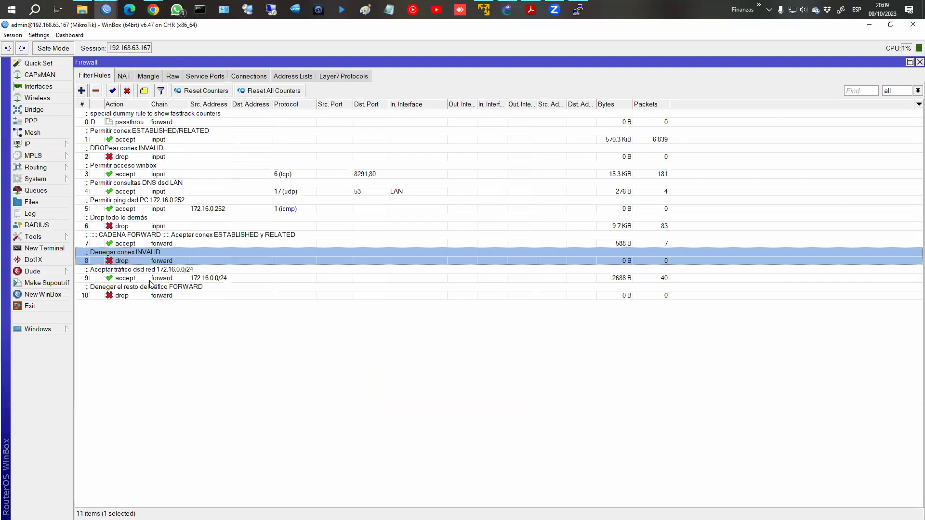
Reset all firewall rule counters and select forward rules 7 through 10.
left_click(325, 293)
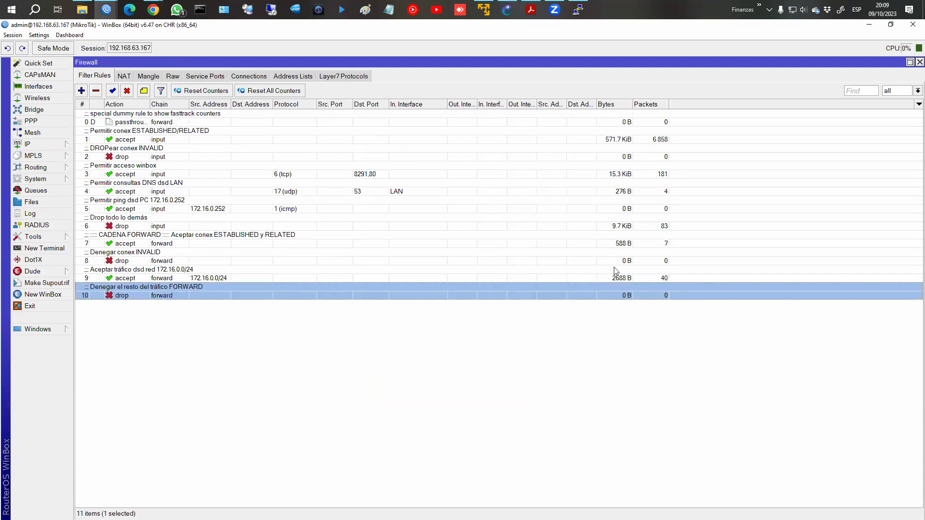
left_click(288, 92)
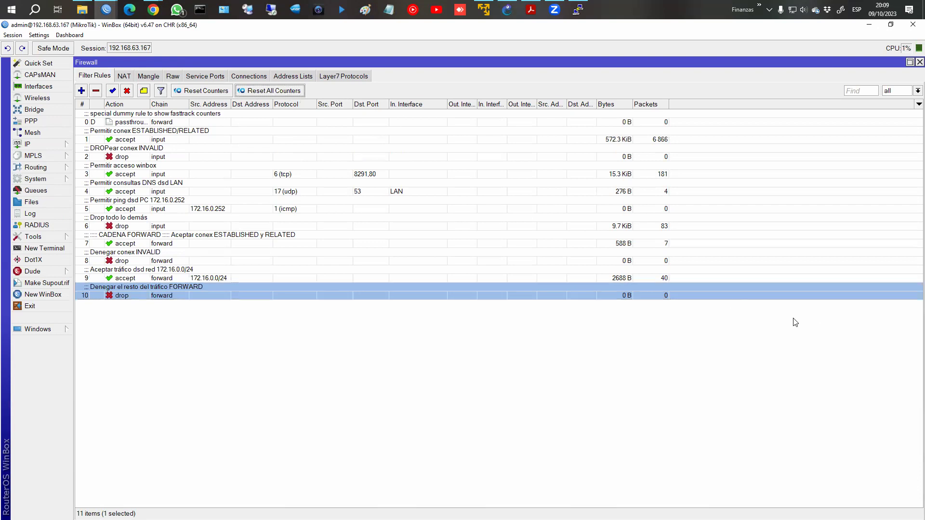
left_click_drag(619, 263, 606, 293)
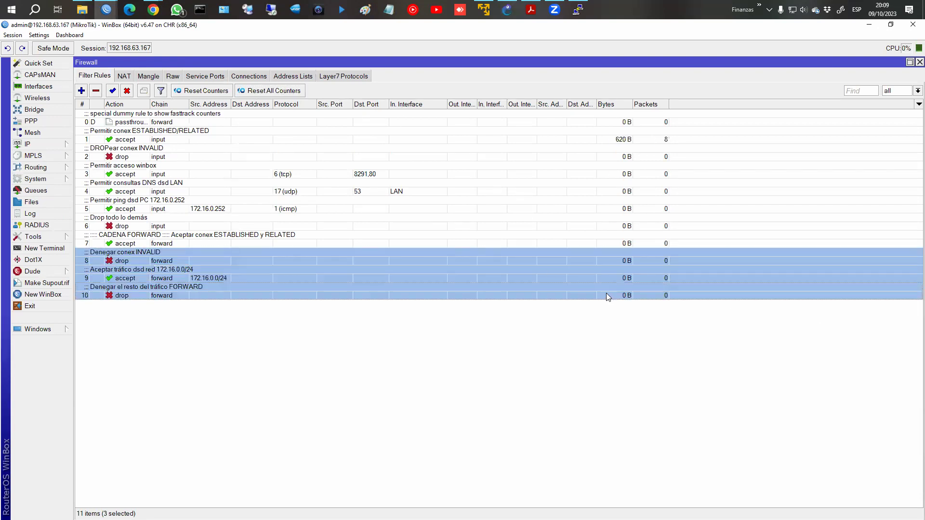
left_click(484, 232)
left_click(525, 226)
left_click(542, 293, "shift")
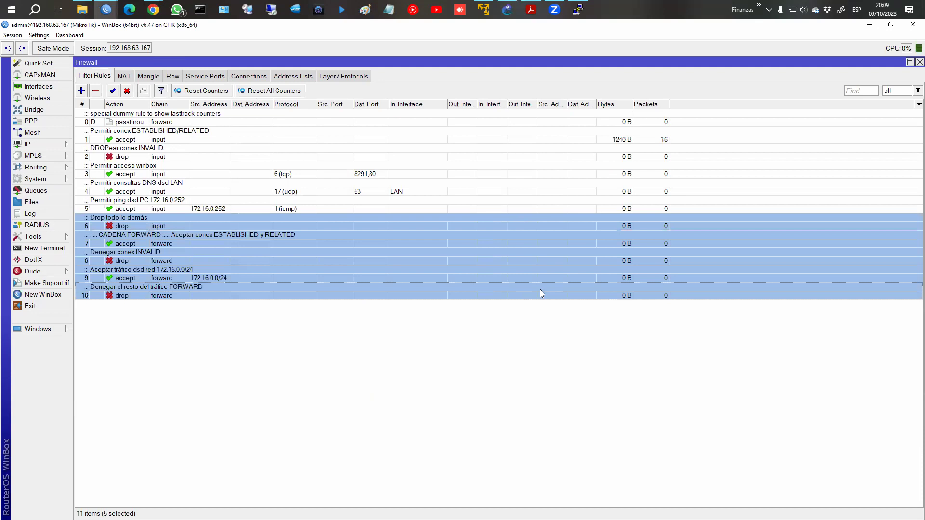
left_click(130, 235)
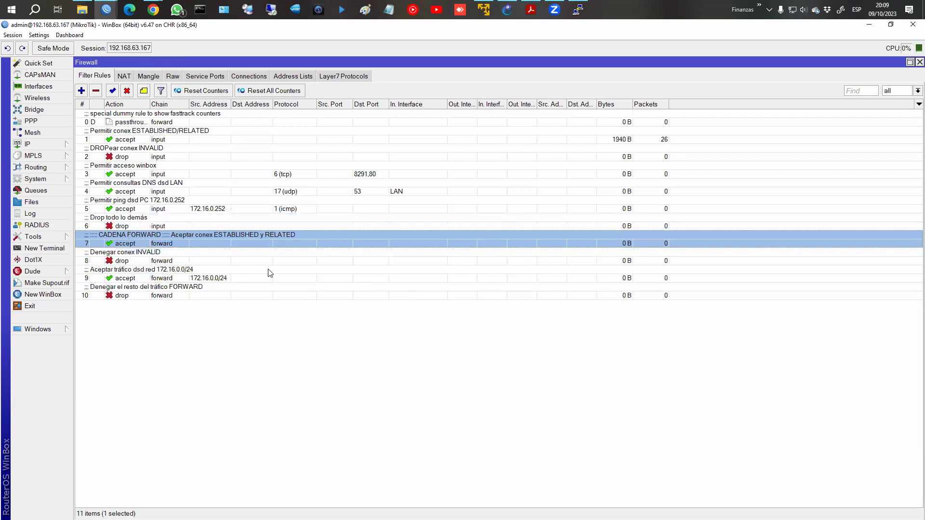
left_click(371, 295, "shift")
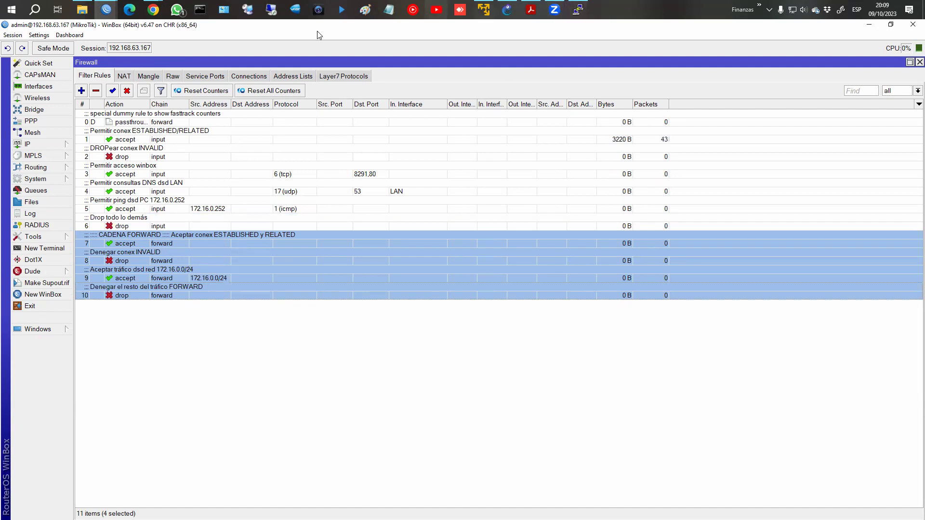
Reload 172.16.0.254 in Chrome, then go back to WinBox's NAT rules list.
mouse_move(153, 10)
left_click(203, 53)
left_click(195, 61)
key("Return")
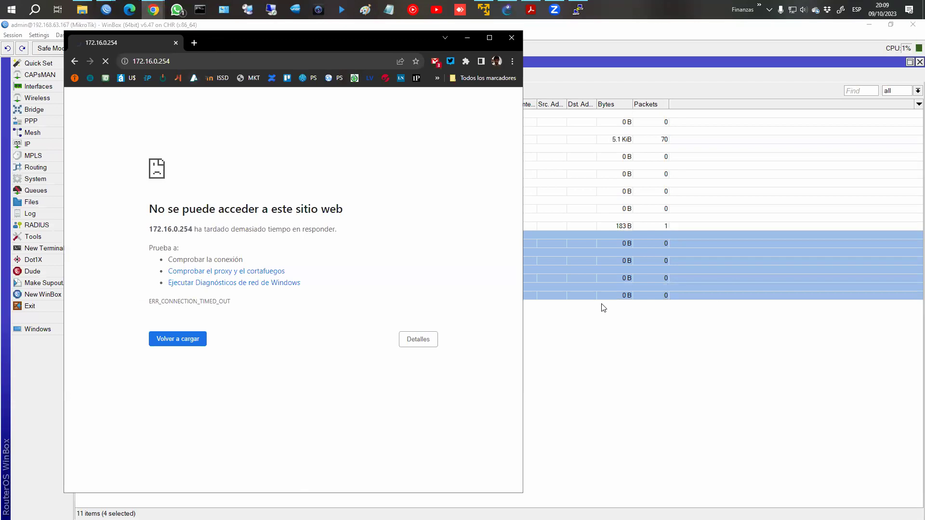
left_click(604, 308)
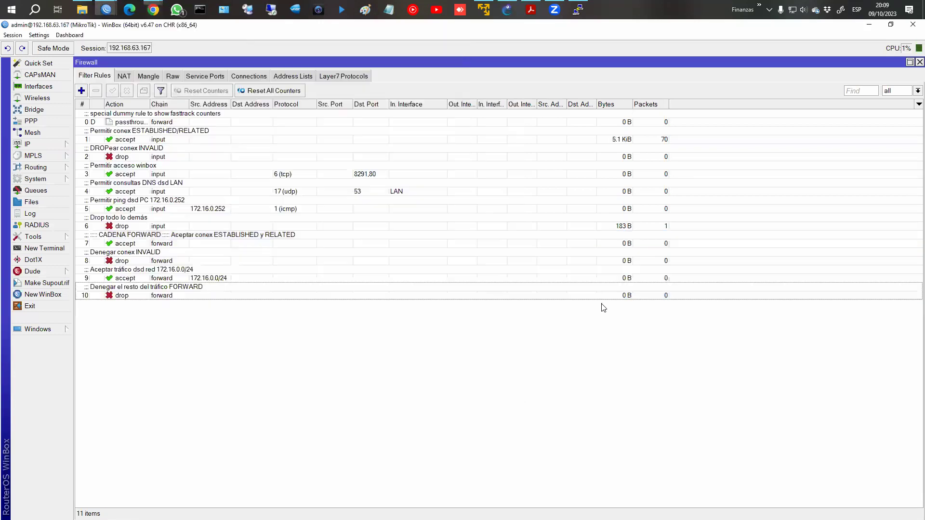
left_click(122, 77)
Add a new NAT rule with chain dstnat, in-interface ether1_WAN and protocol tcp.
left_click(577, 10)
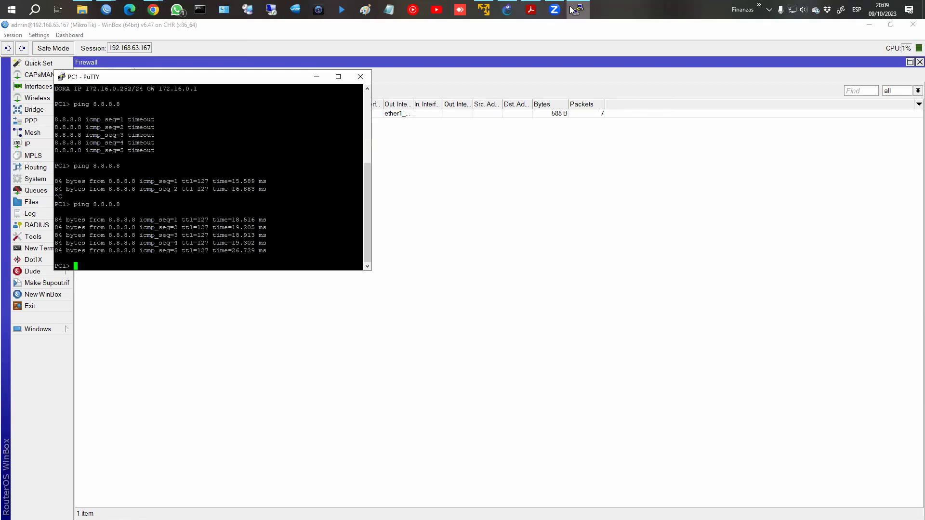
left_click(496, 221)
left_click(82, 91)
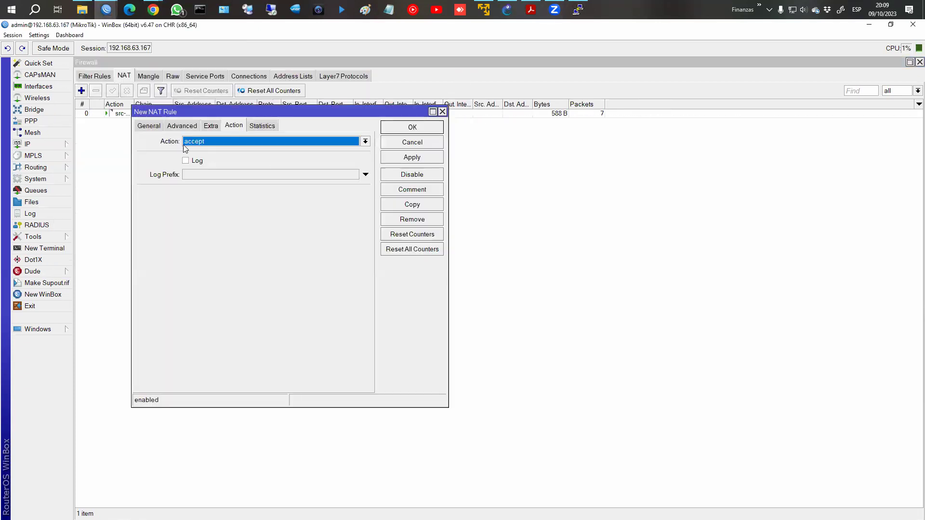
left_click(149, 125)
left_click(365, 141)
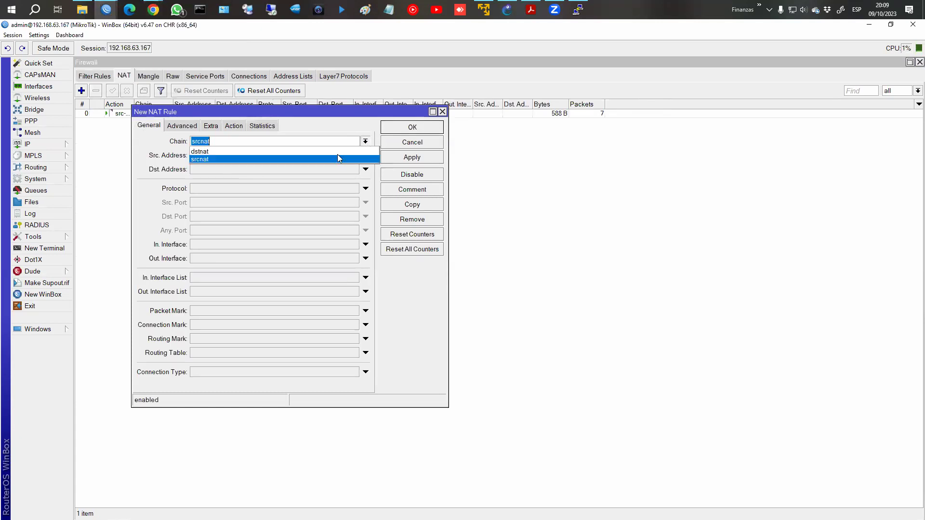
left_click(338, 151)
left_click(228, 245)
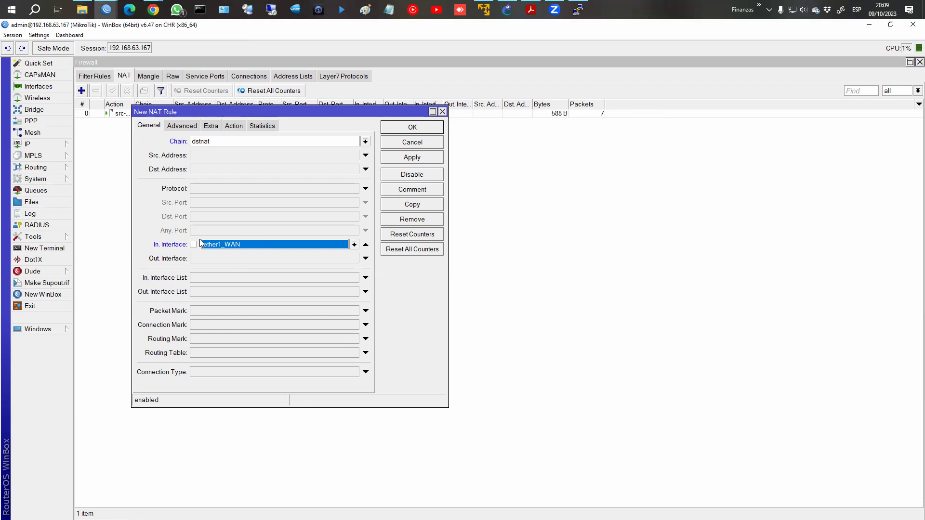
left_click(202, 191)
left_click(219, 202)
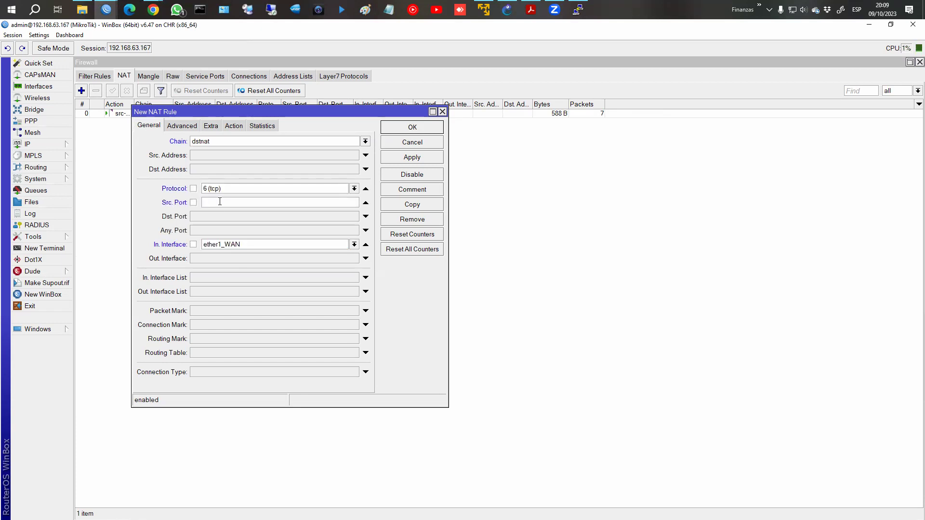
Check the CHR-2 node in GNS3, then return to edit the new rule's source port.
left_click(577, 9)
left_click(508, 9)
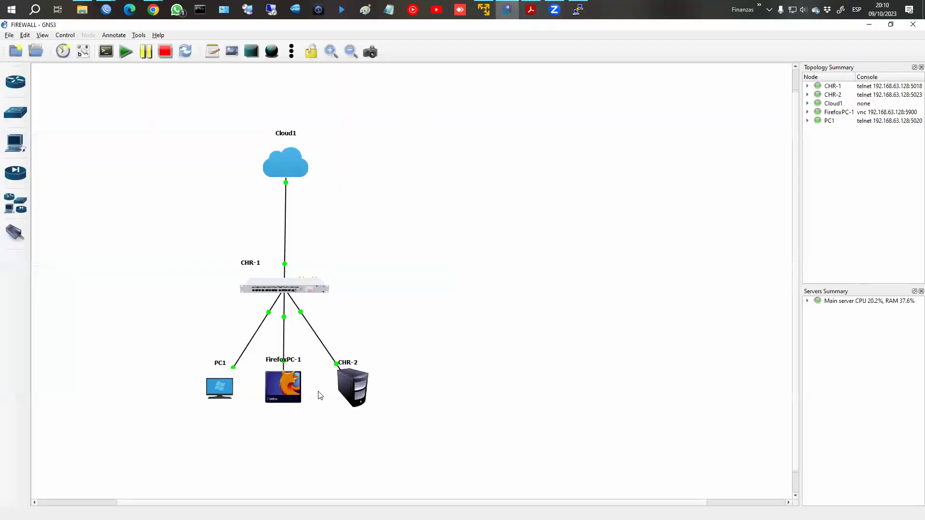
right_click(354, 381)
left_click(355, 389)
key("alt+Tab")
left_click(107, 10)
left_click(173, 72)
left_click(107, 10)
left_click(166, 54)
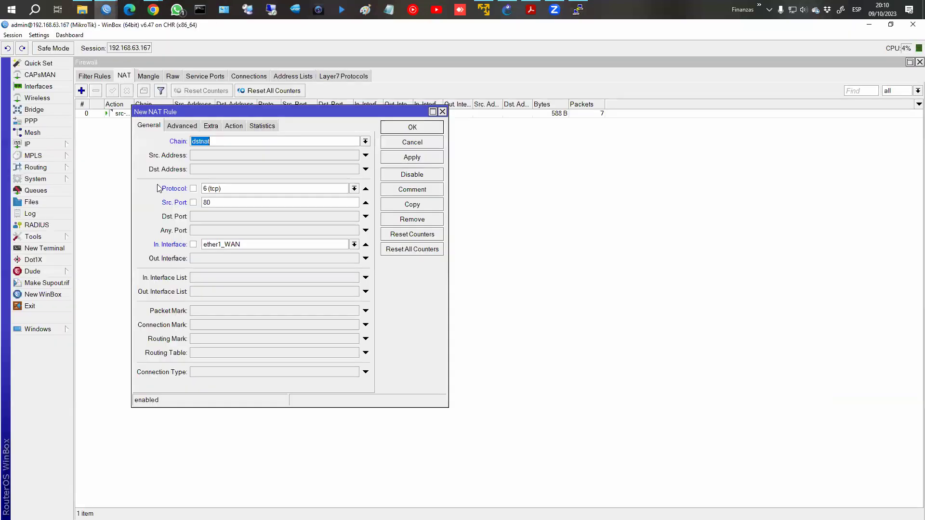
left_click(214, 203)
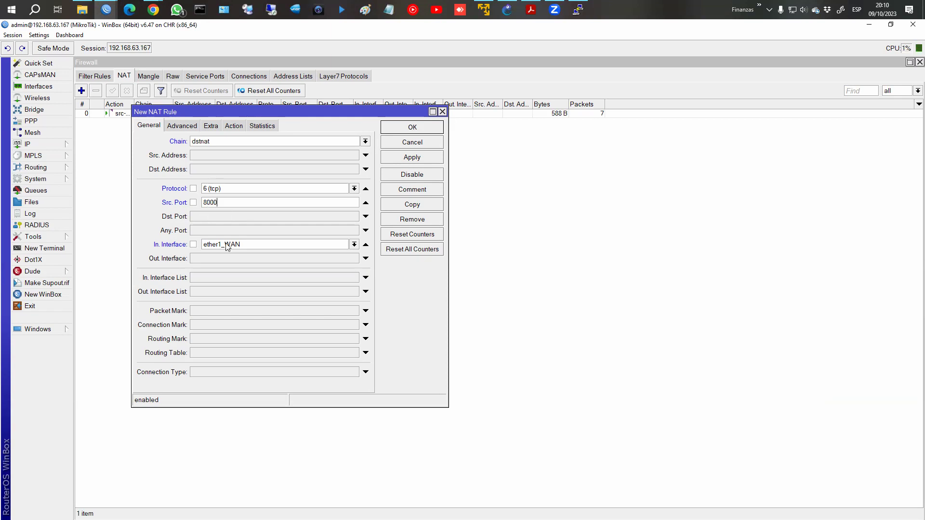
Set the rule's action to dst-nat with To Ports 80, fill To Addresses, and save it.
left_click(234, 125)
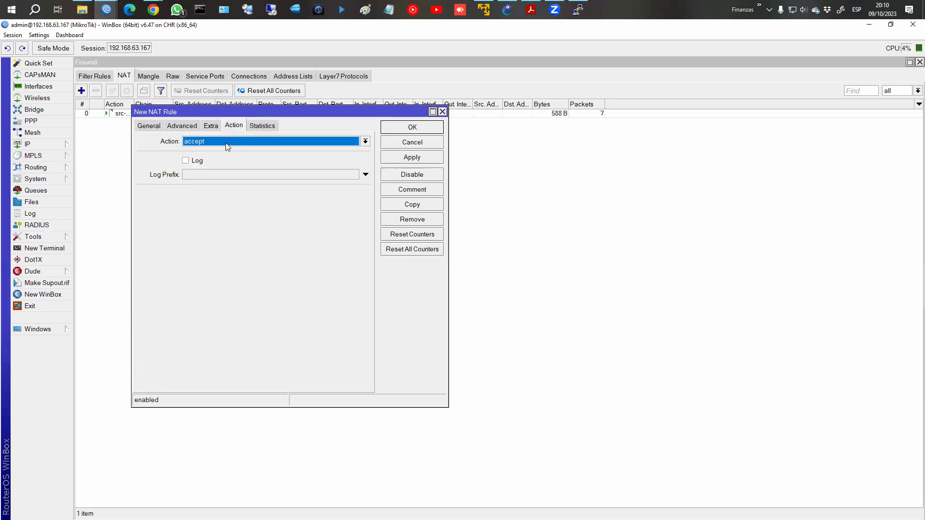
left_click(217, 142)
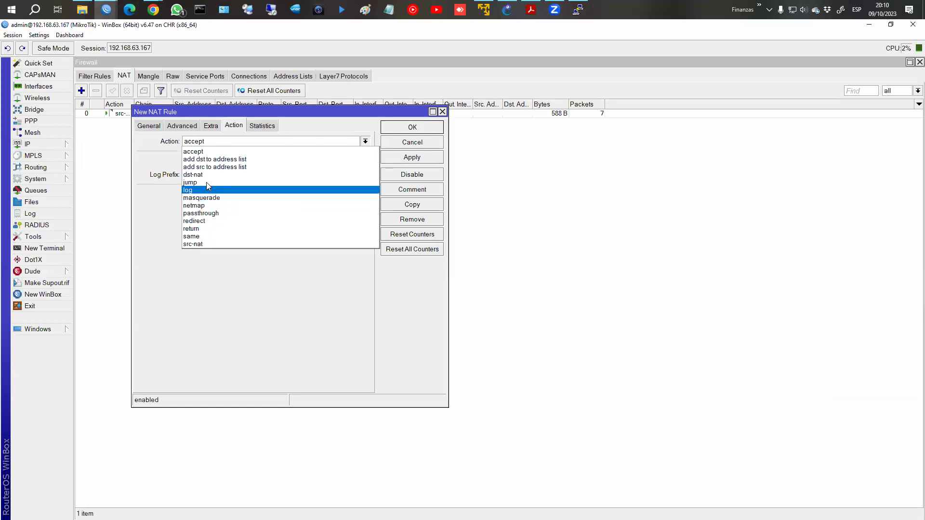
left_click(203, 174)
left_click(206, 195)
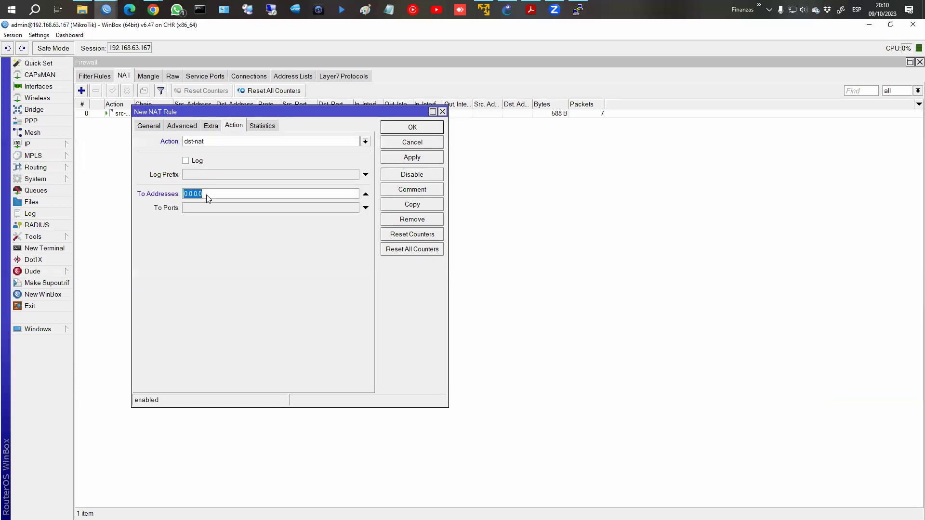
type("17")
left_click(209, 208)
type("80")
left_click(429, 162)
left_click(423, 128)
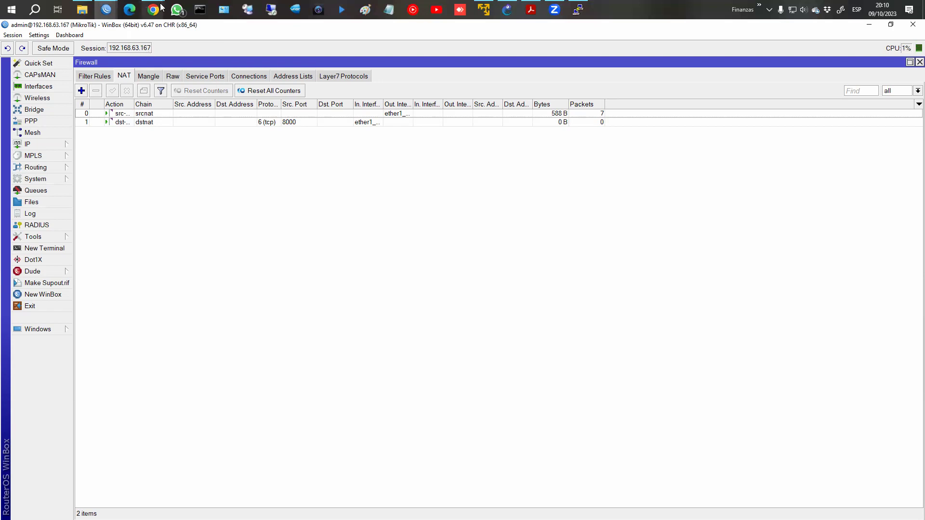
Bring Chrome forward with its current address selected.
mouse_move(153, 10)
left_click(208, 55)
left_click(191, 57)
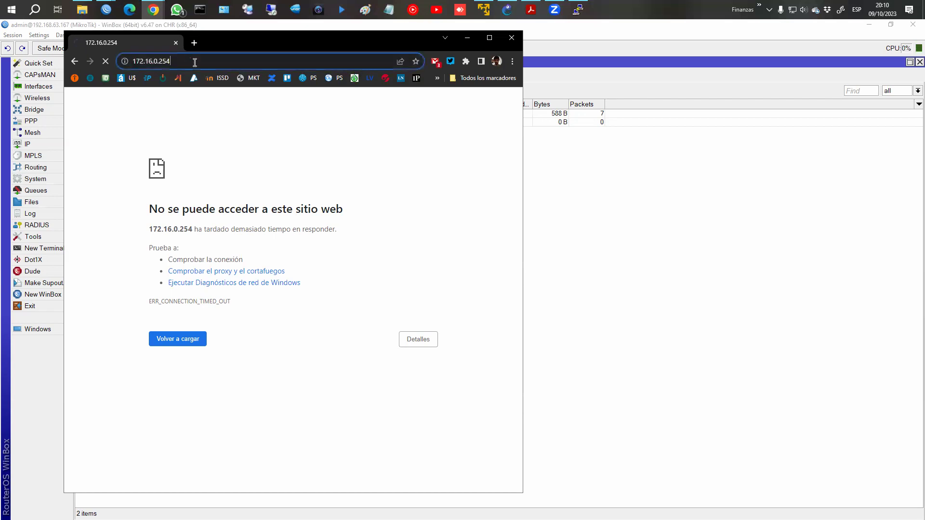
Load 192.168.63.167:8000 in Chrome to test the port forward.
left_click(195, 63)
type(":8000")
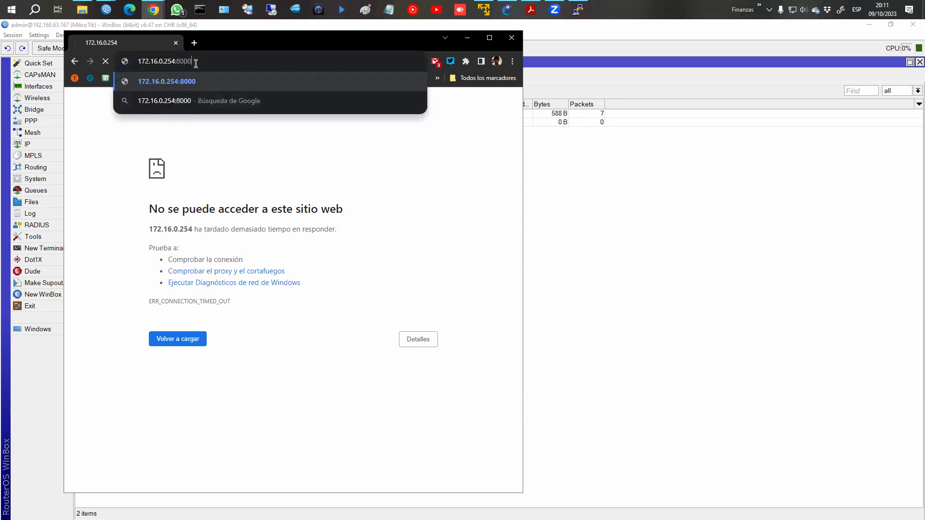
key("Return")
left_click(190, 62)
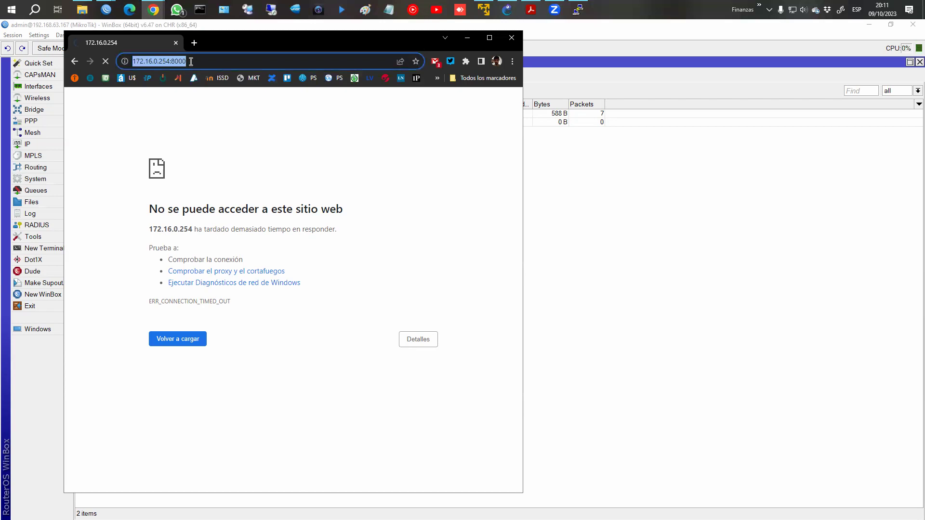
left_click_drag(135, 61, 246, 66)
type("92.168.")
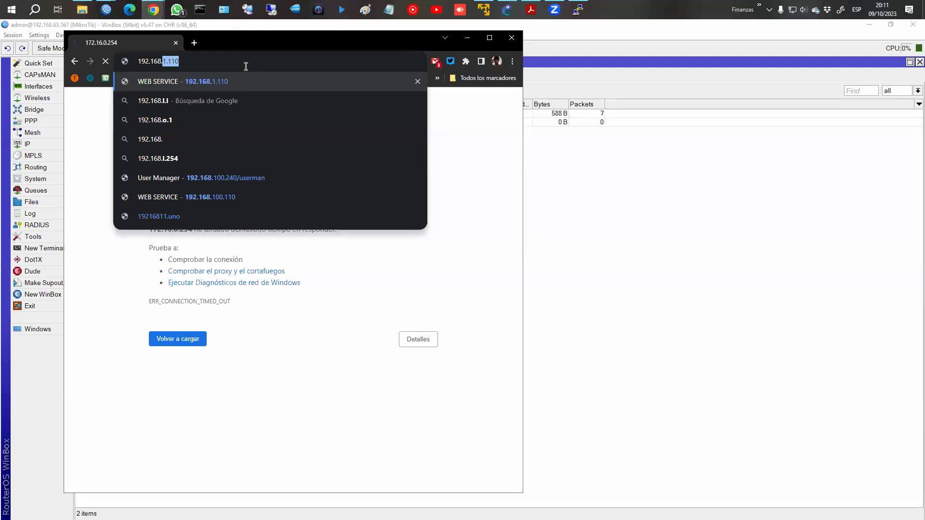
type("63.167:8000")
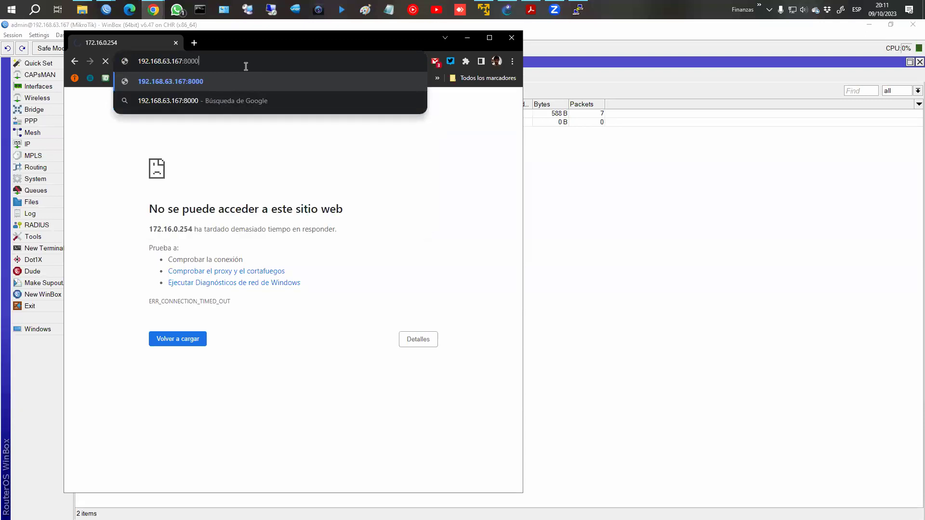
key("Return")
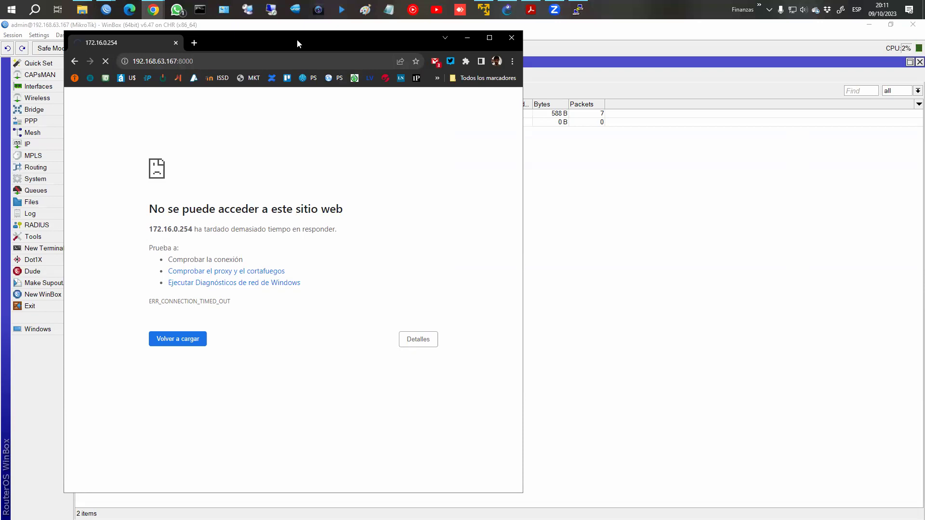
Move Chrome aside and select the dstnat rule in WinBox's NAT list.
left_click_drag(297, 39, 652, 52)
left_click(329, 114)
left_click(592, 123)
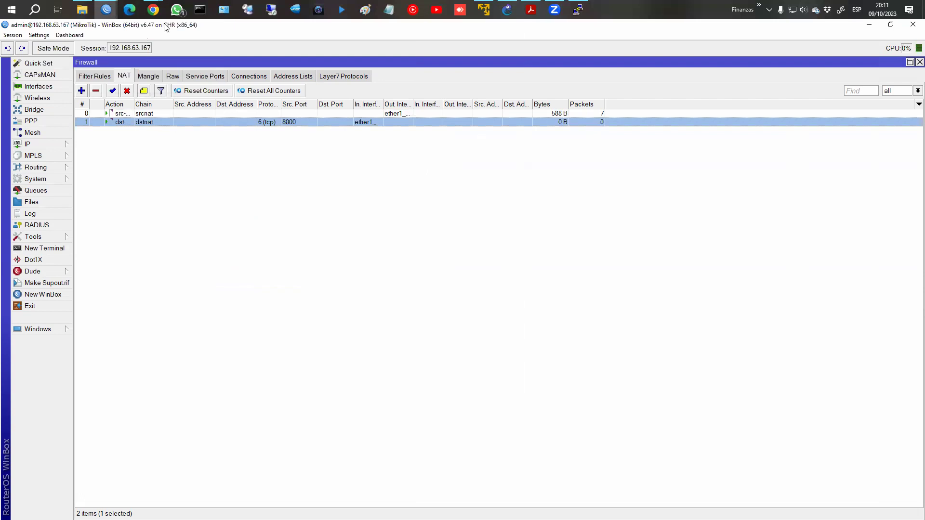
Reload 192.168.63.167:8000 in Chrome, then open NAT Rule <8000>'s General settings in WinBox.
mouse_move(154, 10)
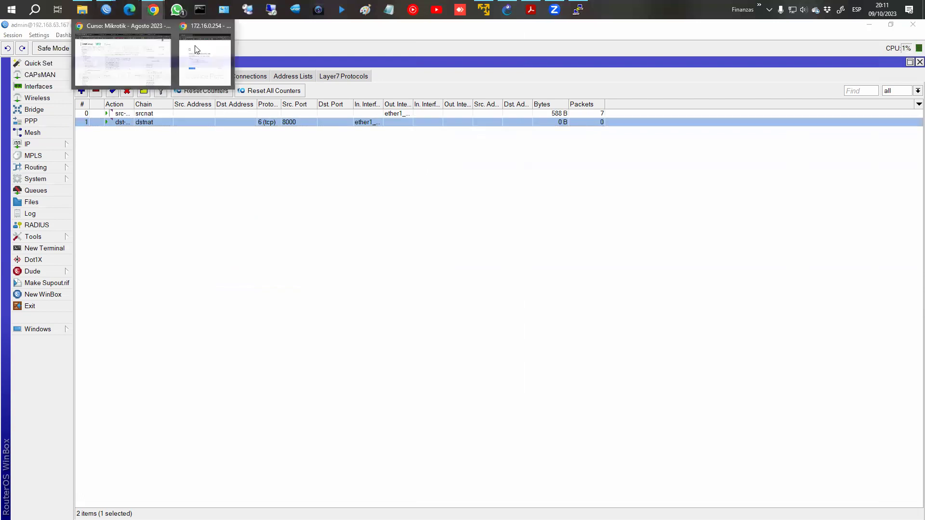
left_click(196, 46)
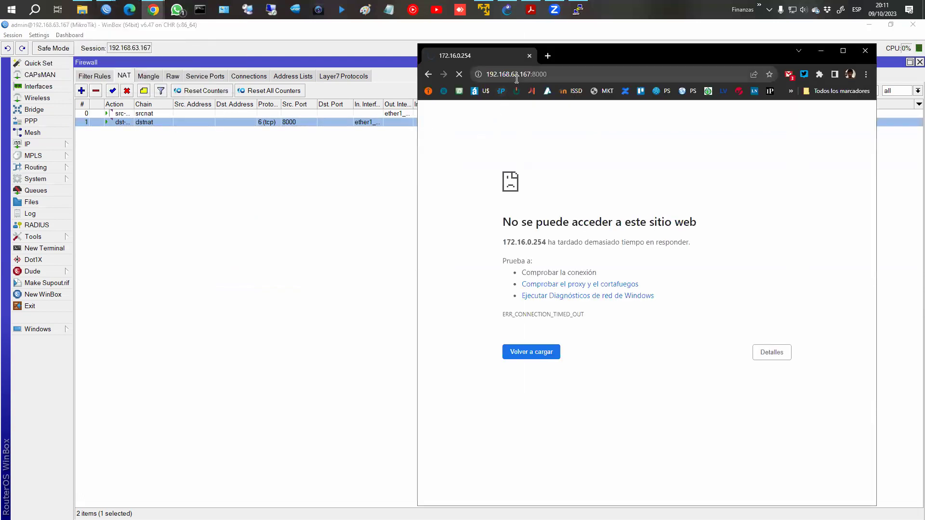
left_click(557, 76)
key("Return")
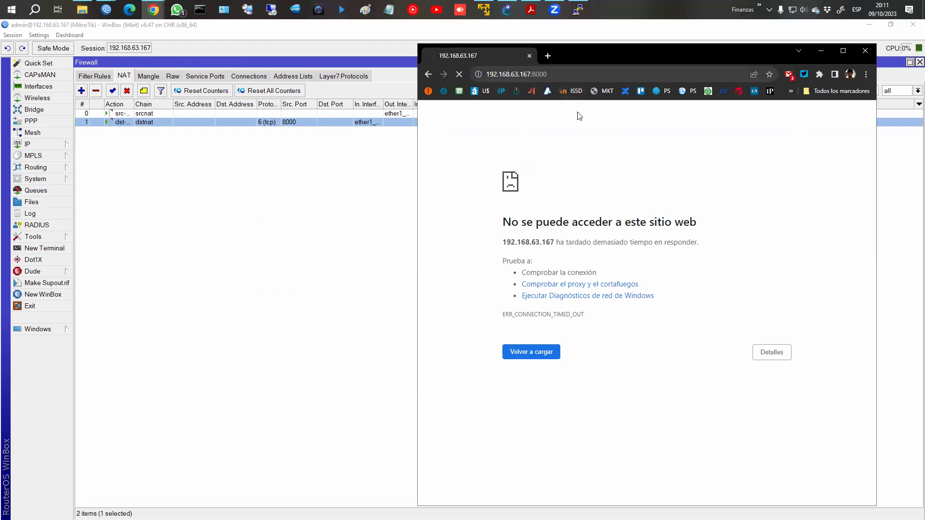
left_click(293, 122)
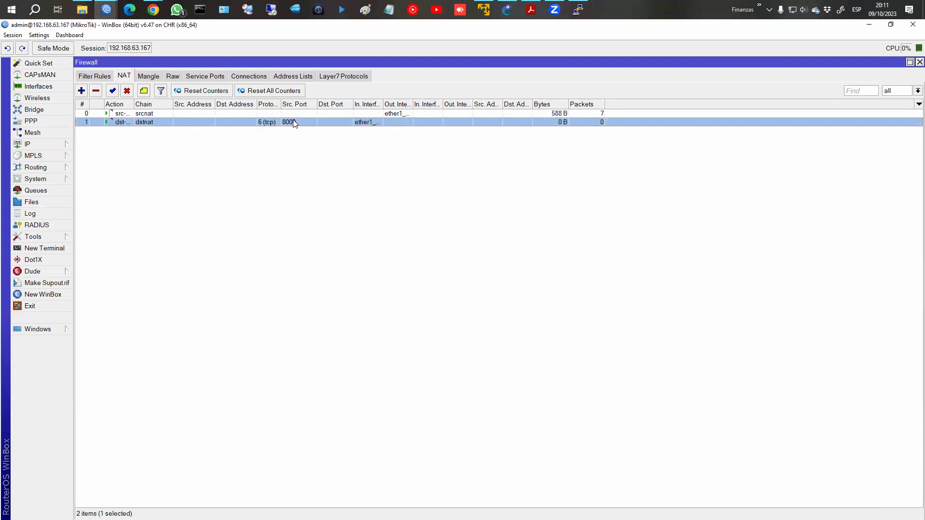
double_click(292, 122)
left_click(149, 126)
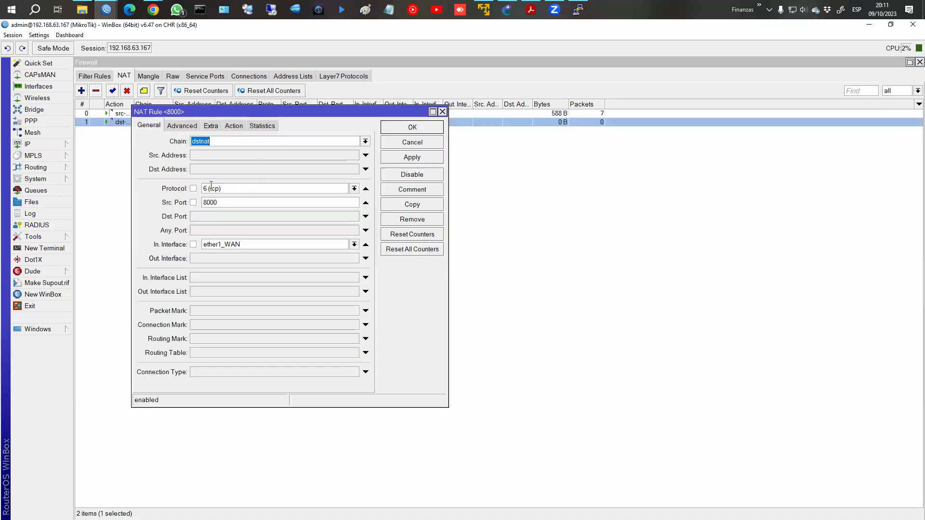
Close the rule, widen the In. Interface column, and retry the port-8000 page in Chrome.
left_click(417, 130)
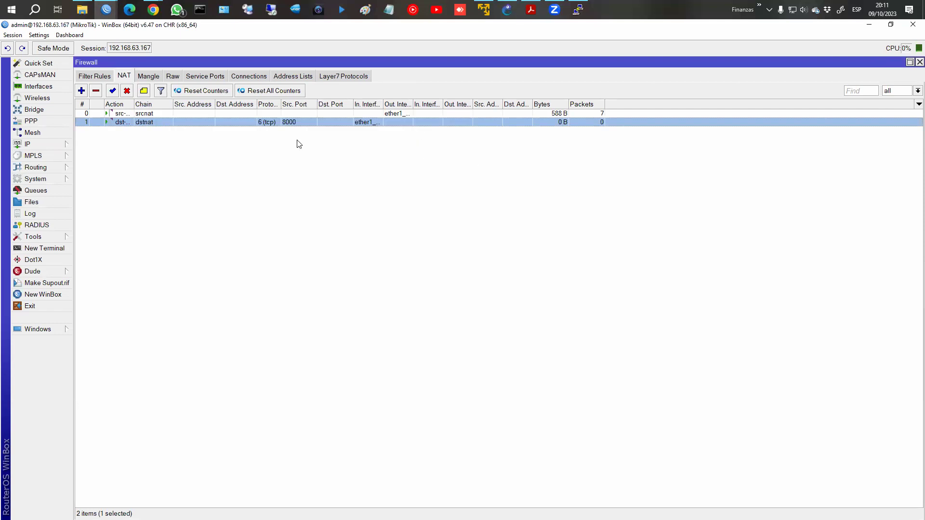
left_click_drag(383, 103, 438, 103)
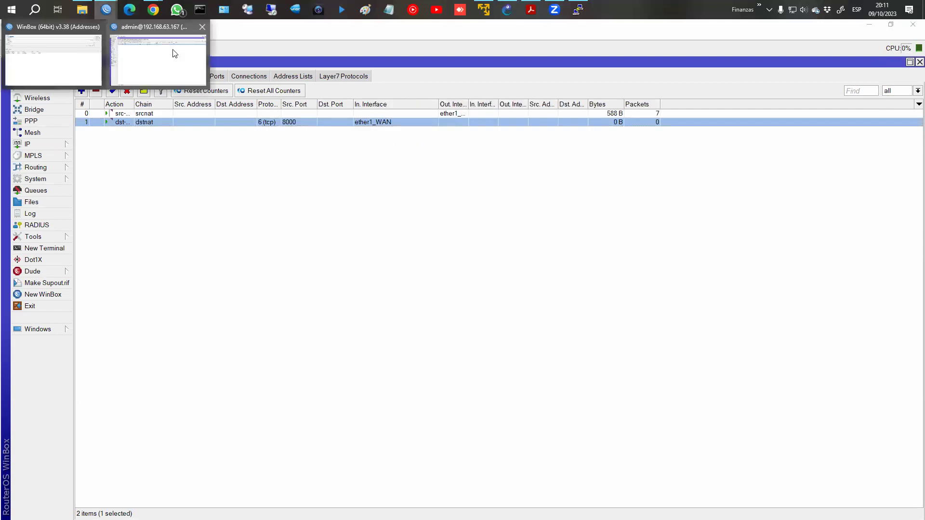
mouse_move(153, 10)
left_click(190, 54)
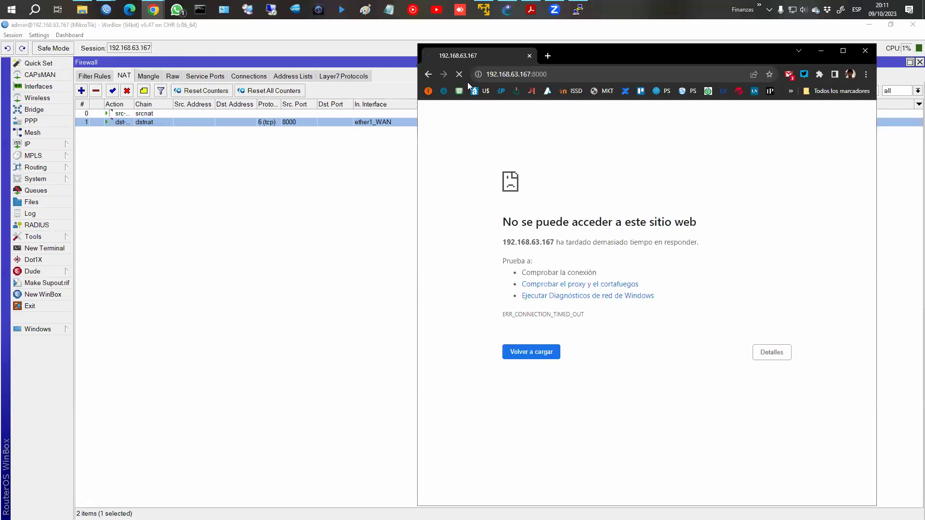
left_click(535, 74)
key("Return")
left_click(83, 75)
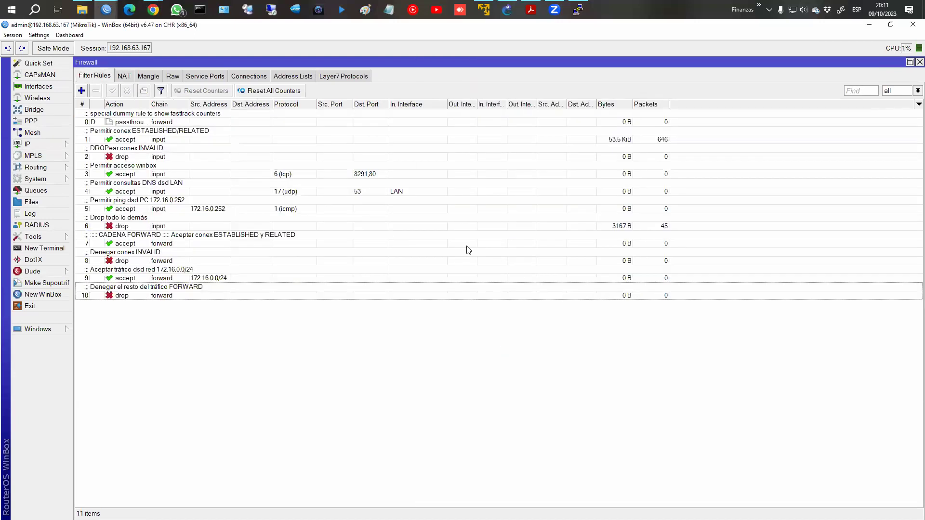
Reload the test page, ping 192.168.63.167 from a command prompt, and select rule 6.
mouse_move(153, 10)
left_click(210, 65)
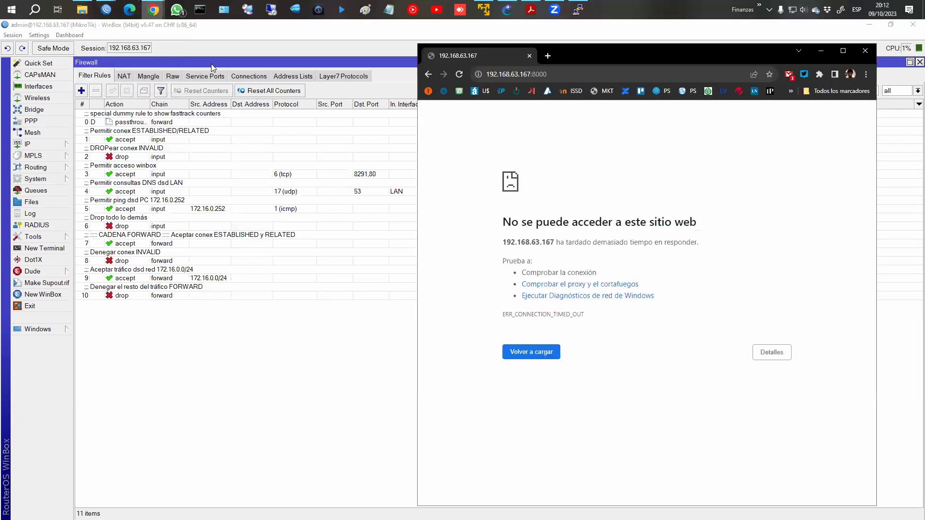
left_click(539, 75)
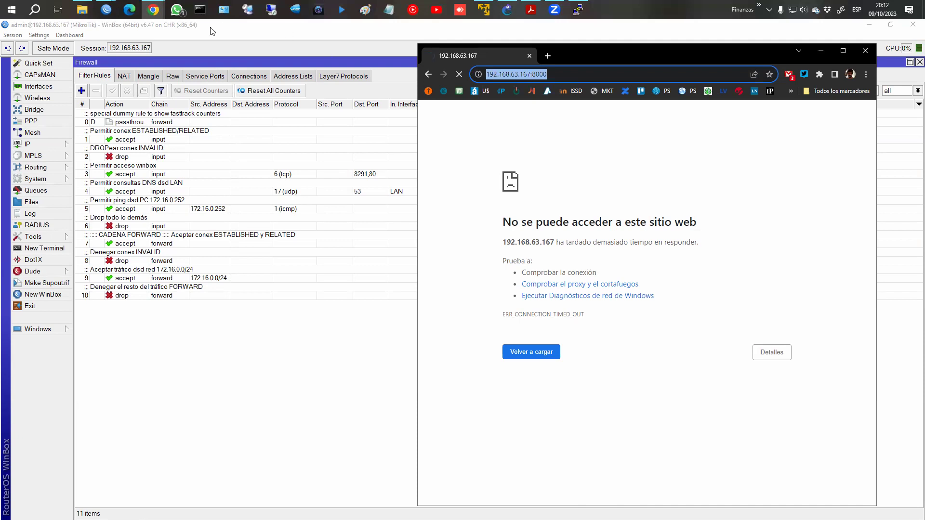
left_click(200, 13)
type("ping 192.68.6")
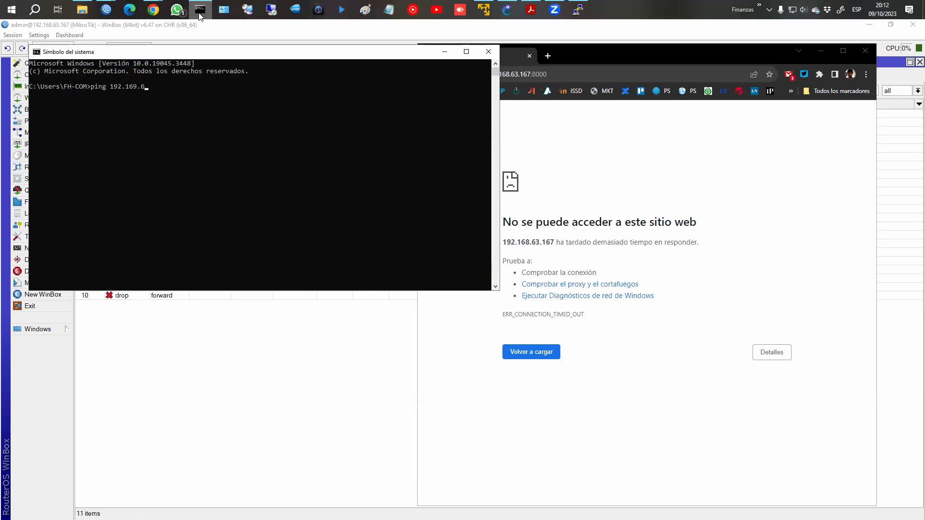
type(".63")
key("Return")
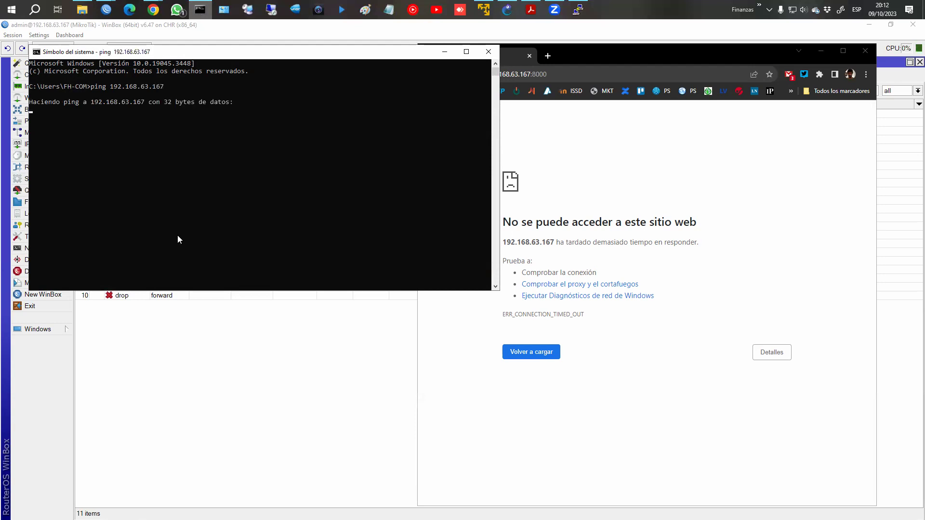
left_click(183, 322)
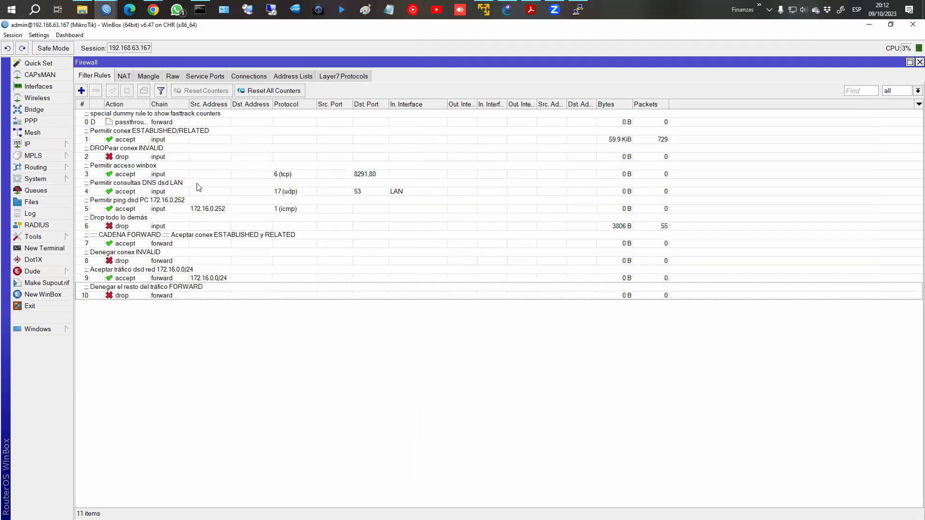
left_click(213, 229)
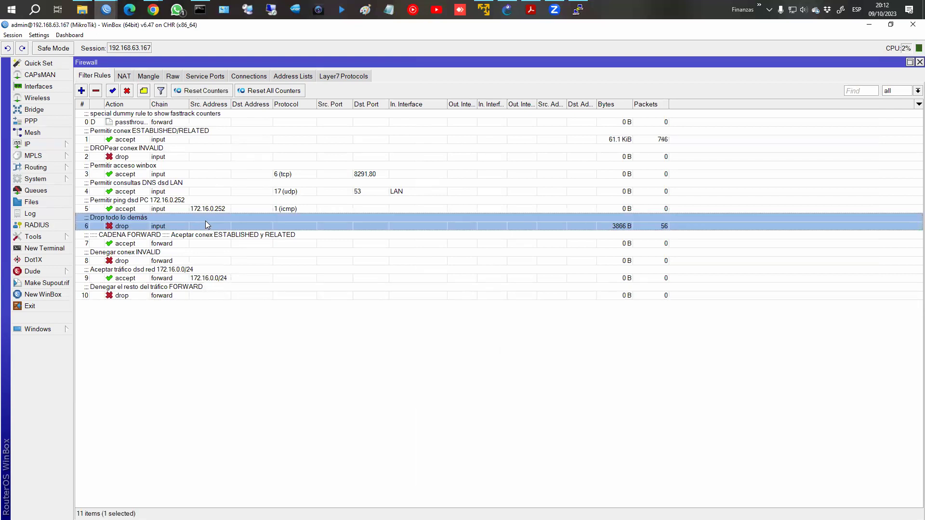
Disable the Drop todo lo demás rule and re-run the ping.
left_click(128, 91)
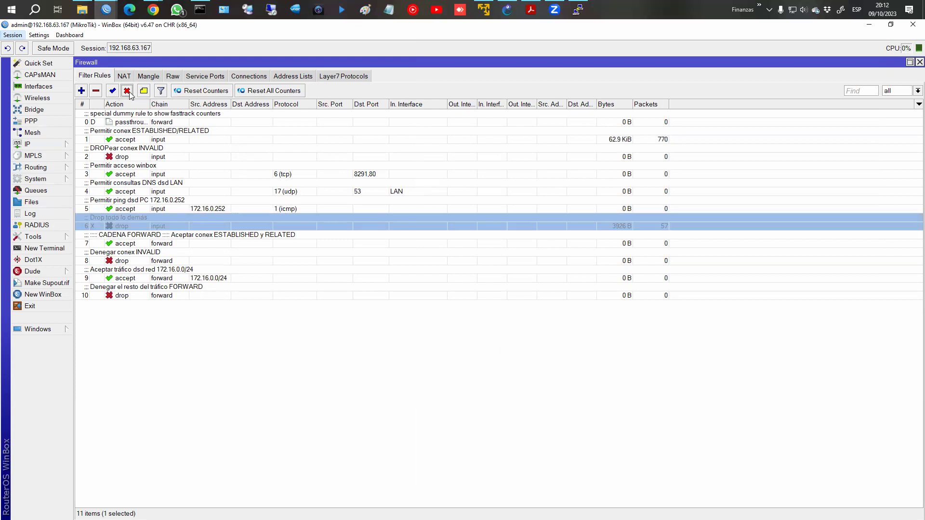
key("alt+Tab")
left_click(406, 177)
key("Up")
key("Return")
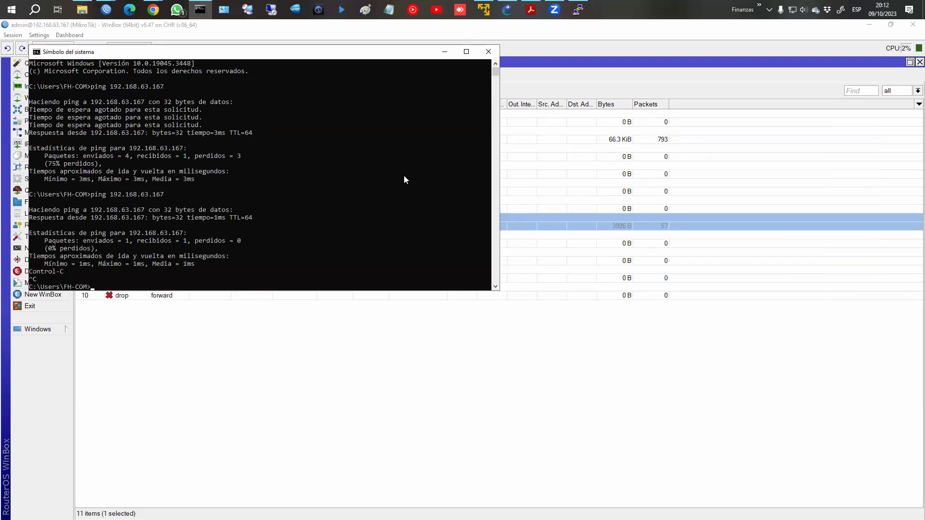
Re-enable the Drop todo lo demás rule, then run the ping again and stop it.
left_click(238, 324)
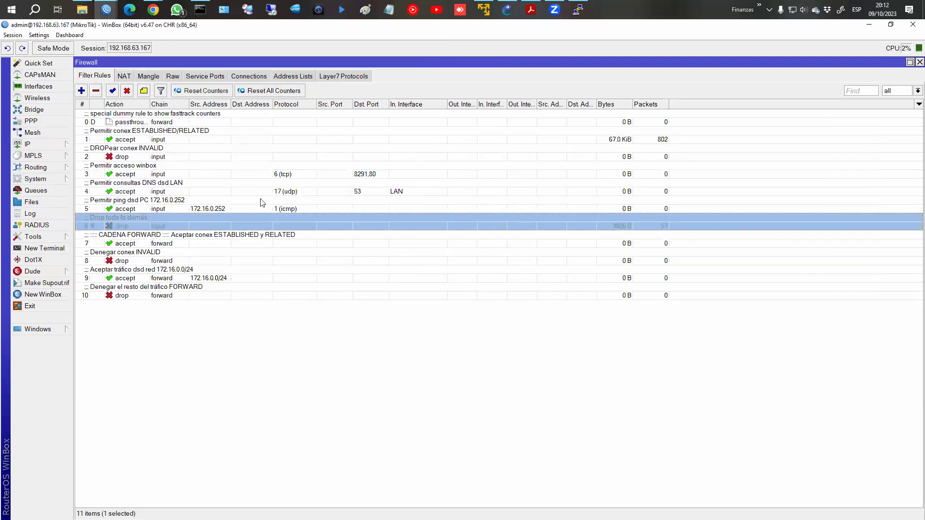
left_click(207, 208)
left_click(206, 219)
left_click(113, 91)
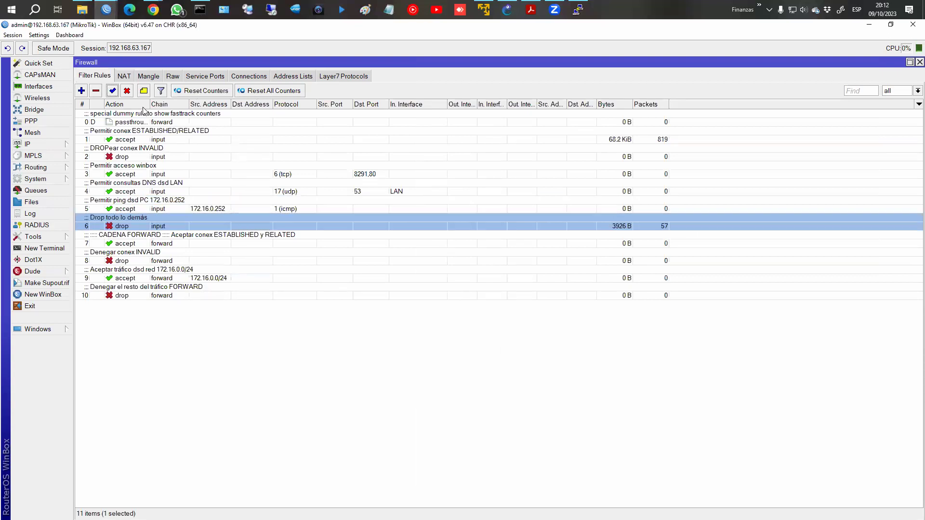
key("alt+Tab")
left_click(284, 251)
key("Up")
key("Return")
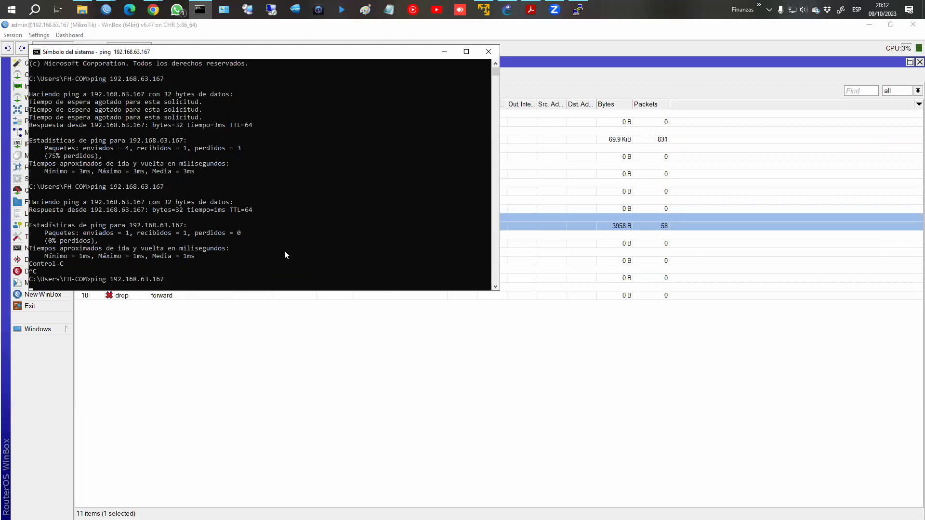
key("ctrl+c")
Toggle the established/related accept rule off and on, and remove both tracked connections.
left_click(551, 137)
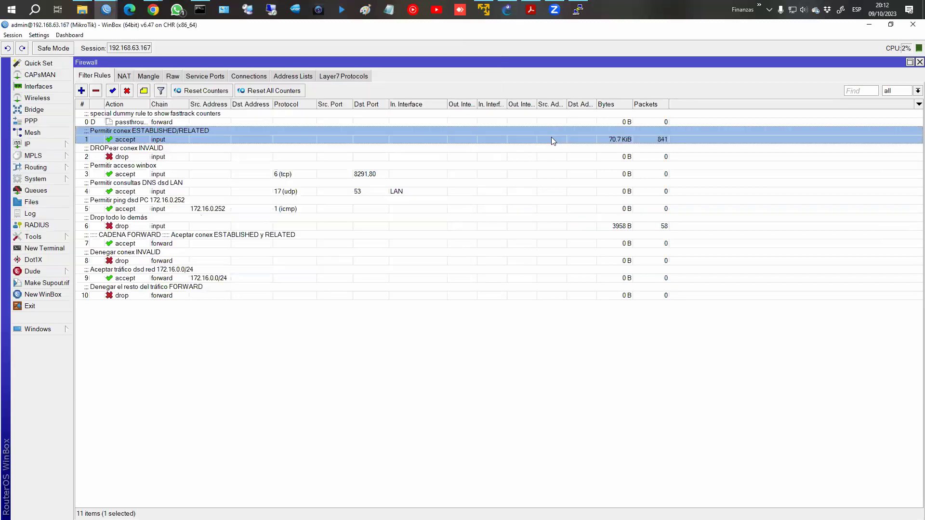
left_click(127, 92)
left_click(113, 91)
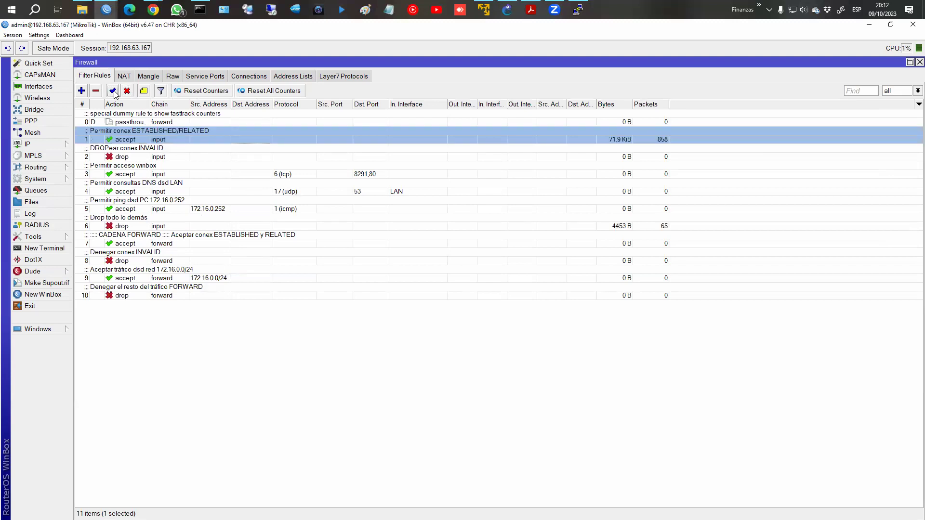
left_click(247, 77)
left_click_drag(203, 114, 198, 122)
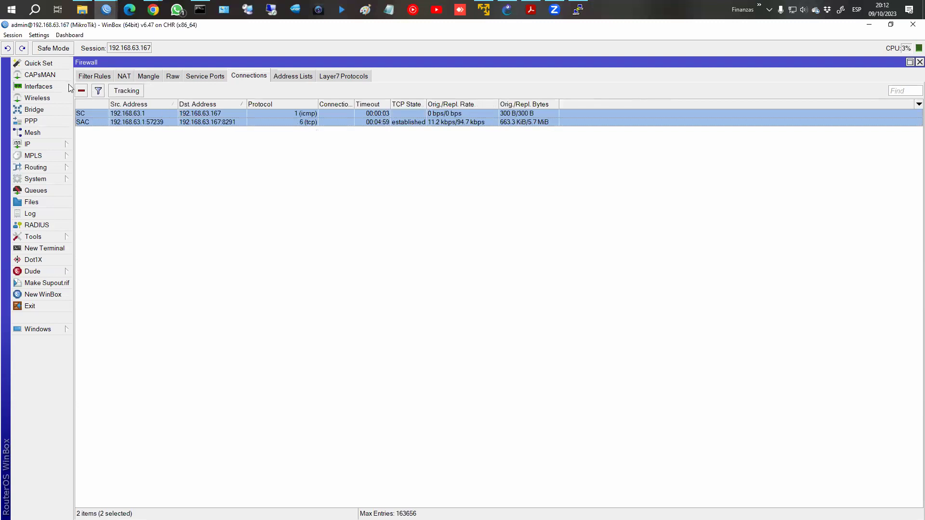
left_click(79, 90)
left_click(88, 78)
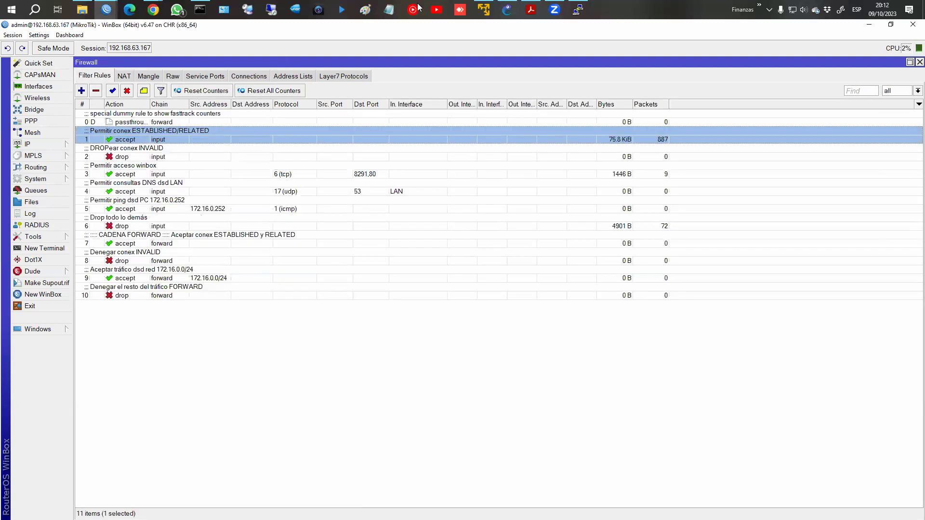
Re-run the ping and open the rule allowing ping from 172.16.0.252.
left_click(204, 5)
key("Up")
key("Return")
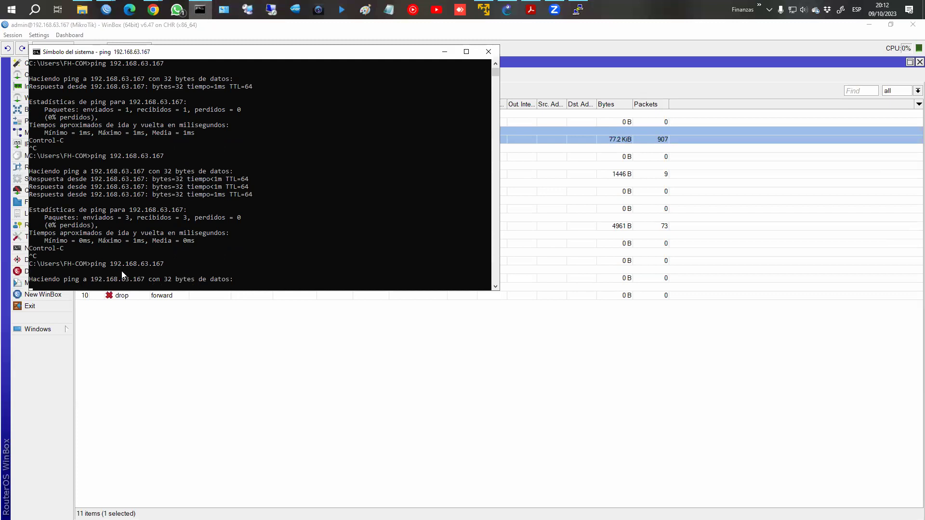
left_click(187, 303)
double_click(178, 209)
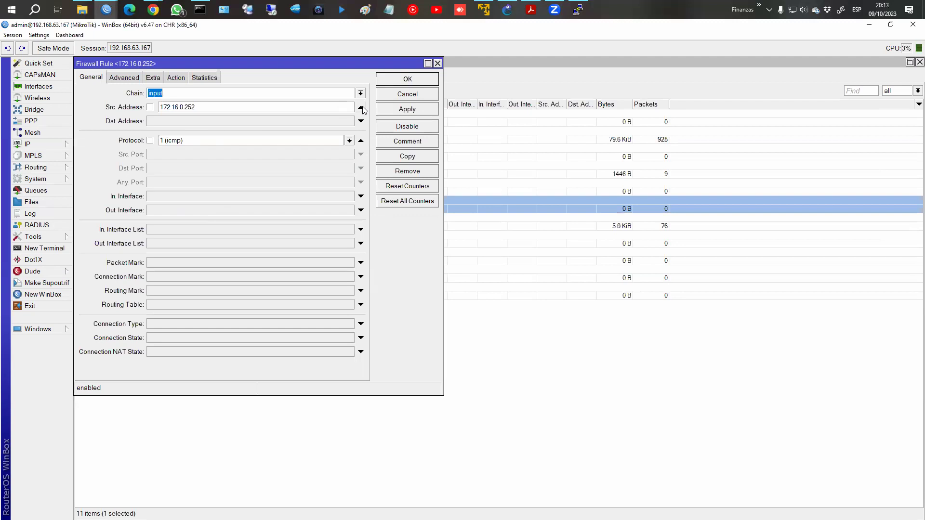
Clear the Src. Address from ICMP accept rule 5, then apply and close it.
left_click(361, 107)
left_click(408, 109)
left_click(408, 80)
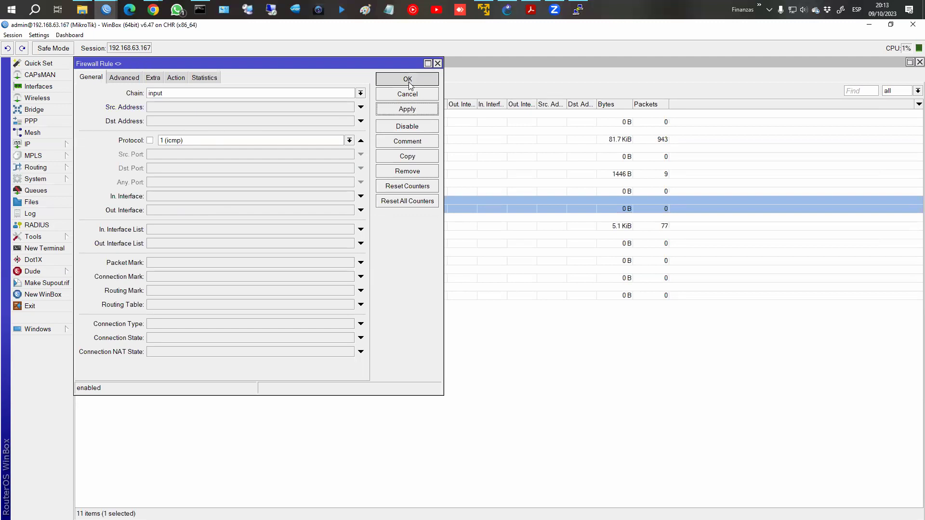
Re-run the ping to 192.168.63.167 from the command prompt.
key("alt+Tab")
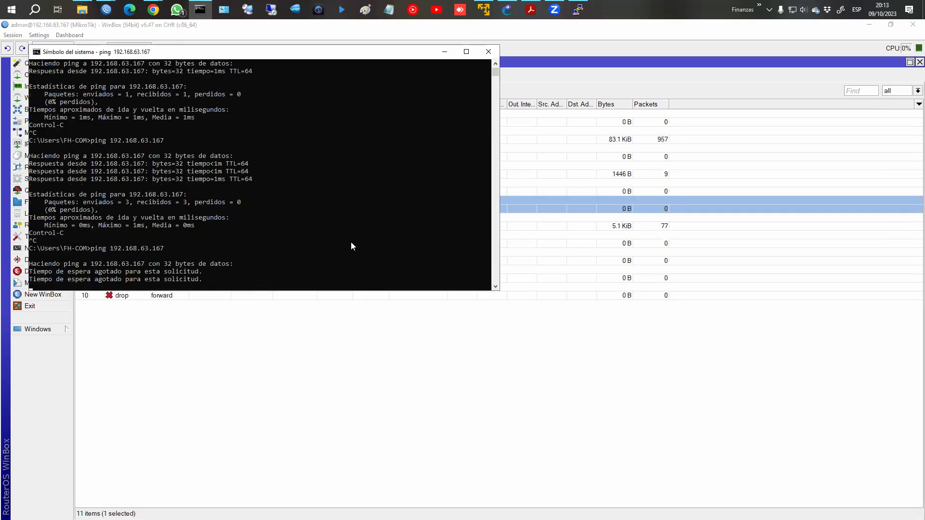
key("ctrl+c")
key("Up")
key("Return")
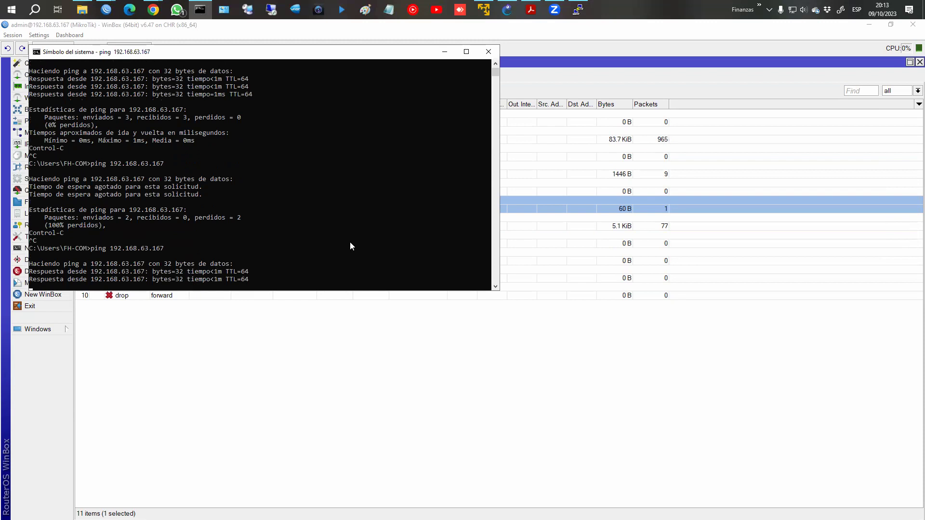
Reload 192.168.63.167:8000 in Chrome, then return to WinBox's NAT rules.
left_click(376, 338)
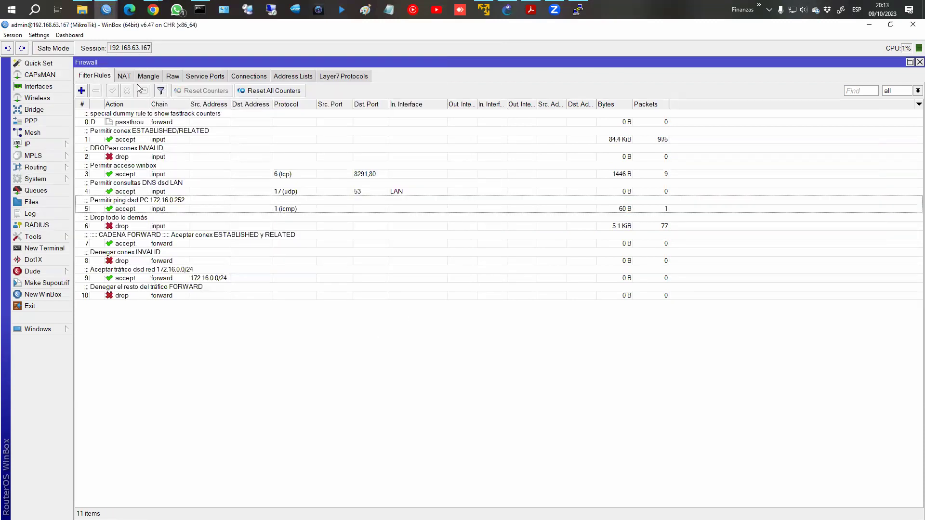
left_click(153, 10)
left_click(201, 79)
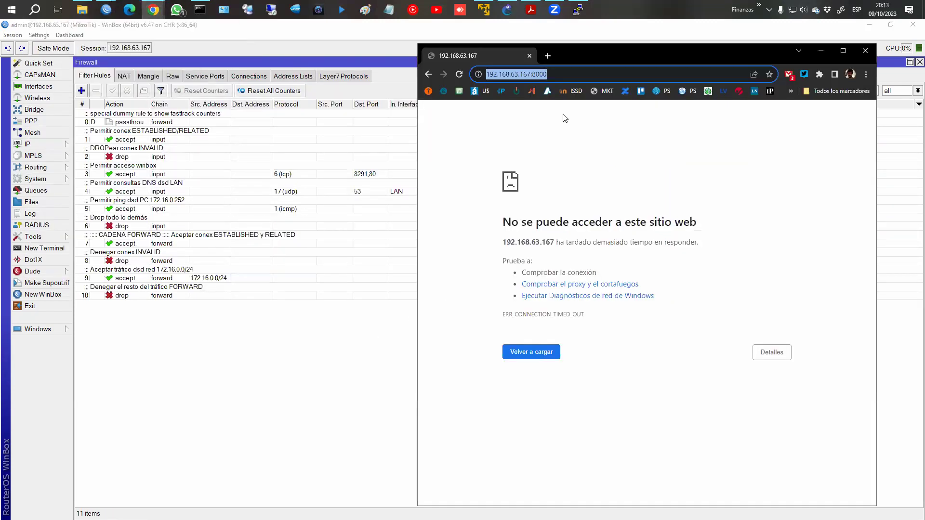
left_click(576, 79)
key("Return")
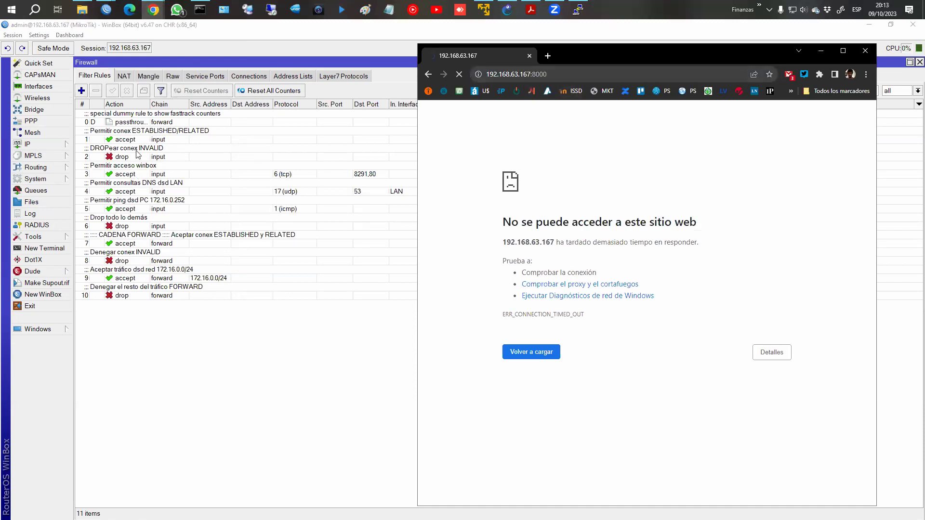
left_click(124, 78)
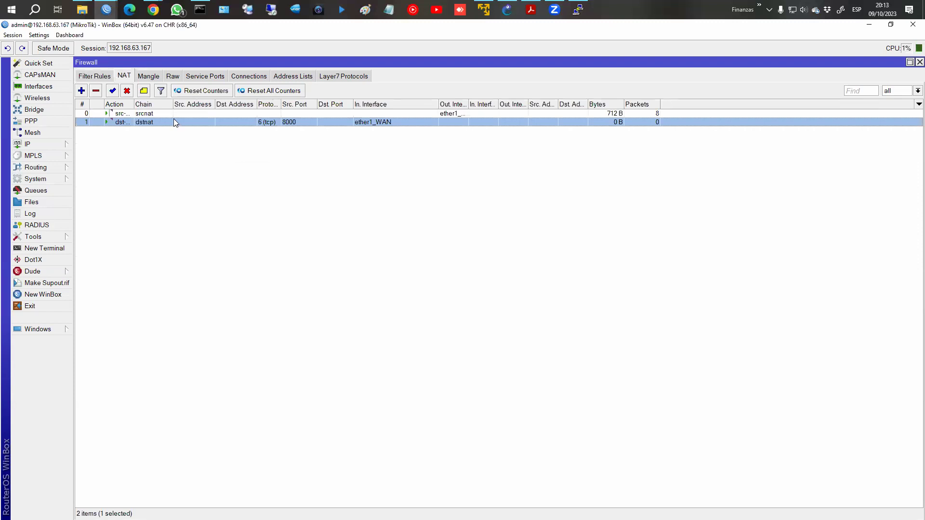
Open the port-8000 dstnat rule and check its Action forwards to 172.16.0.254 port 80.
double_click(173, 121)
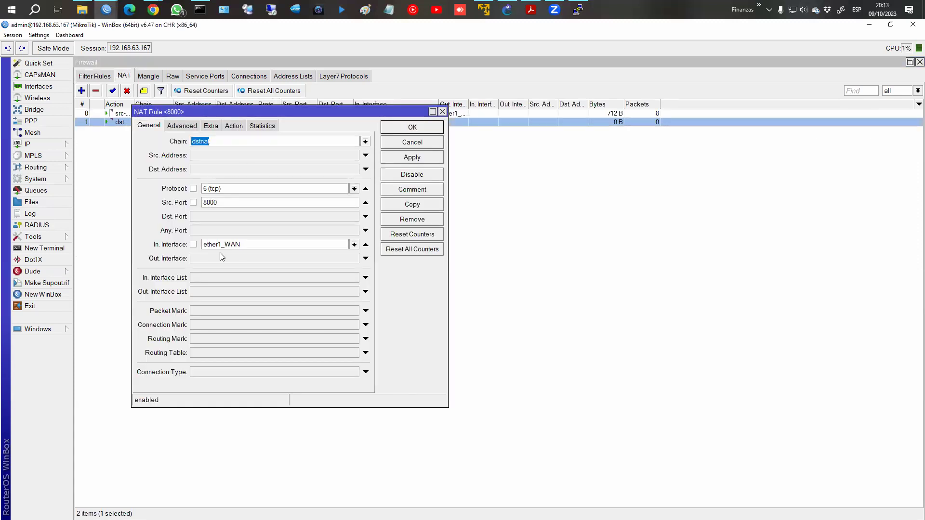
left_click(233, 125)
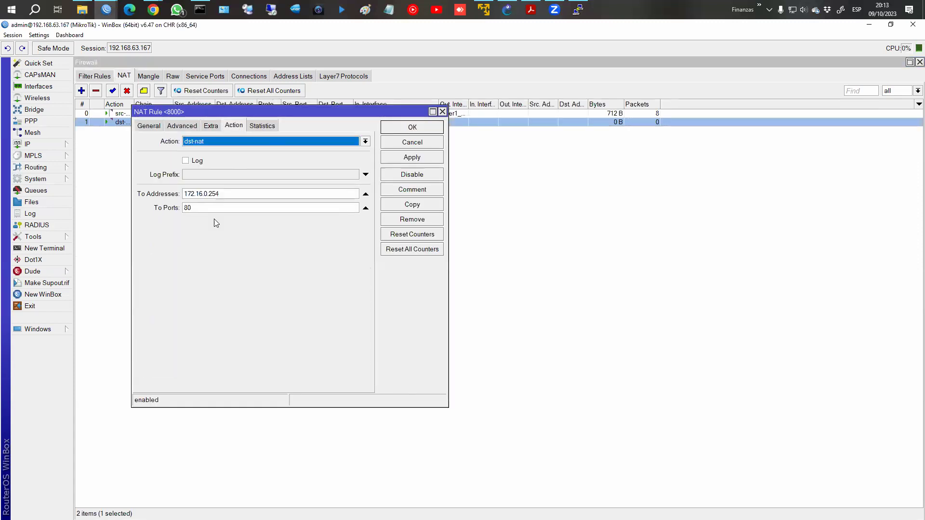
left_click(215, 208)
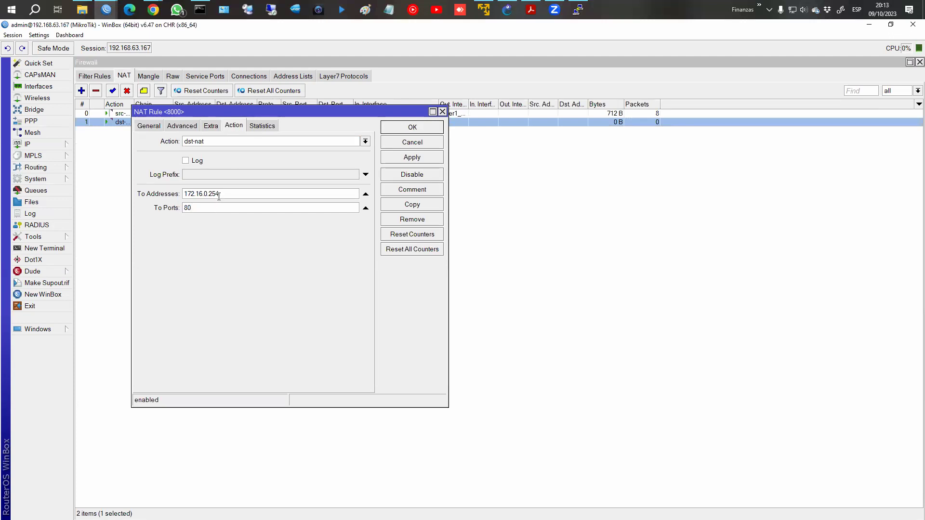
Bring PC1's console, then the GNS3 topology, to the front.
left_click(578, 9)
left_click(153, 9)
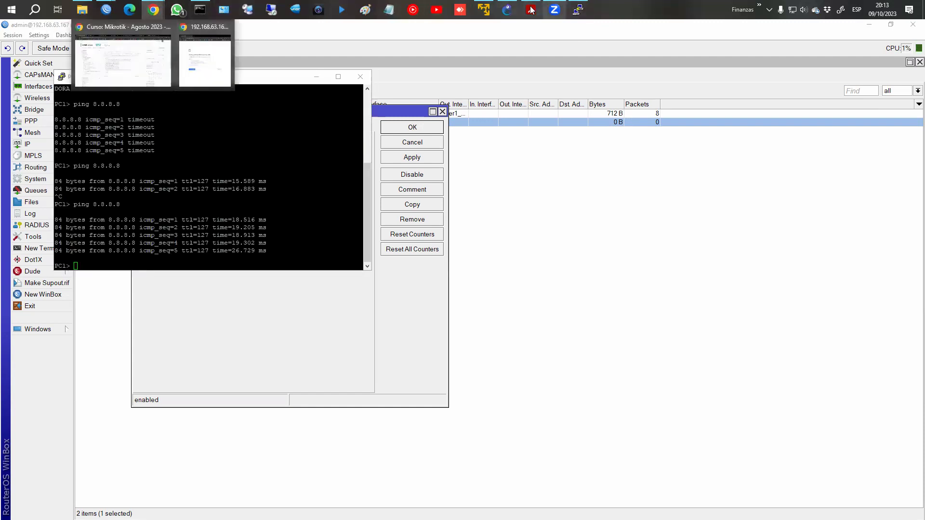
left_click(507, 10)
Open CHR-2's console, run ip address print, and ping 172.16.0.1.
right_click(348, 388)
left_click(375, 351)
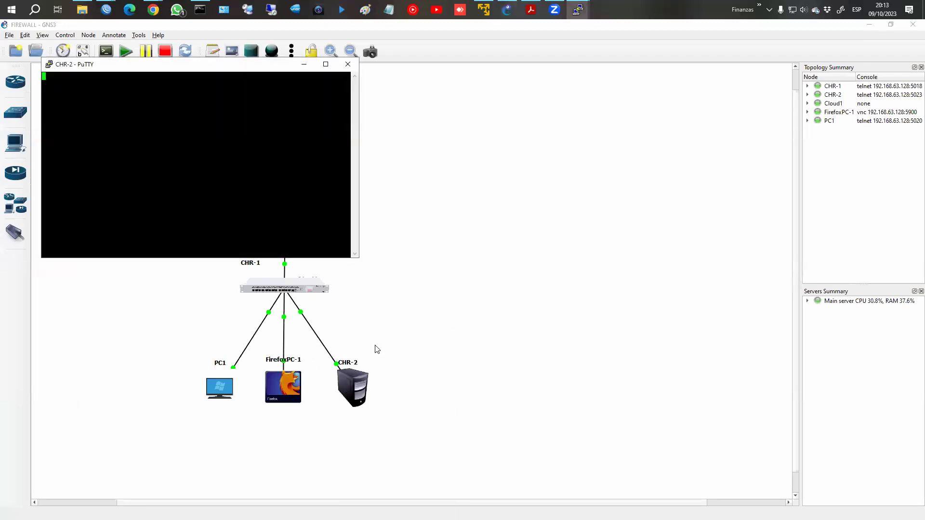
type("ip address print")
key("Return")
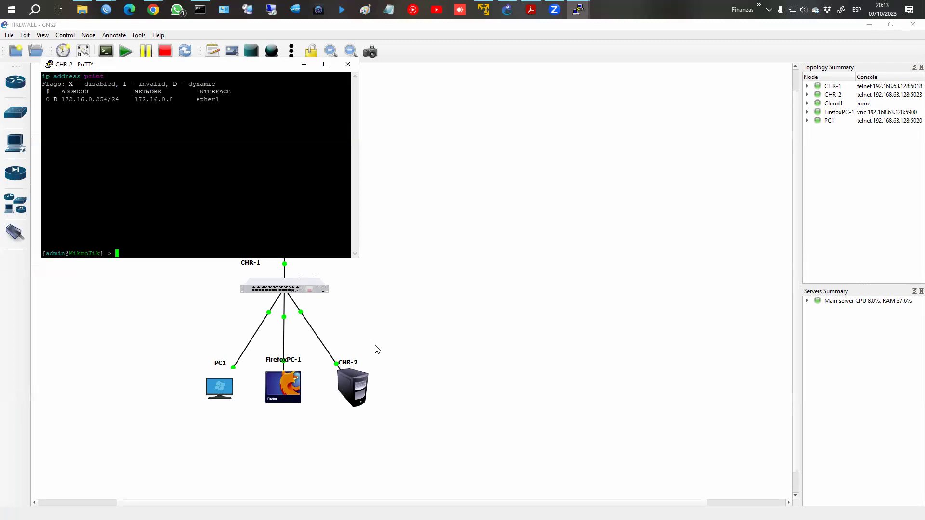
type("ping 172.16.0.1")
key("Return")
key("ctrl+c")
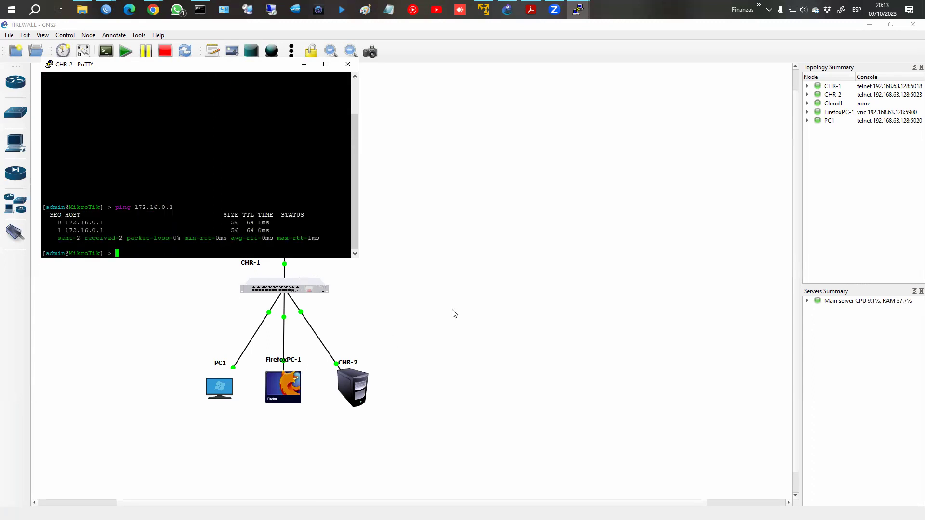
Close the CHR-2 console and sketch the path from Cloud1 down to CHR-1.
left_click(356, 67)
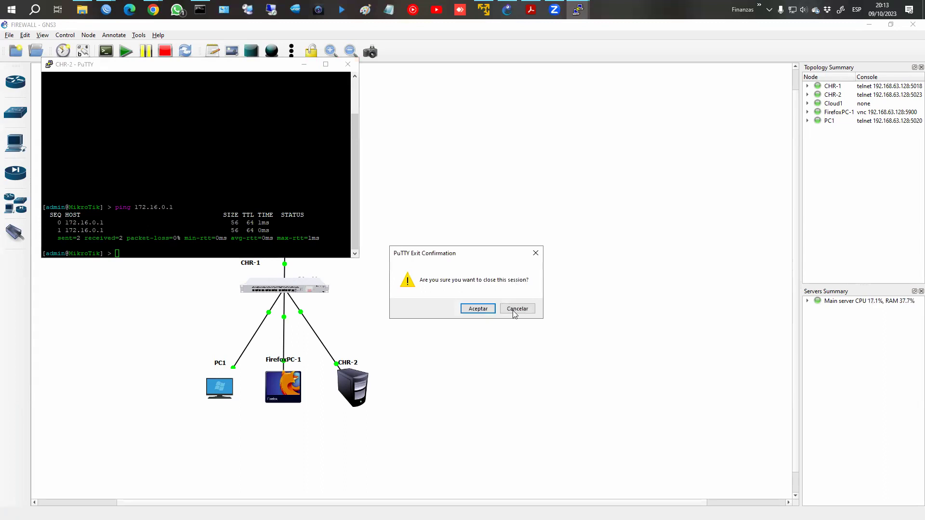
left_click(483, 313)
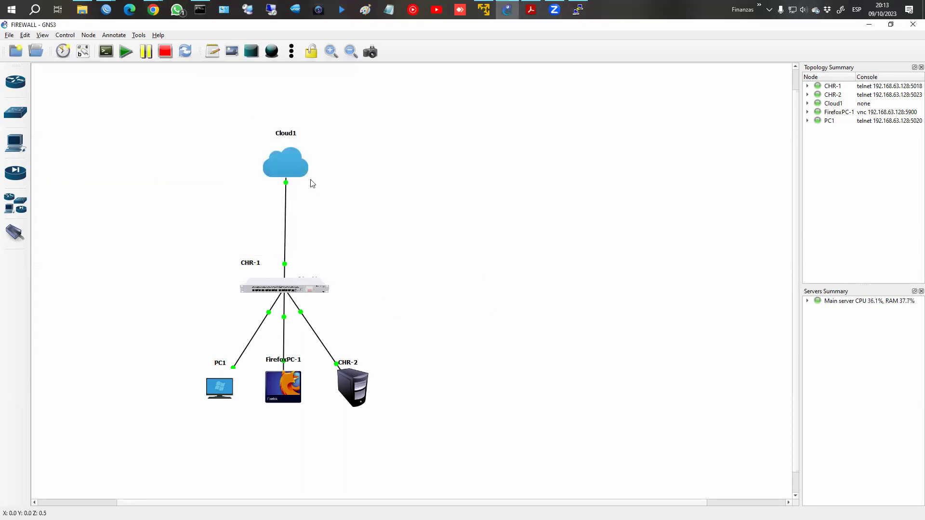
mouse_move(305, 142)
left_mouse_down()
mouse_move(356, 150)
mouse_move(313, 143)
mouse_move(285, 175)
mouse_move(282, 270)
left_mouse_up()
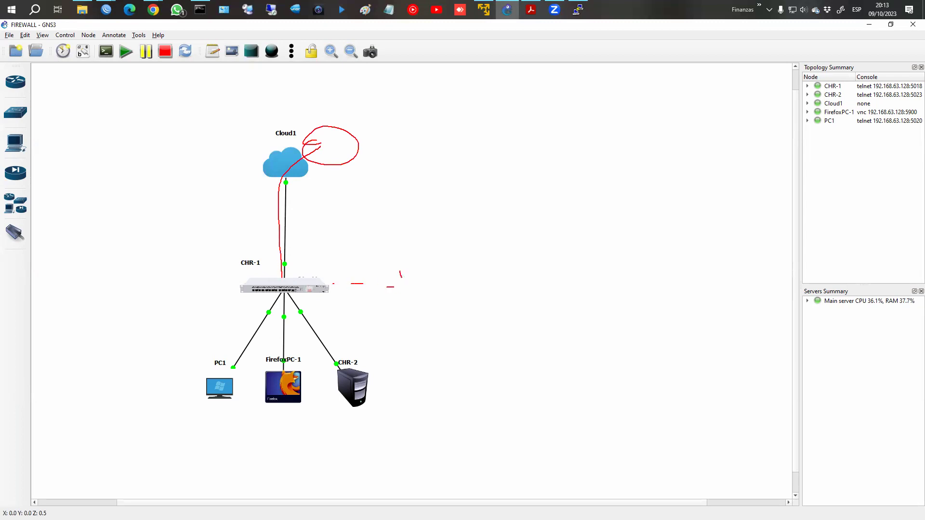
key("Escape")
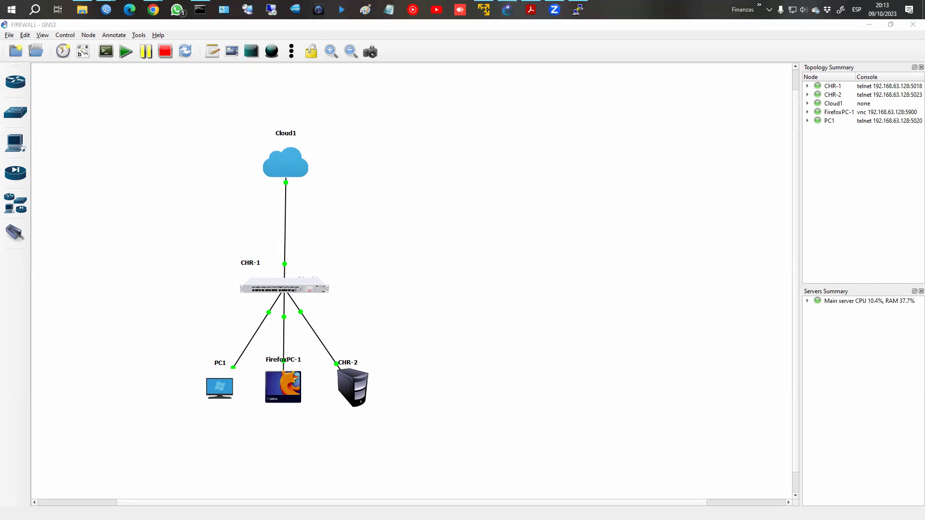
mouse_move(332, 126)
left_mouse_down()
mouse_move(345, 108)
mouse_move(344, 142)
mouse_move(374, 131)
mouse_move(349, 146)
mouse_move(361, 143)
left_mouse_up()
mouse_move(357, 137)
left_mouse_down()
mouse_move(305, 258)
mouse_move(312, 255)
left_mouse_up()
left_click_drag(331, 373, 373, 377)
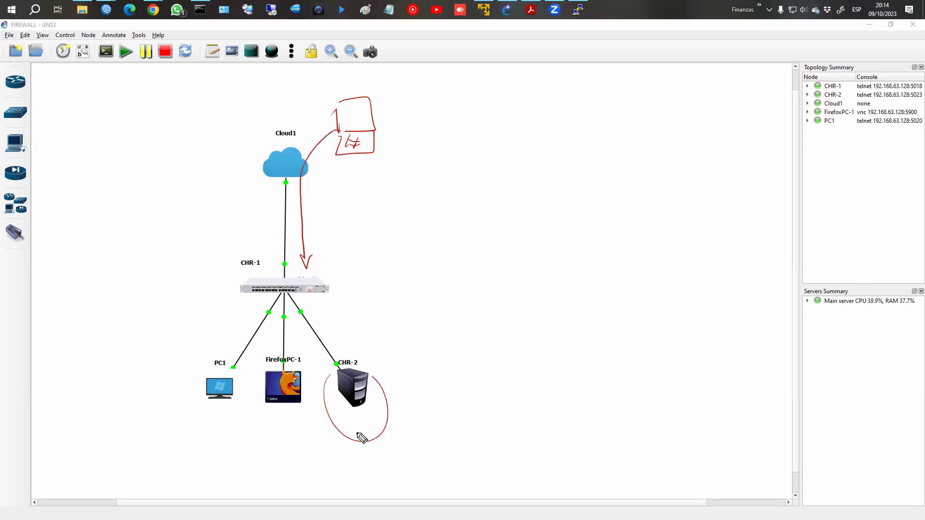
left_click_drag(318, 223, 312, 243)
mouse_move(325, 230)
left_mouse_down()
mouse_move(325, 238)
mouse_move(337, 235)
left_mouse_up()
left_click_drag(342, 223, 347, 233)
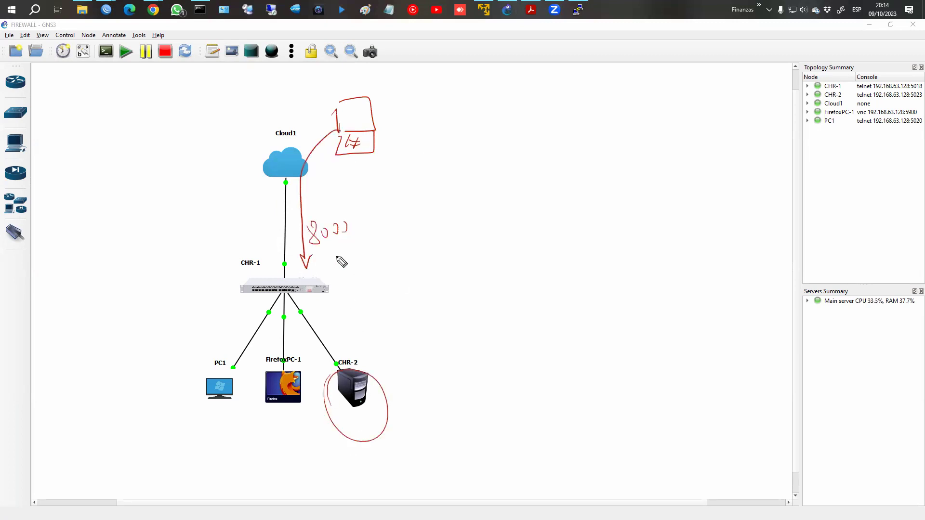
left_click_drag(317, 280, 320, 281)
left_click_drag(338, 285, 357, 288)
left_click_drag(364, 288, 370, 288)
left_click_drag(381, 289, 386, 289)
mouse_move(394, 290)
left_mouse_down()
mouse_move(422, 264)
mouse_move(419, 306)
left_mouse_up()
left_click(324, 273)
mouse_move(326, 274)
left_mouse_down()
mouse_move(330, 303)
mouse_move(349, 270)
mouse_move(373, 259)
mouse_move(422, 260)
mouse_move(472, 239)
left_mouse_up()
left_click_drag(464, 240, 461, 254)
mouse_move(484, 241)
left_mouse_down()
mouse_move(486, 252)
mouse_move(503, 250)
left_mouse_up()
left_click_drag(516, 241, 537, 245)
left_click_drag(536, 237, 546, 241)
mouse_move(454, 276)
left_mouse_down()
mouse_move(433, 348)
mouse_move(403, 374)
left_mouse_up()
mouse_move(409, 366)
left_mouse_down()
mouse_move(402, 374)
mouse_move(419, 392)
mouse_move(460, 376)
left_mouse_up()
left_click(456, 370)
mouse_move(471, 362)
left_mouse_down()
mouse_move(468, 371)
mouse_move(549, 341)
mouse_move(547, 329)
left_mouse_up()
left_click(492, 367)
left_click(537, 338)
left_click(538, 343)
left_click_drag(568, 321, 568, 321)
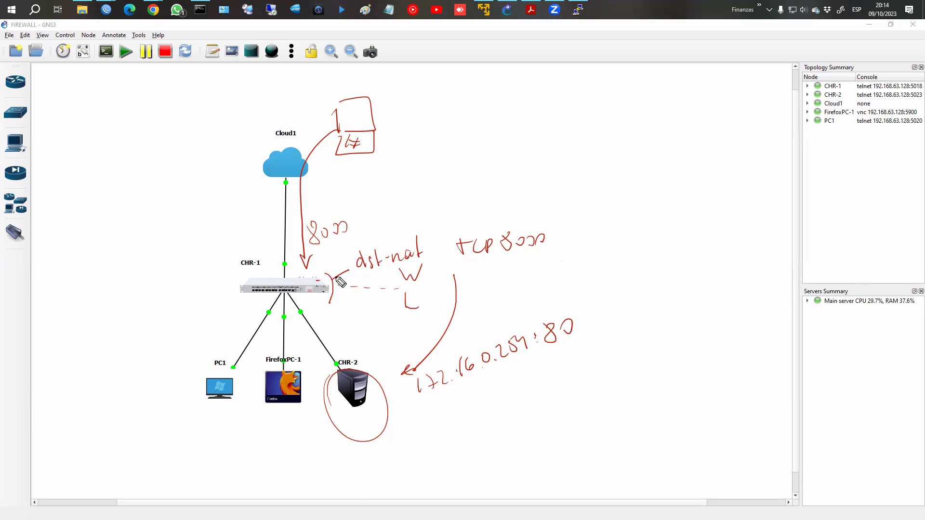
mouse_move(350, 243)
left_mouse_down()
mouse_move(356, 219)
mouse_move(337, 249)
left_mouse_up()
mouse_move(368, 204)
left_mouse_down()
mouse_move(374, 227)
mouse_move(386, 212)
mouse_move(423, 199)
mouse_move(441, 215)
mouse_move(453, 197)
mouse_move(460, 211)
mouse_move(474, 191)
mouse_move(477, 212)
mouse_move(497, 208)
left_mouse_up()
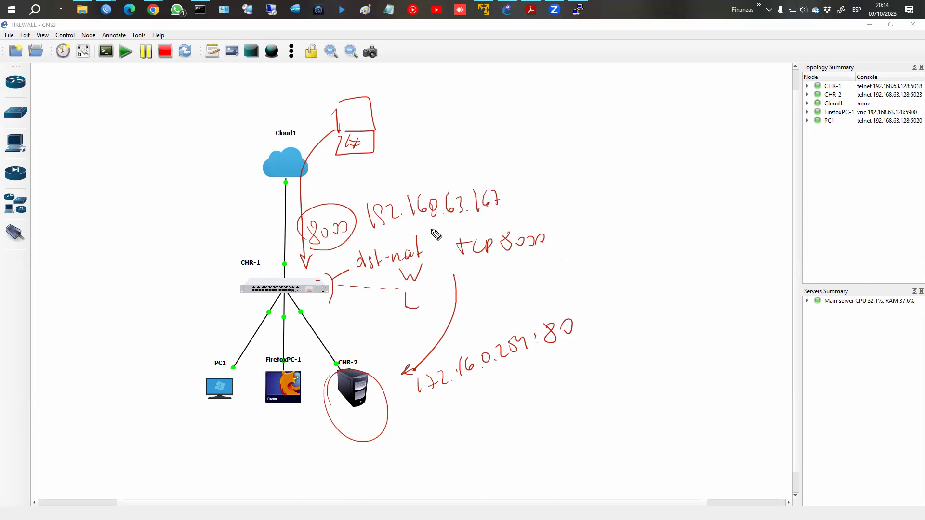
left_click_drag(395, 404, 404, 412)
mouse_move(467, 426)
left_mouse_down()
mouse_move(550, 275)
mouse_move(424, 409)
left_mouse_up()
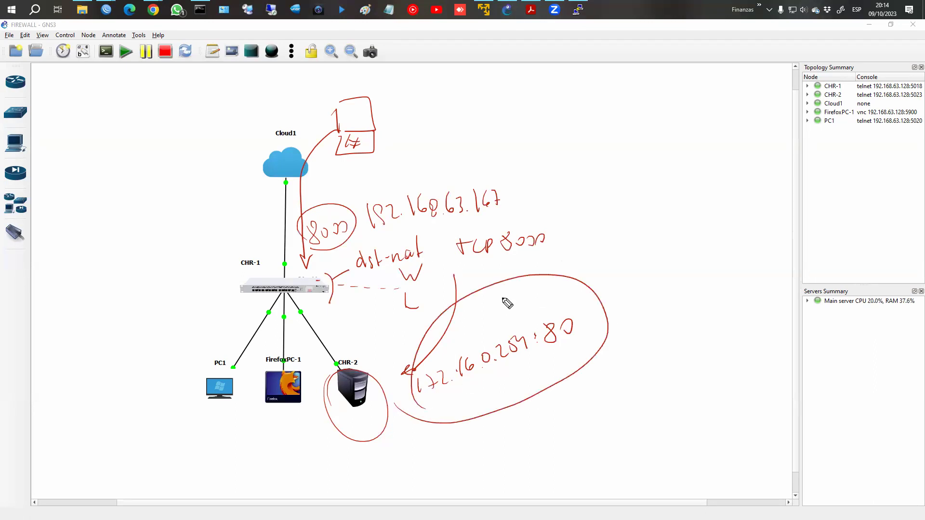
key("Escape")
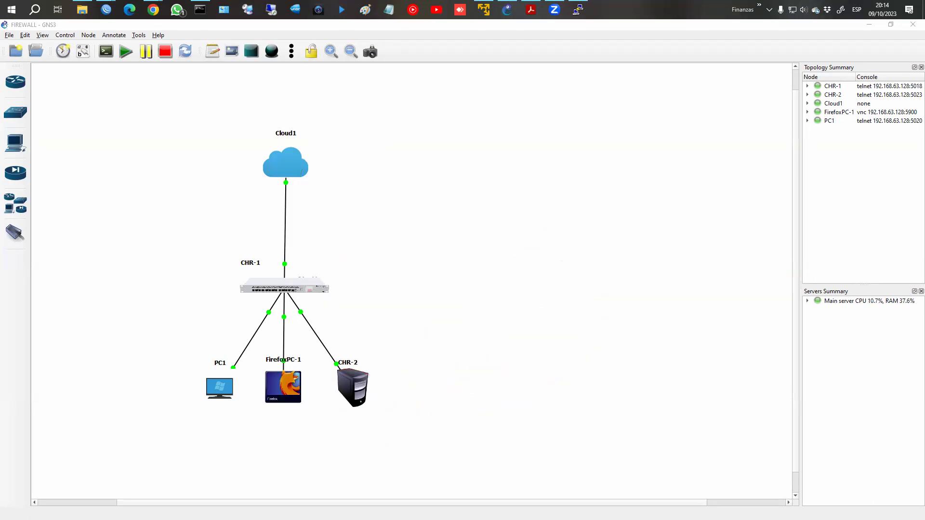
Bring the NAT rule forward and enter 5254 in the Action tab's forwarding address field.
mouse_move(106, 9)
left_click(148, 43)
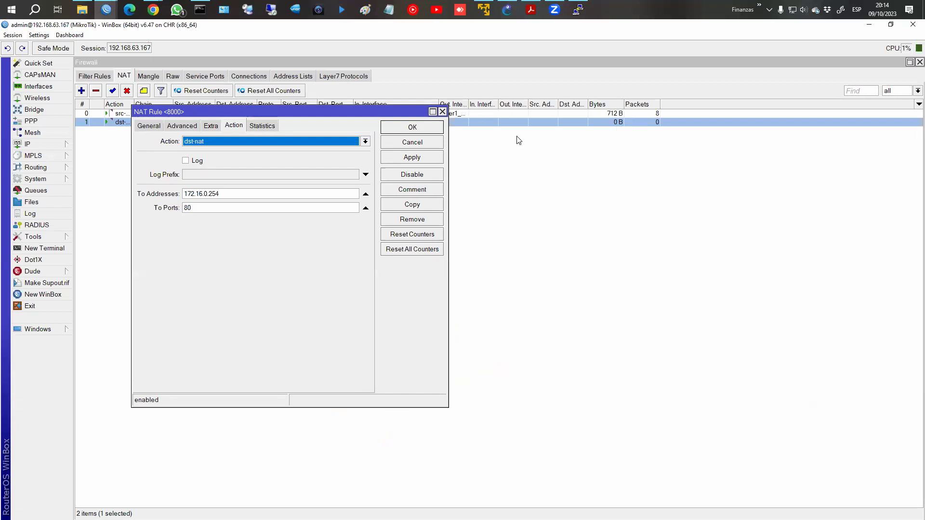
key("Tab")
key("Tab")
key("Tab")
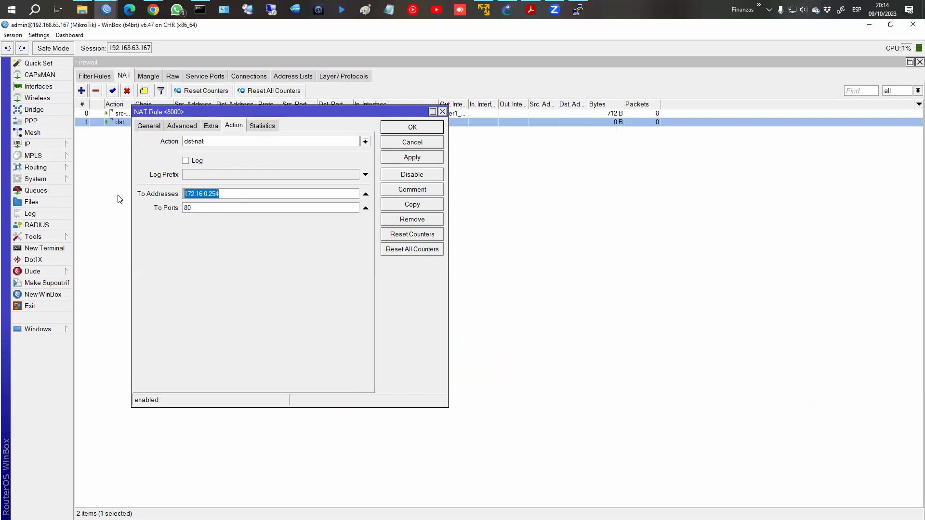
type("5254")
Remove the ether1_WAN In. Interface condition on the General tab and save the rule.
left_click(183, 126)
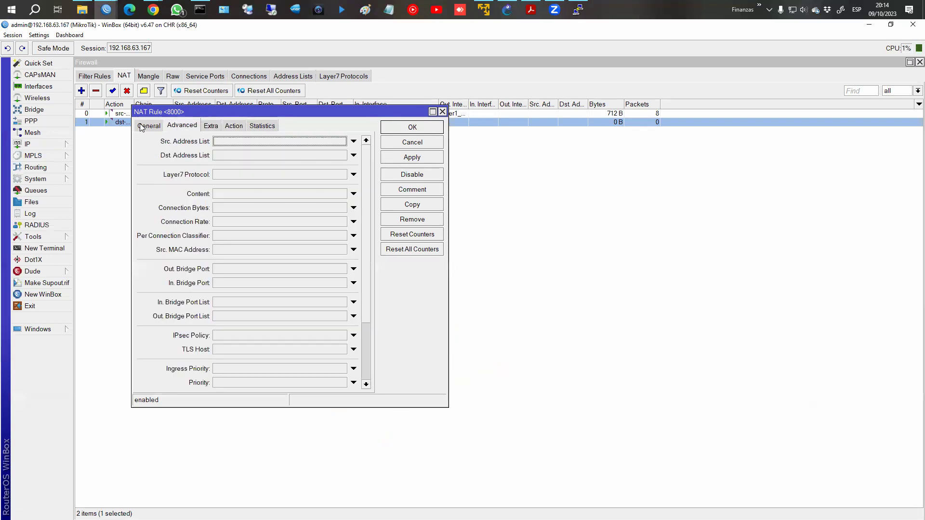
left_click(149, 126)
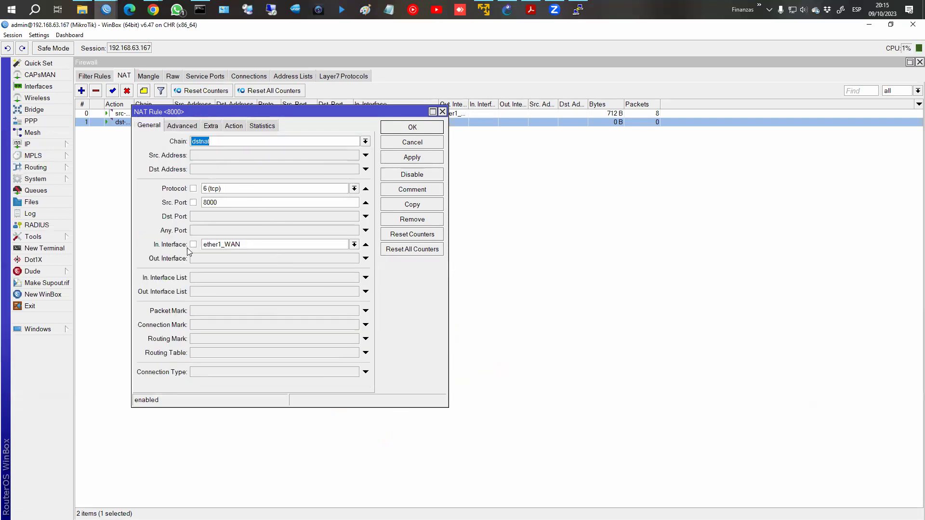
left_click(235, 246)
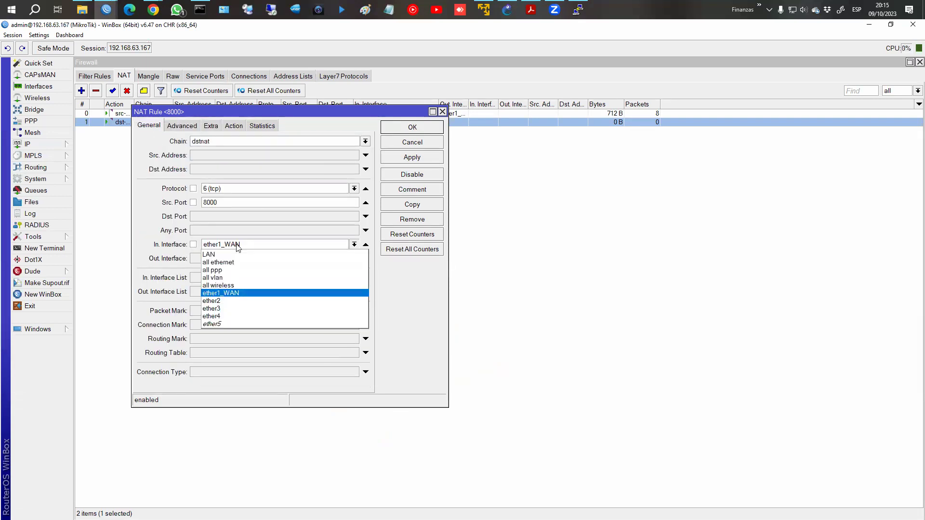
left_click(236, 245)
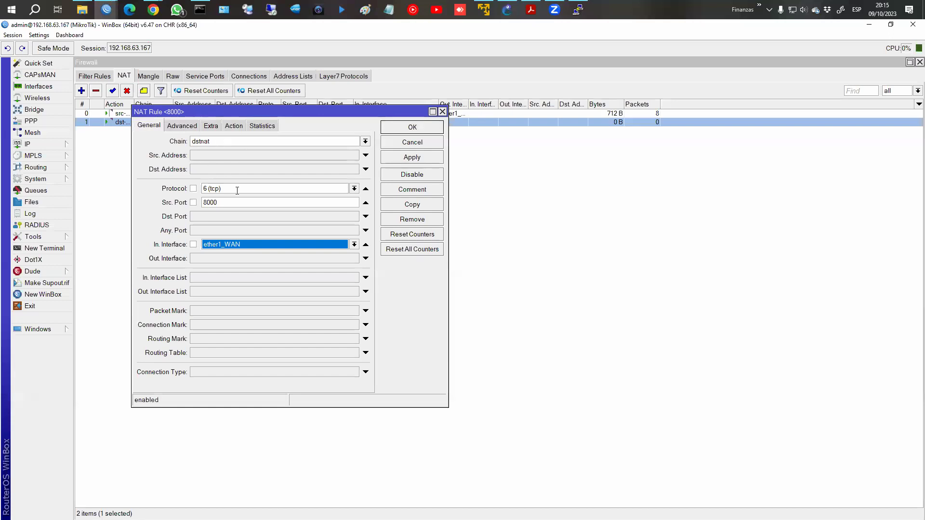
left_click(365, 245)
left_click(407, 130)
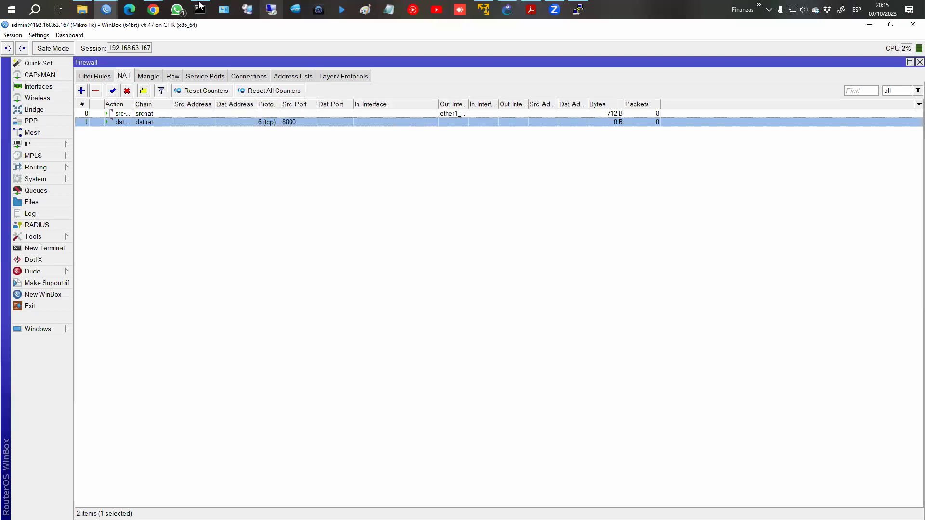
mouse_move(163, 21)
left_click(189, 44)
Reload 192.168.63.167:8000, close the stray radio player window, and return to WinBox's NAT list.
left_click(556, 75)
key("Return")
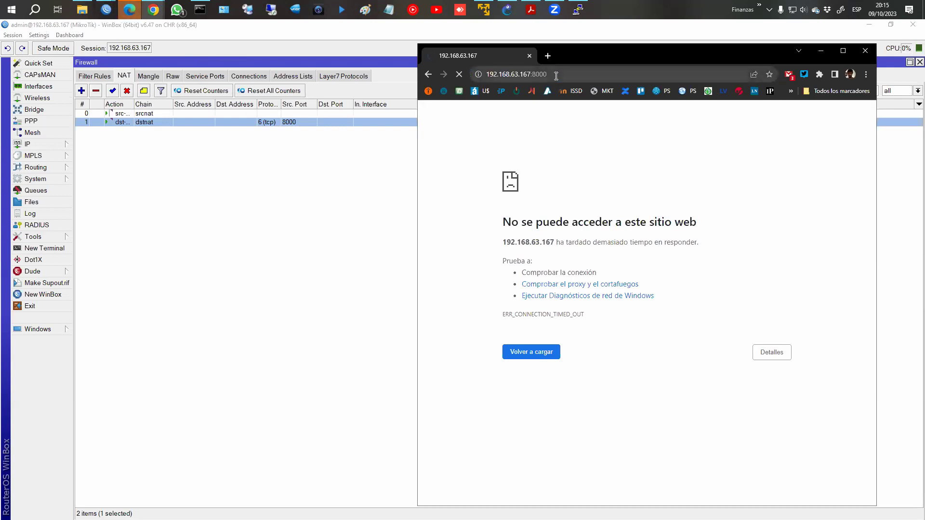
key("alt+Tab")
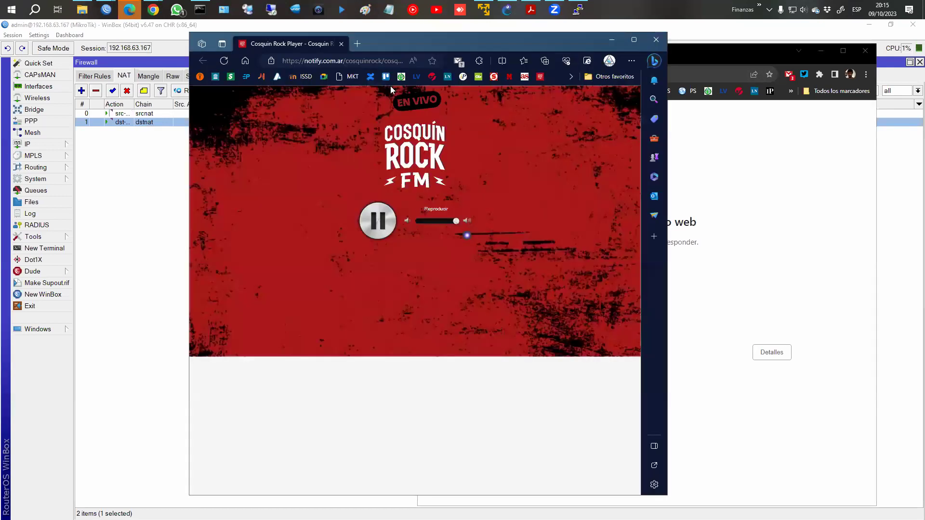
left_click(661, 39)
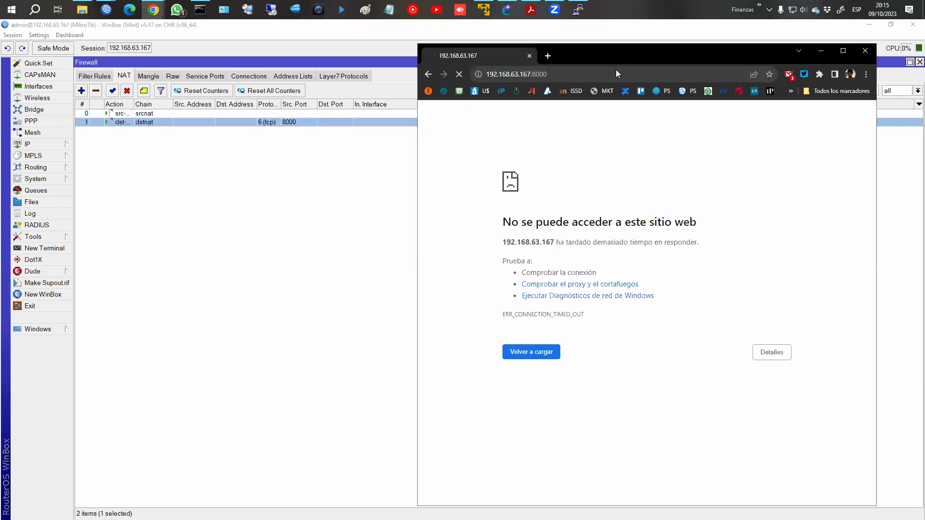
left_click_drag(615, 69, 597, 64)
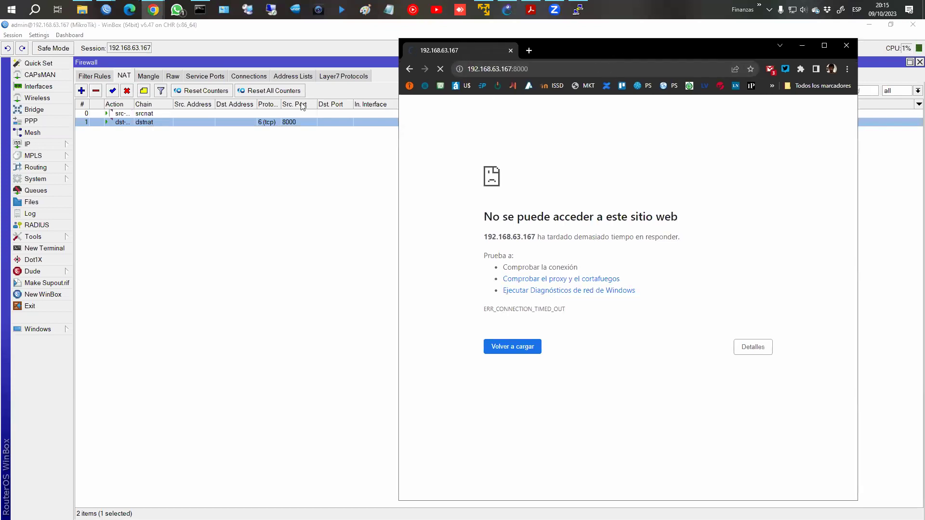
left_click(129, 124)
Set dstnat rule 1 to In. Interface ether1_WAN and Dst. Port 8000, clearing Src. Port.
double_click(129, 122)
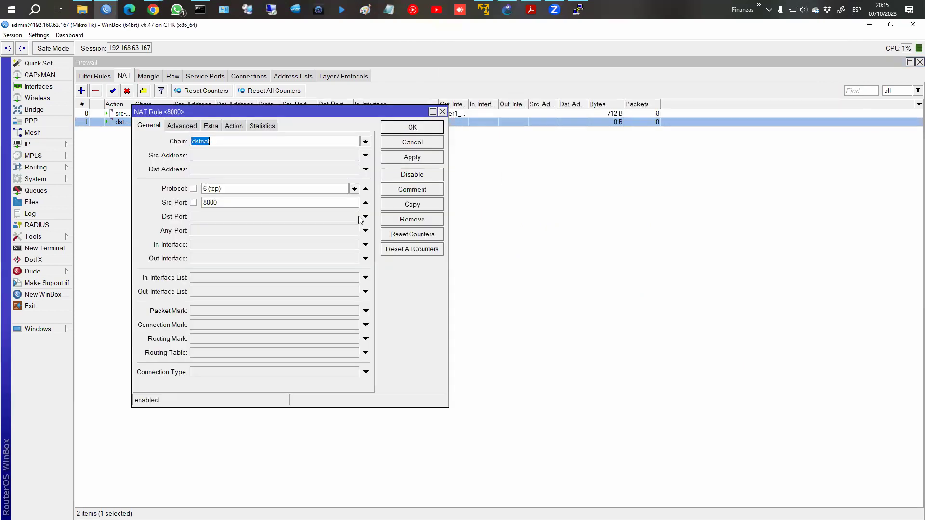
left_click(312, 245)
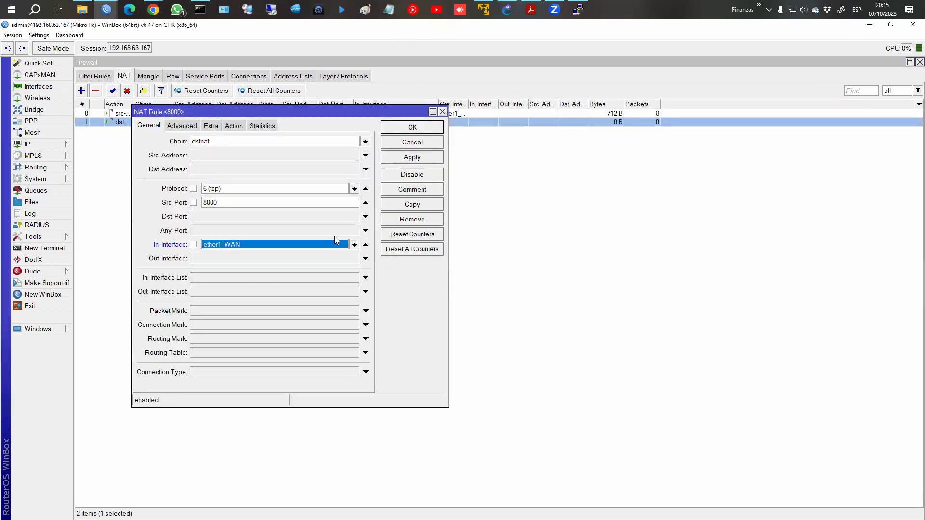
left_click(411, 154)
left_click(214, 203)
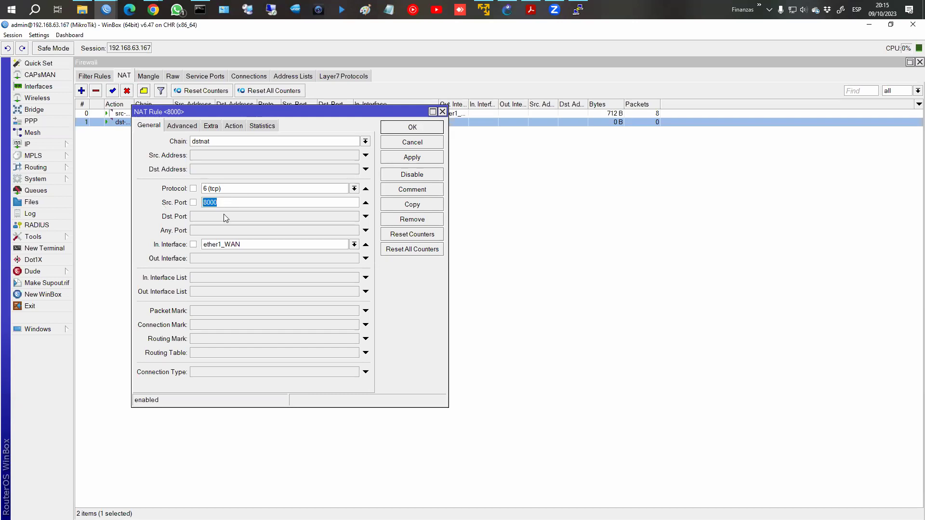
key("BackSpace")
left_click(258, 213)
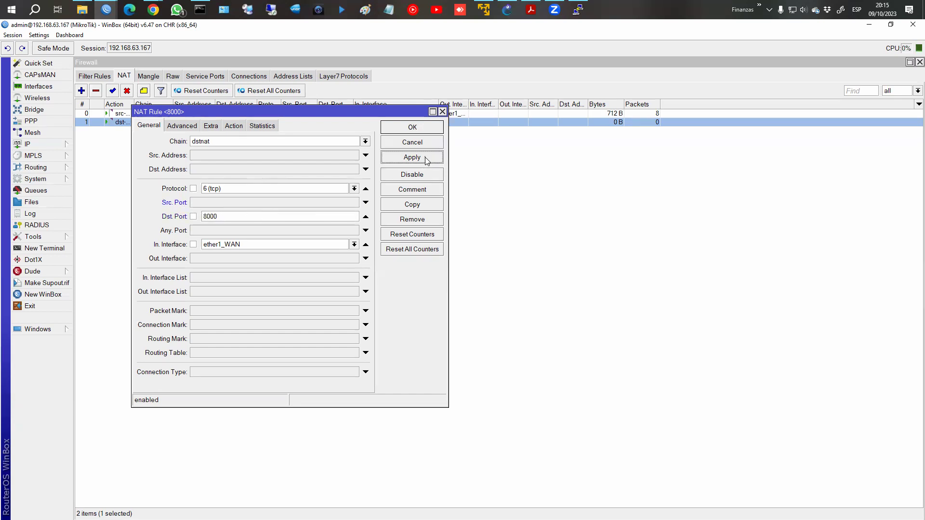
left_click(412, 127)
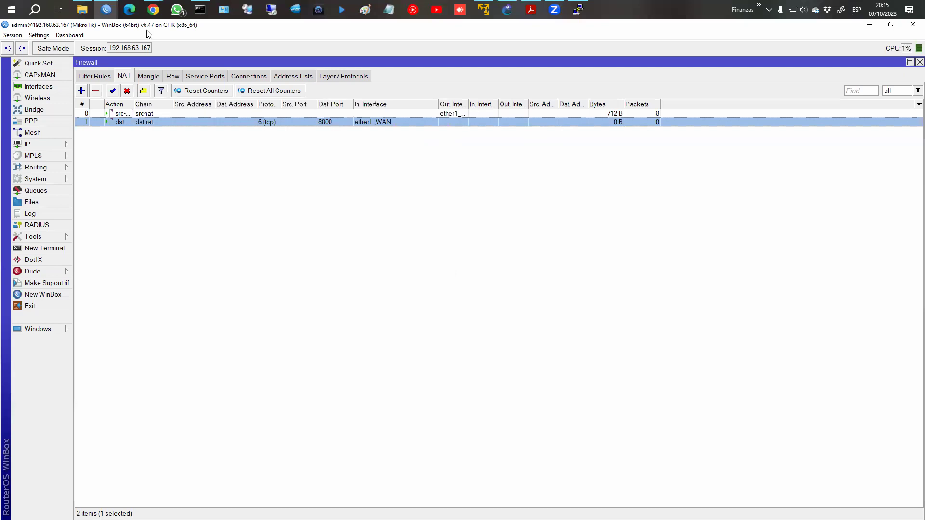
mouse_move(154, 10)
left_click(209, 69)
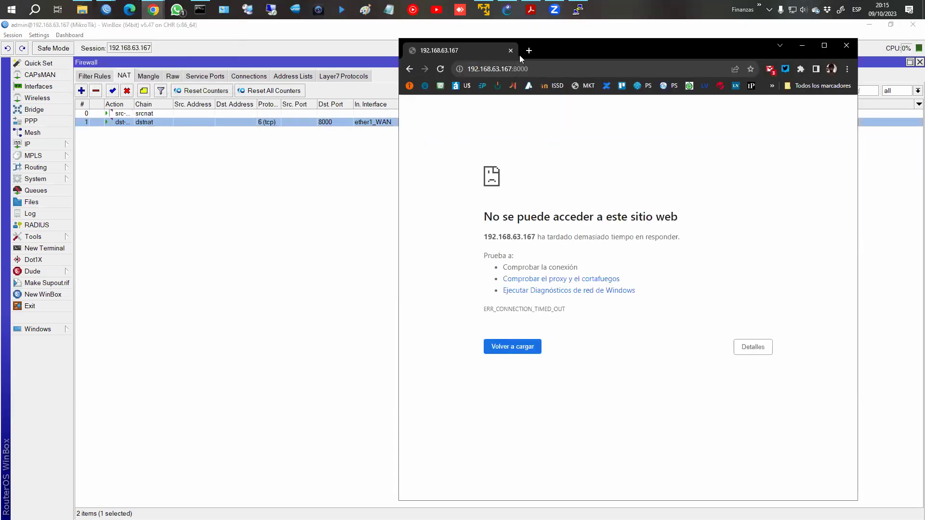
Reload 192.168.63.167:8000 twice while the dstnat rule counts 12 packets (624 B).
left_click_drag(508, 54, 129, 57)
left_click(154, 71)
key("Return")
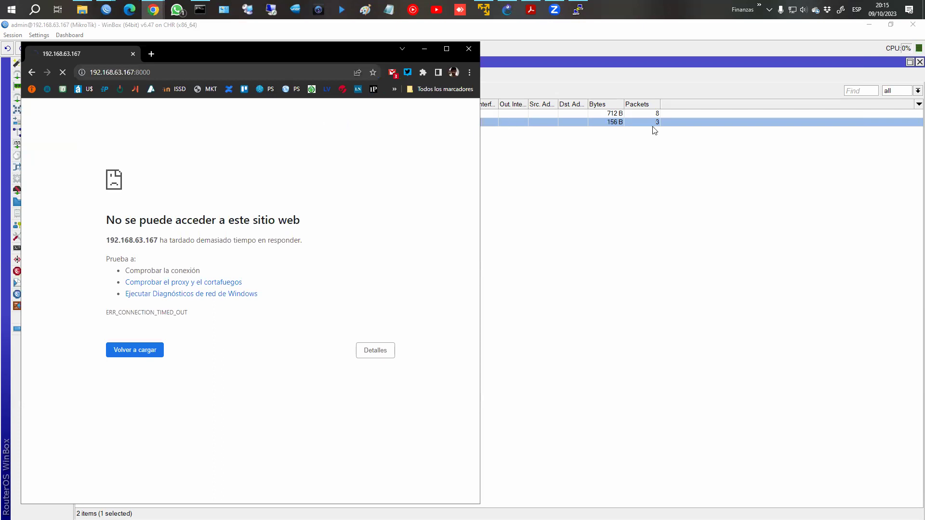
left_click(165, 76)
key("Return")
left_click_drag(192, 50, 556, 150)
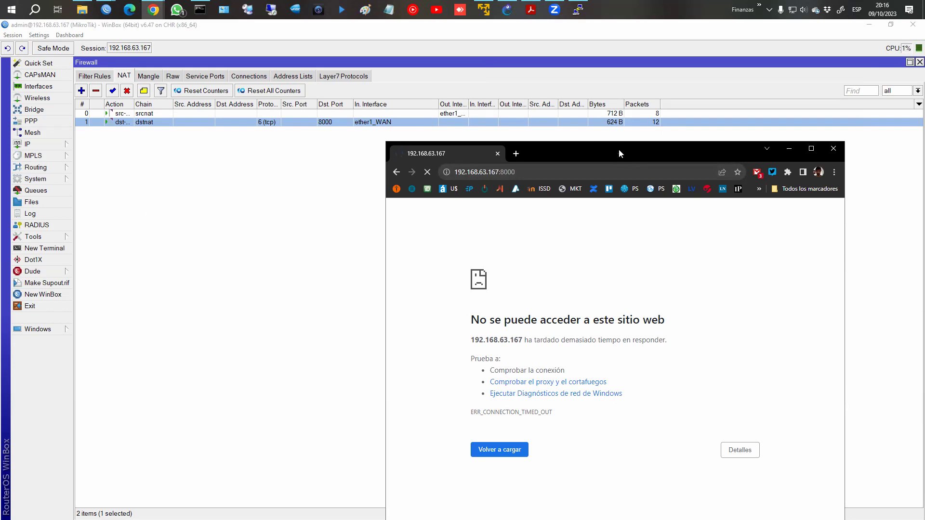
left_click(102, 101)
Walk through forward-chain filter rules 7 to 10, ending at drop rule 10 with 15 packets.
left_click(95, 76)
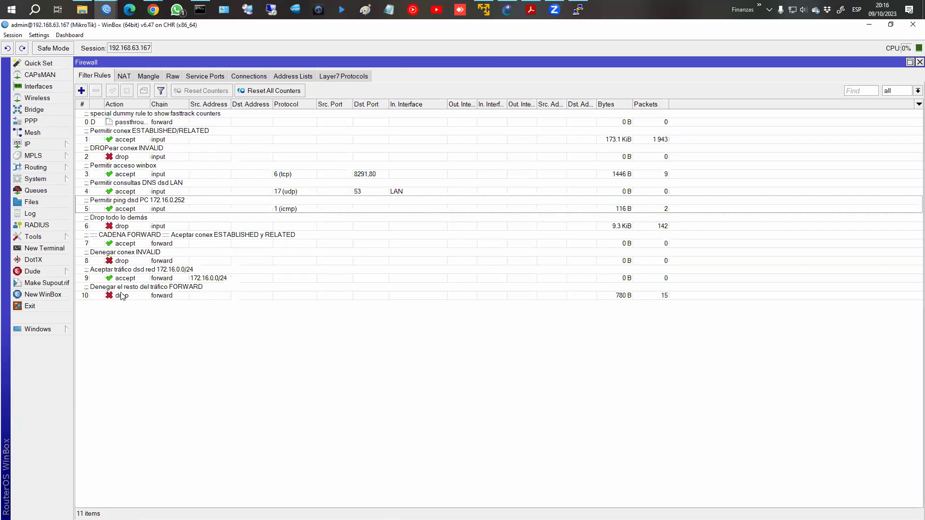
left_click(129, 260)
left_click(140, 243)
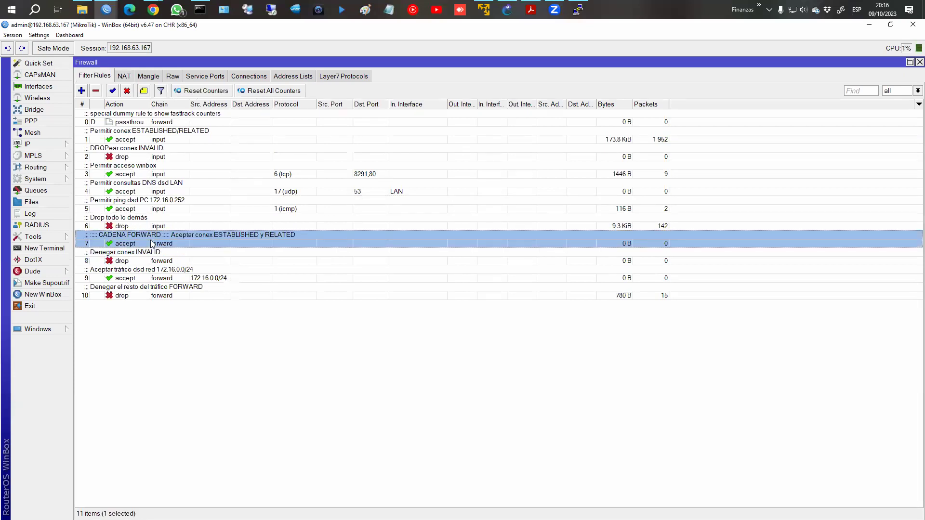
left_click(137, 260)
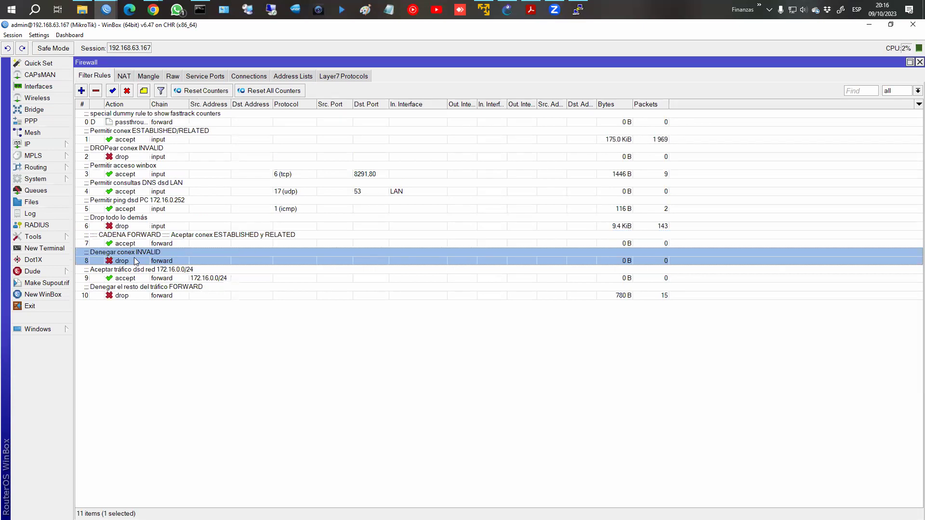
left_click(124, 275)
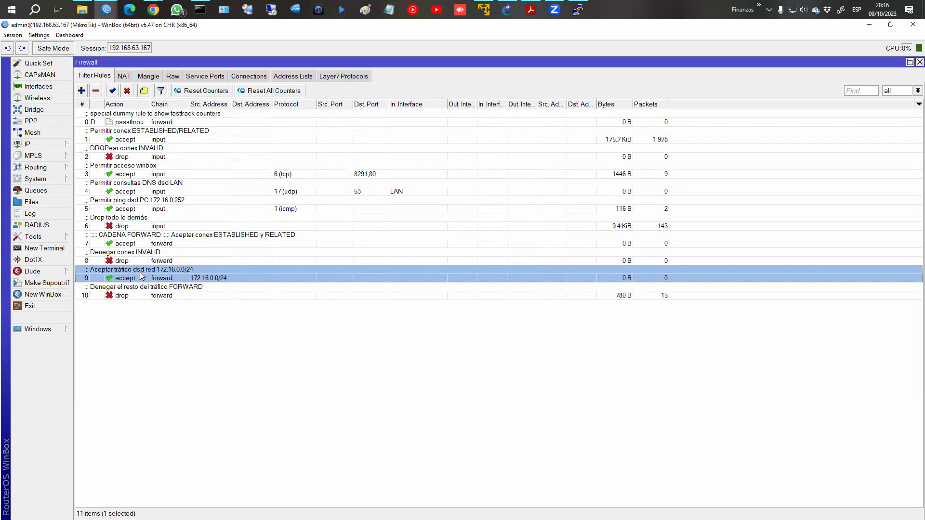
left_click(147, 294)
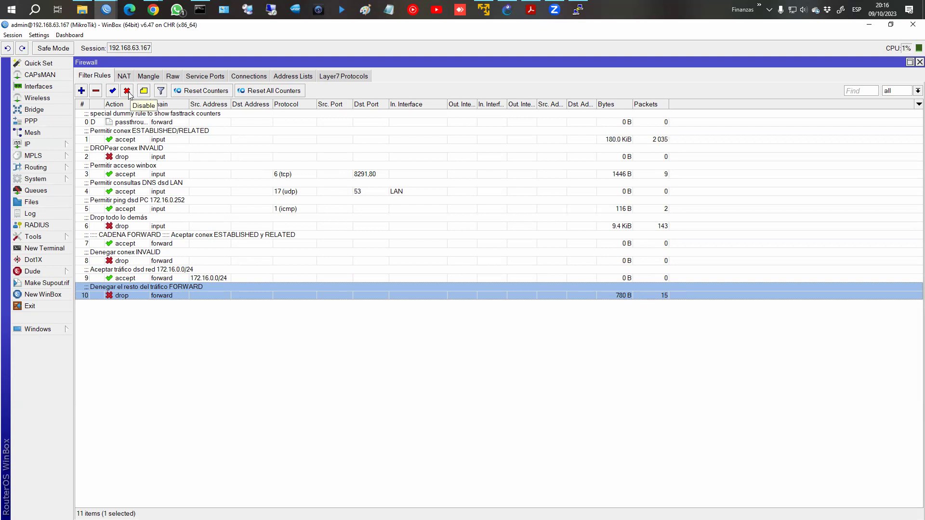
left_click(531, 11)
Go back to the NAT flow diagram slide, sketch dstnat-to-forward paths in red, then clear them.
key("Left")
key("Left")
key("Left")
key("Left")
key("Left")
key("Left")
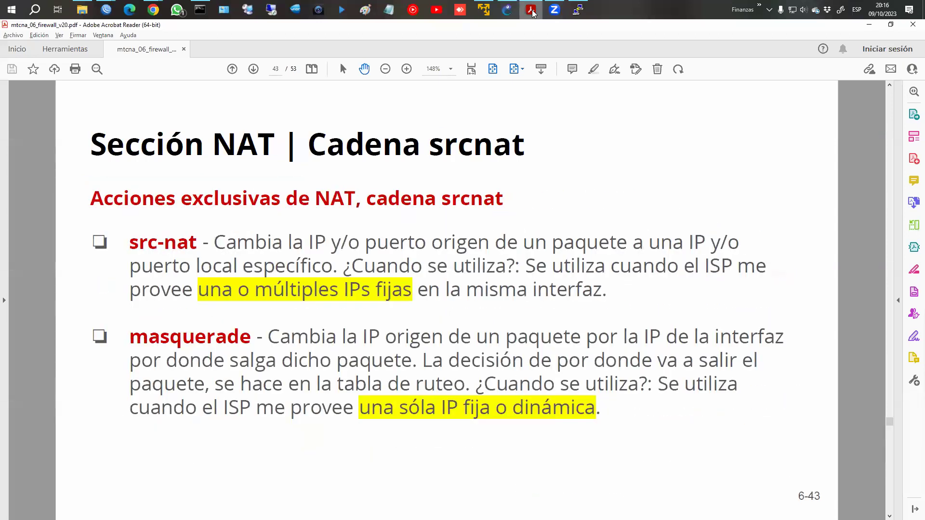
key("Left")
key("Left")
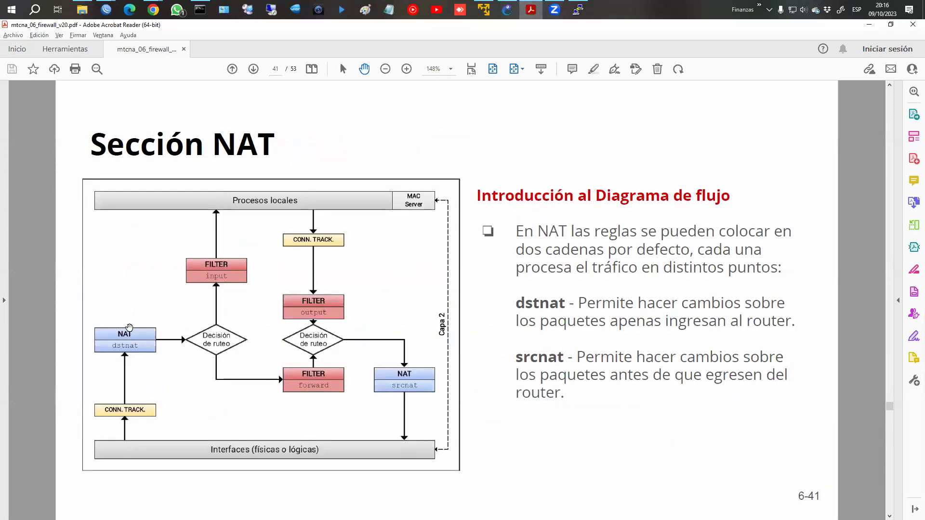
mouse_move(134, 320)
left_mouse_down()
mouse_move(114, 365)
mouse_move(132, 306)
left_mouse_up()
left_click_drag(159, 334, 206, 290)
mouse_move(291, 365)
left_mouse_down()
mouse_move(343, 389)
mouse_move(297, 359)
left_mouse_up()
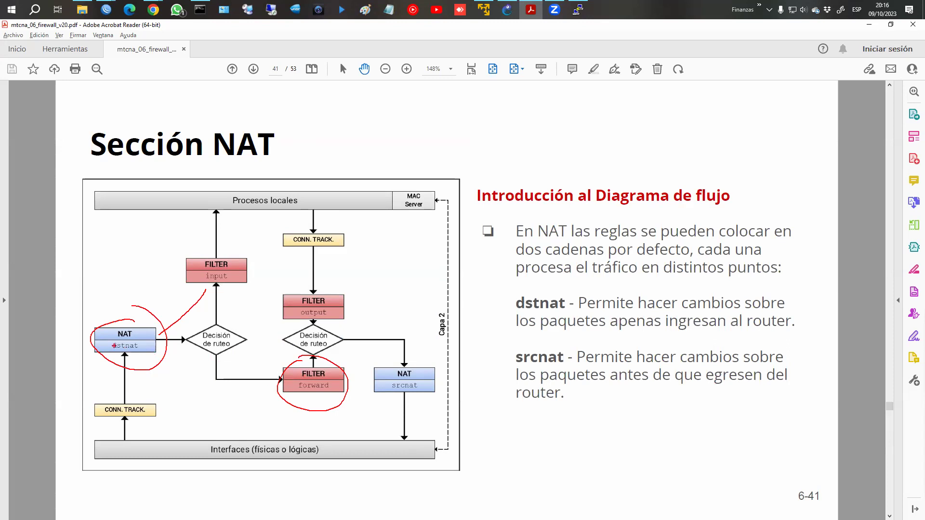
left_click_drag(211, 370, 290, 385)
key("Escape")
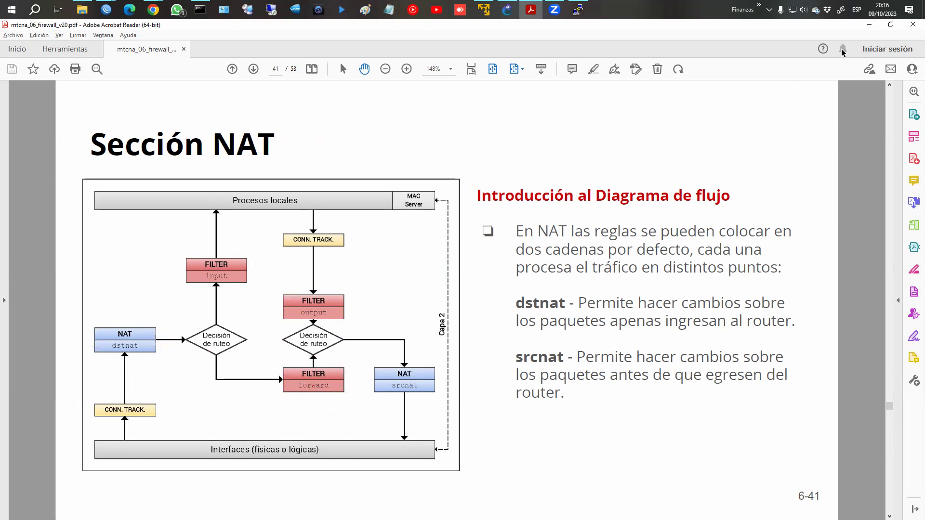
key("alt+Tab")
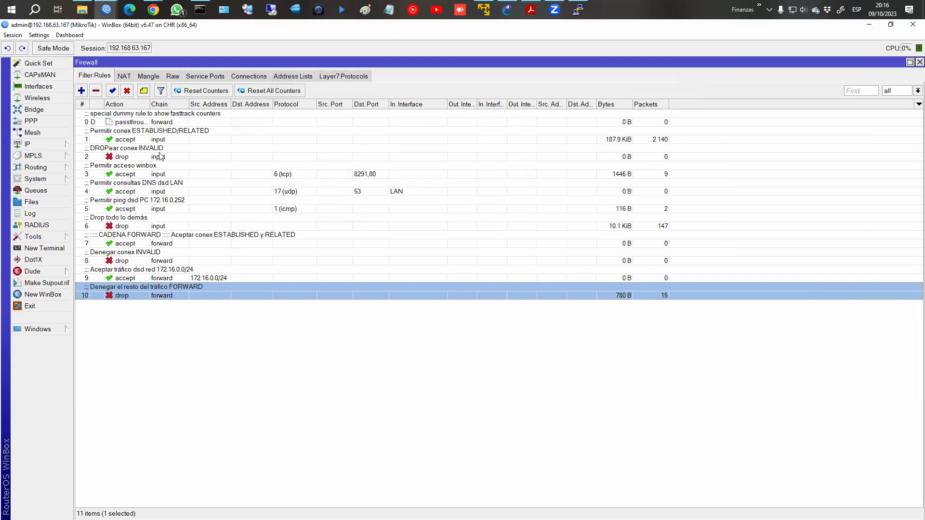
Disable forward drop rule 10 and reload 192.168.63.167:8000 to reach the WebFig Quick Set page.
left_click(127, 92)
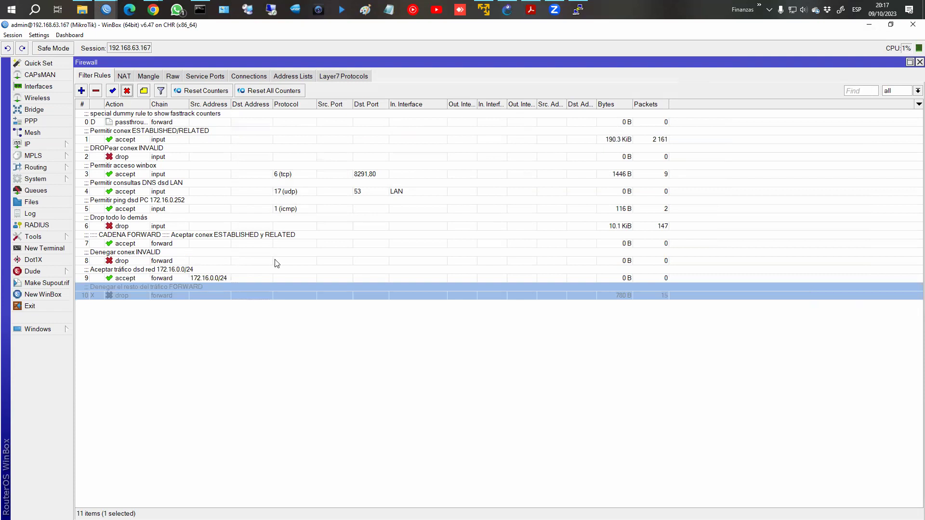
key("alt+Tab")
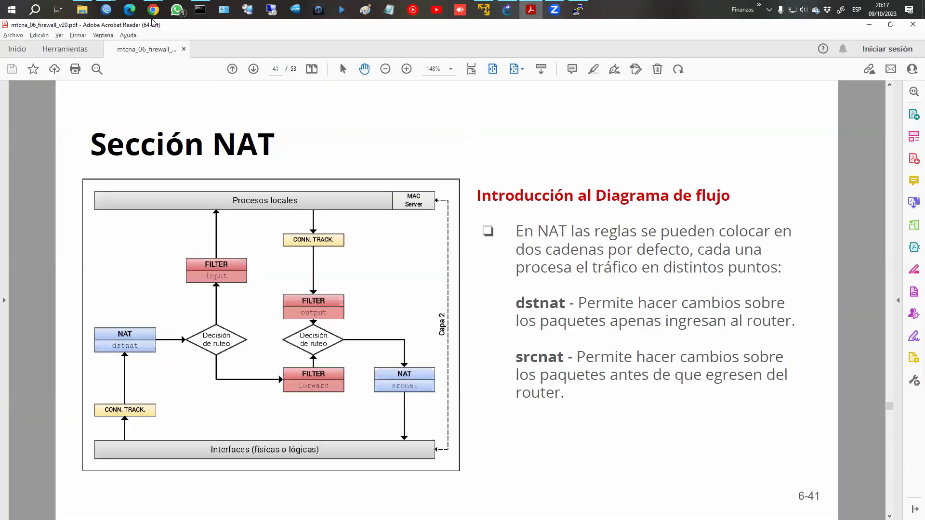
mouse_move(154, 10)
left_click(223, 53)
left_click(555, 97)
key("Return")
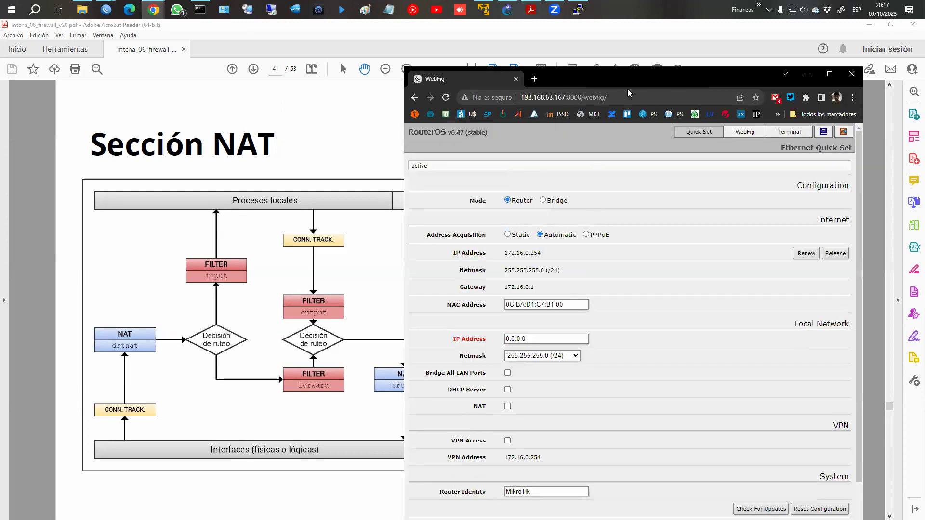
left_click_drag(610, 82, 618, 54)
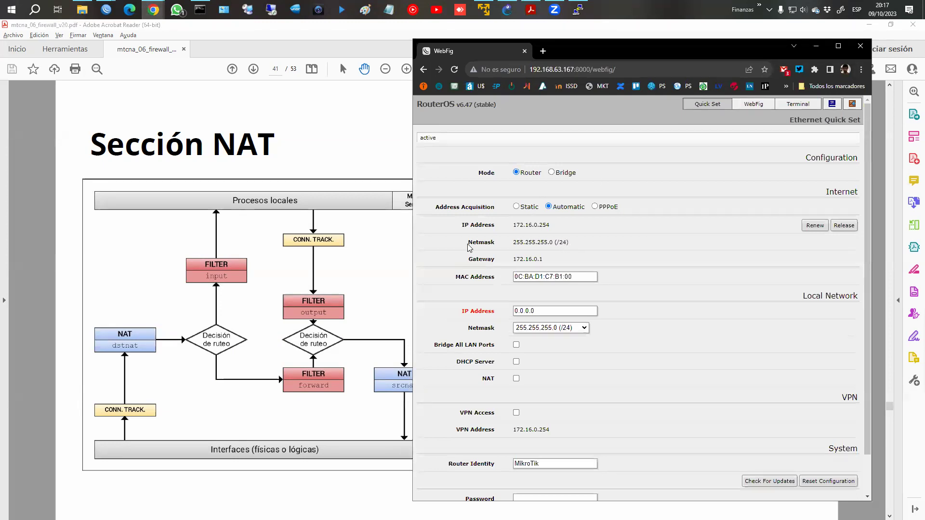
Scroll the course PDF to slide 50, 'Operación de redirect'.
left_click(174, 181)
scroll(176, 182, "down", 4)
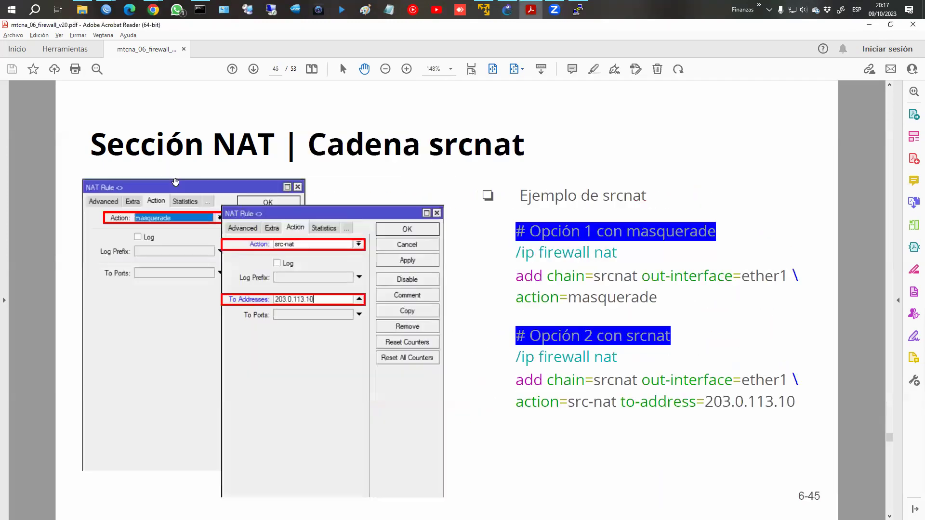
scroll(175, 181, "down", 3)
scroll(176, 182, "up", 1)
scroll(176, 182, "down", 3)
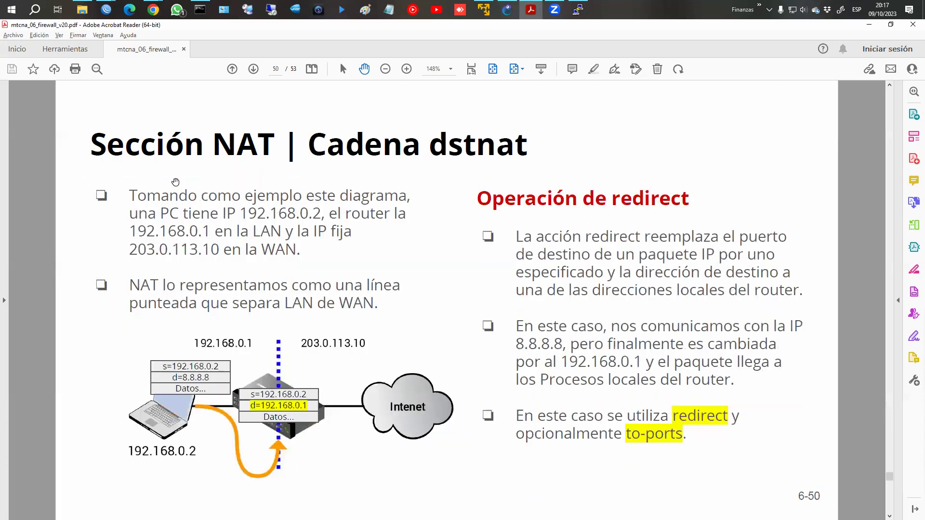
scroll(175, 181, "down", 1)
scroll(175, 181, "up", 1)
Minimize the PDF and the WebFig browser, then restore the PDF slides.
left_click(869, 24)
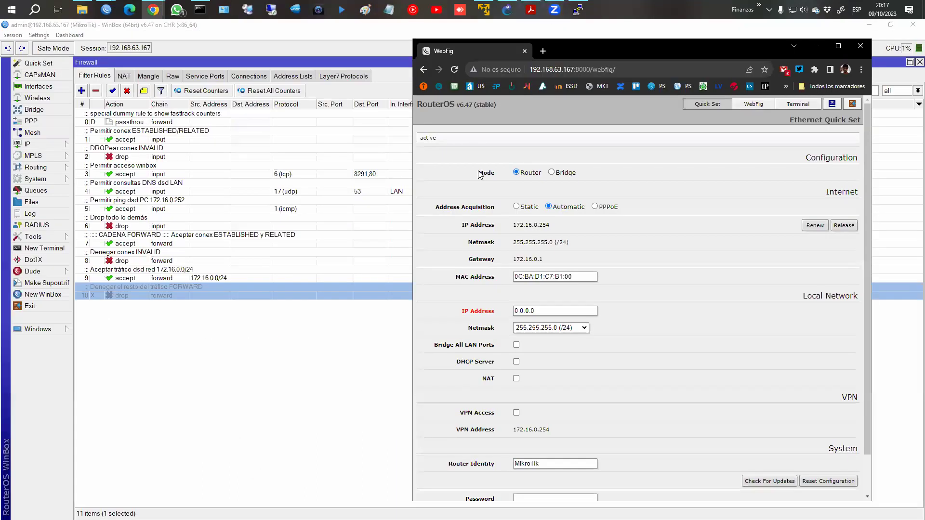
left_click(815, 46)
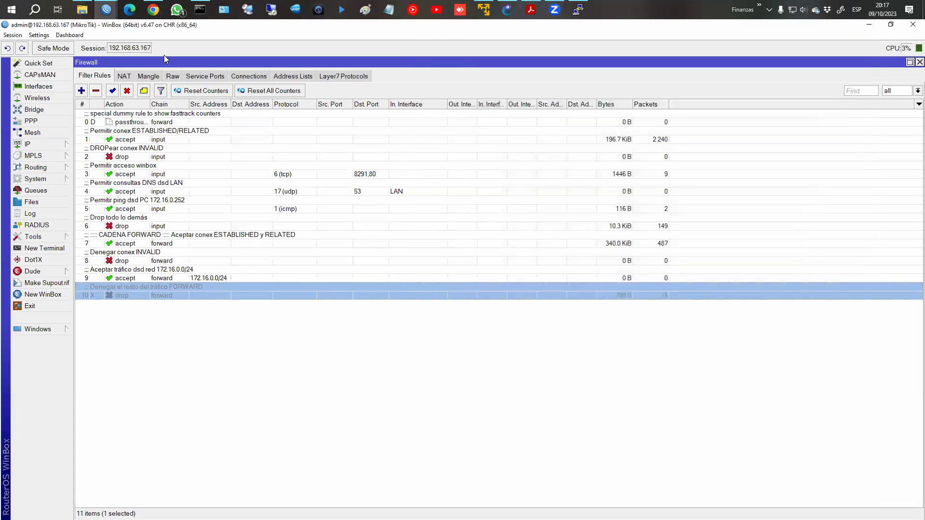
left_click(531, 10)
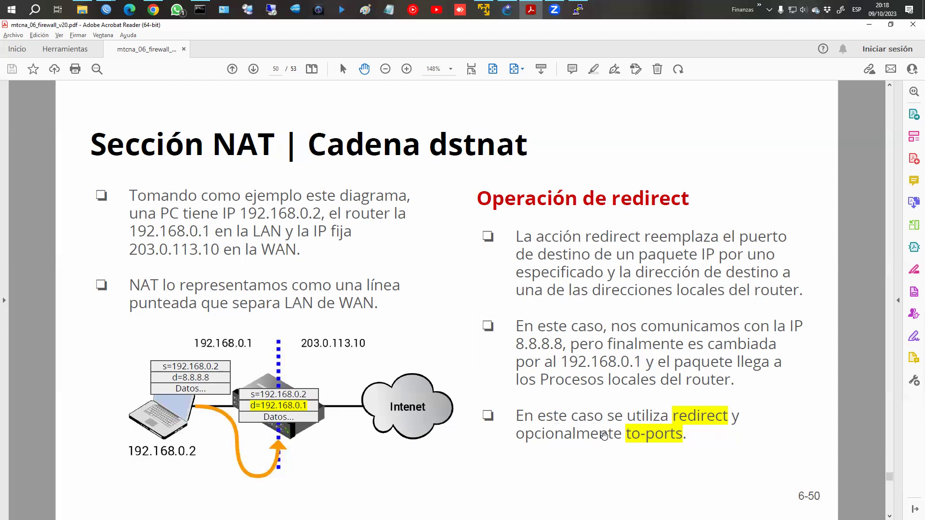
scroll(604, 436, "down", 1)
scroll(565, 406, "up", 1)
In the NAT list, comment the srcnat rule as 'Masquerade'.
mouse_move(106, 10)
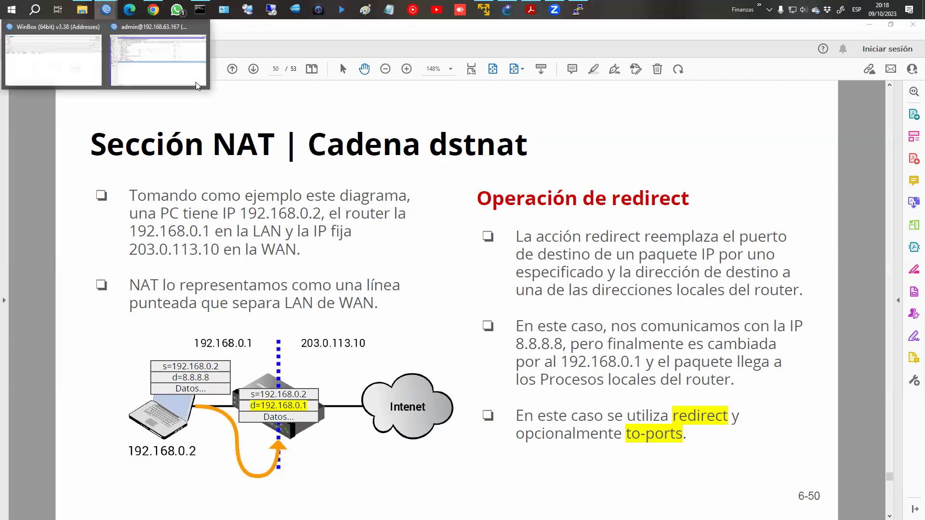
left_click(154, 56)
left_click(124, 76)
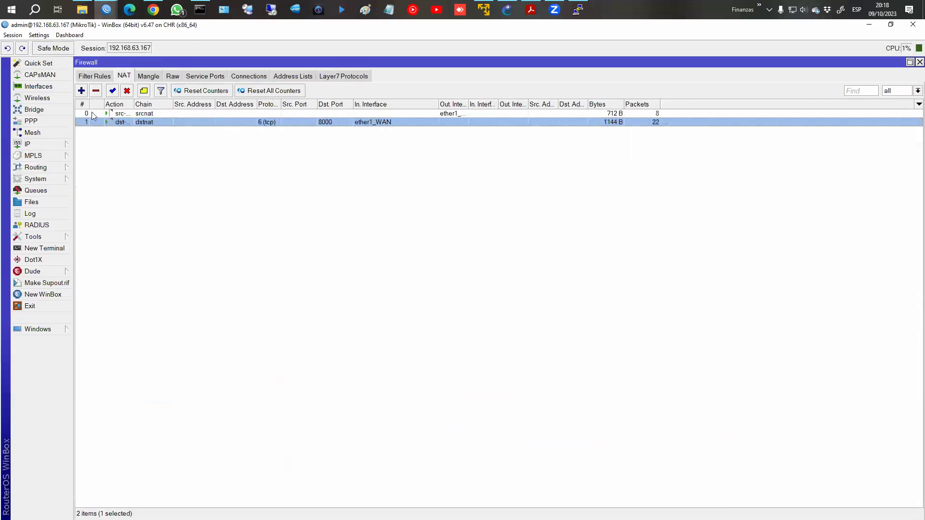
left_click(81, 91)
left_click(384, 144)
left_click(105, 113)
left_click(144, 92)
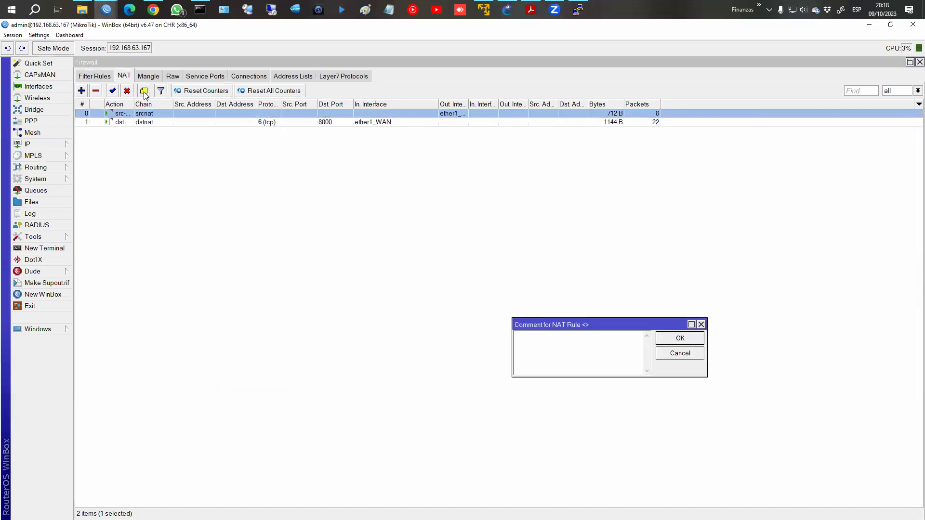
type("Masquerade")
key("Return")
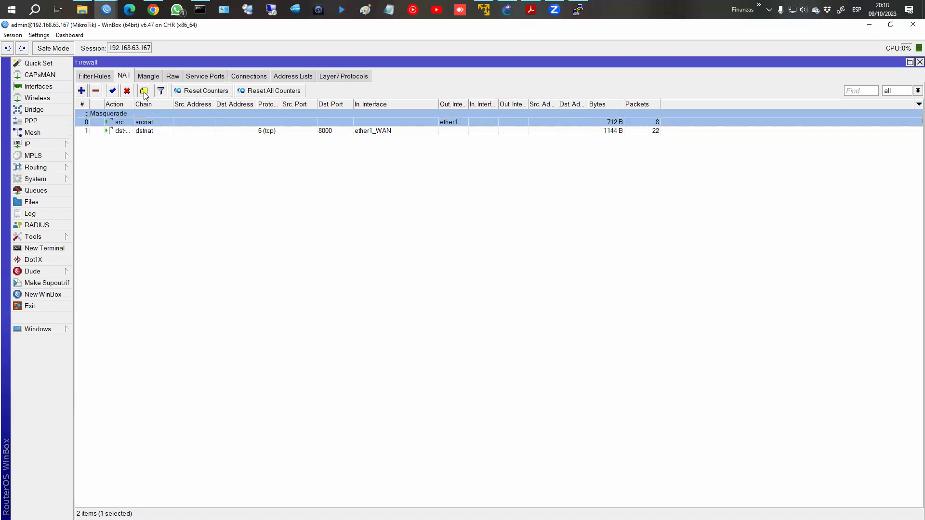
Comment the port-8000 dstnat rule as forwarding WAN TCP 8000 to TCP 80 on 172.16.0.254.
left_click(114, 132)
left_click(144, 91)
type("Aceptar tráfico dsd WAN a Puerto TCP8000")
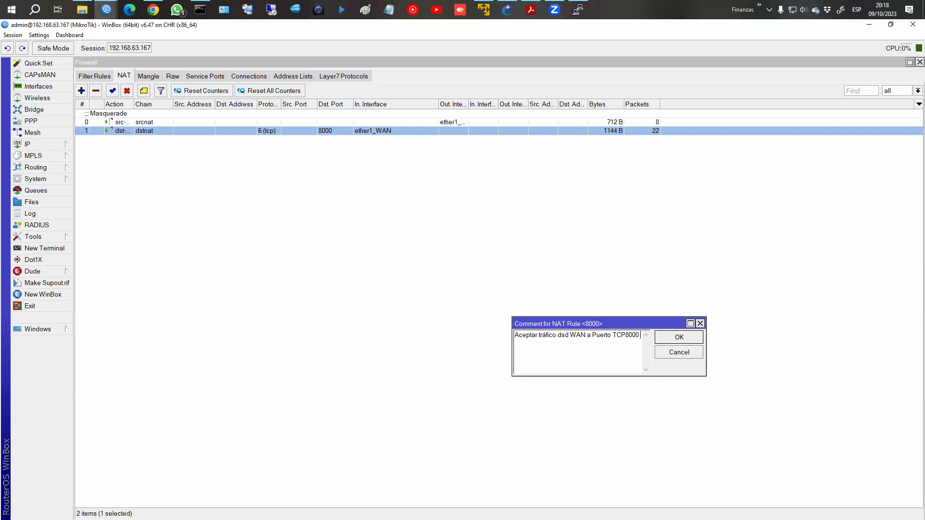
key("shift+Right")
key("shift+Right")
key("shift+Right")
key("shift+Right")
key("shift+Right")
key("shift+Right")
type("reenviar")
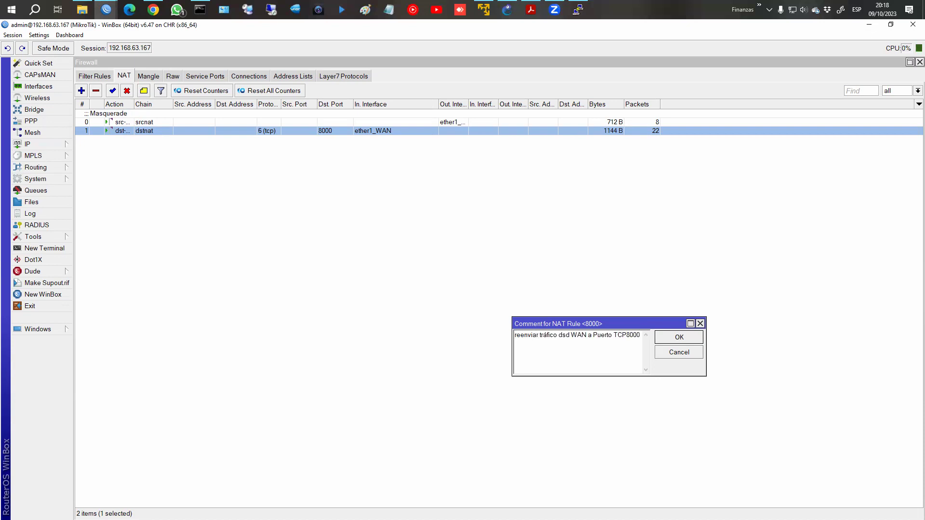
type(" hacia puerto t")
key("BackSpace")
type("TCP 80 e IP 172.146.")
key("BackSpace")
key("BackSpace")
key("BackSpace")
type("6+.")
key("BackSpace")
key("BackSpace")
type(".0.254")
key("Return")
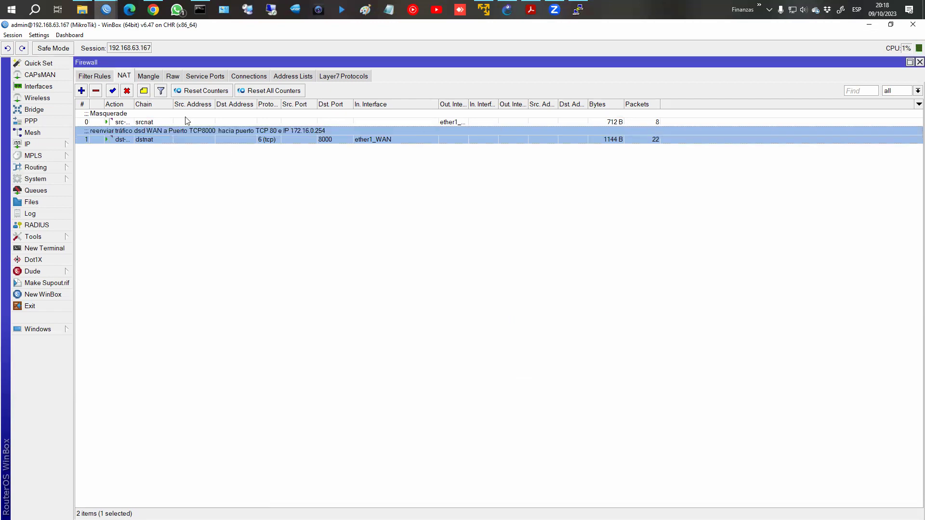
Start a new NAT rule with chain dstnat, protocol udp and destination port 53.
left_click(81, 91)
left_click(366, 141)
left_click(336, 153)
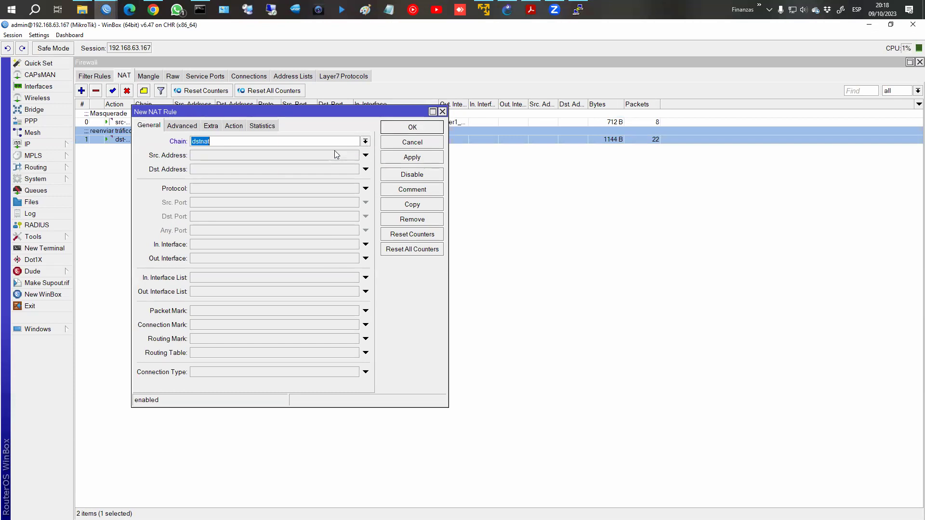
left_click(214, 186)
left_click(354, 189)
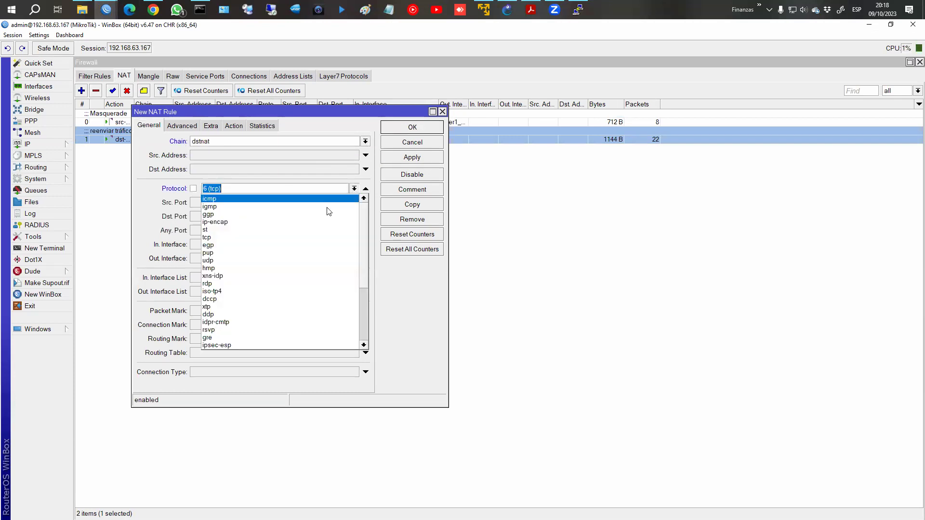
left_click(300, 260)
left_click(243, 217)
type("53")
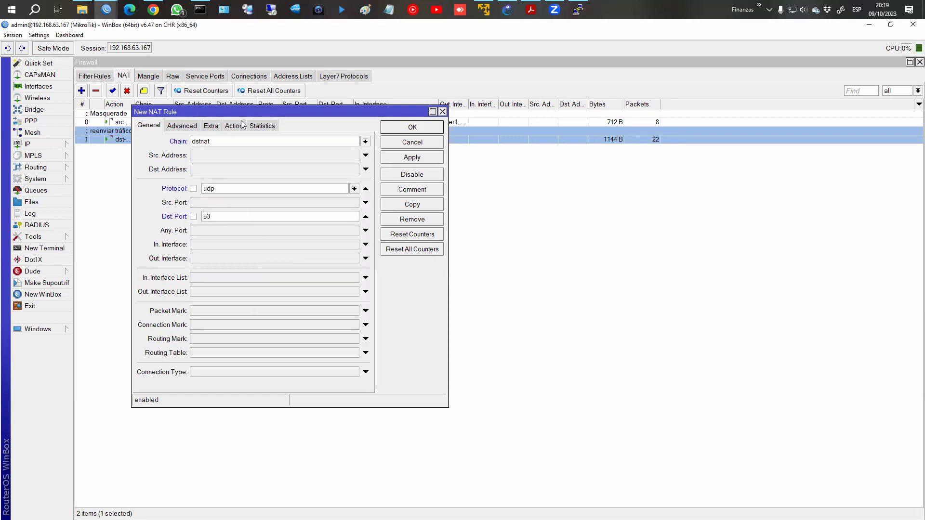
Set the rule's action to redirect with To Ports 53, then apply and save it.
left_click(242, 125)
left_click(231, 141)
left_click(207, 224)
left_click(216, 193)
type("53")
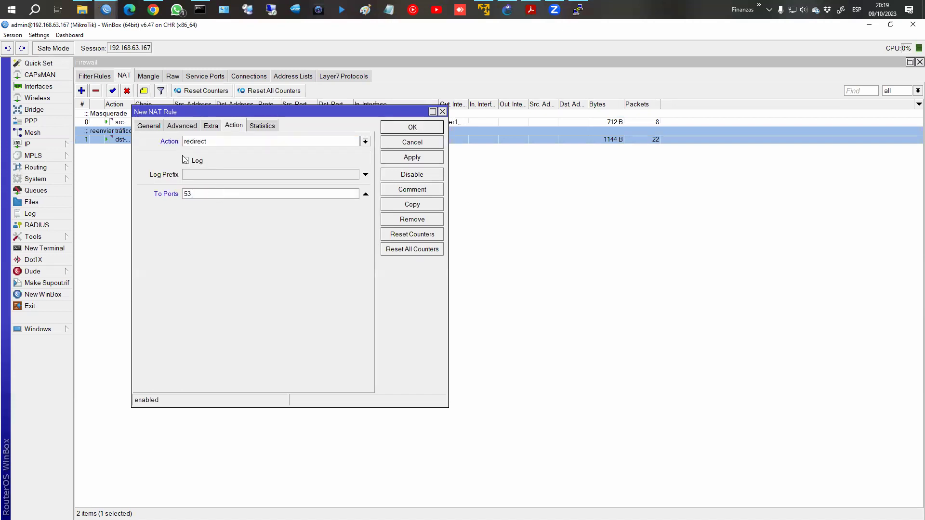
left_click(157, 127)
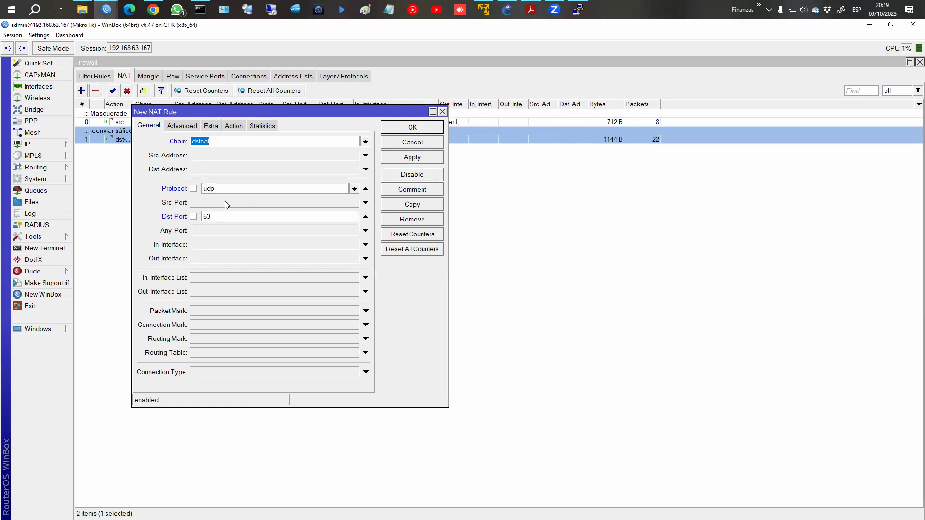
left_click(234, 126)
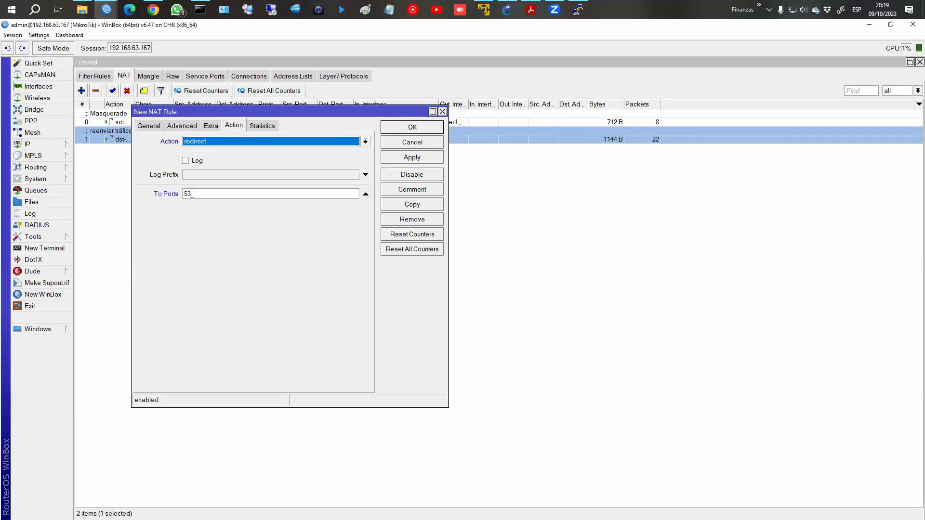
left_click(425, 158)
left_click(424, 128)
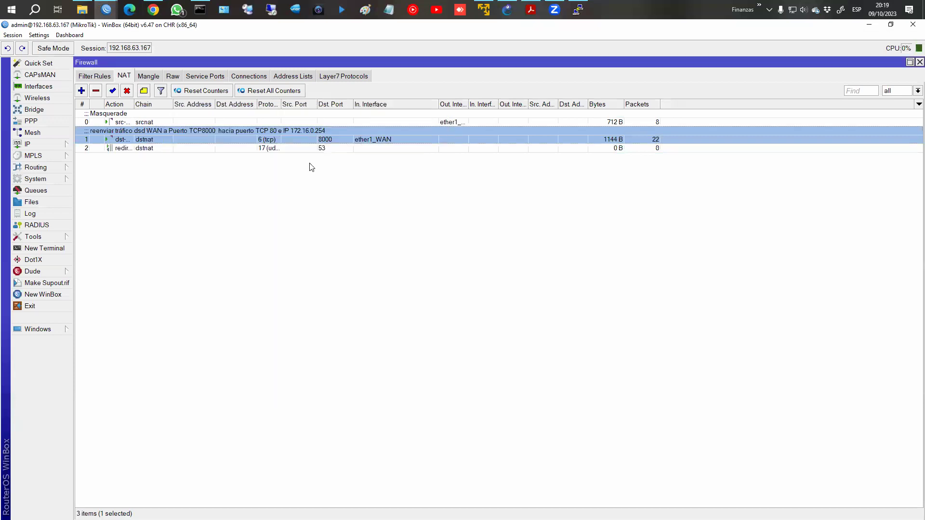
Comment the new UDP 53 redirect rule as 'Cache-DNS'.
left_click(193, 149)
left_click(144, 90)
type("Cache-DNS")
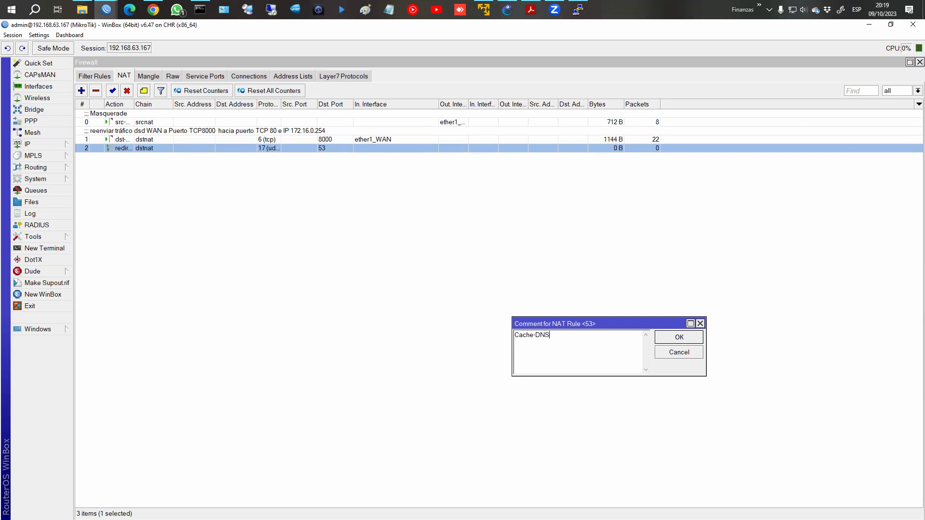
key("Return")
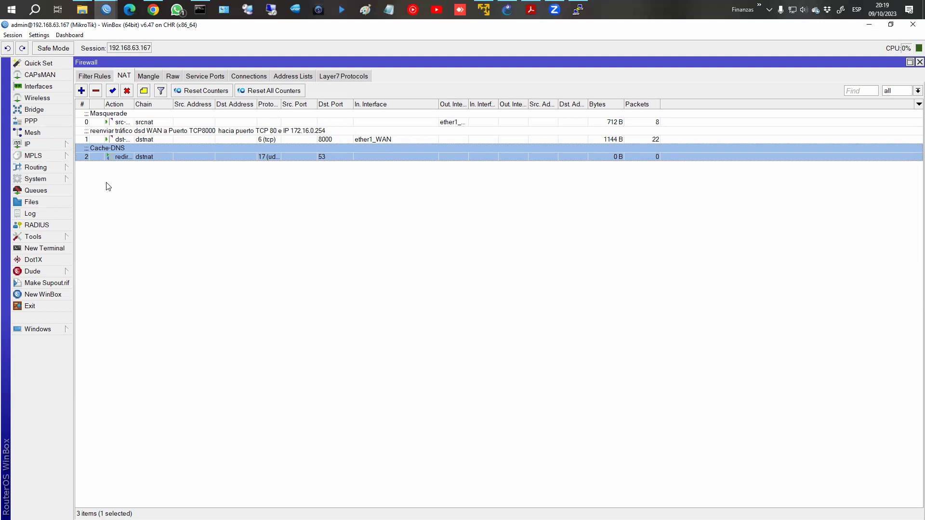
Rerun the ping to 8.8.8.8 on PC1, stop it, and display PC1's IP settings.
left_click(578, 10)
key("Up")
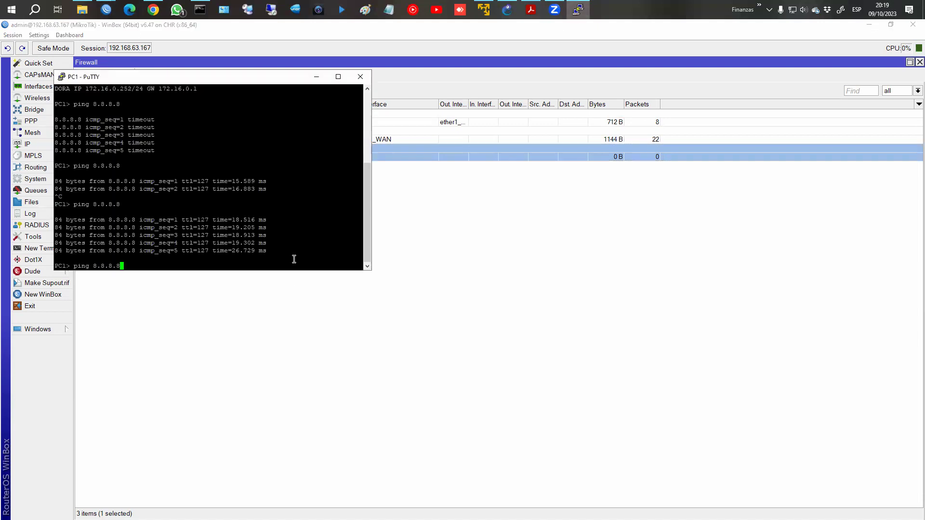
key("Return")
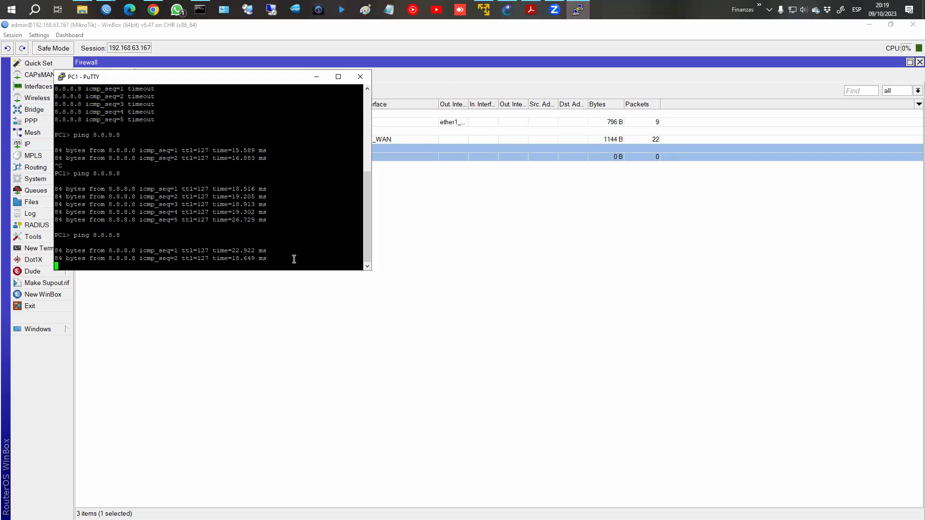
key("ctrl+c")
type("sho")
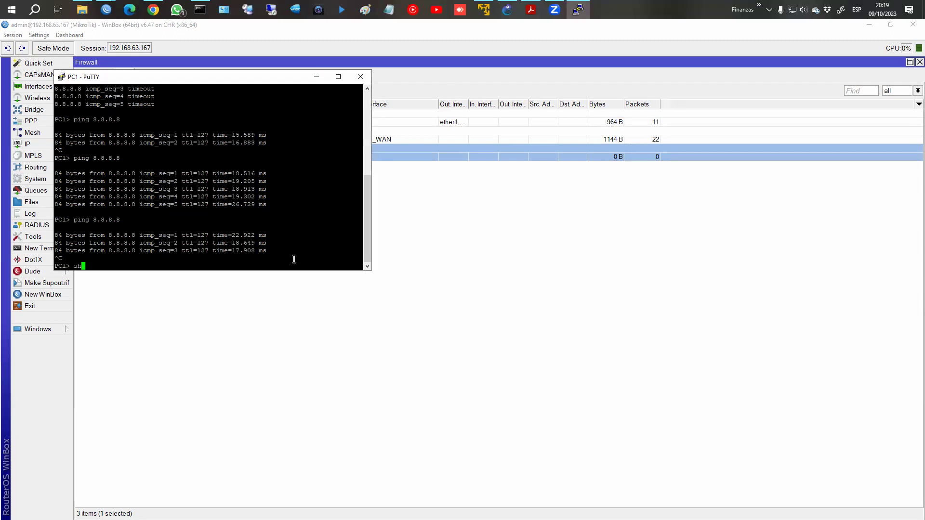
type("w ip")
key("Return")
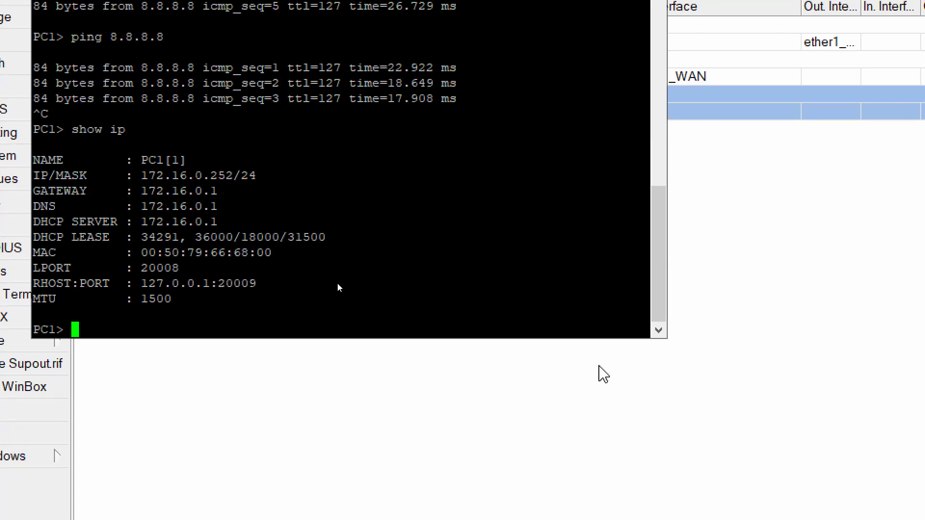
Set PC1's DNS server to 8.8.8.8 and confirm it with show ip.
type("ip dns 8.8.8.")
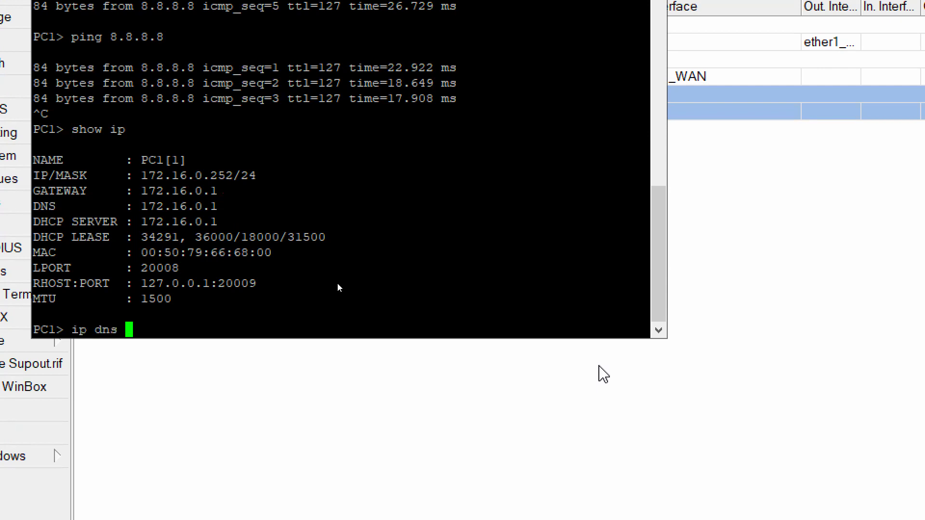
type("8")
key("Return")
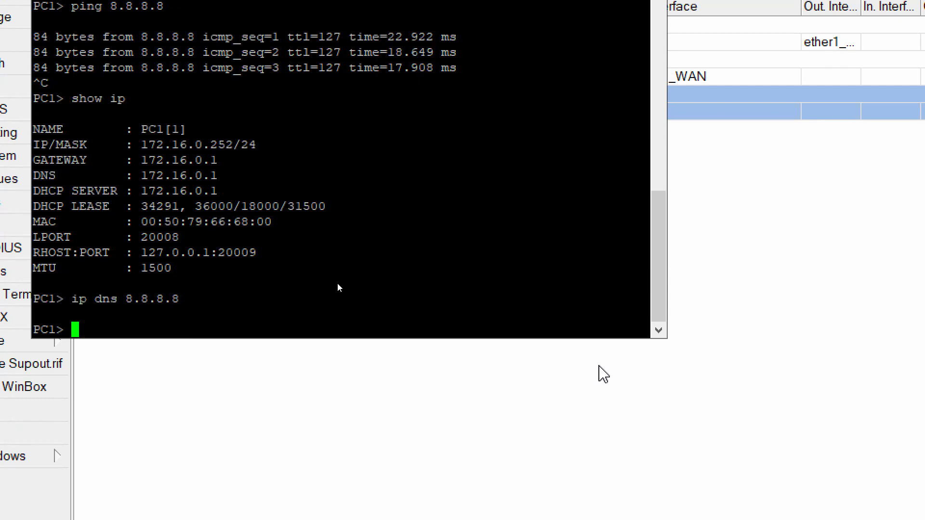
key("Up")
key("Up")
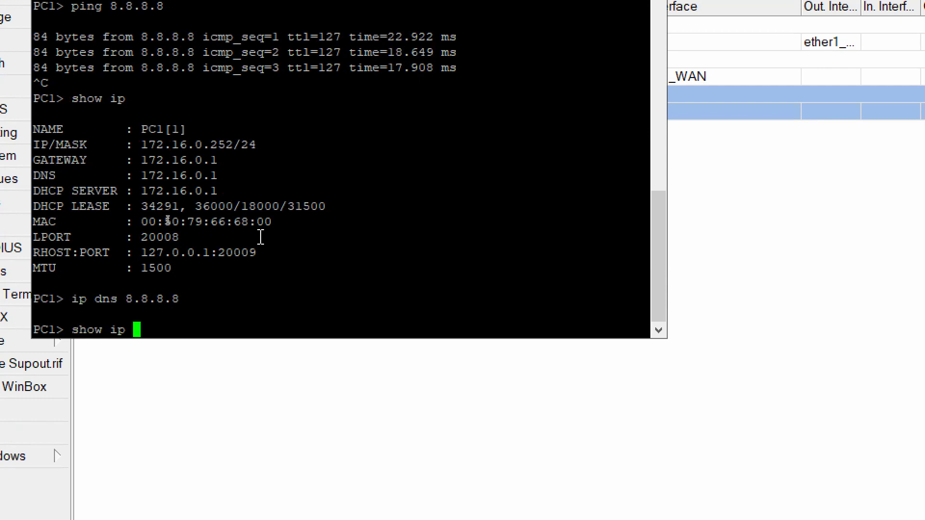
key("Return")
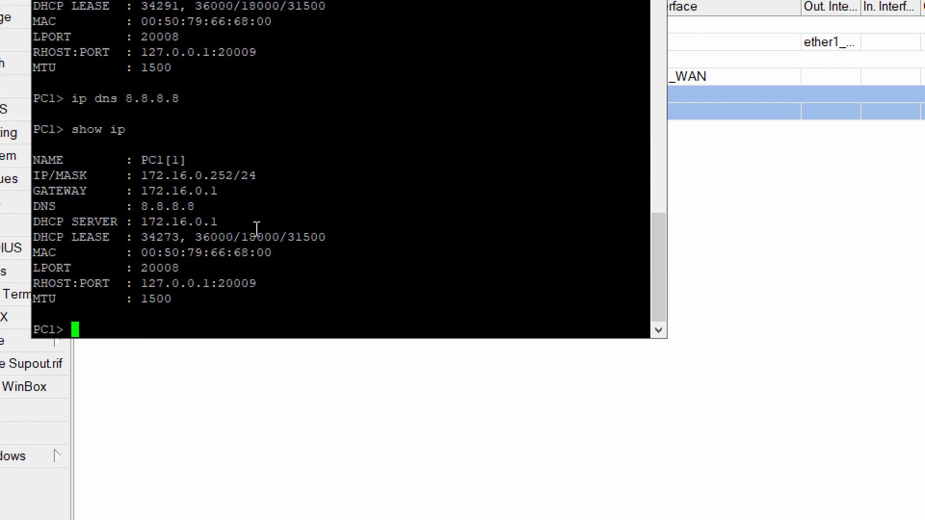
Ping fb.com from PC1, which resolves to 31.13.94.35.
left_click_drag(140, 199, 200, 214)
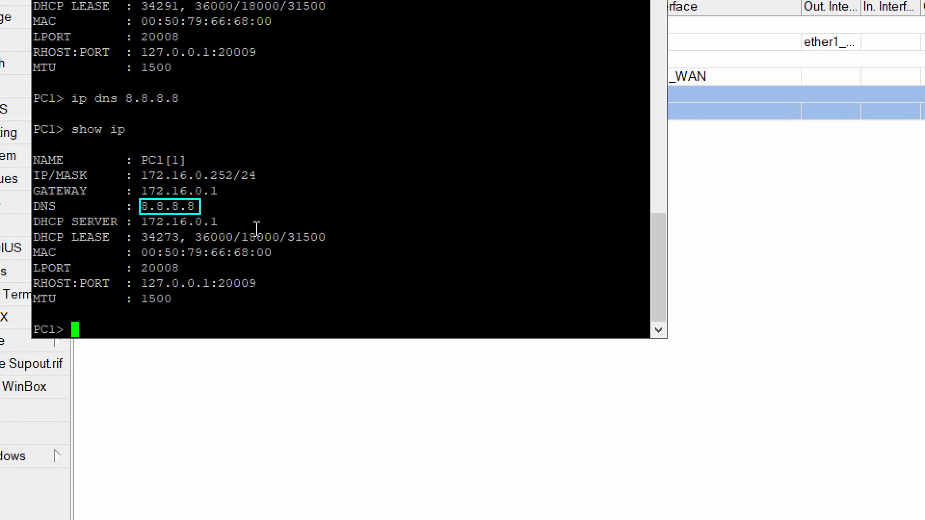
key("Escape")
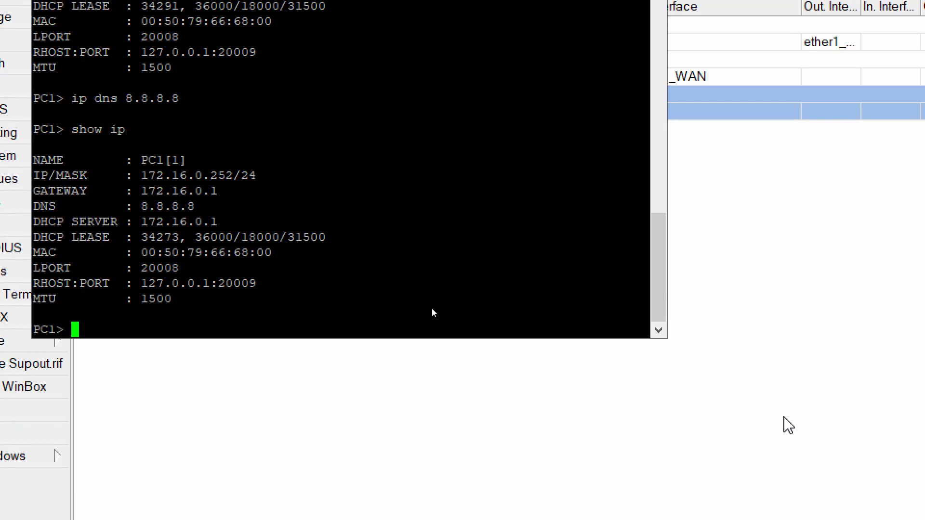
key("ctrl+4")
type("ping fb.com")
key("Return")
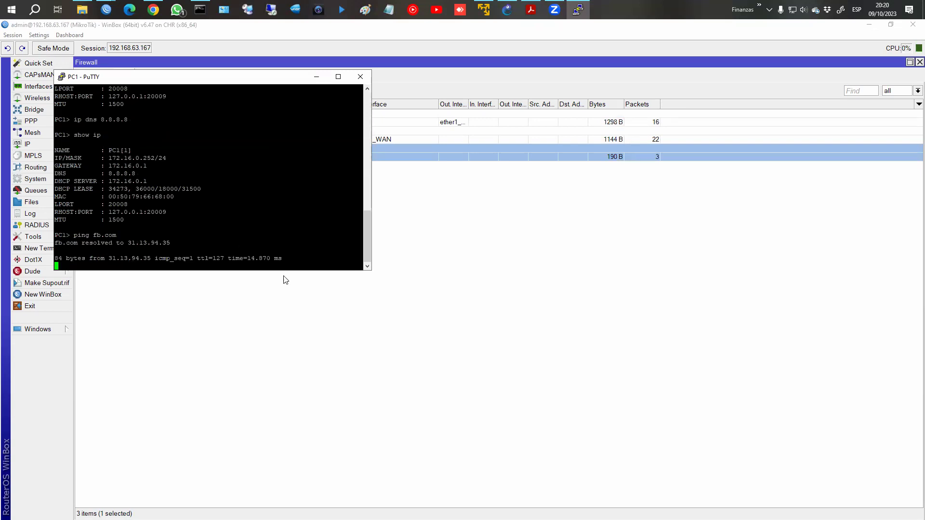
left_click(302, 289)
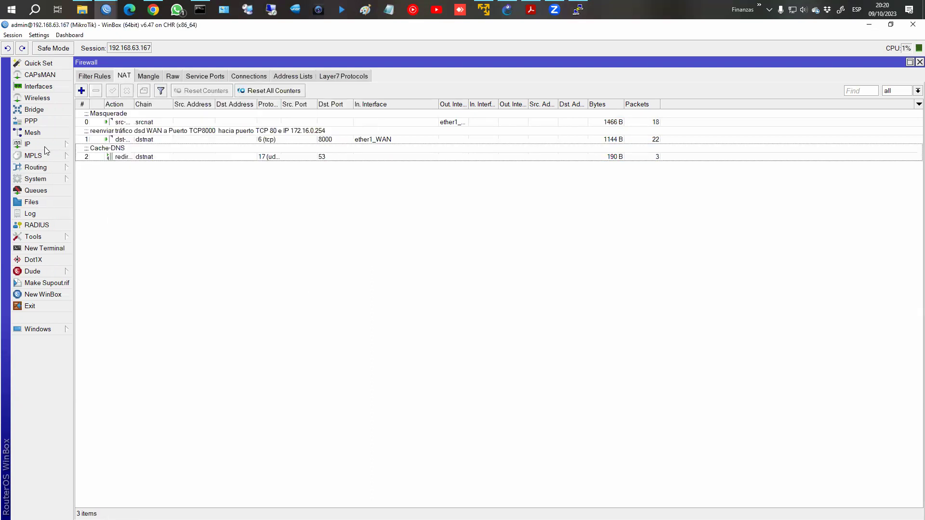
left_click(44, 146)
left_click(102, 224)
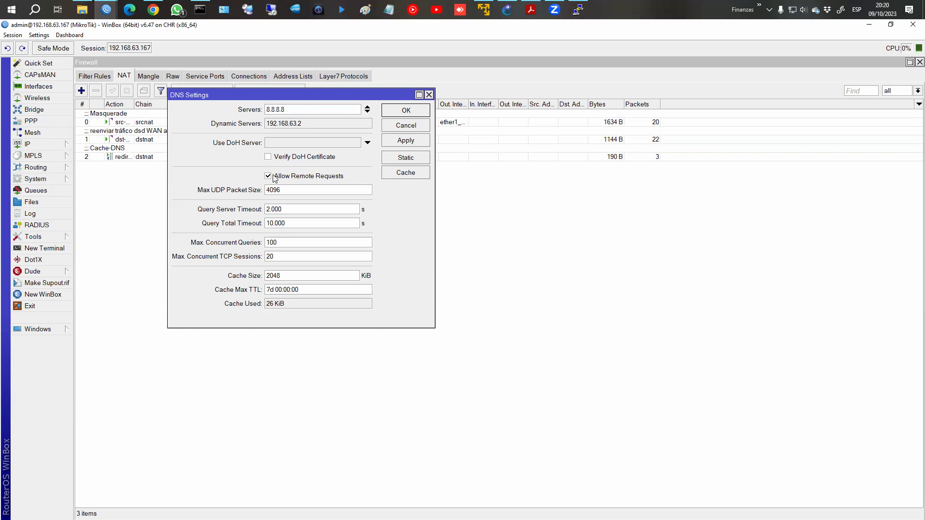
left_click(407, 110)
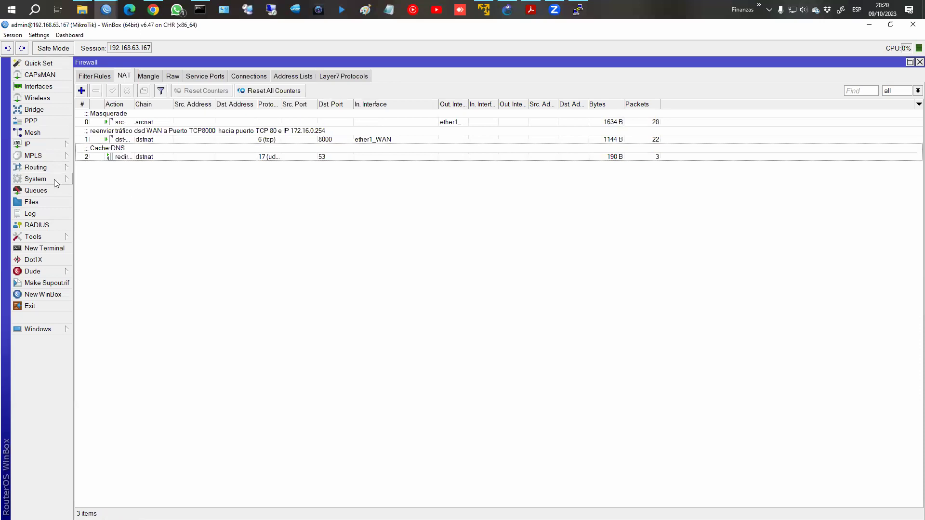
left_click(577, 9)
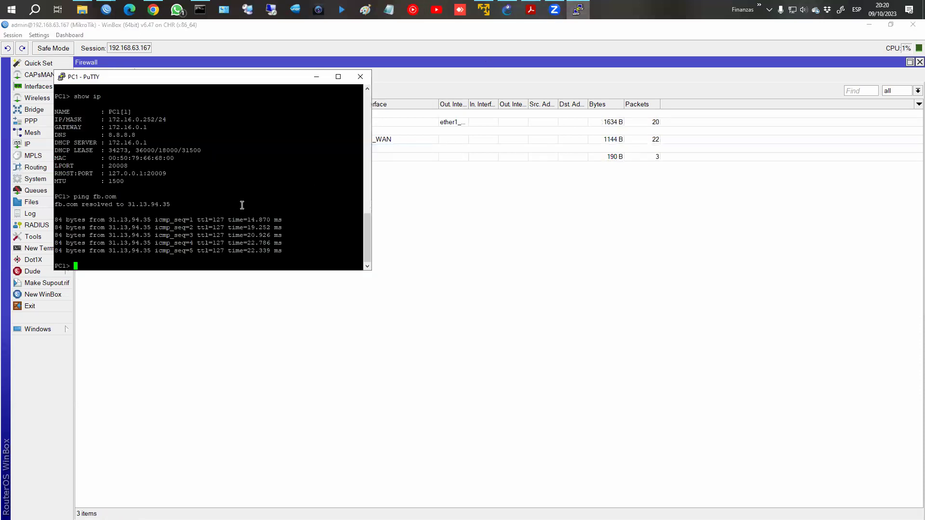
Set PC1's DNS server to 25.46.97.12 with ip dns.
key("Up")
key("BackSpace")
key("BackSpace")
key("BackSpace")
key("BackSpace")
key("BackSpace")
key("BackSpace")
key("BackSpace")
key("BackSpace")
key("BackSpace")
key("BackSpace")
key("BackSpace")
type("ip dns")
type("25.46.97.12")
key("Return")
Ping fb.com again, then rerun show ip to check the DNS setting.
type("ip")
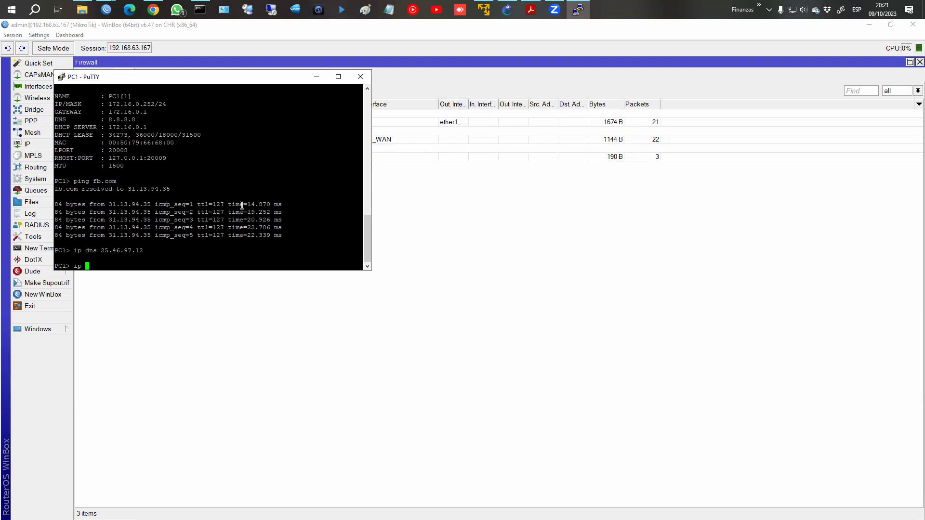
key("Up")
key("Up")
key("Return")
key("Up")
key("ctrl+c")
key("Up")
key("Up")
key("Up")
key("Up")
key("Return")
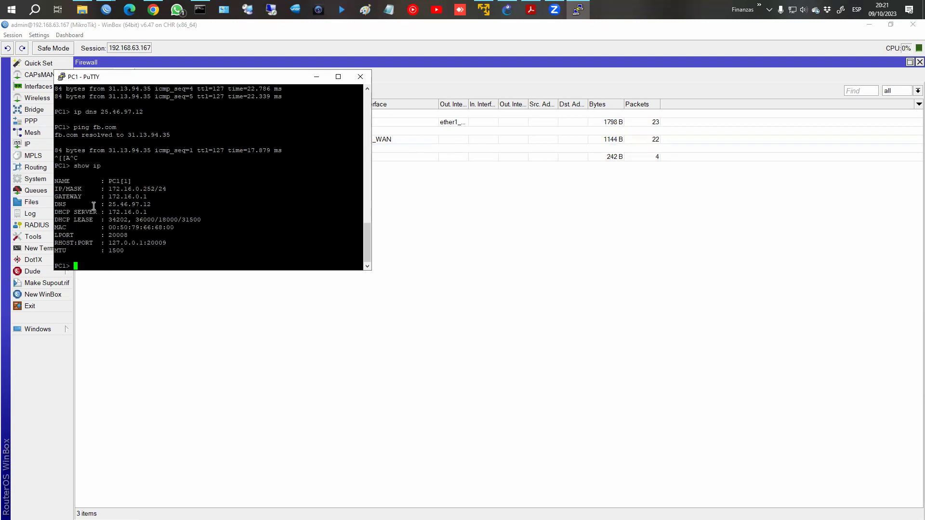
Highlight the 25.46.97.12 DNS line, ping fb.com once more, and select the Cache-DNS rule.
left_click_drag(59, 205, 88, 203)
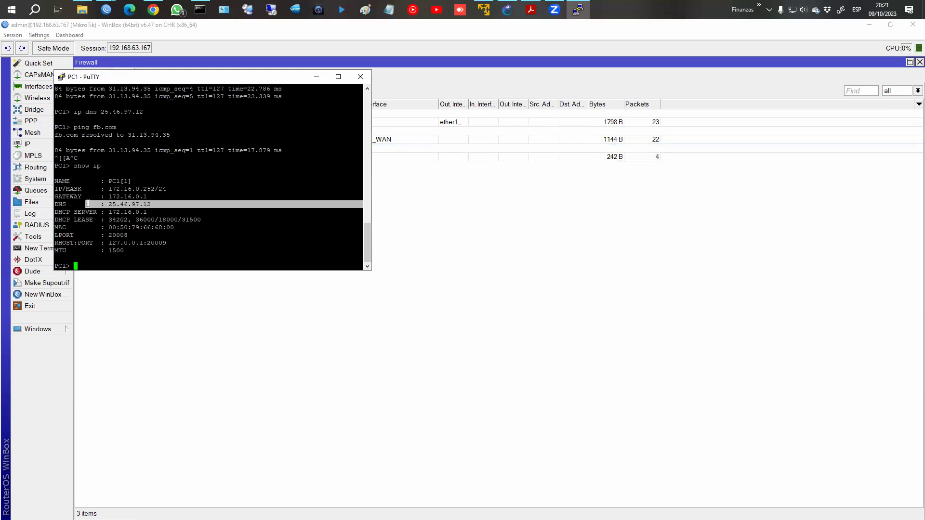
left_click(172, 257)
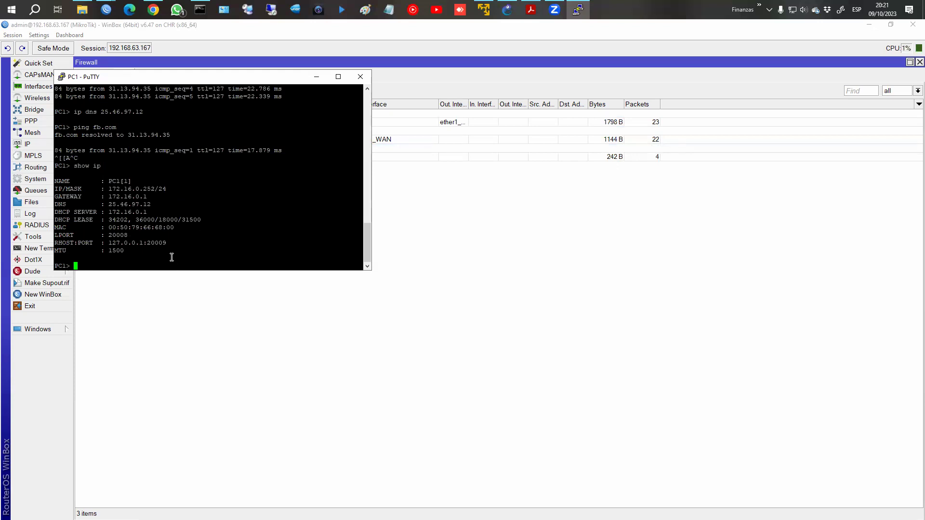
key("Up")
key("Up")
key("Return")
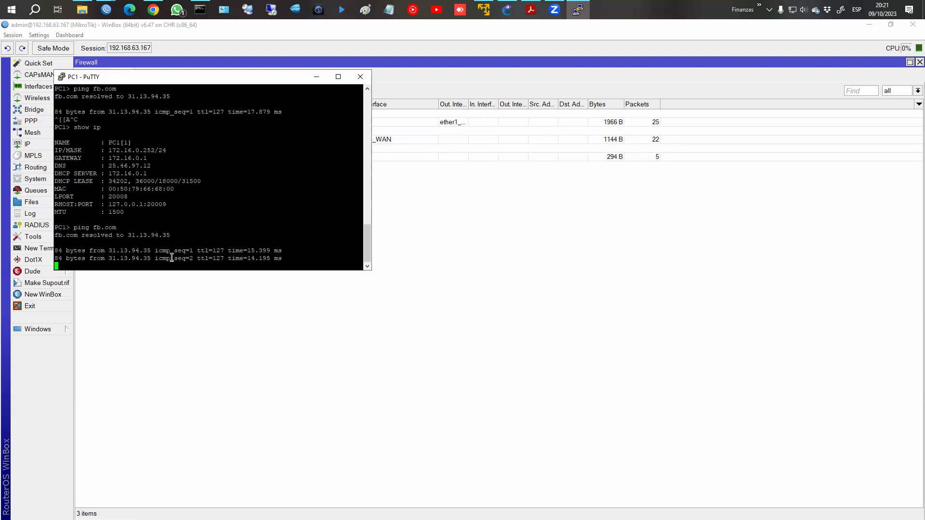
left_click(629, 160)
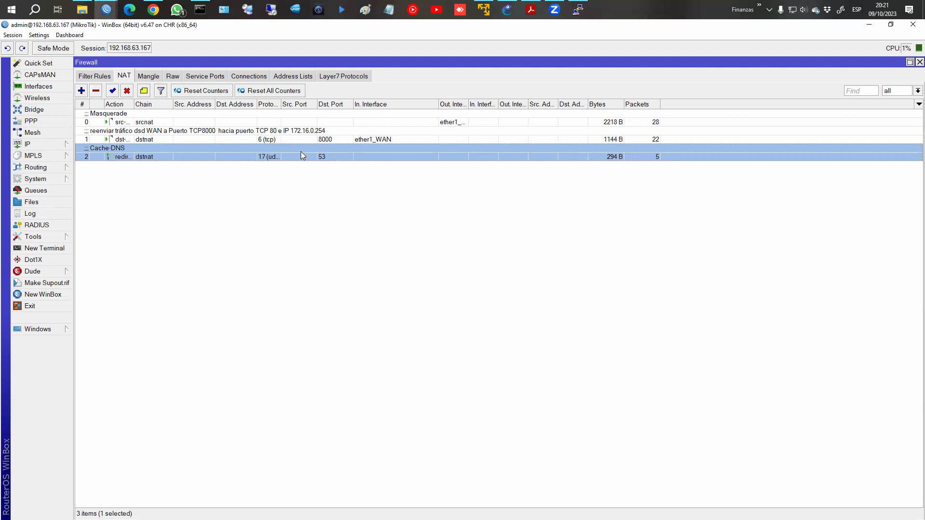
Compare the Cache-DNS rule's UDP 53 redirect to port 53 with PC1's DNS 25.46.97.12, then show filter rules.
double_click(262, 157)
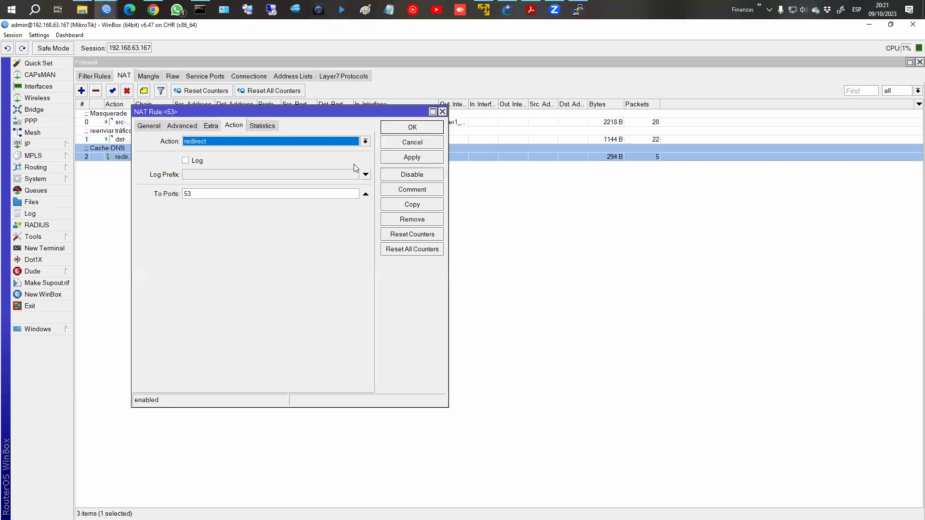
left_click(149, 125)
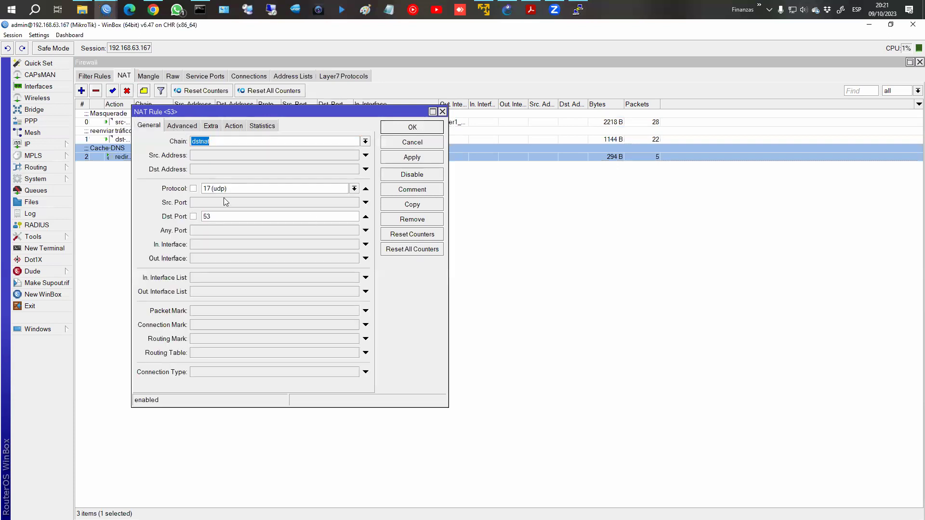
left_click(578, 10)
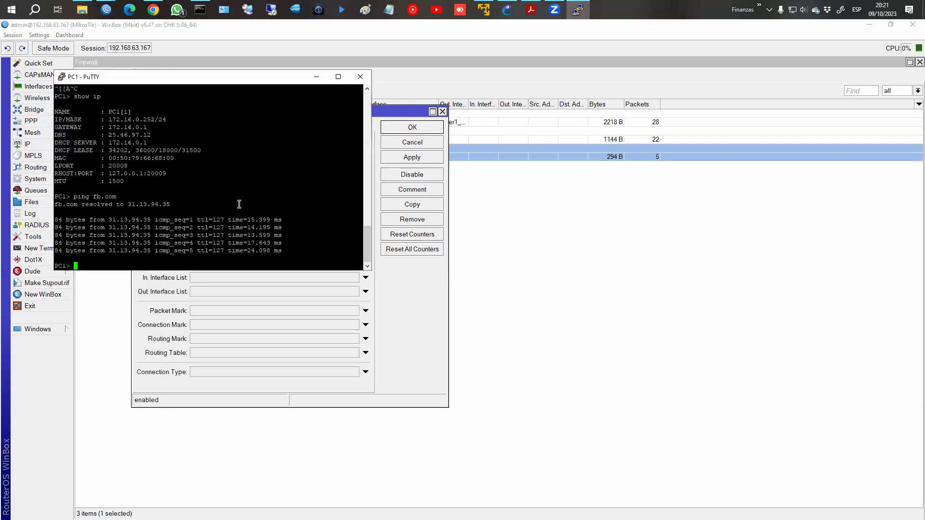
left_click_drag(102, 135, 362, 134)
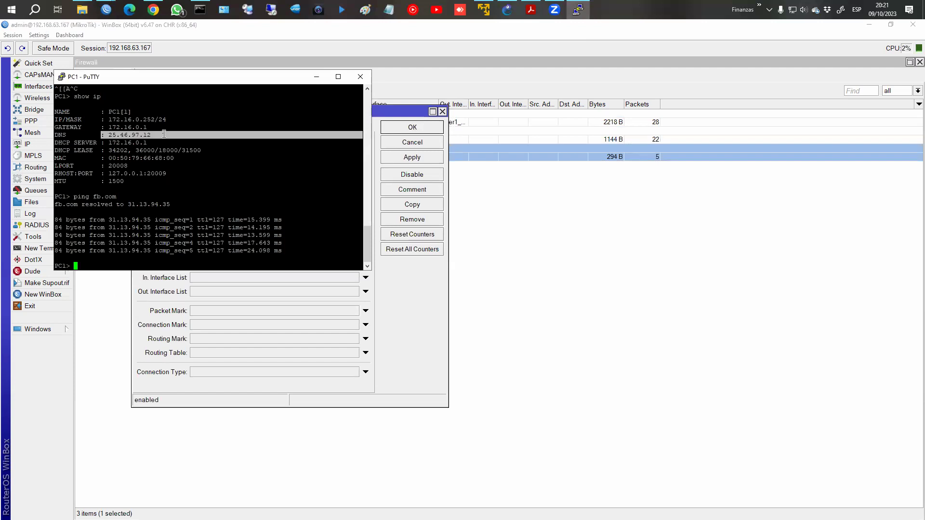
left_click(386, 307)
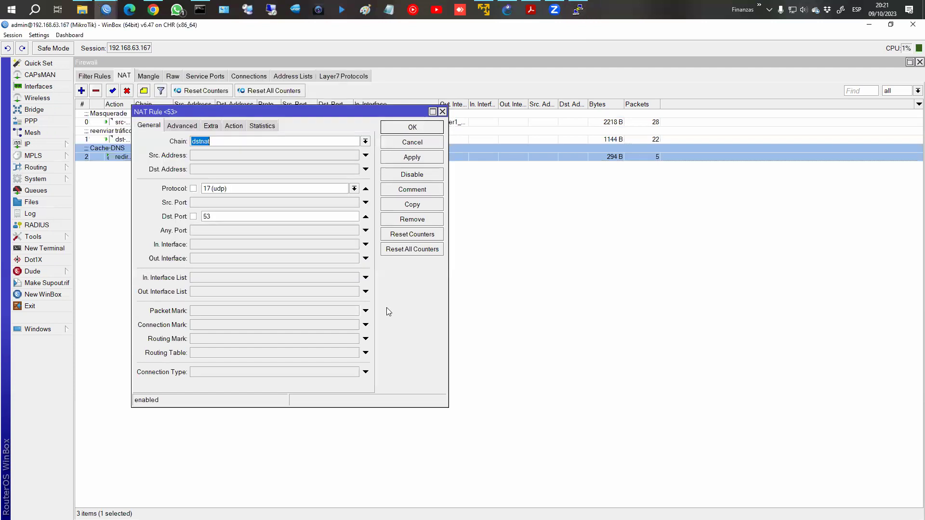
left_click(257, 127)
left_click(234, 127)
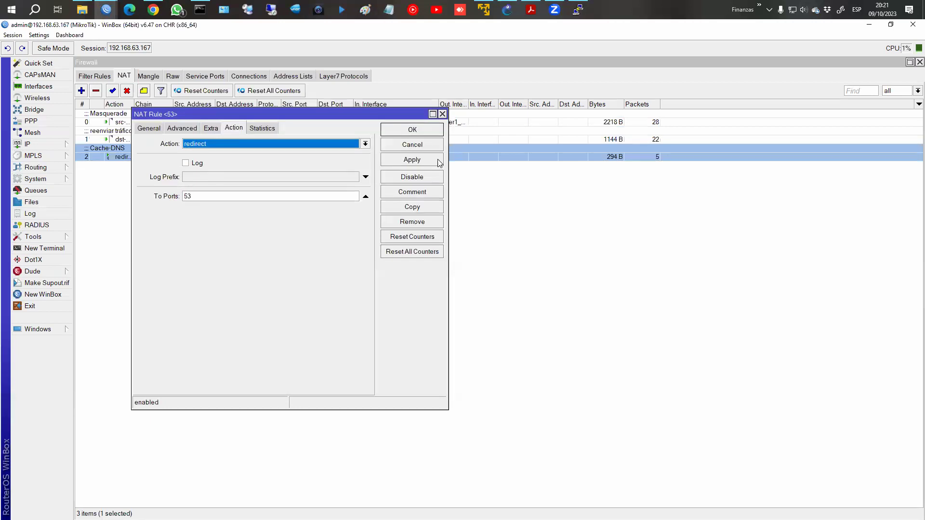
left_click(423, 136)
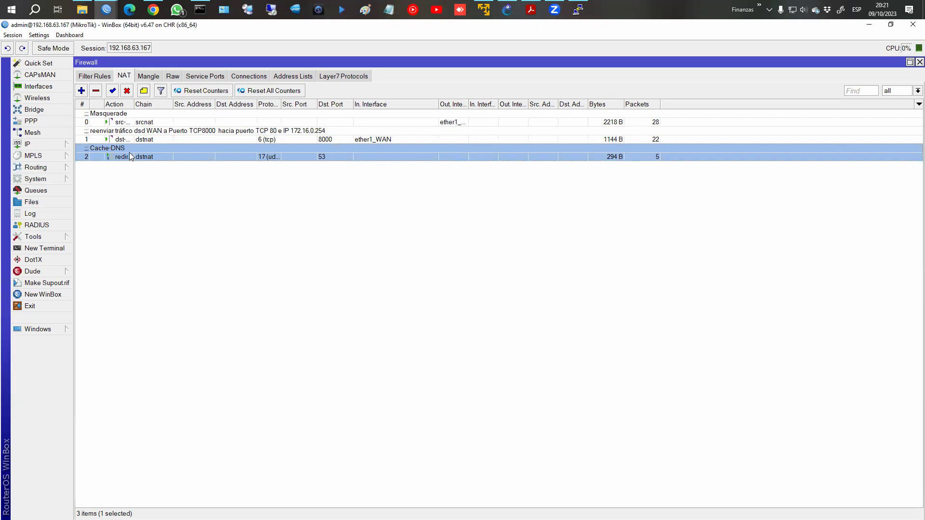
left_click(106, 78)
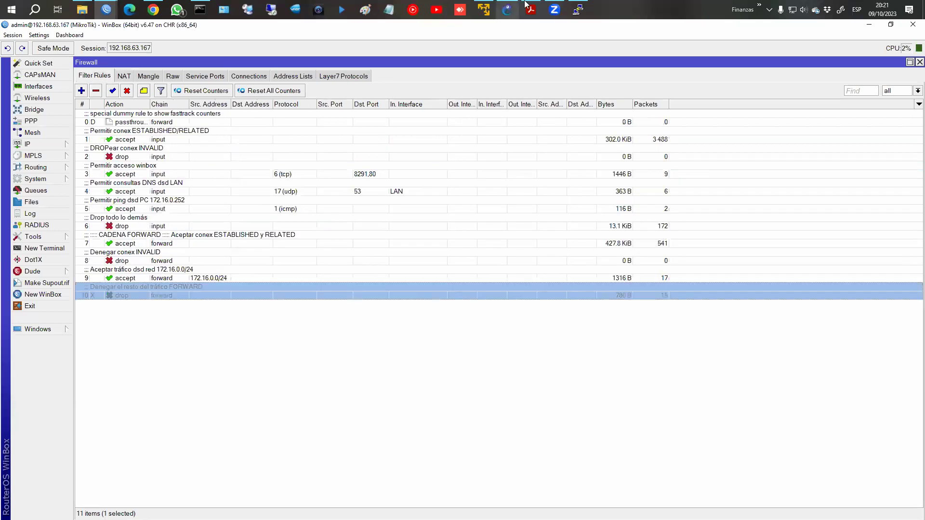
Look over the course slides, then return to WinBox and select filter rule 4 accepting LAN DNS queries.
left_click(530, 9)
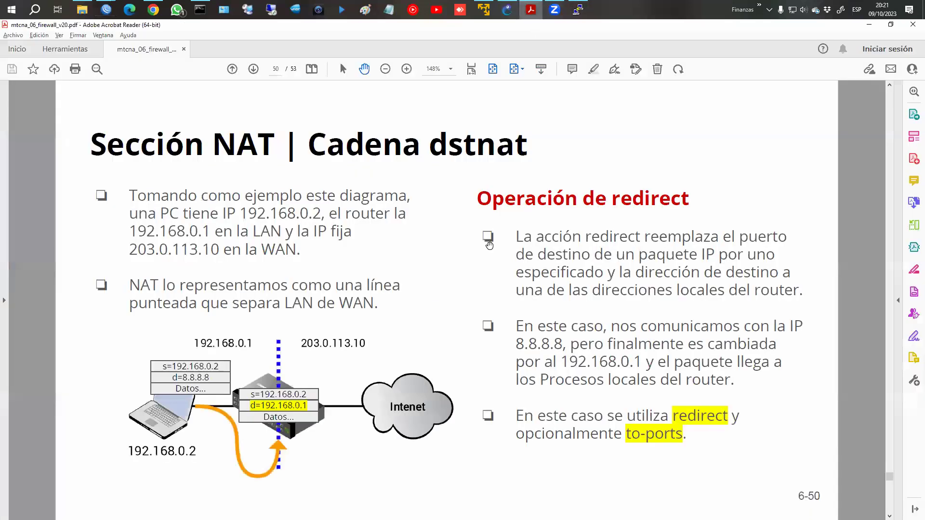
scroll(489, 246, "up", 7)
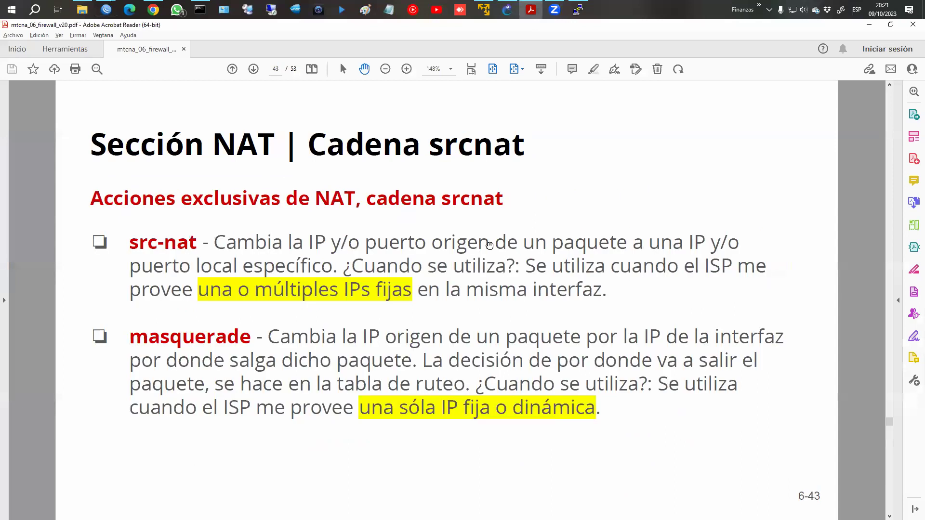
scroll(489, 245, "up", 2)
key("ctrl+2")
mouse_move(107, 322)
left_mouse_down()
mouse_move(97, 340)
mouse_move(118, 312)
left_mouse_up()
left_click_drag(194, 259, 208, 253)
mouse_move(156, 372)
left_mouse_down()
mouse_move(235, 327)
mouse_move(289, 249)
left_mouse_up()
mouse_move(191, 279)
left_mouse_down()
mouse_move(223, 247)
mouse_move(222, 298)
left_mouse_up()
key("Escape")
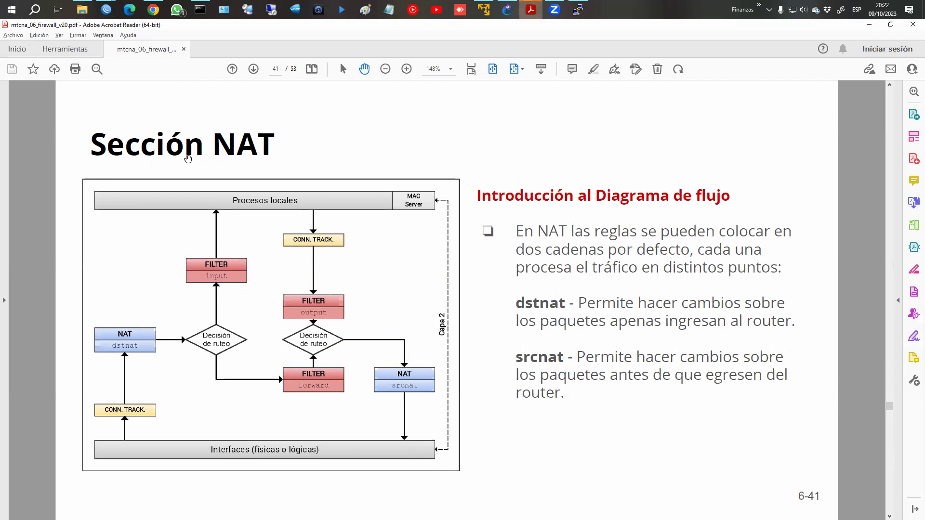
key("alt+Tab")
left_click(157, 183)
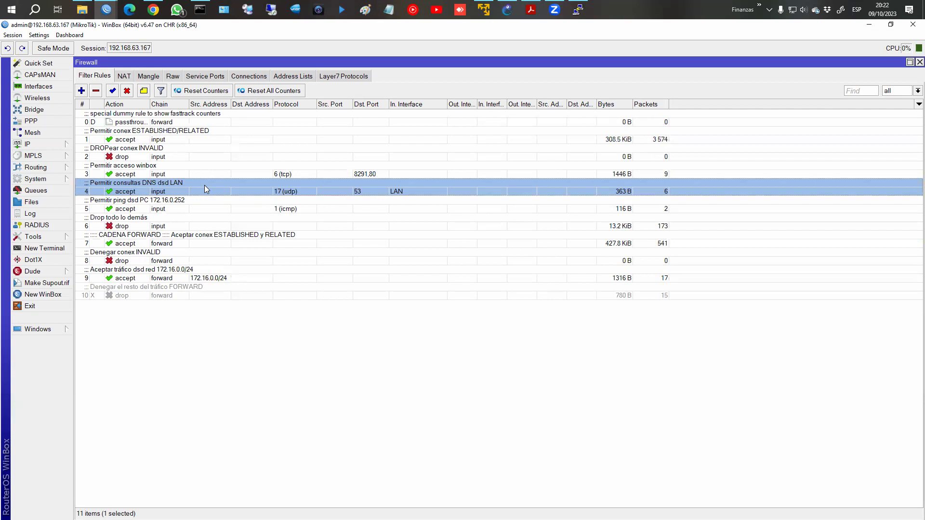
Disable the LAN DNS accept rule and rerun ping fb.com on PC1.
left_click(127, 91)
left_click(579, 9)
key("Up")
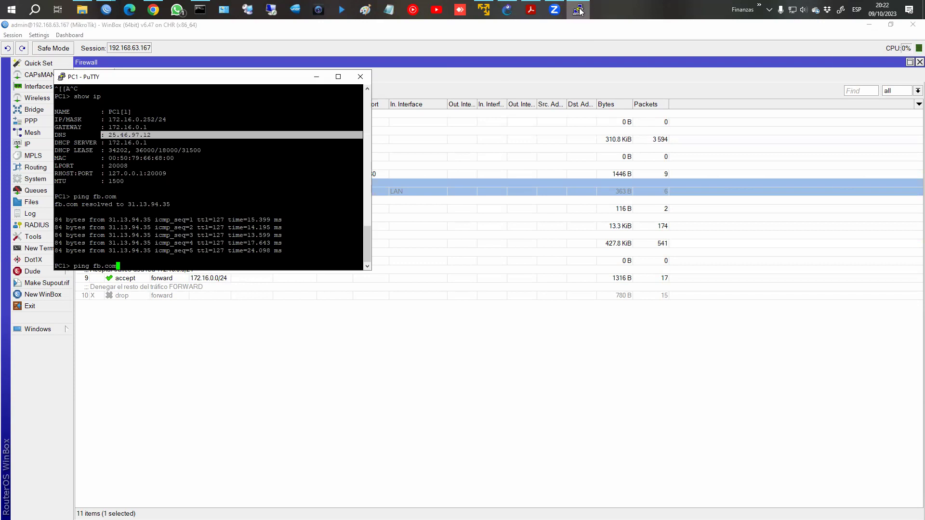
key("Return")
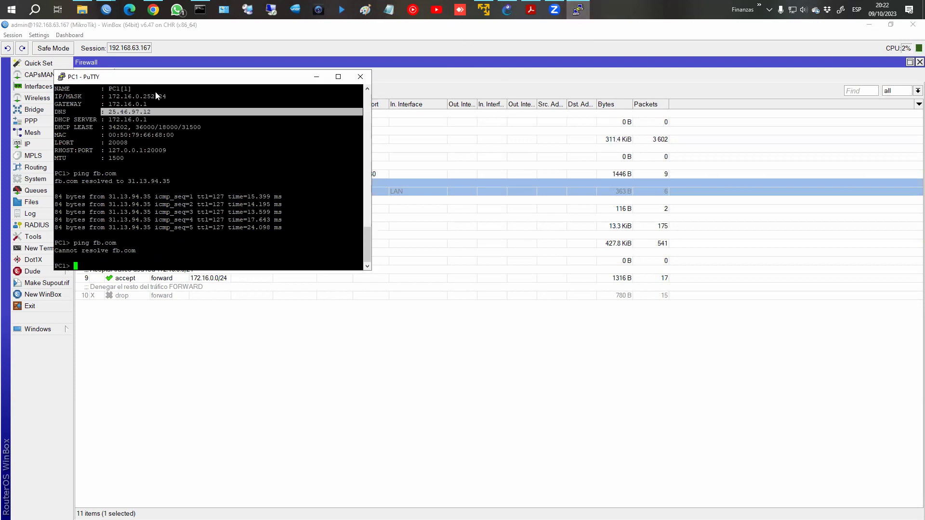
Move the PC1 terminal aside and step through the filter and NAT rules, ending on 'Drop todo lo demás'.
left_click_drag(155, 77, 226, 234)
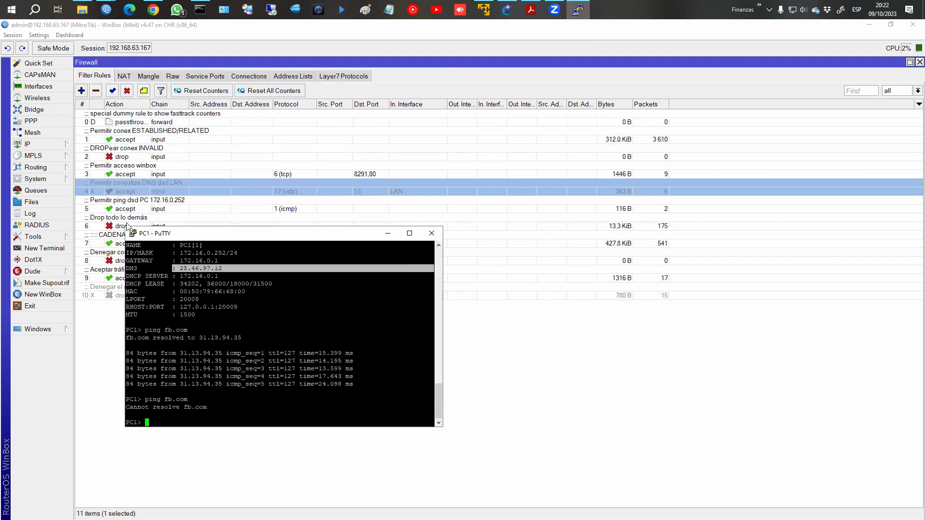
left_click(128, 226)
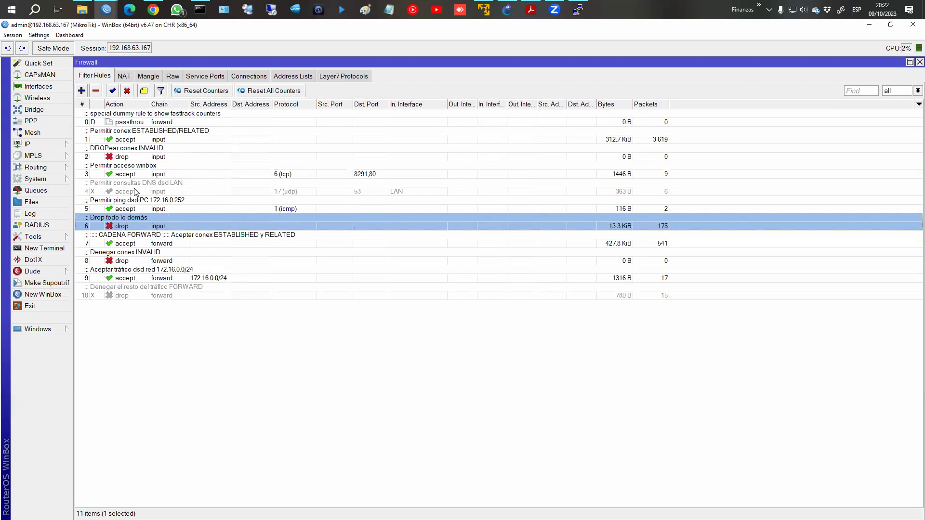
left_click(134, 191)
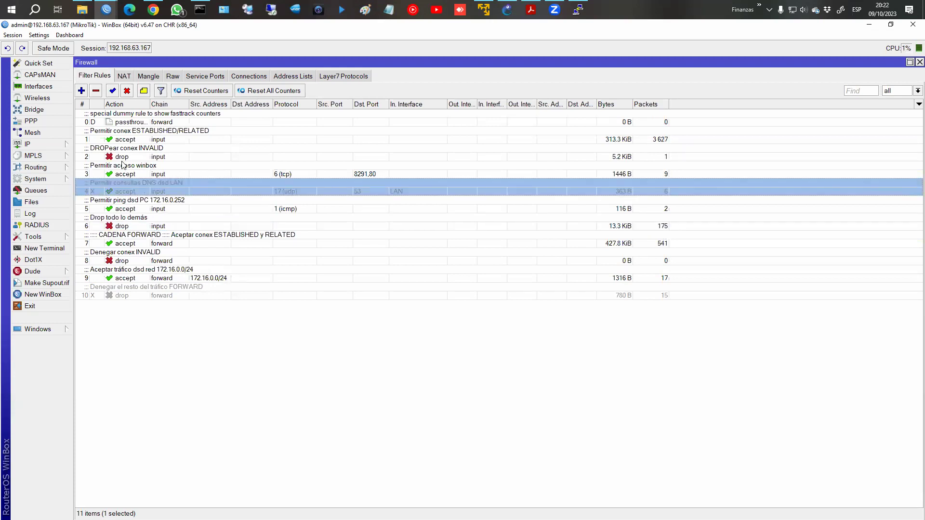
left_click(136, 132)
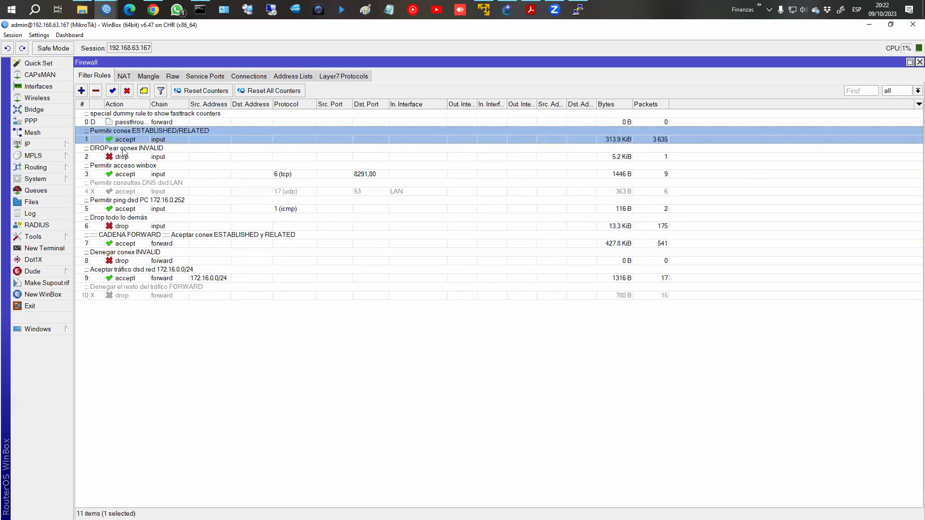
left_click(124, 76)
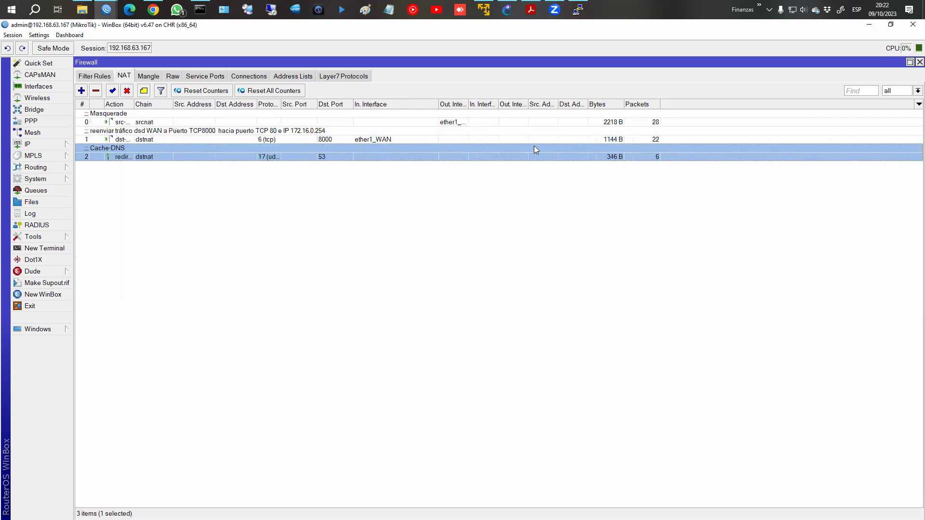
left_click(94, 76)
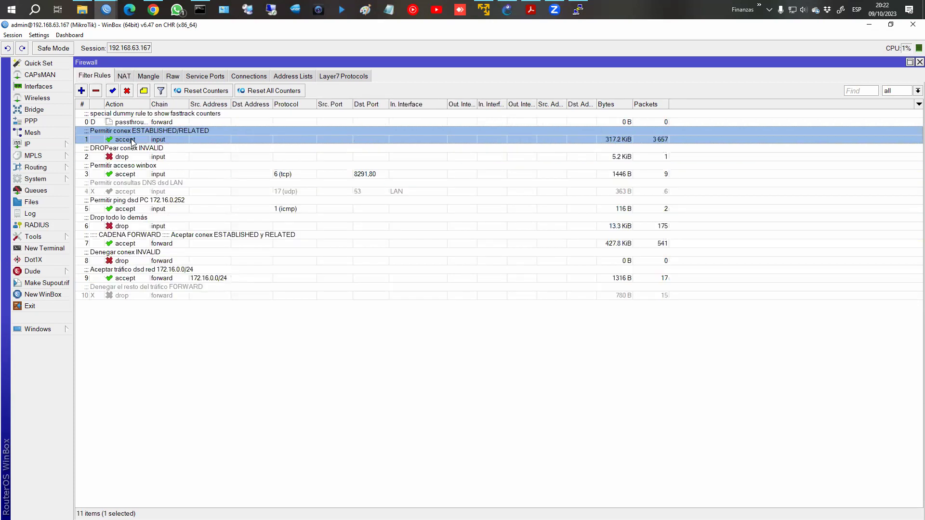
left_click(126, 157)
left_click(126, 175)
left_click(124, 192)
left_click(123, 219)
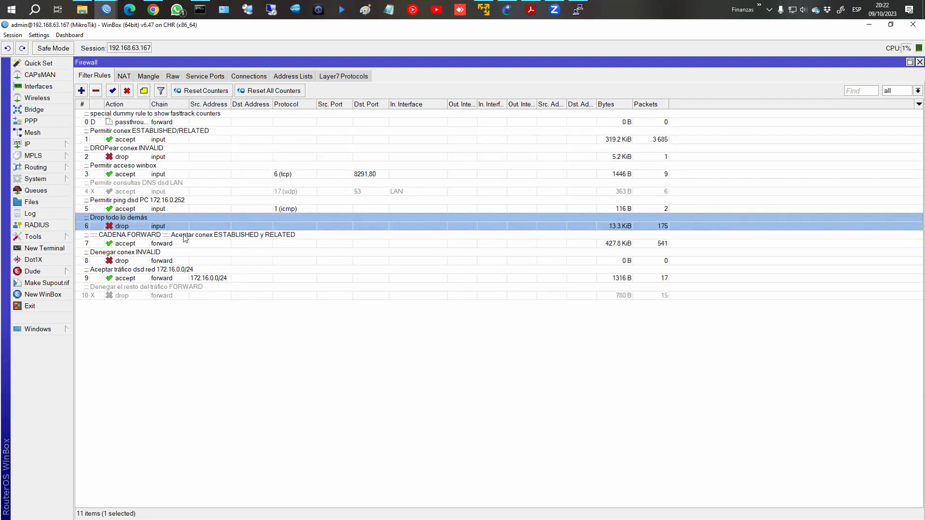
Ping fb.com from PC1 again, which still cannot resolve.
left_click(587, 13)
key("Up")
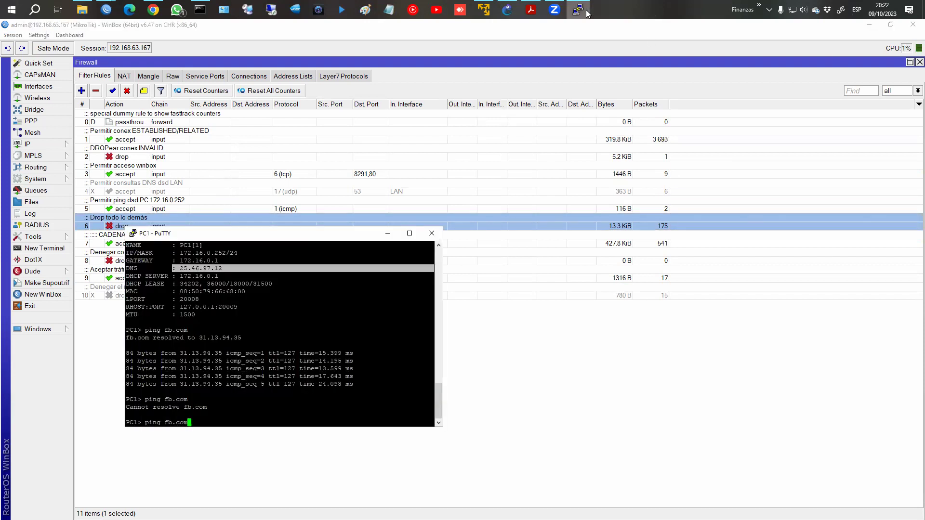
key("Return")
Re-enable the LAN DNS accept rule and ping fb.com again to confirm resolution.
left_click(193, 188)
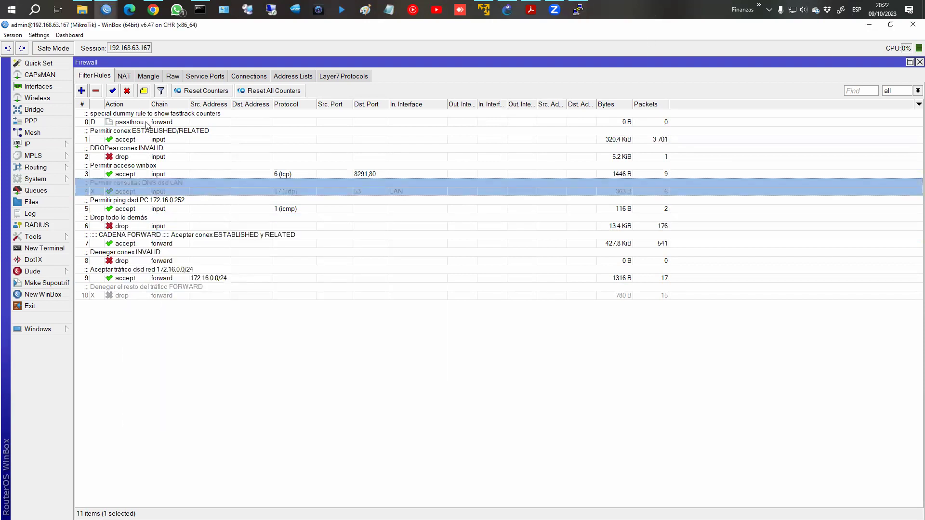
left_click(115, 91)
left_click(578, 9)
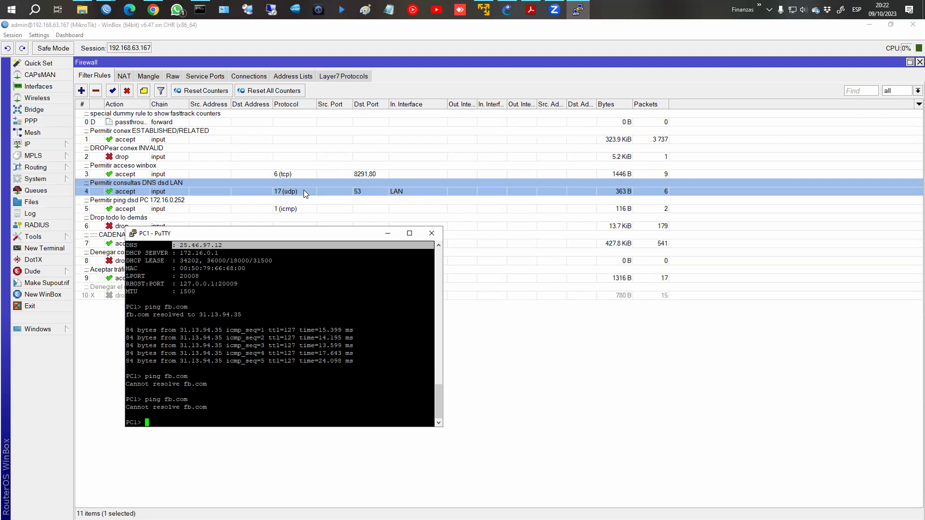
key("Up")
key("Return")
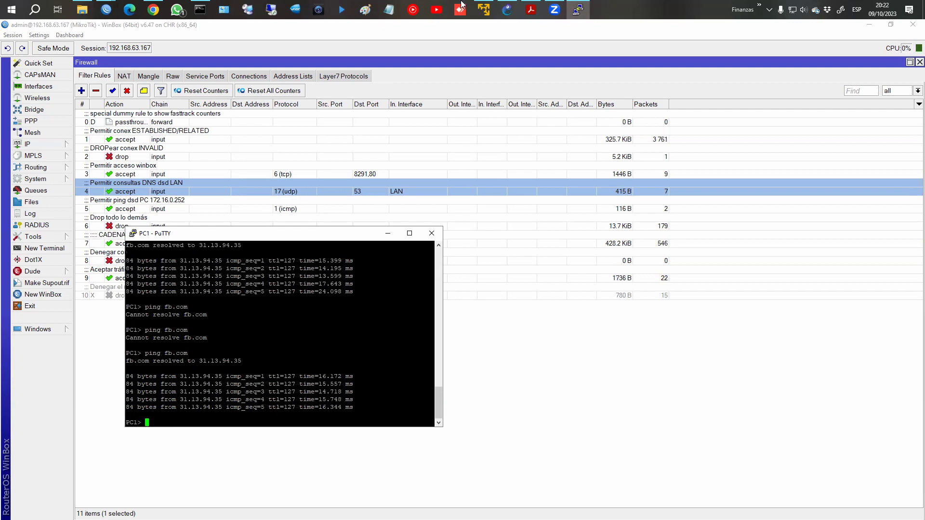
Scroll the course PDF to slide 50, 'Operación de redirect', then go back to the WinBox Firewall window.
left_click(530, 10)
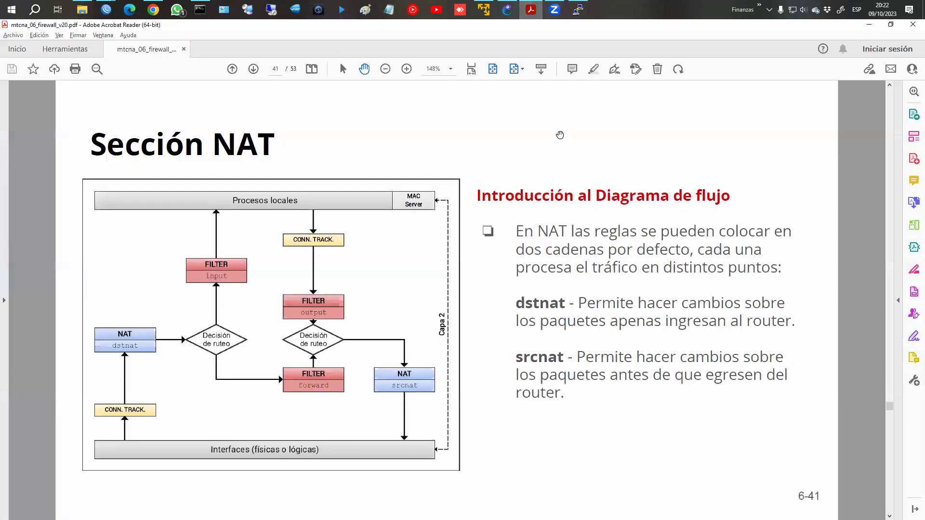
scroll(544, 224, "down", 1)
scroll(545, 224, "down", 8)
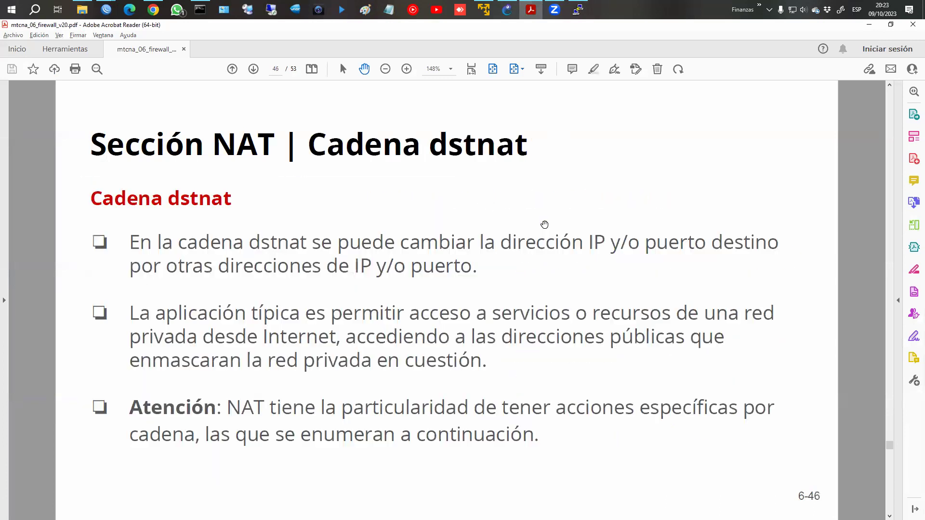
scroll(544, 225, "down", 2)
scroll(544, 225, "up", 2)
scroll(545, 224, "down", 2)
scroll(544, 224, "up", 1)
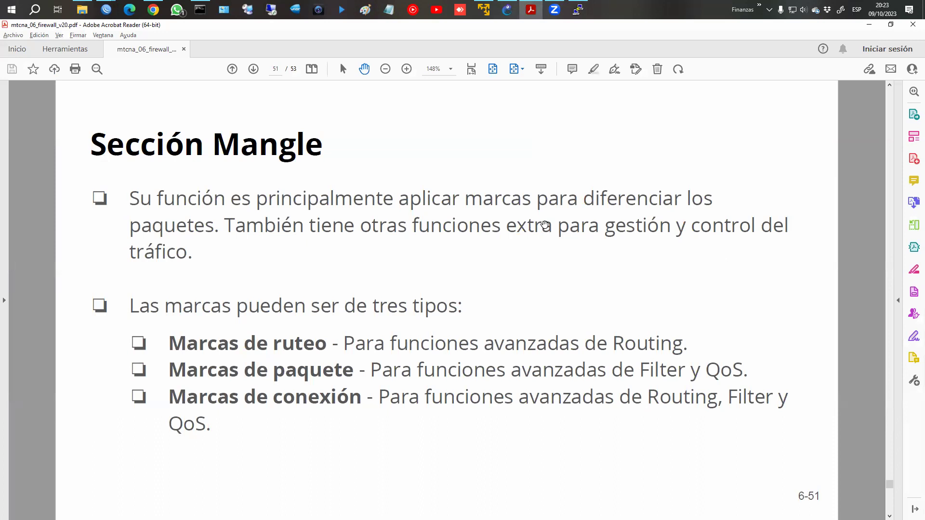
scroll(545, 225, "up", 1)
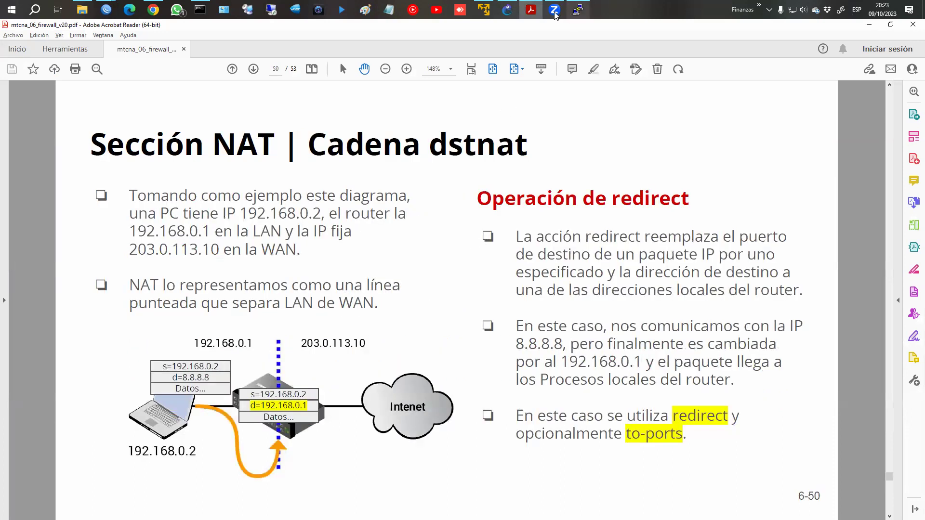
mouse_move(106, 10)
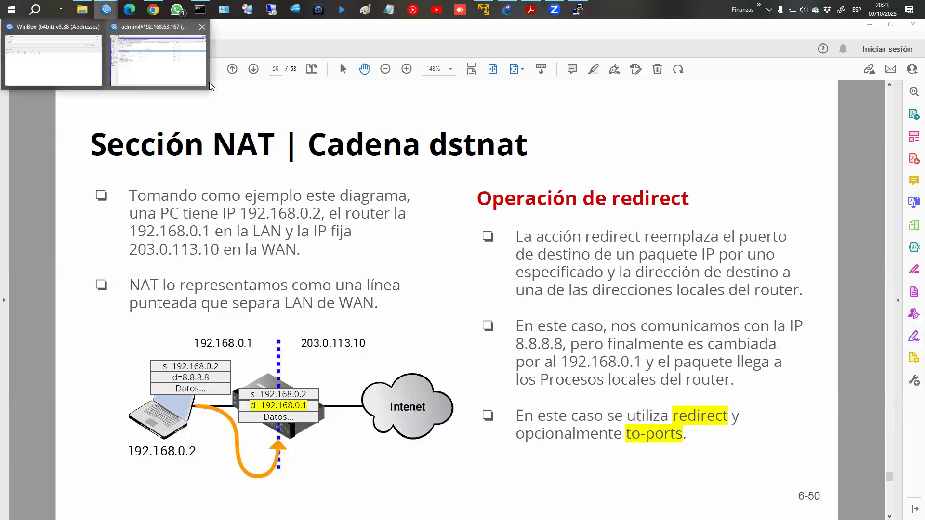
left_click(110, 87)
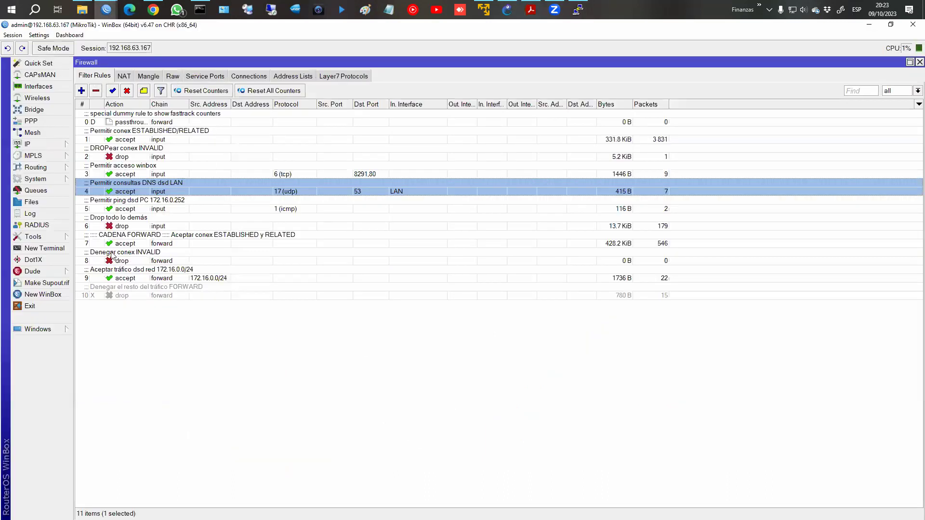
left_click(124, 76)
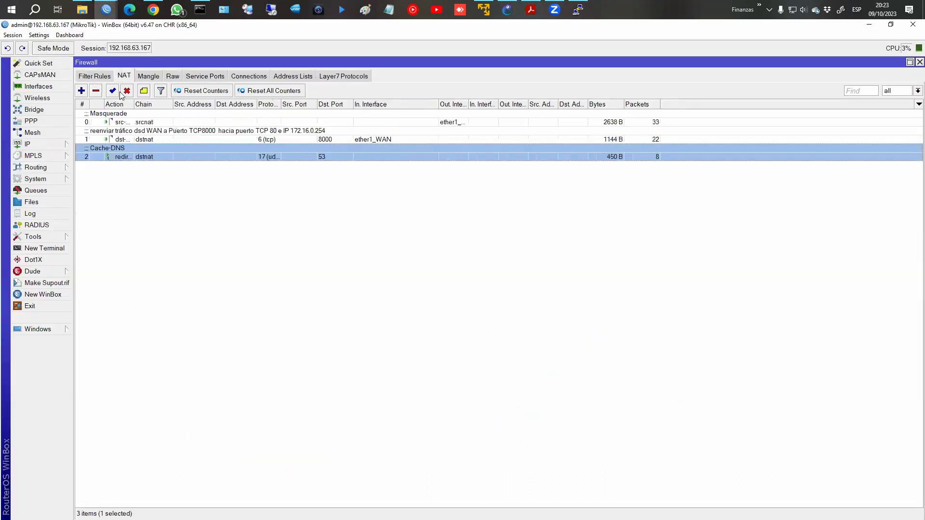
left_click(95, 77)
left_click(122, 123)
left_click(117, 157)
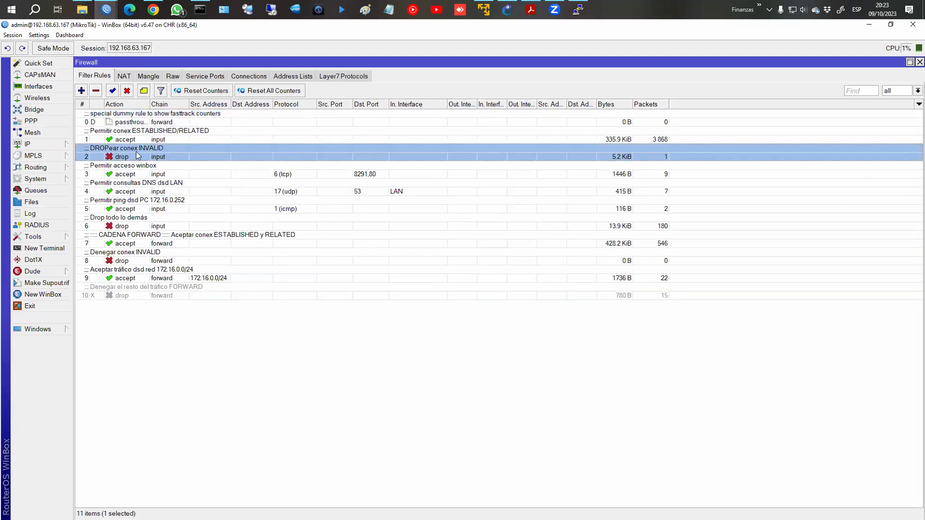
left_click(139, 141)
left_click(138, 156)
left_click(138, 142)
left_click(139, 150)
left_click(139, 135)
left_click(140, 151)
left_click(139, 169)
left_click(140, 140)
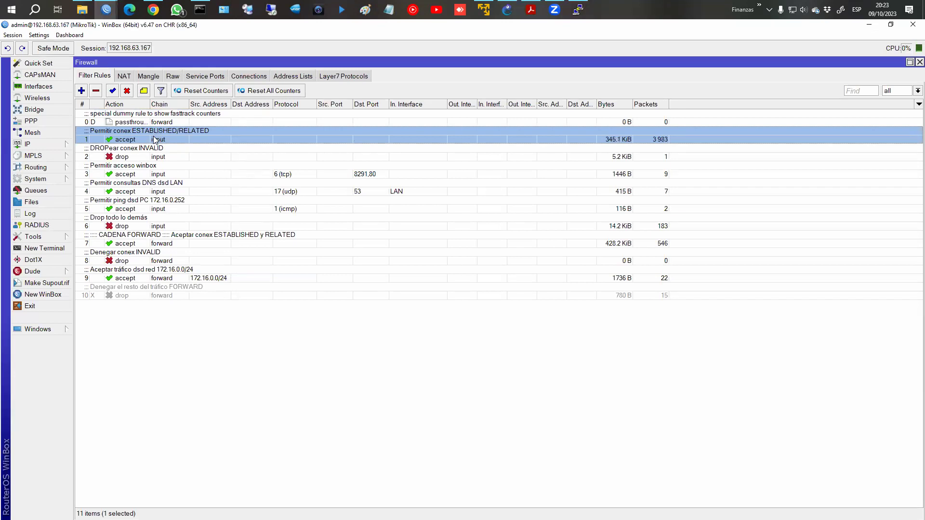
Inspect rule 1's settings, then review the established/related, invalid, CADENA FORWARD, ping and drop-all rules.
double_click(154, 140)
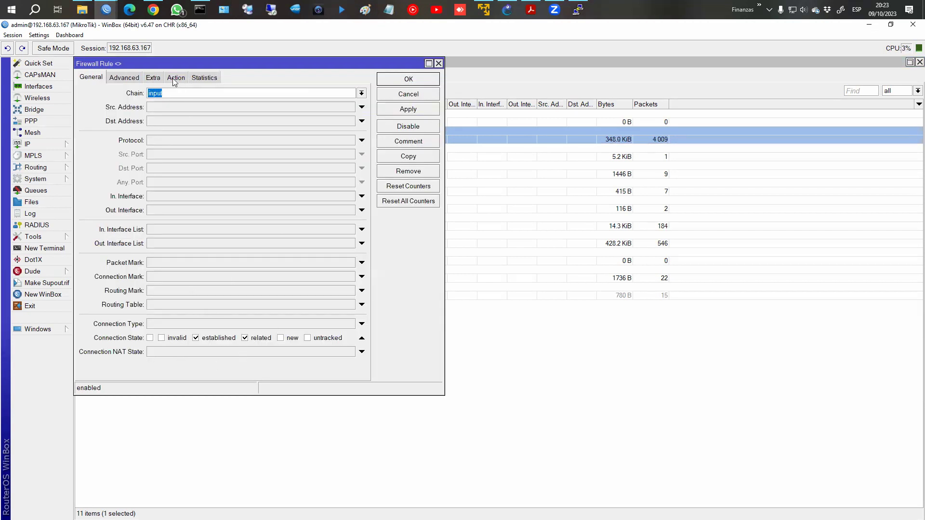
left_click(397, 80)
left_click(129, 157)
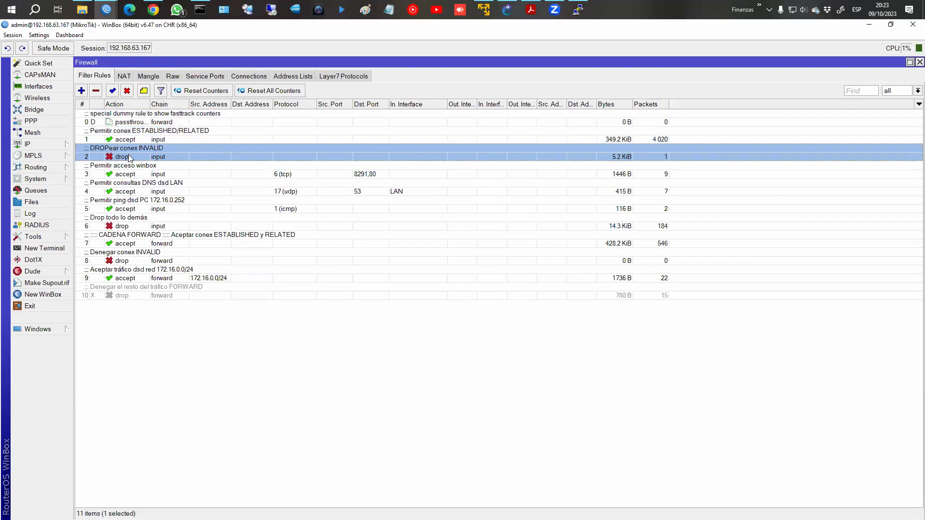
left_click(174, 139)
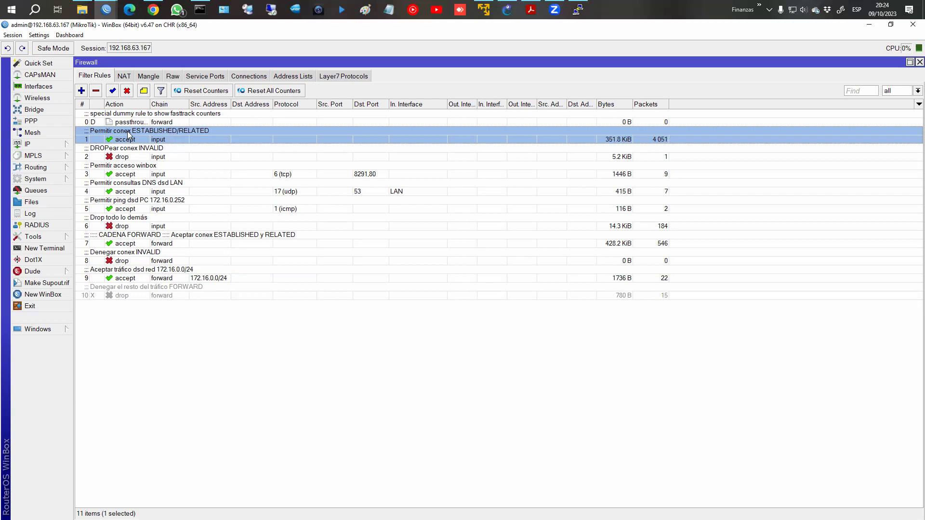
left_click(129, 236)
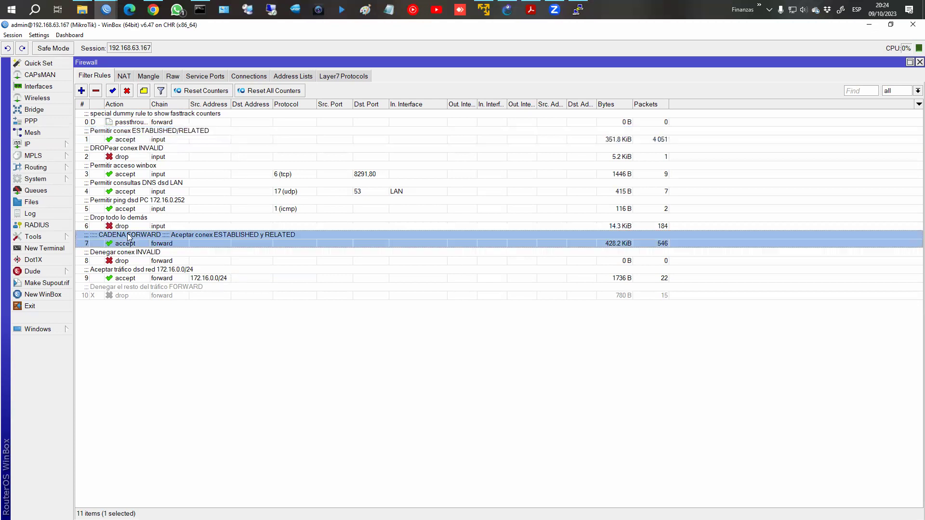
left_click(148, 141)
left_click(140, 208)
left_click(148, 141)
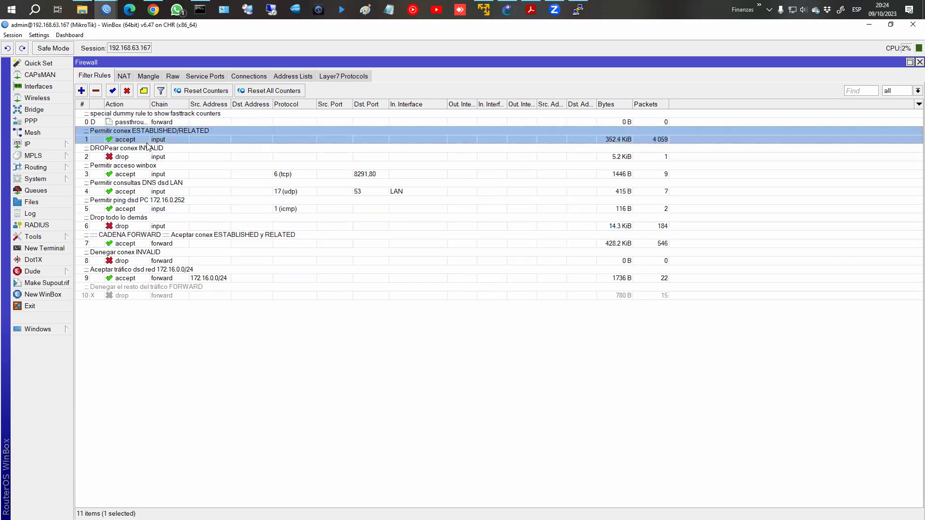
left_click(140, 223)
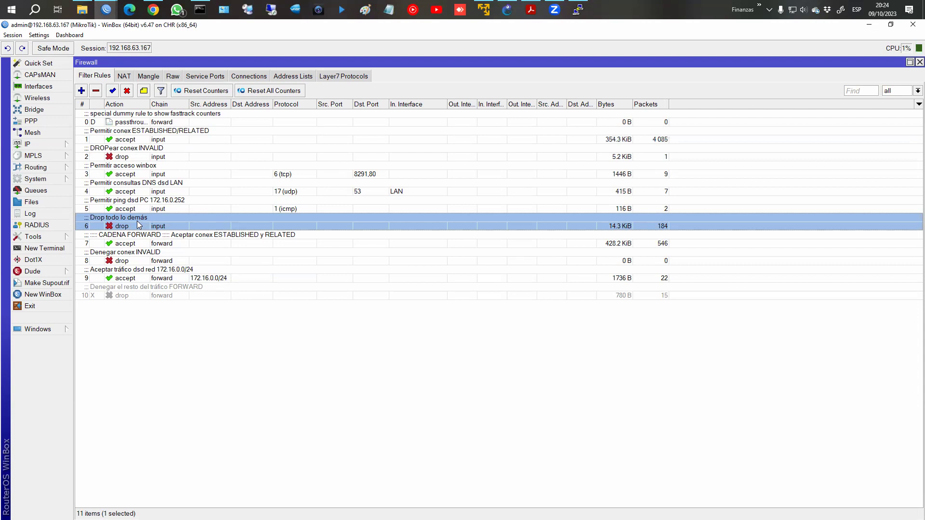
Re-check the winbox, DNS, ping and forward rules, then select the Masquerade NAT rule.
left_click(145, 158)
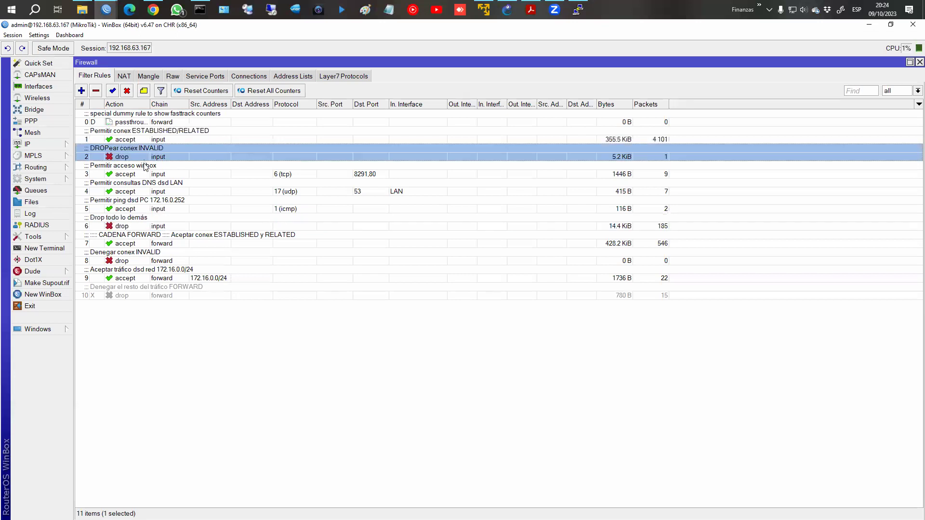
left_click(141, 134)
left_click(141, 151)
left_click(143, 137)
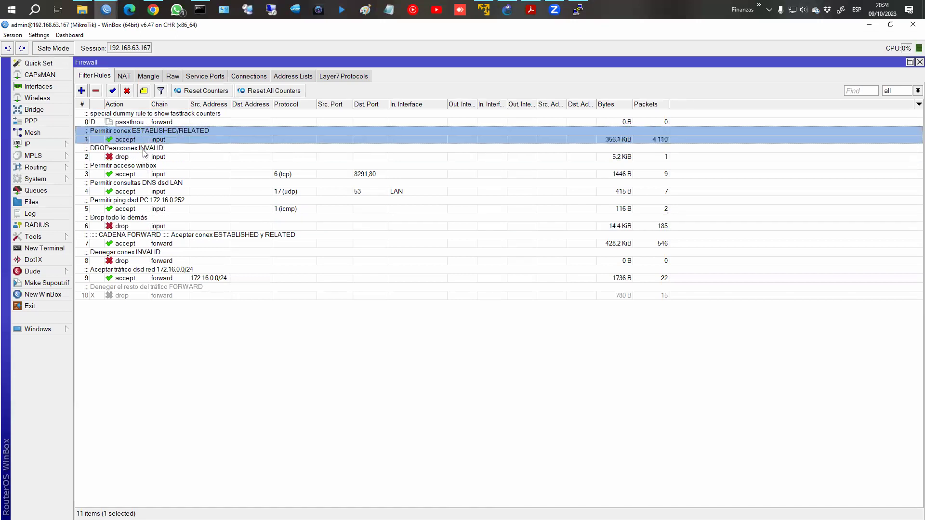
left_click(143, 152)
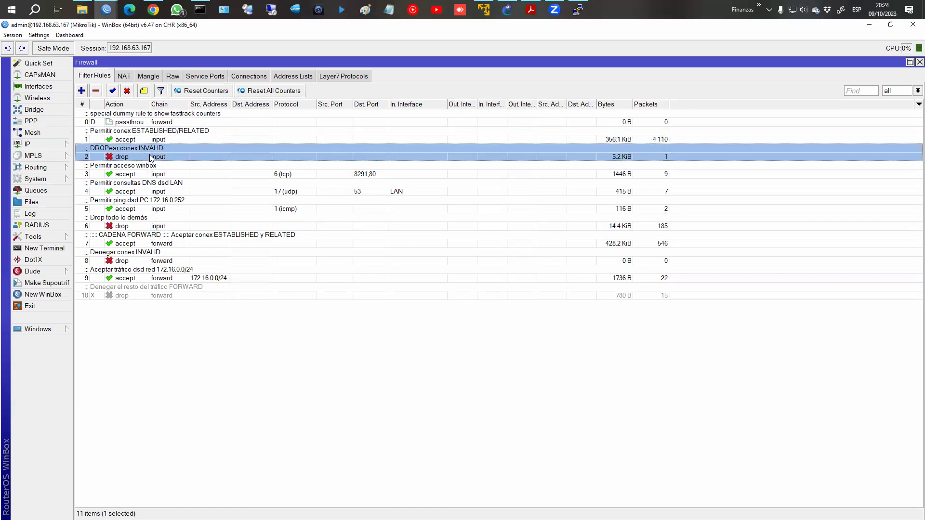
left_click(142, 228)
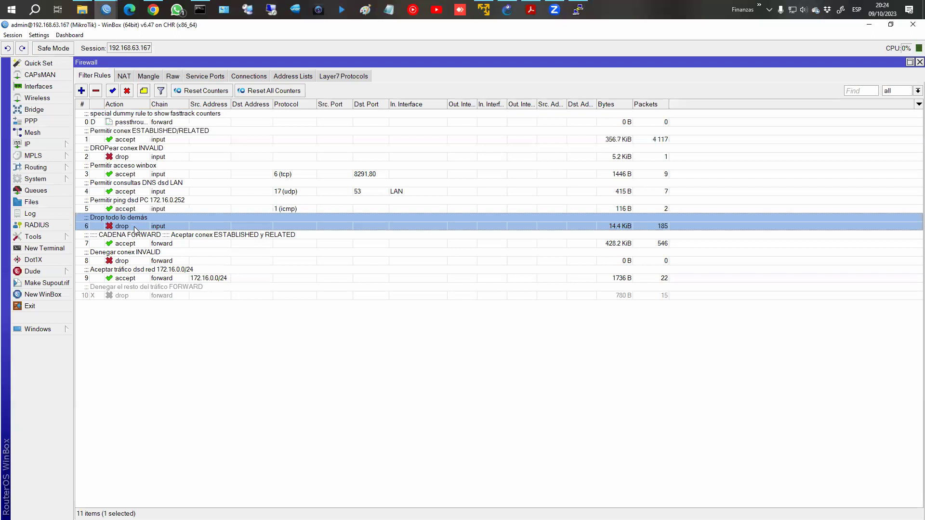
left_click(161, 172)
left_click(158, 188)
left_click(159, 199)
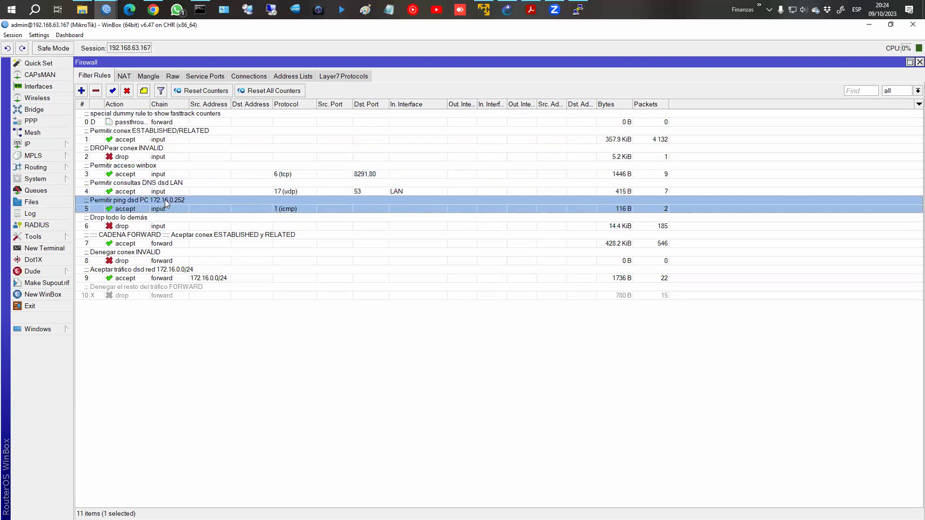
left_click(153, 241)
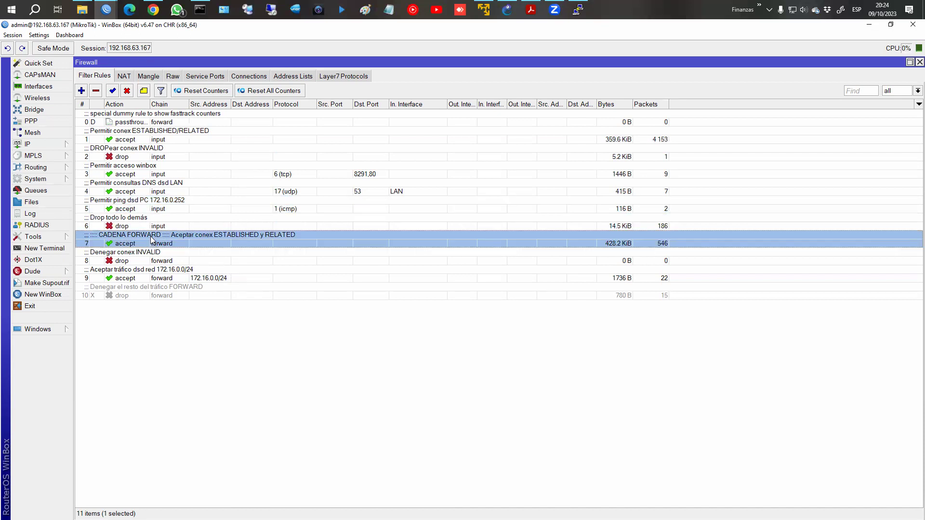
left_click(150, 264)
left_click(145, 281)
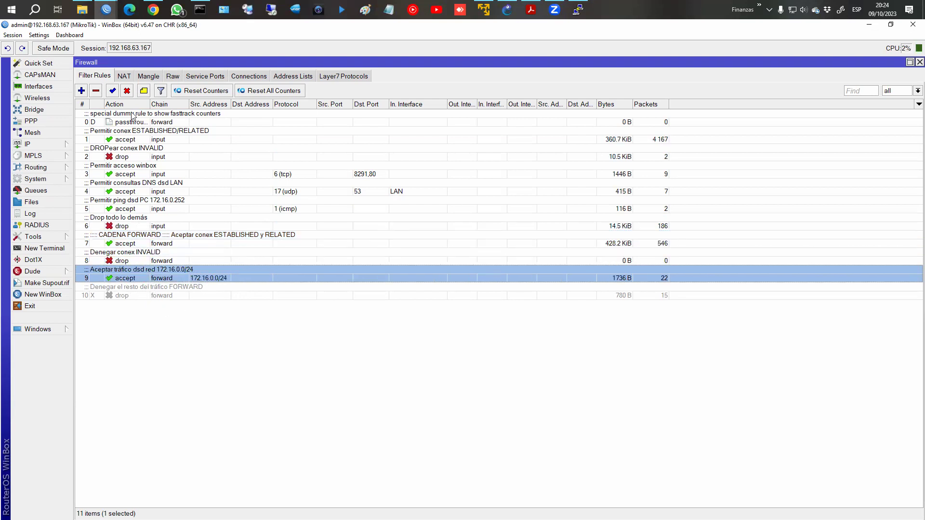
left_click(124, 77)
left_click(151, 124)
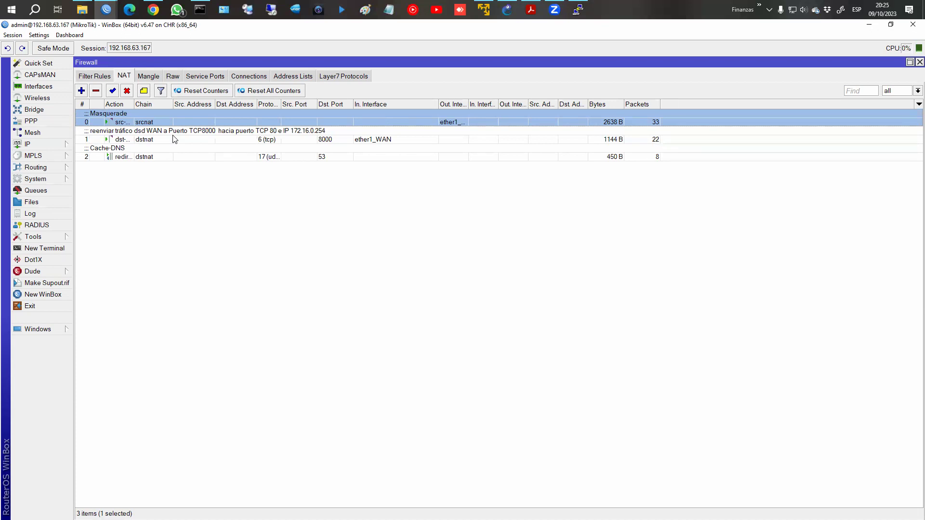
left_click(175, 139)
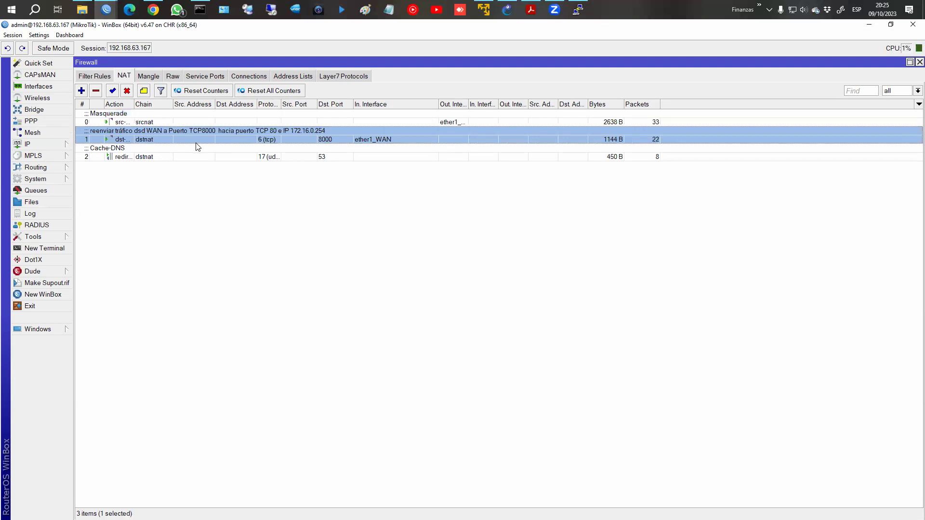
left_click(194, 154)
left_click(190, 139)
left_click(179, 157)
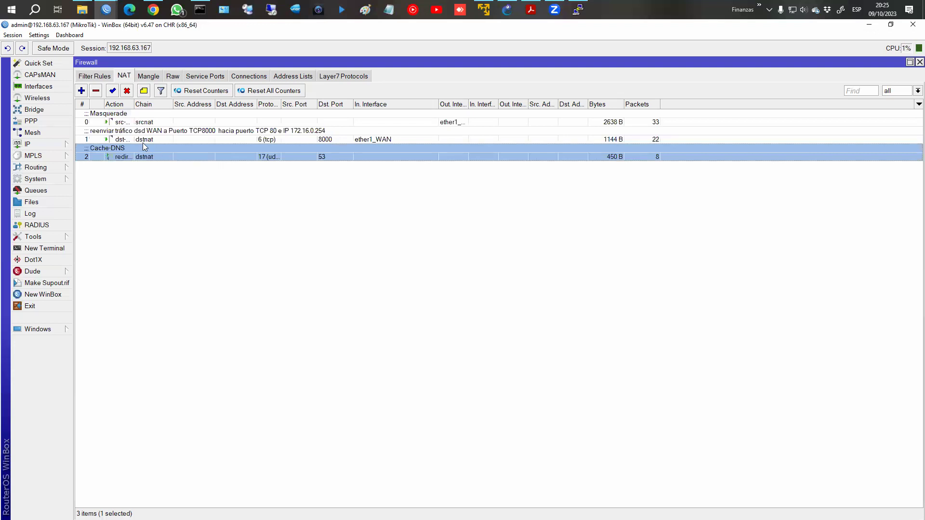
left_click(100, 79)
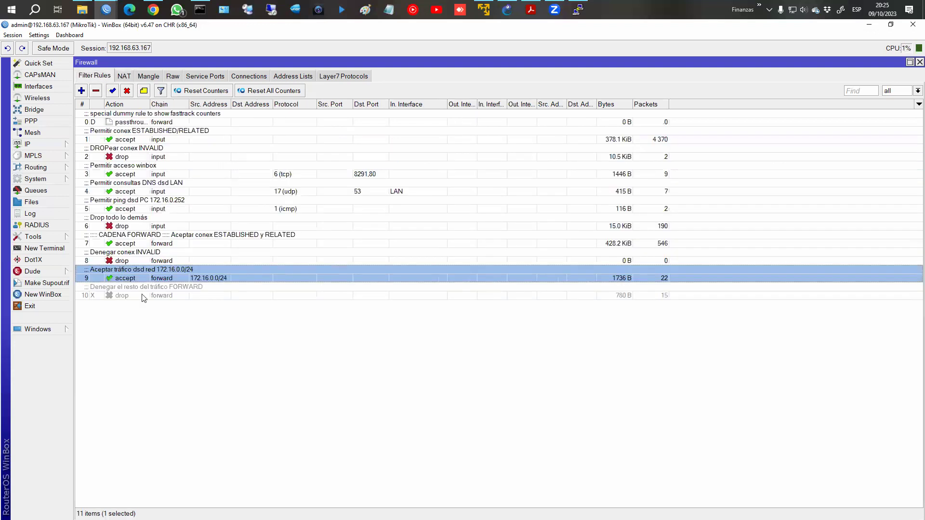
left_click(124, 76)
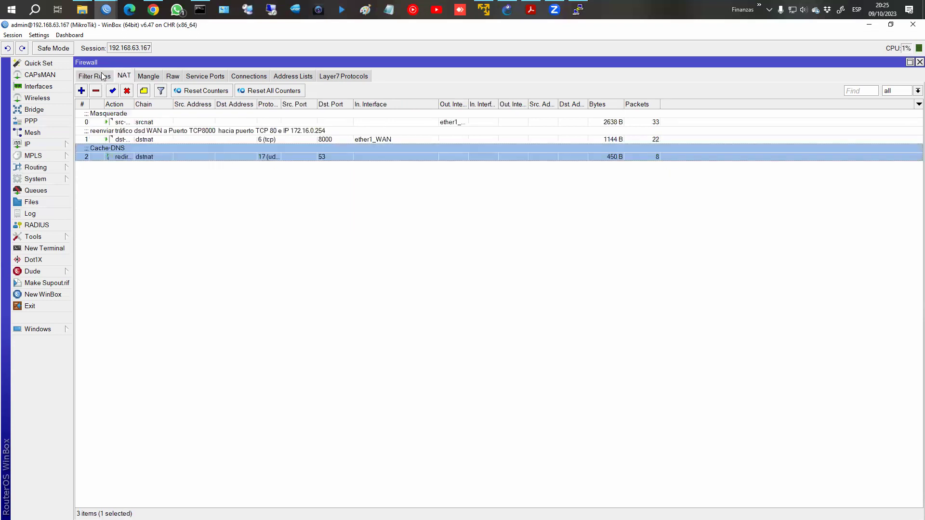
Create a forward filter rule matching new connections with NAT state ! dstnat, action drop.
left_click(99, 76)
left_click(81, 91)
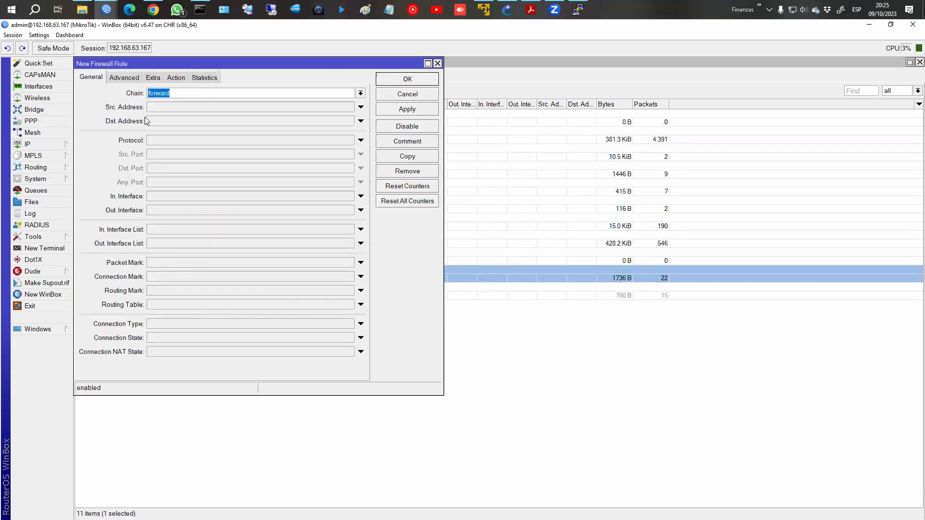
left_click(155, 338)
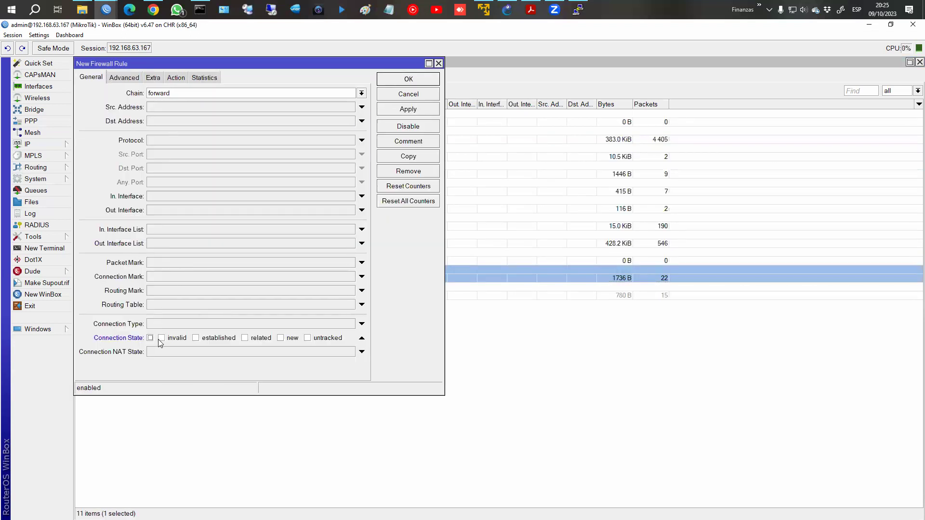
left_click(281, 338)
left_click(281, 351)
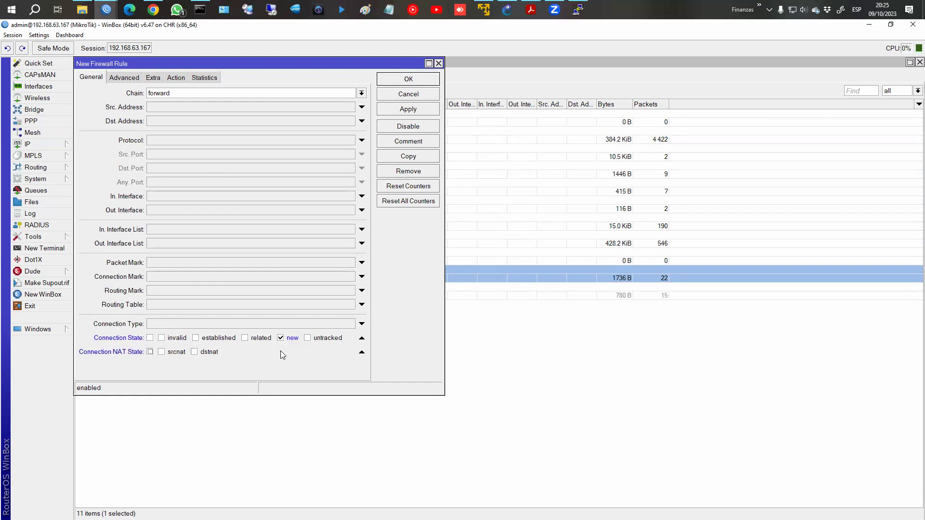
left_click(151, 353)
left_click(176, 77)
left_click(166, 96)
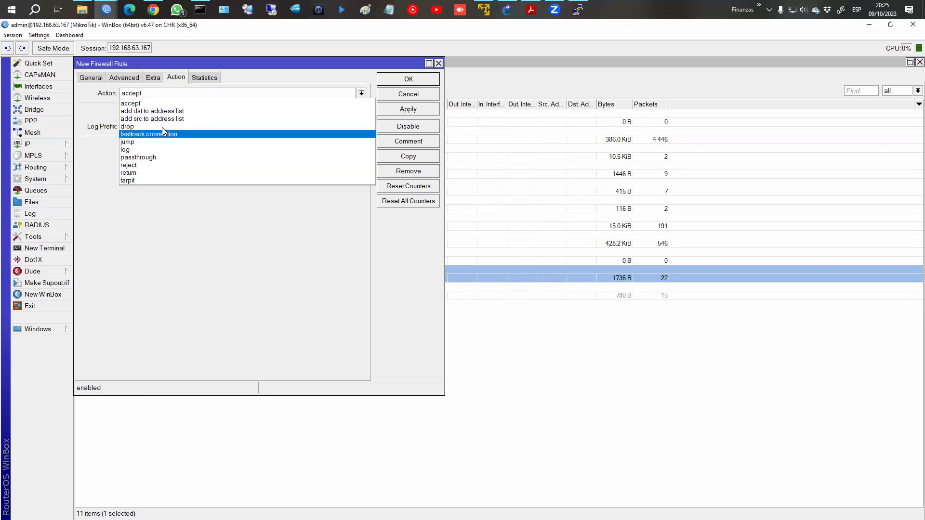
left_click(163, 125)
Comment it as dropping WAN traffic not DST-NATed, set In. Interface ether1_WAN, and save.
left_click(401, 141)
type("DROP")
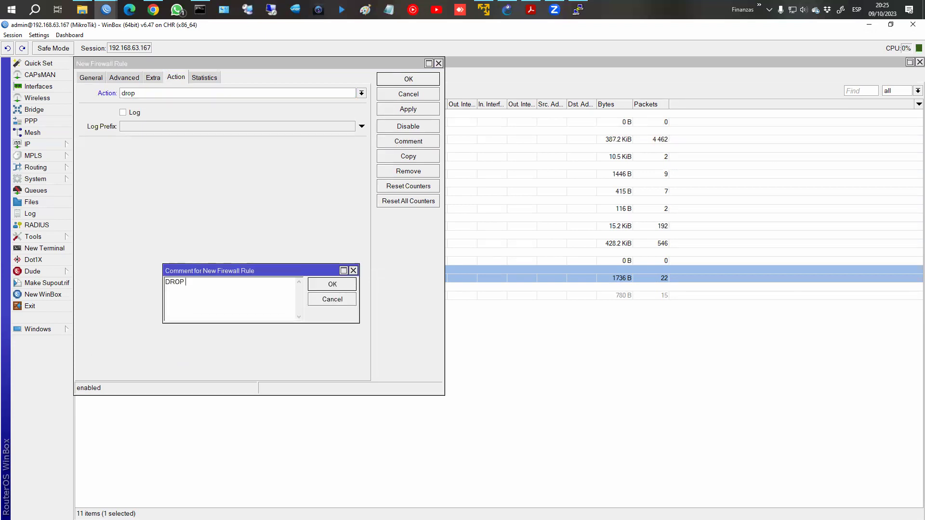
type("ear todo lo que venga dsd WAN uq no")
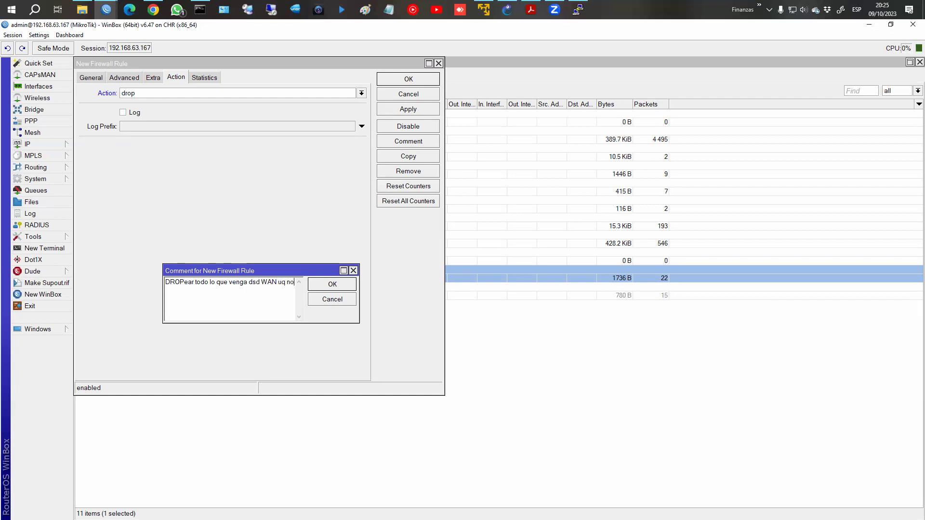
key("BackSpace")
key("BackSpace")
type("que no esté DST-NATed")
left_click(333, 285)
left_click(91, 78)
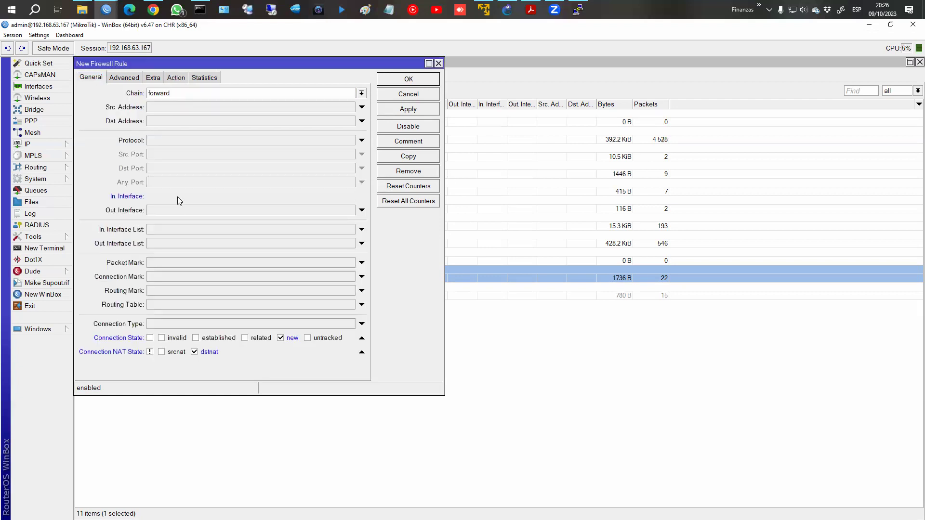
left_click(178, 196)
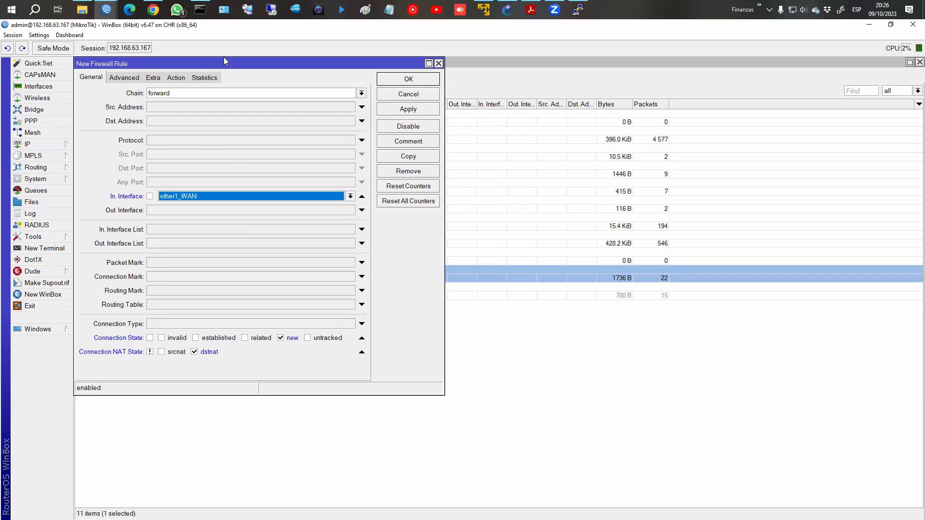
left_click(419, 79)
Drag the new rule 11 above disabled rule 10, confirming its new position before returning to NAT.
left_click(206, 310)
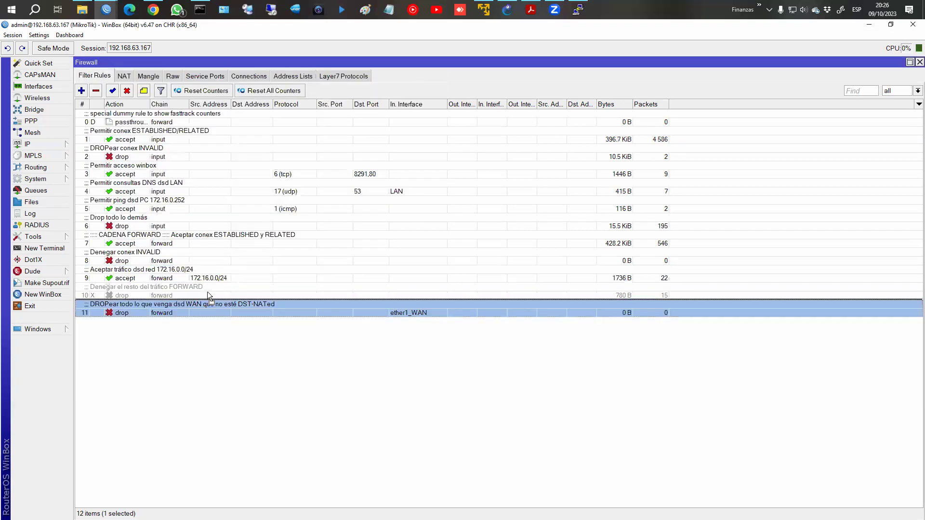
left_click_drag(207, 291, 207, 290)
left_click(124, 76)
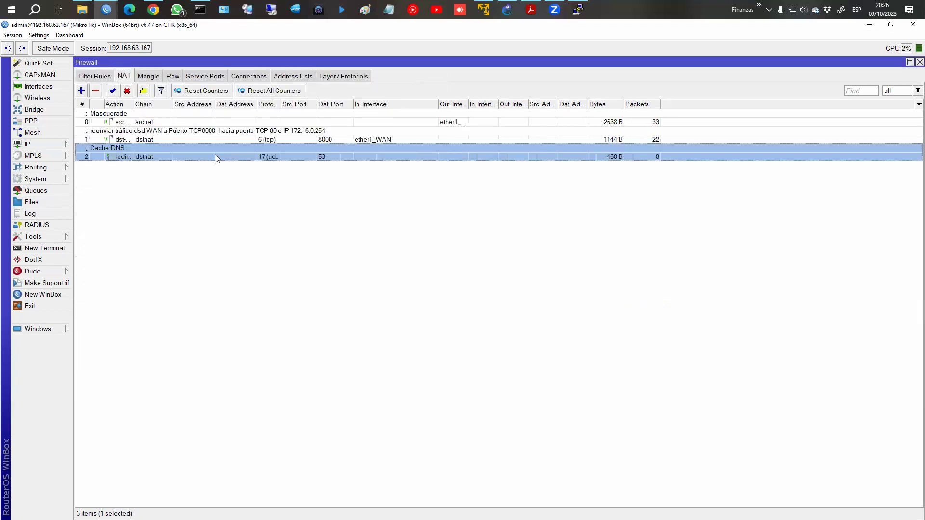
left_click(79, 77)
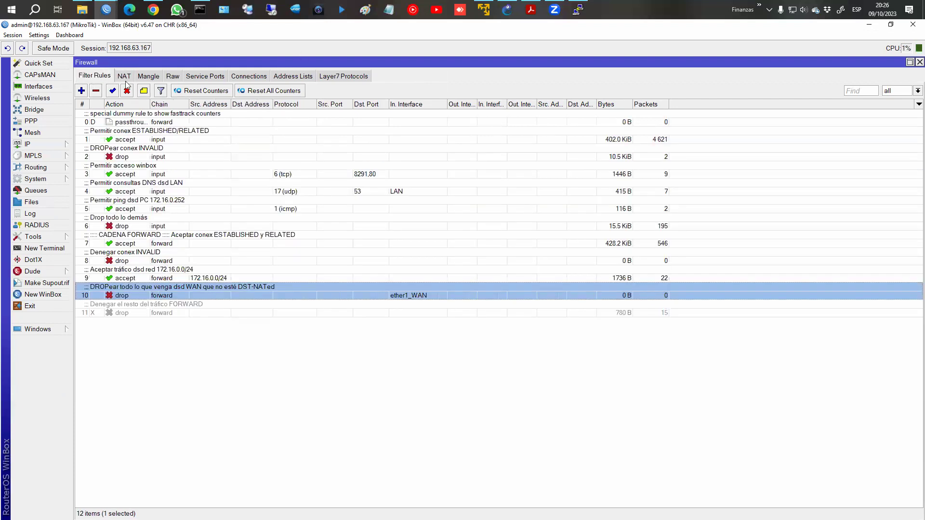
left_click(124, 79)
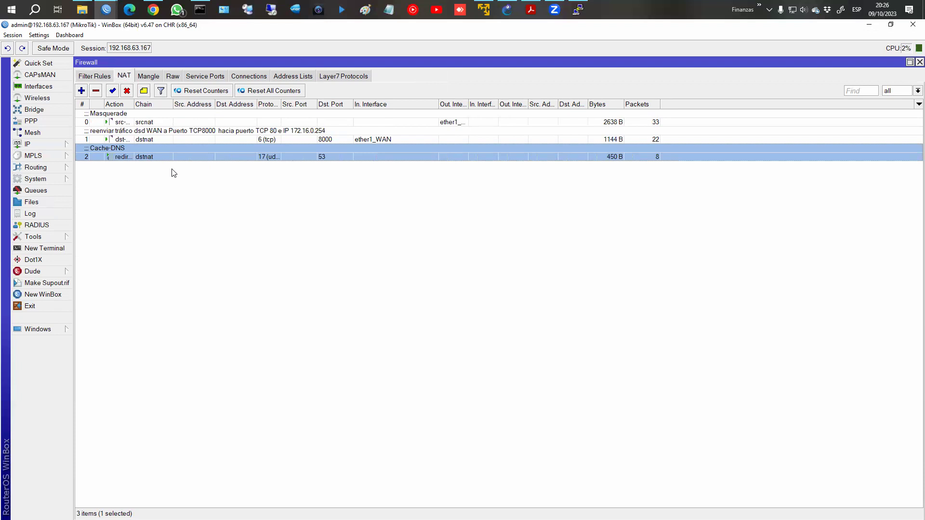